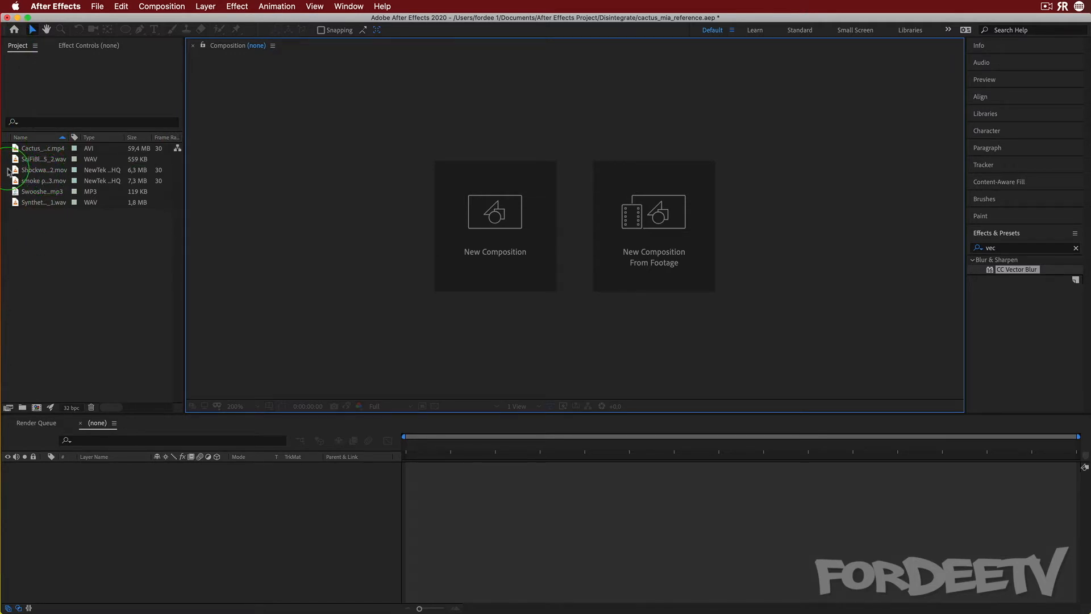
# Create a new composition from the Cactus_Magic.mp4 footage
pyautogui.click(35, 149)
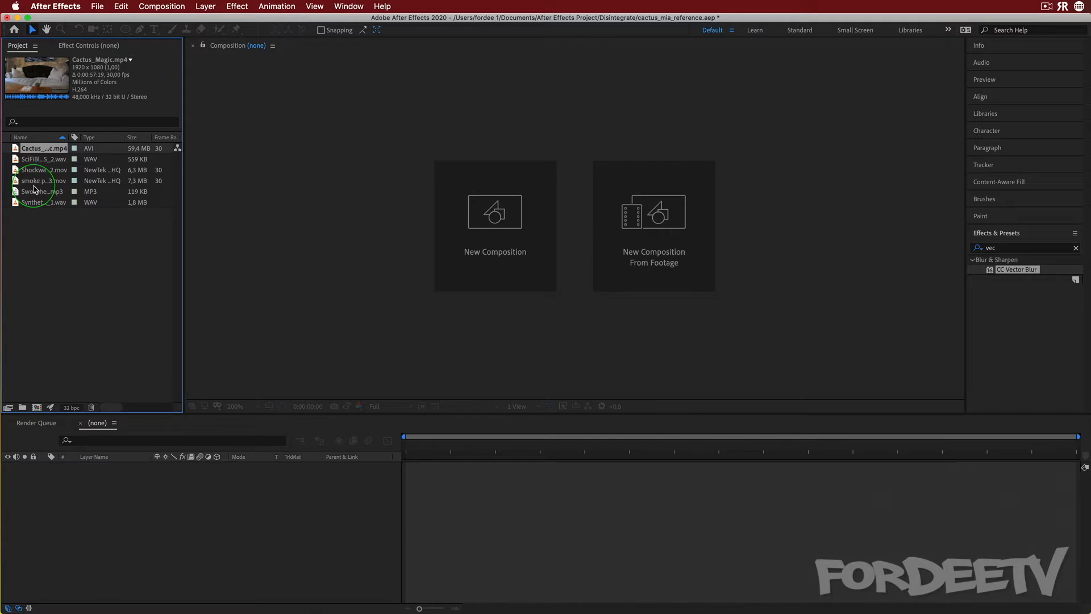
pyautogui.moveTo(27, 152); pyautogui.dragTo(34, 404)
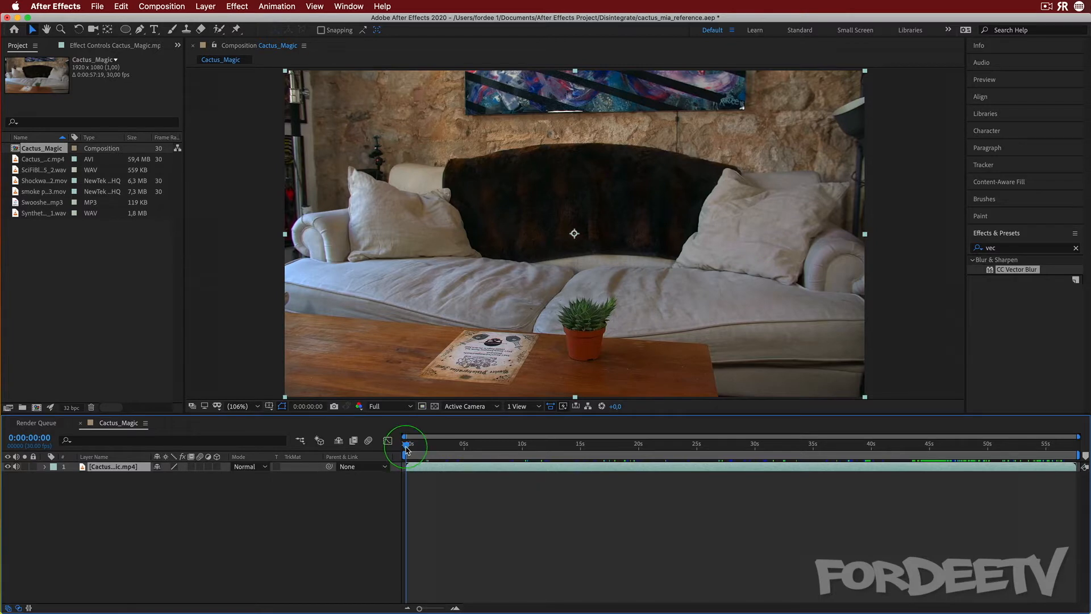
# Scrub and play through the footage to review the action
pyautogui.moveTo(407, 449); pyautogui.dragTo(714, 428)
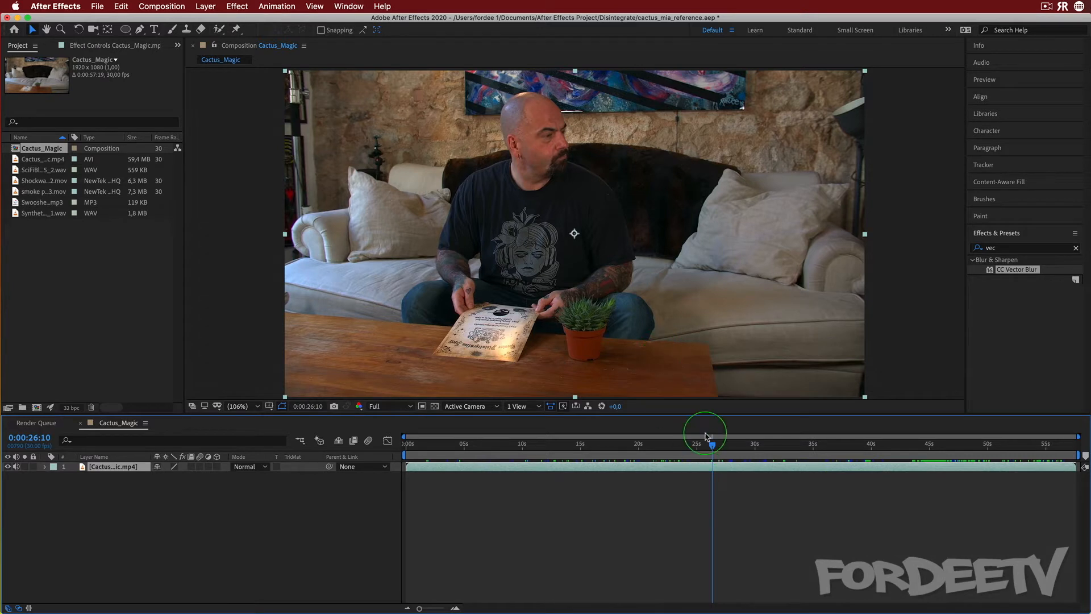
pyautogui.moveTo(709, 443); pyautogui.dragTo(783, 447)
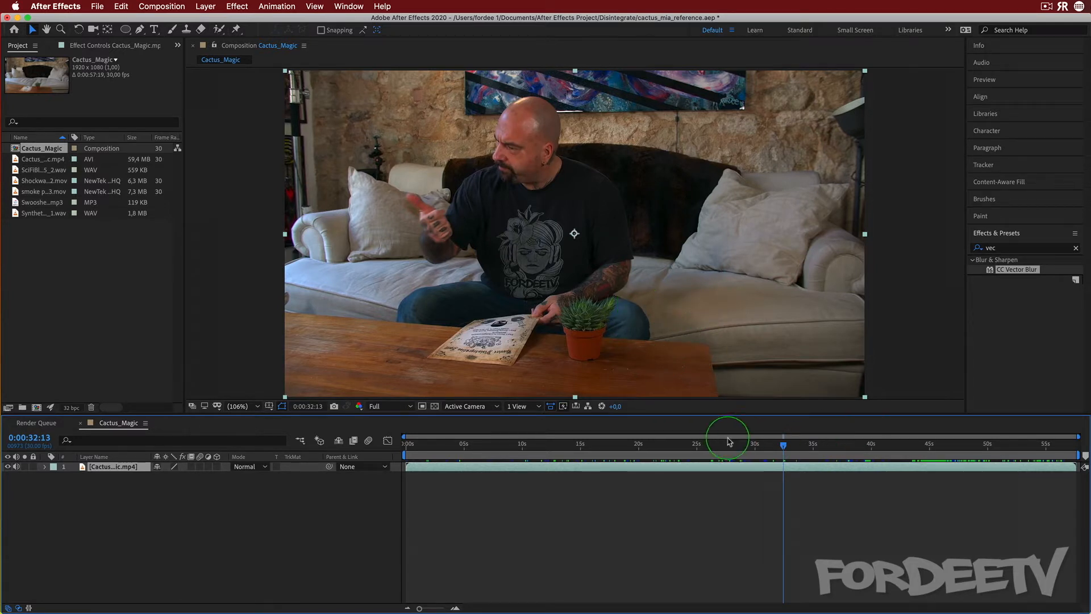
pyautogui.moveTo(776, 444); pyautogui.dragTo(875, 440)
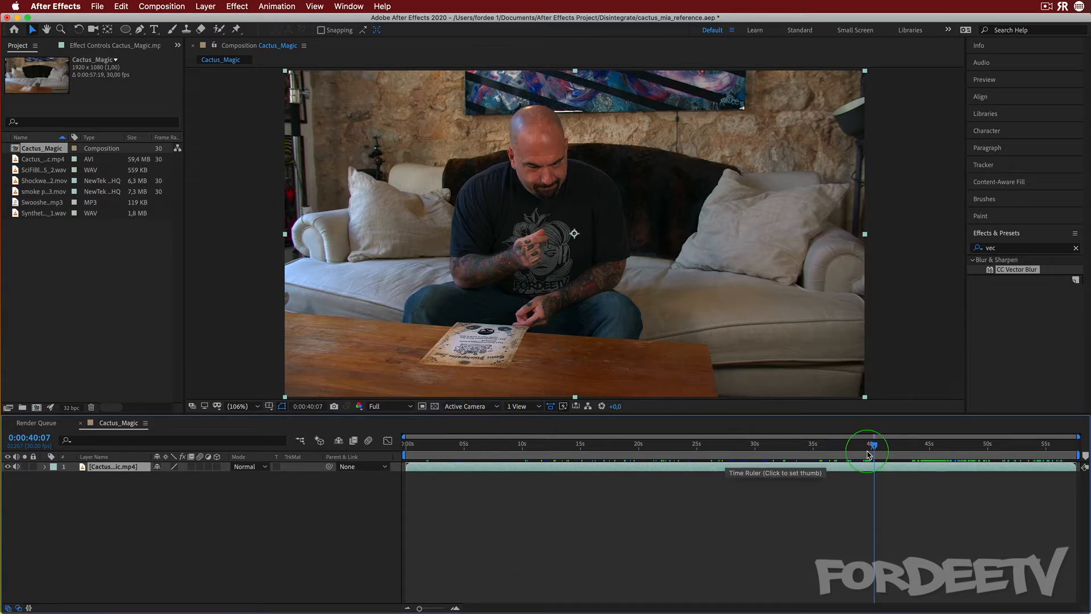
pyautogui.moveTo(874, 449); pyautogui.dragTo(918, 442)
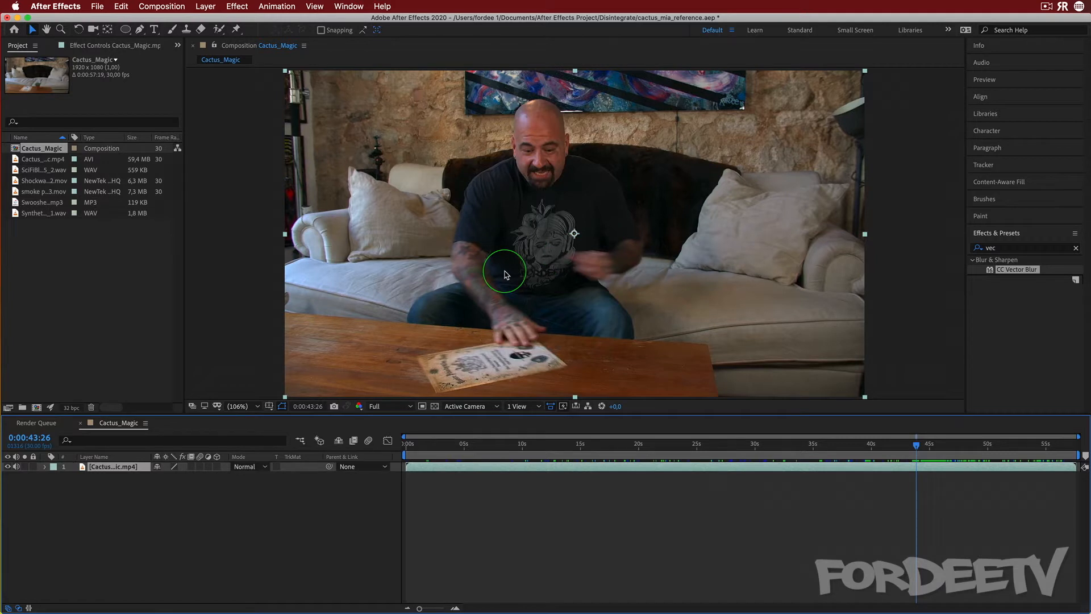
pyautogui.click(919, 444)
pyautogui.moveTo(920, 444); pyautogui.dragTo(957, 448)
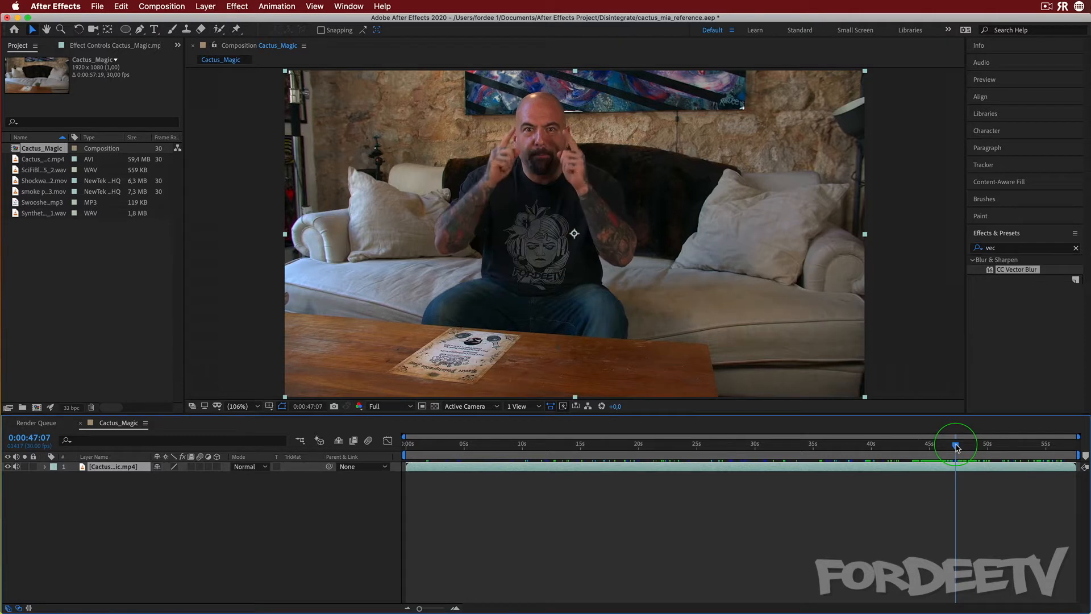
pyautogui.press('space')
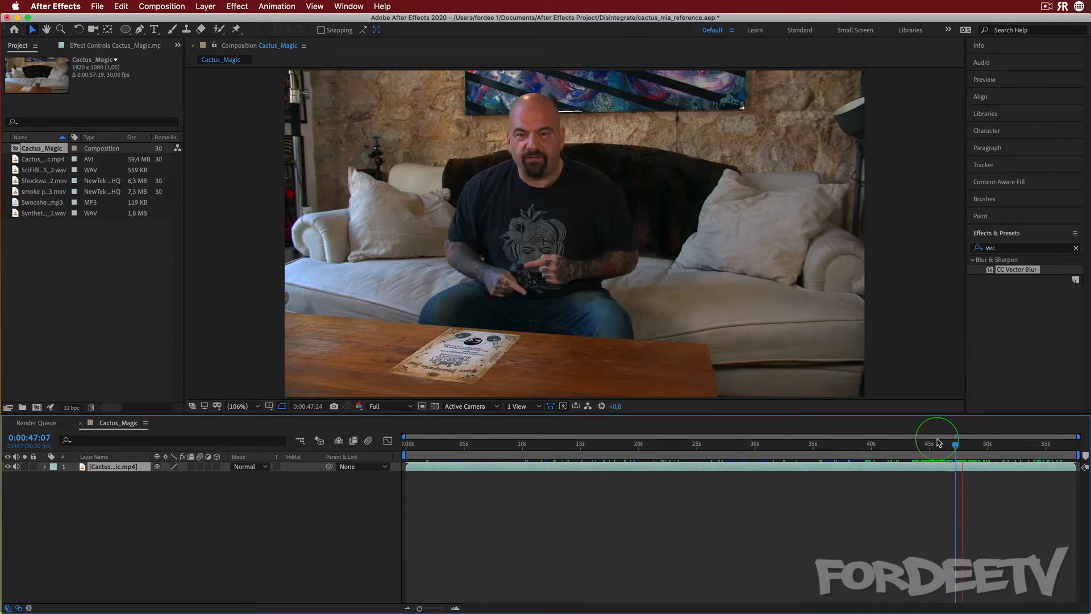
pyautogui.press('space')
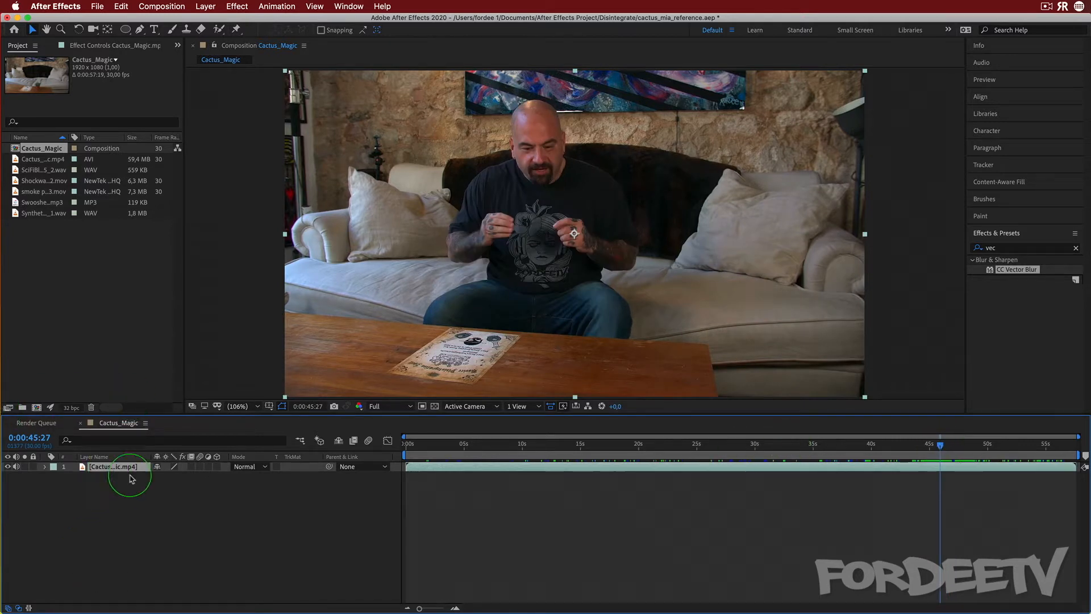
# Set the work area to start at 0:00:45:27 and trim the composition to the work area
pyautogui.press('b')
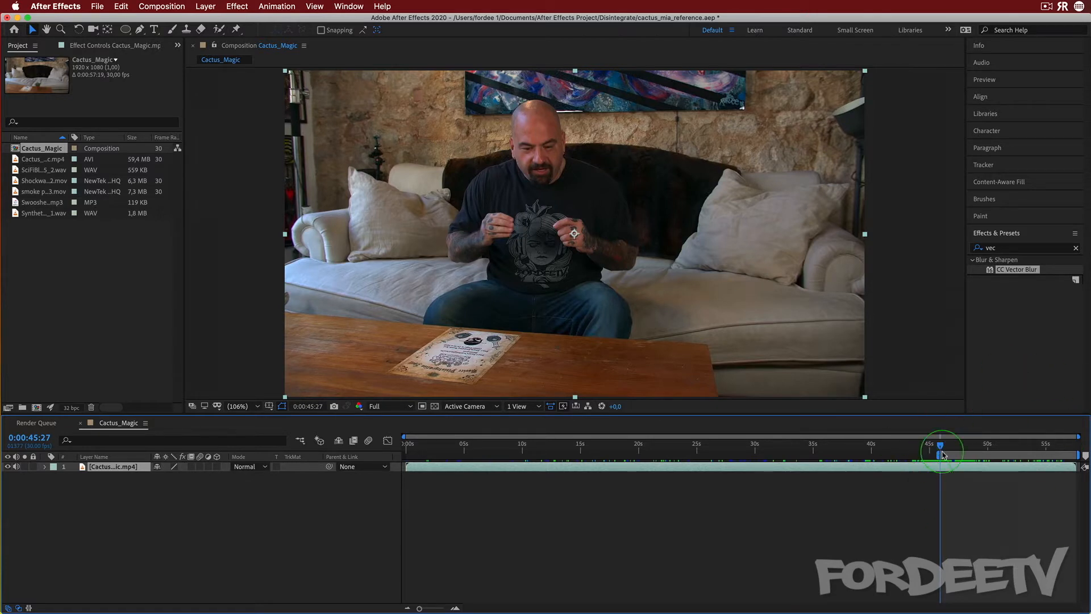
pyautogui.click(160, 6)
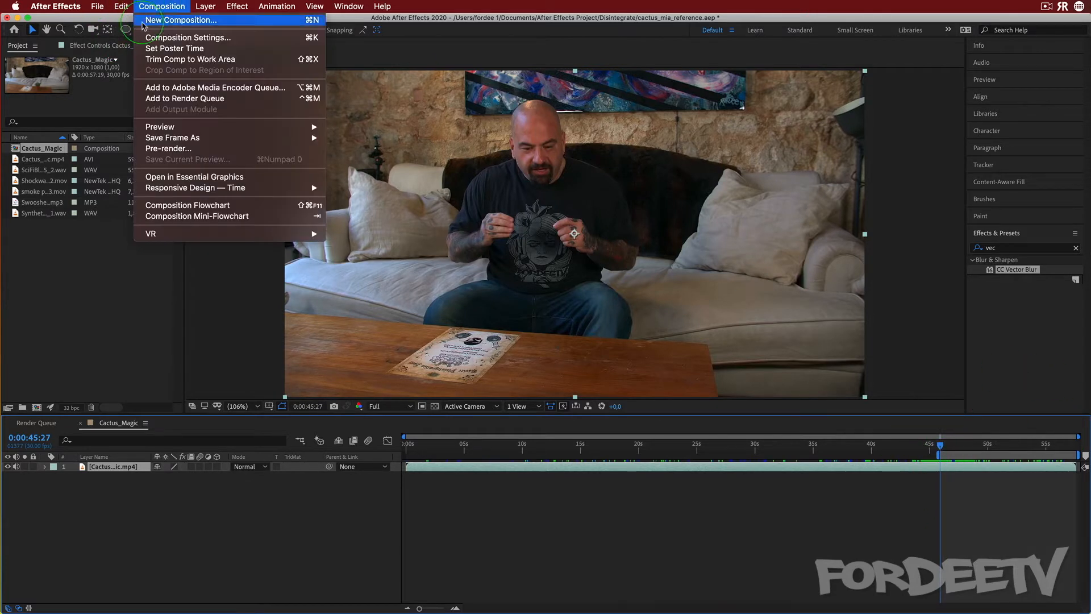
pyautogui.click(159, 60)
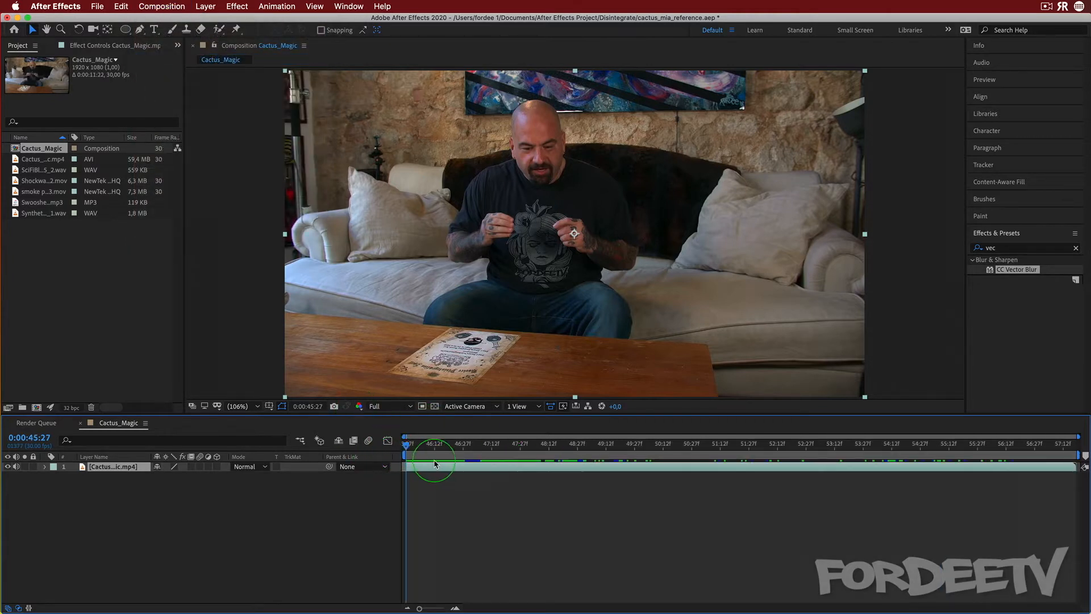
# Duplicate the footage layer at 0:00:49:19, trimming the top copy to start and the lower copy to end there
pyautogui.press('space')
pyautogui.click(448, 446)
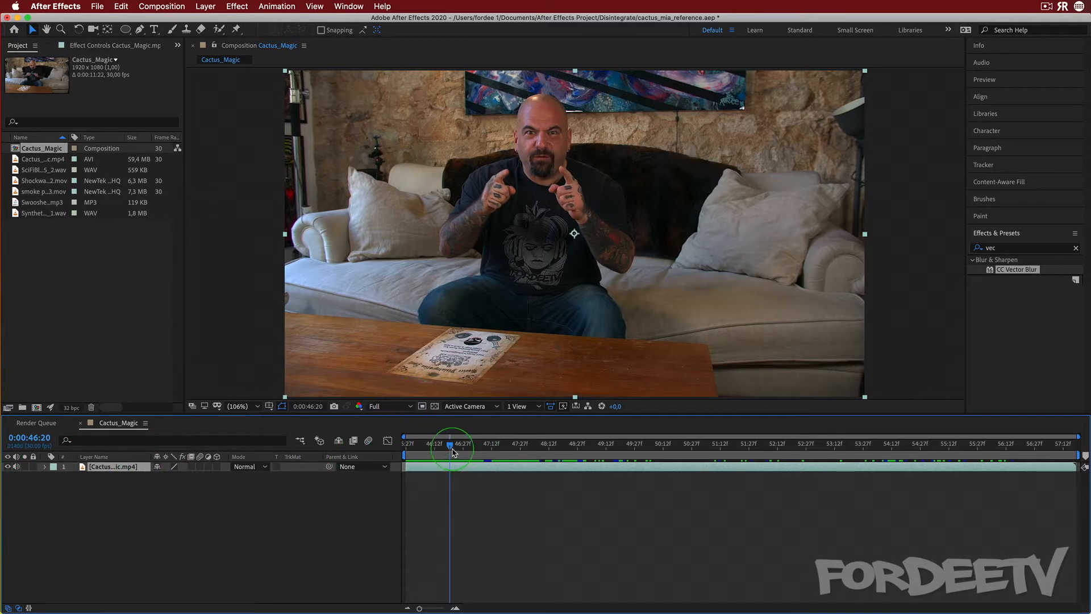
pyautogui.moveTo(453, 452); pyautogui.dragTo(620, 431)
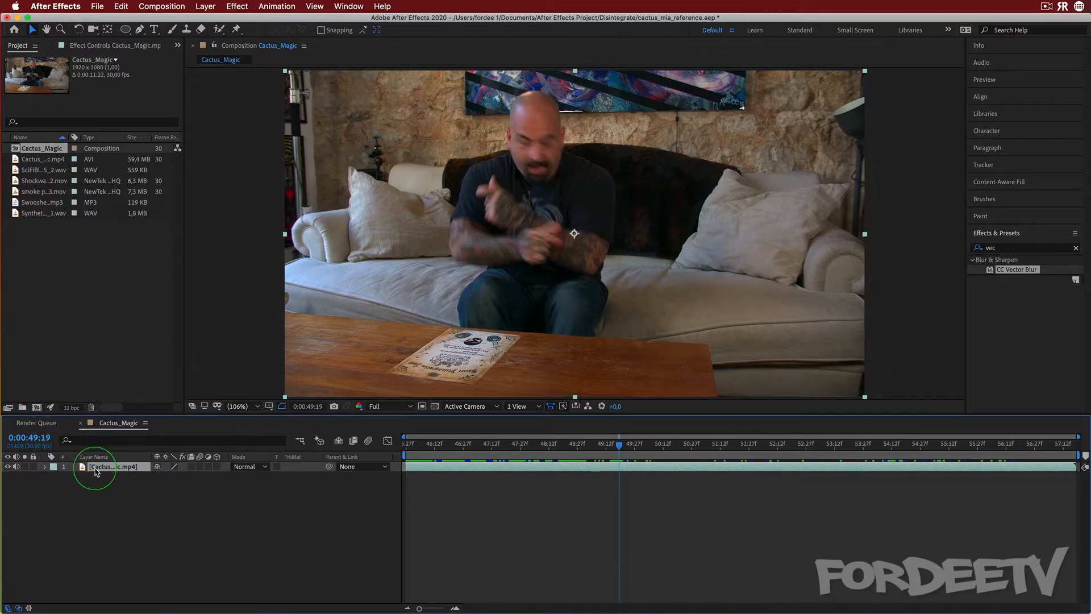
pyautogui.press('super+d')
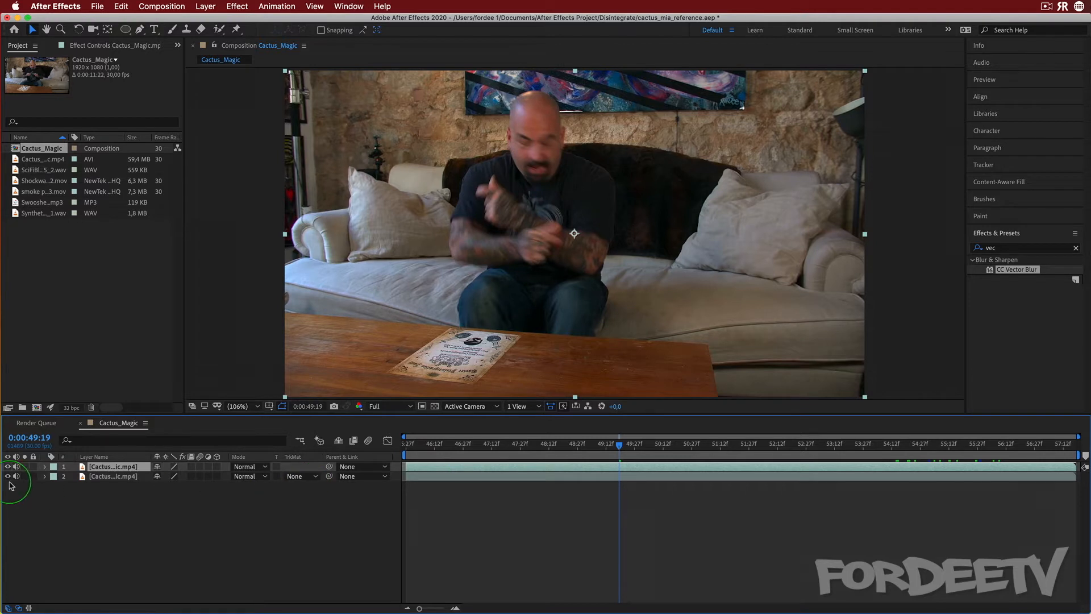
pyautogui.hotkey('alt', '[')
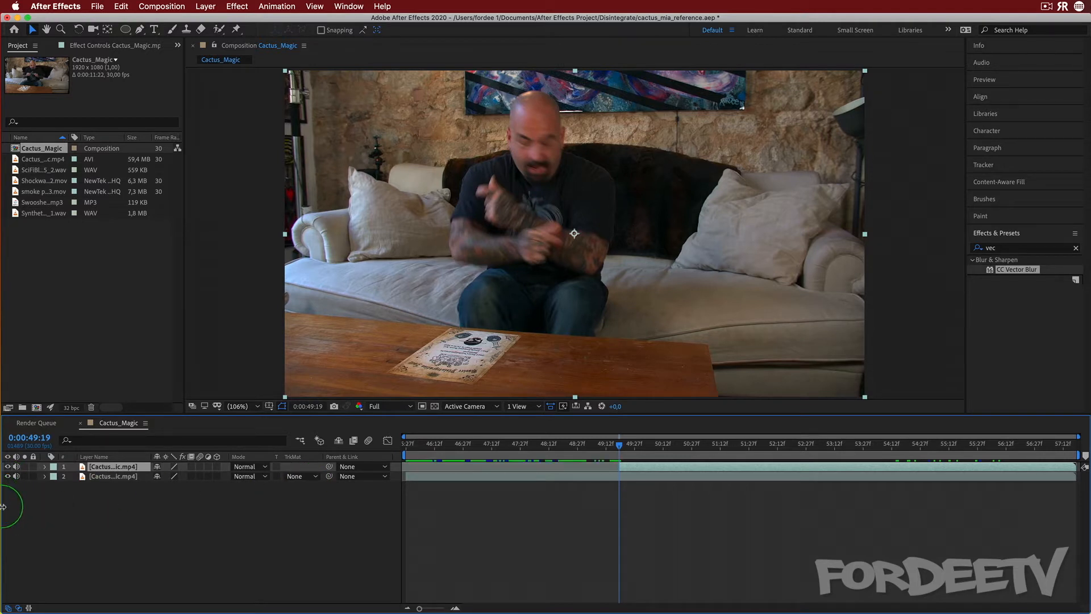
pyautogui.click(119, 481)
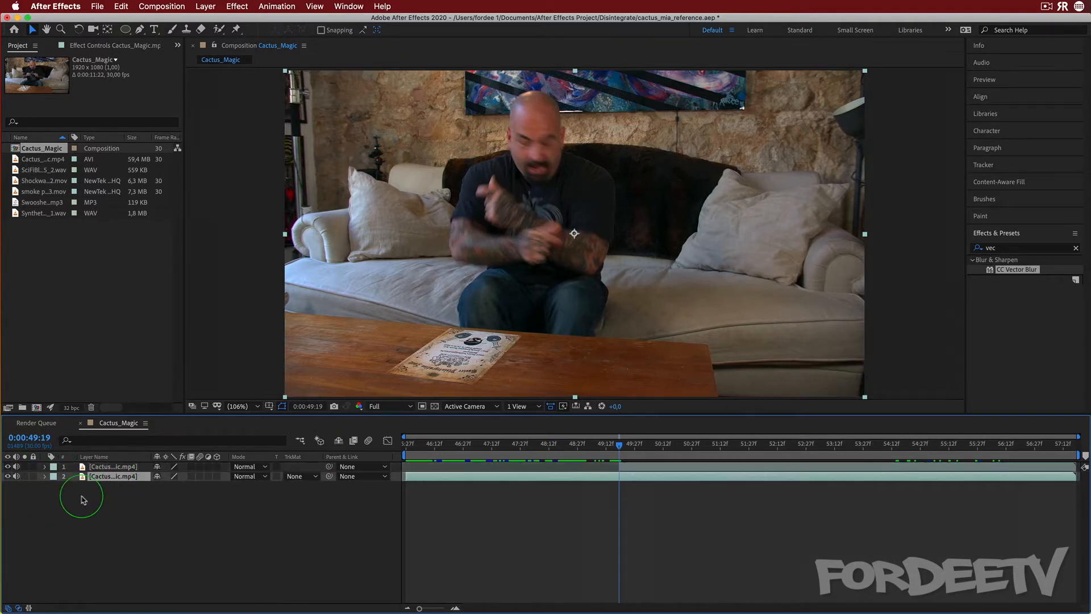
pyautogui.hotkey('alt', ']')
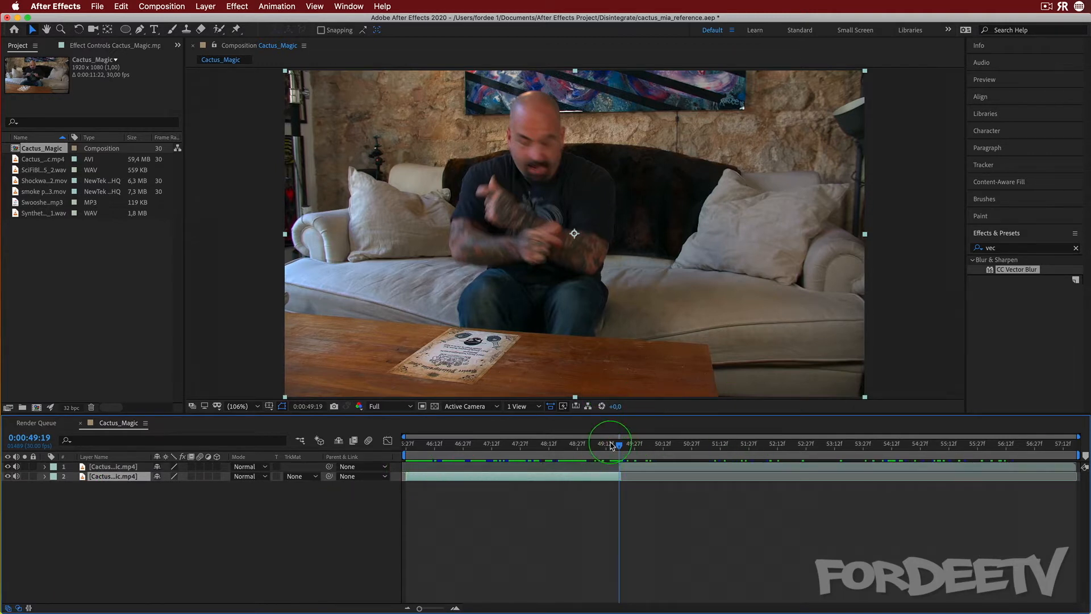
# Rename the top layer Explode Me
pyautogui.click(111, 467)
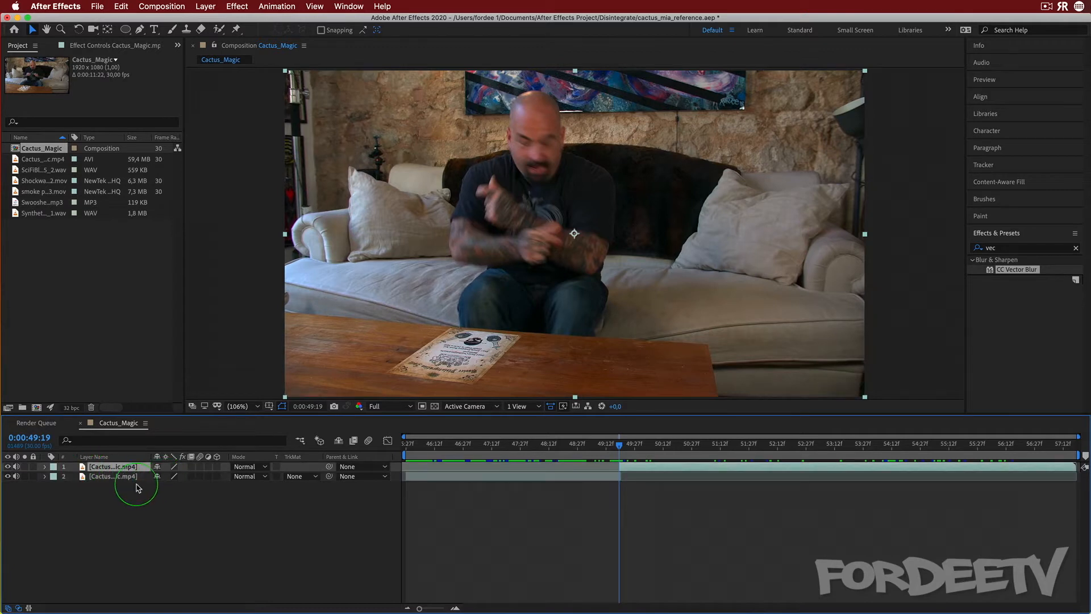
pyautogui.press('Return')
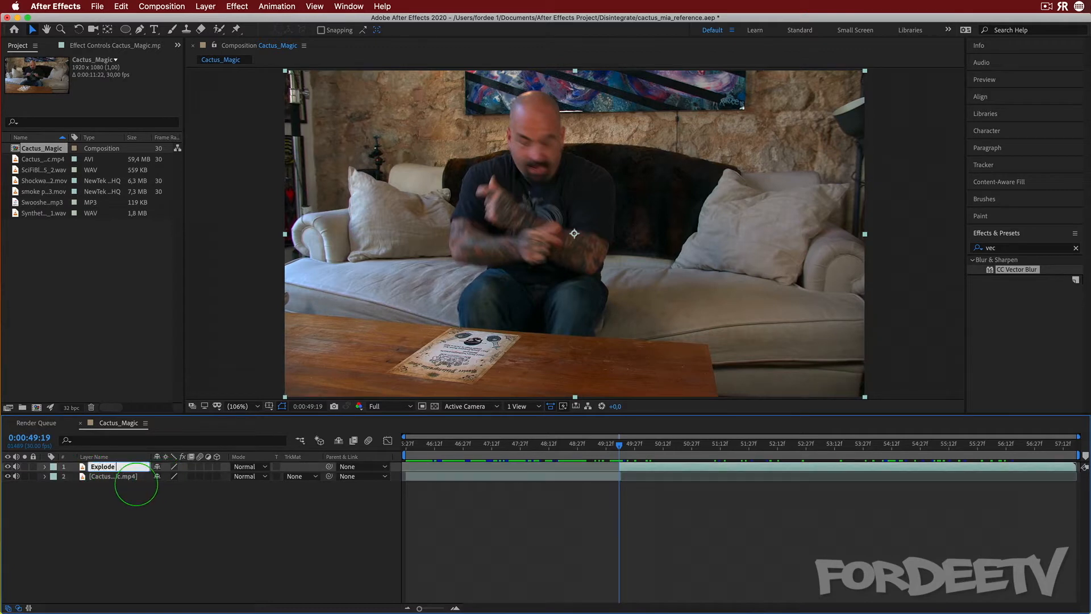
pyautogui.press('Return')
# Rename the second layer Main Footage
pyautogui.click(113, 477)
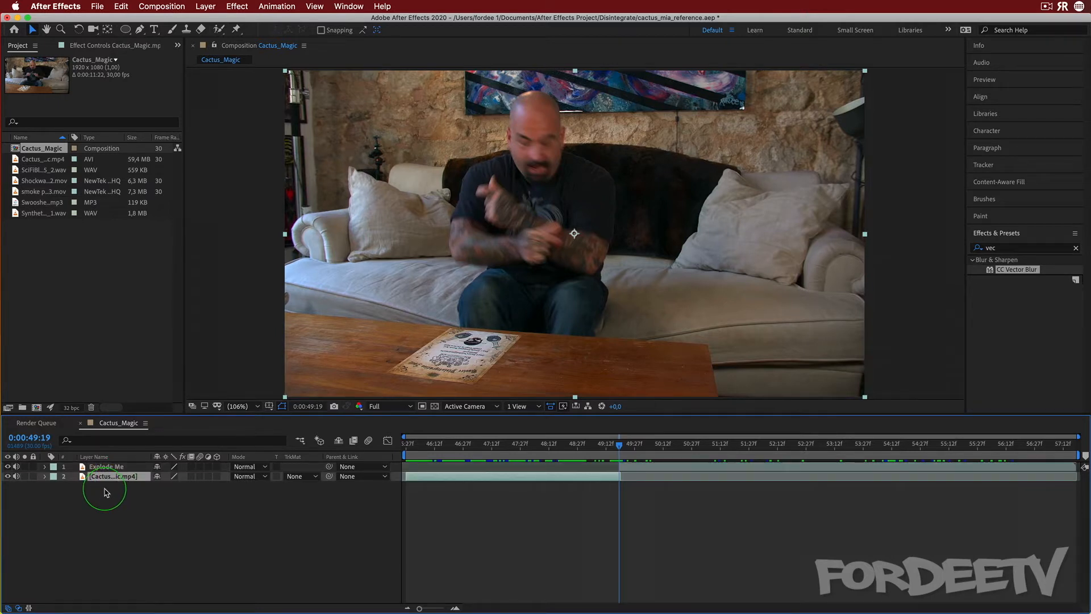
pyautogui.press('Return')
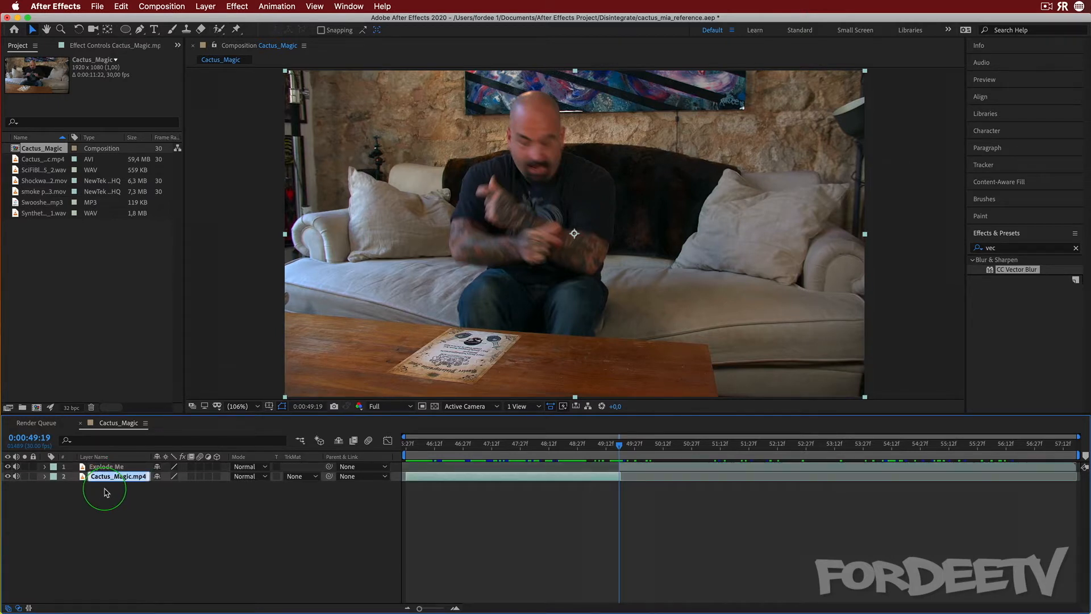
pyautogui.write('Main Footage')
pyautogui.press('Return')
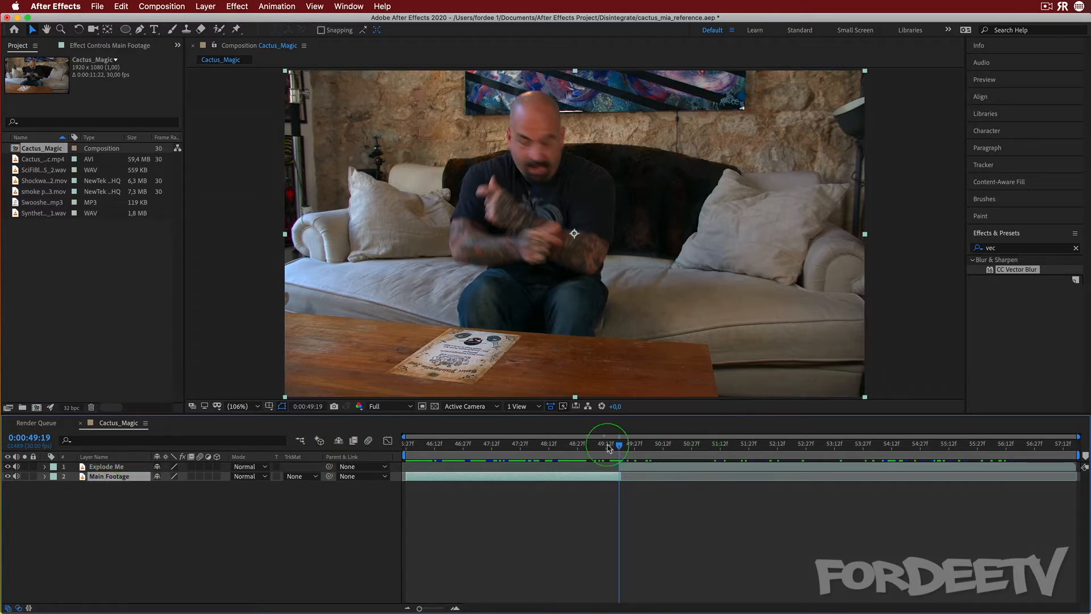
# At 0:00:54:17, duplicate the Main Footage layer and move the copy to the bottom of the stack
pyautogui.moveTo(620, 448); pyautogui.dragTo(897, 423)
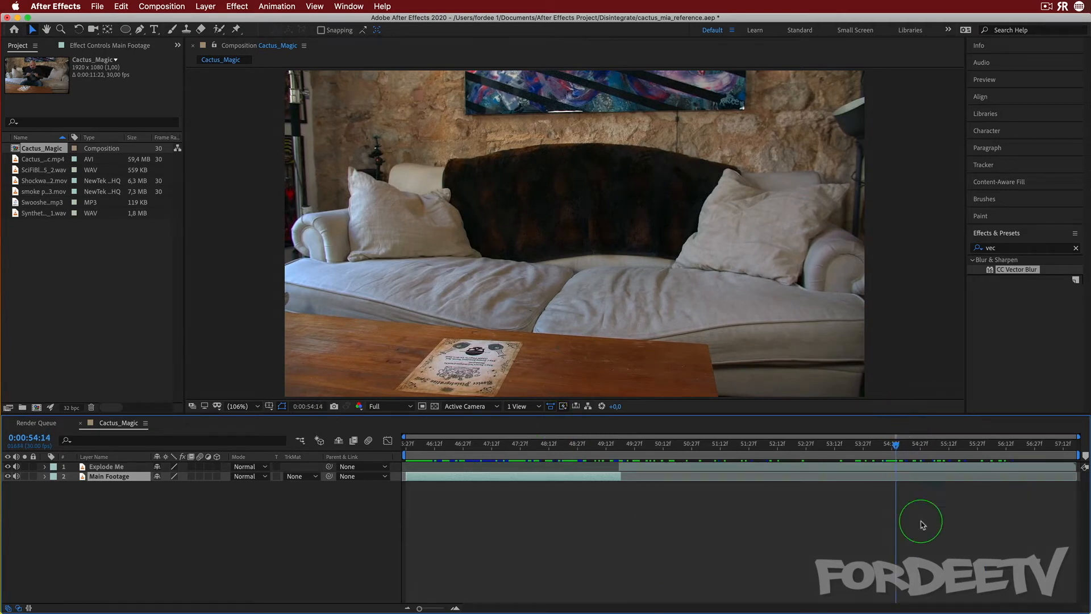
pyautogui.moveTo(897, 449); pyautogui.dragTo(902, 445)
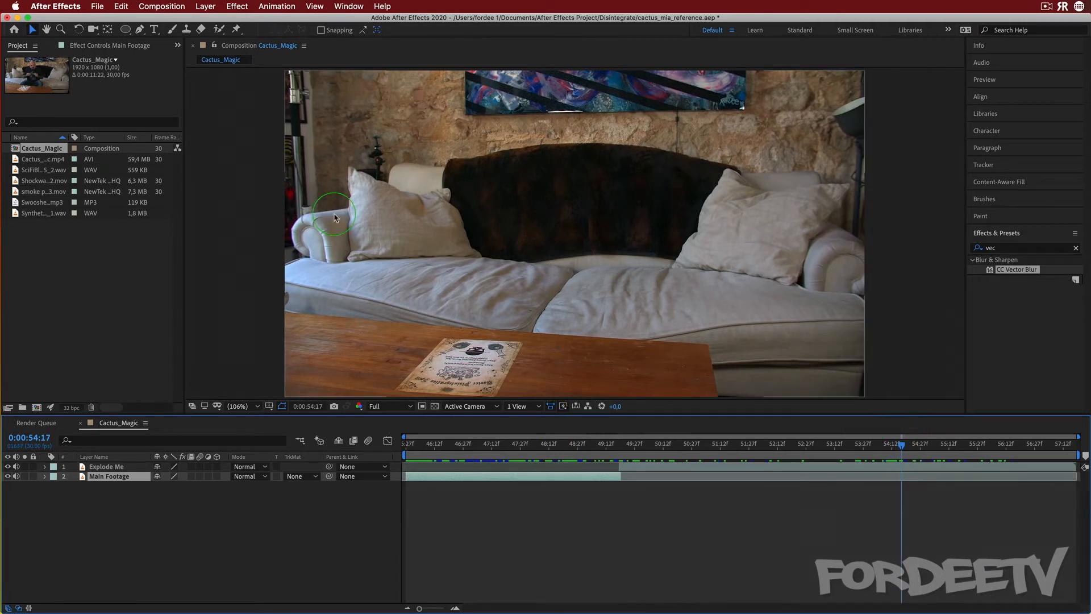
pyautogui.click(388, 54)
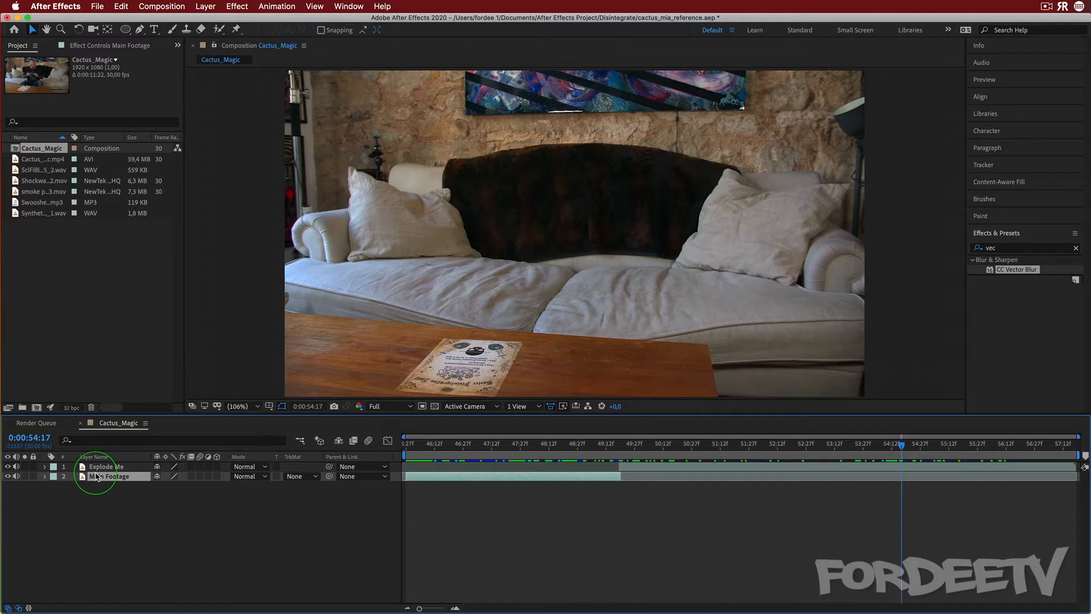
pyautogui.press('super+d')
pyautogui.moveTo(96, 476); pyautogui.dragTo(106, 505)
# Rename the bottom layer Clean Plate
pyautogui.press('Return')
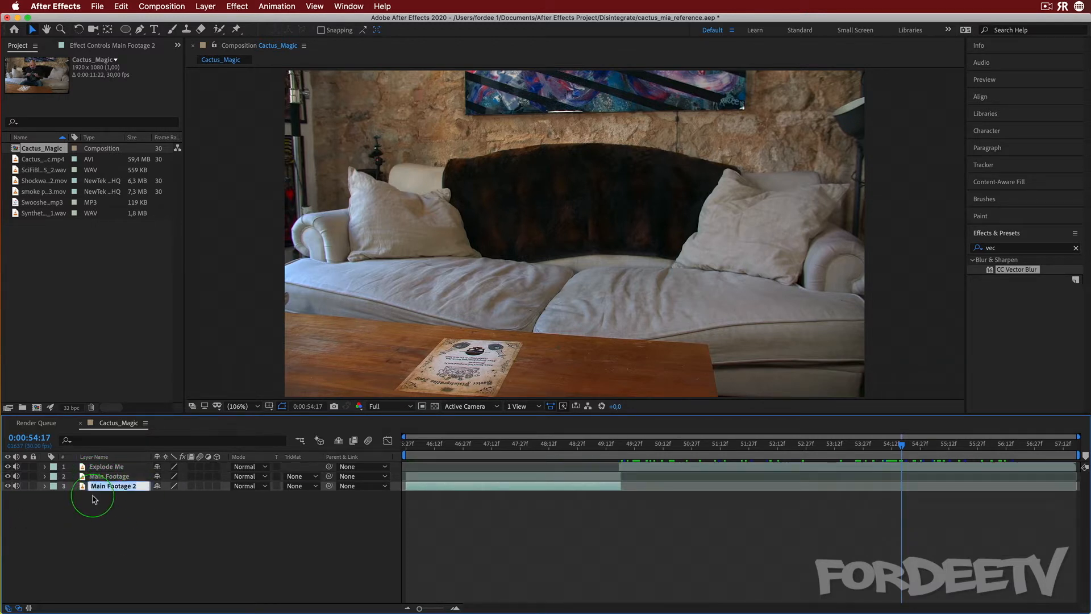
pyautogui.write('Clean Plate')
pyautogui.press('Return')
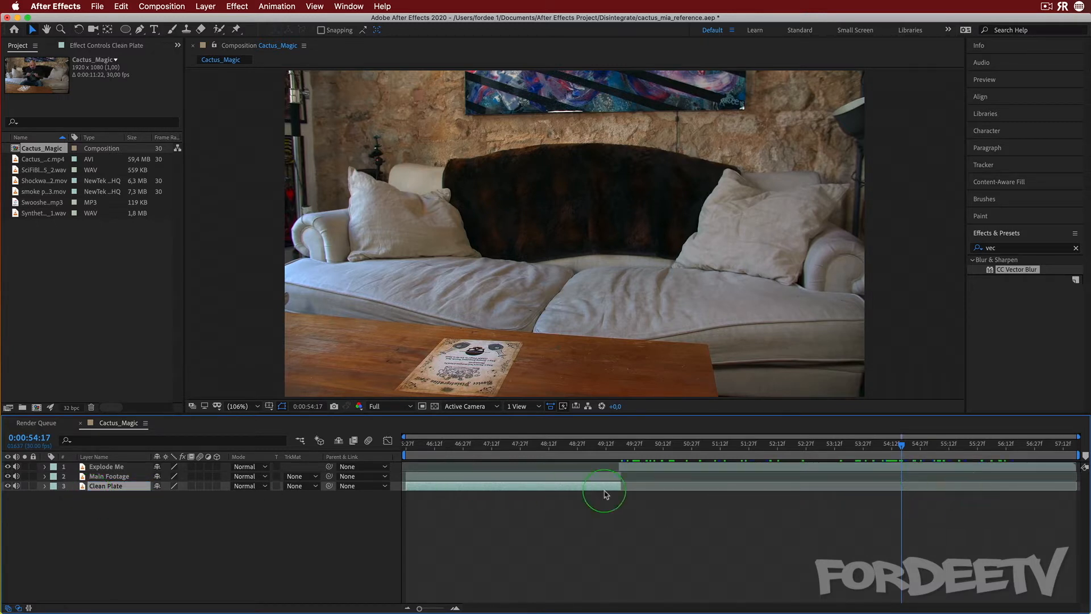
# Extend the Clean Plate layer to the composition's end and apply Freeze Frame to it at 0:00:54:17
pyautogui.moveTo(624, 484); pyautogui.dragTo(1074, 486)
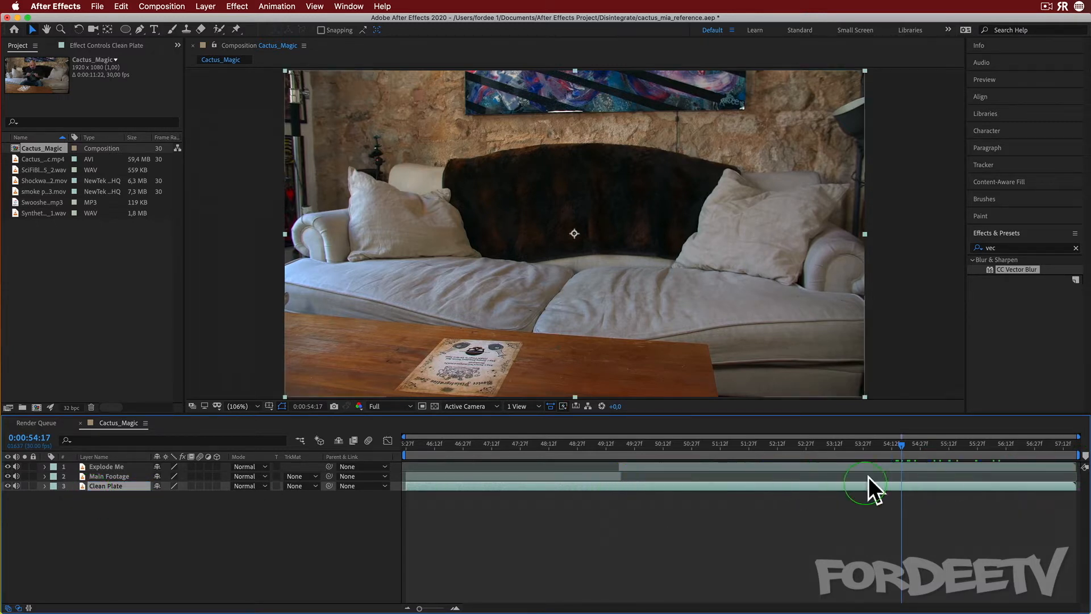
pyautogui.rightClick(98, 487)
pyautogui.moveTo(187, 535)
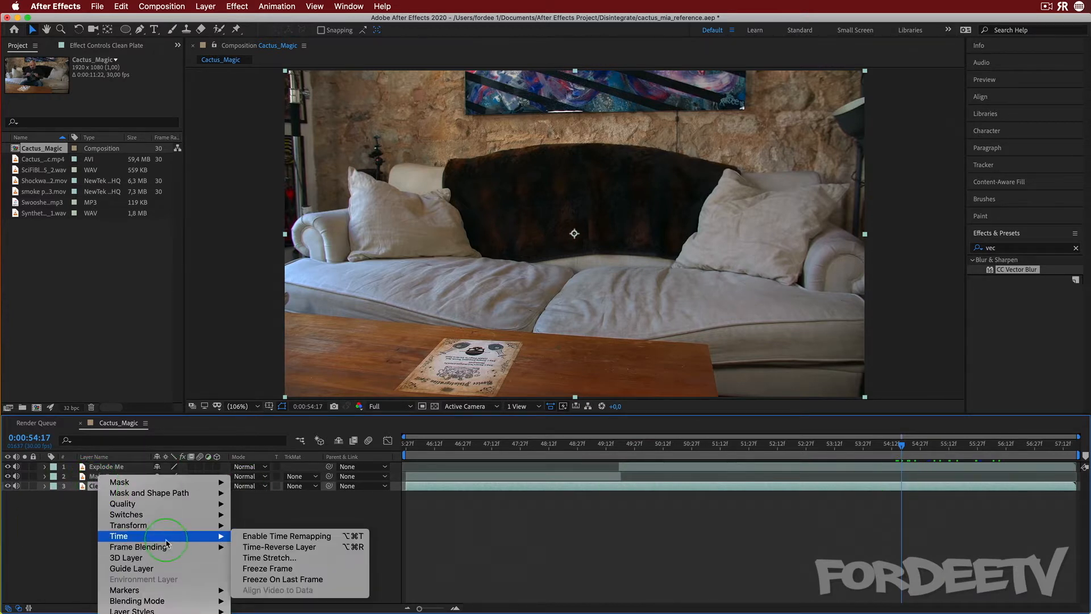
pyautogui.click(250, 569)
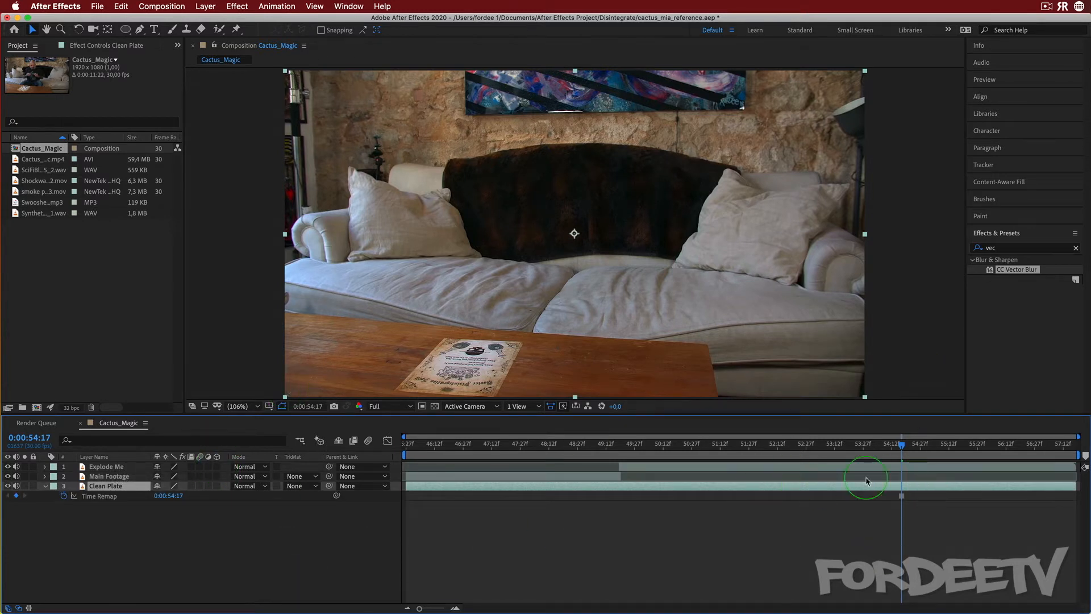
# Temporarily hide the Explode Me layer to check the clean plate while scrubbing, then show it again
pyautogui.click(7, 466)
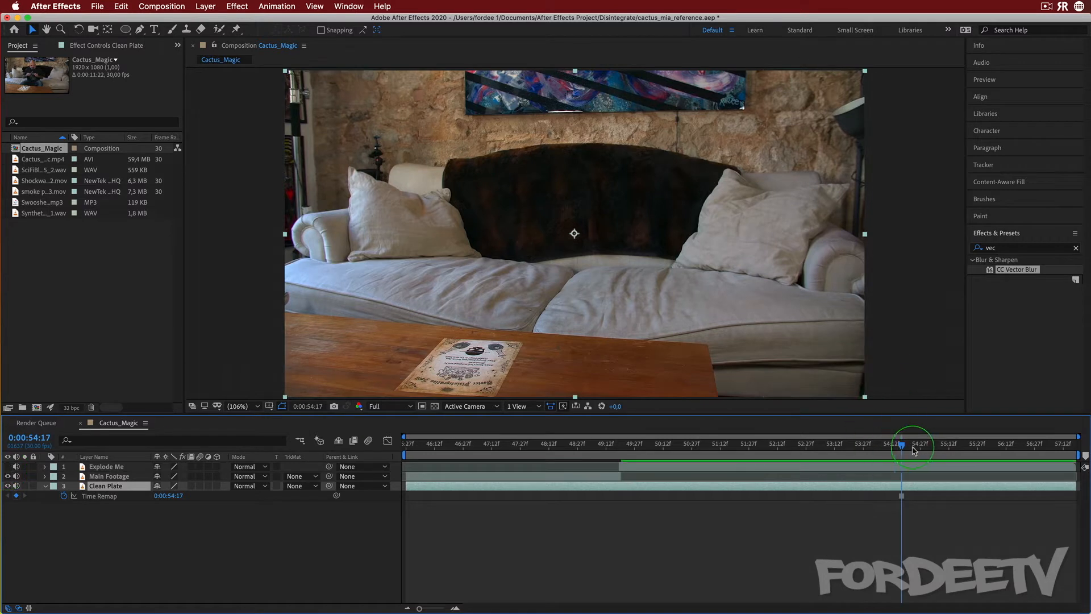
pyautogui.moveTo(901, 445); pyautogui.dragTo(1017, 444)
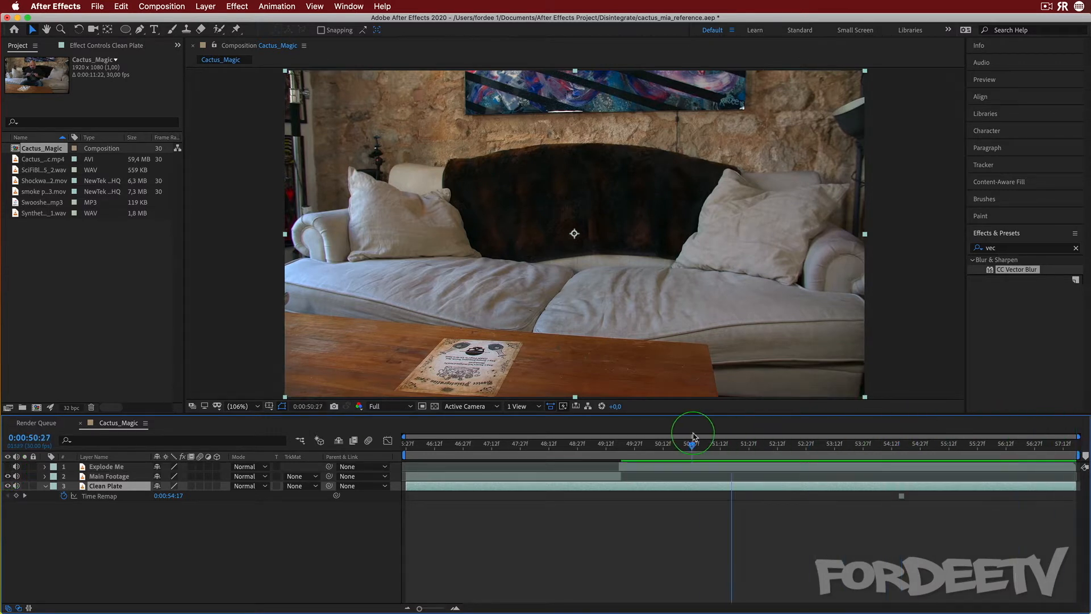
pyautogui.click(739, 444)
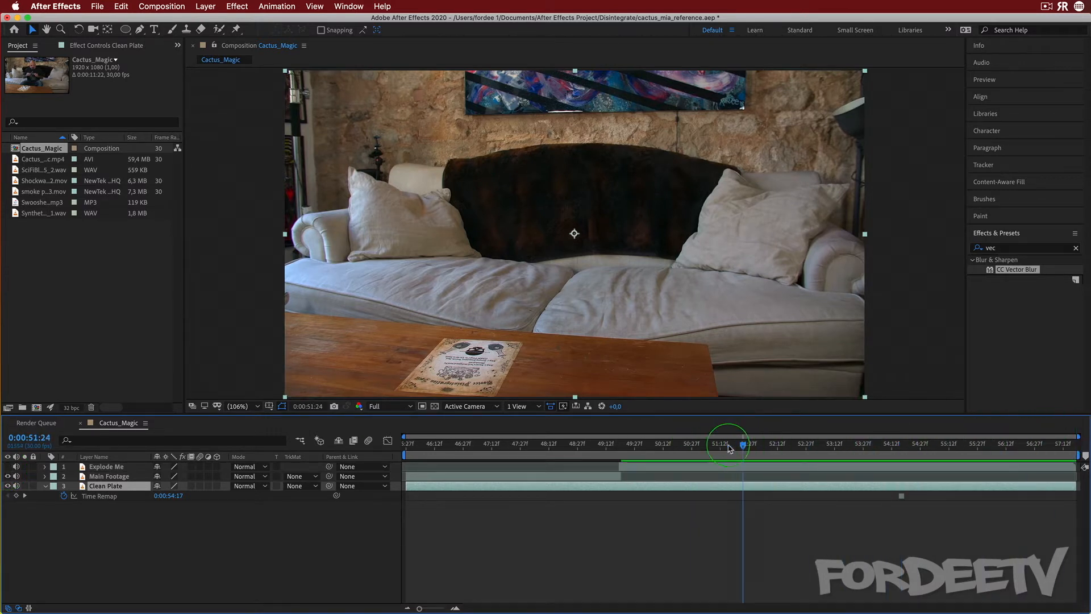
pyautogui.click(8, 466)
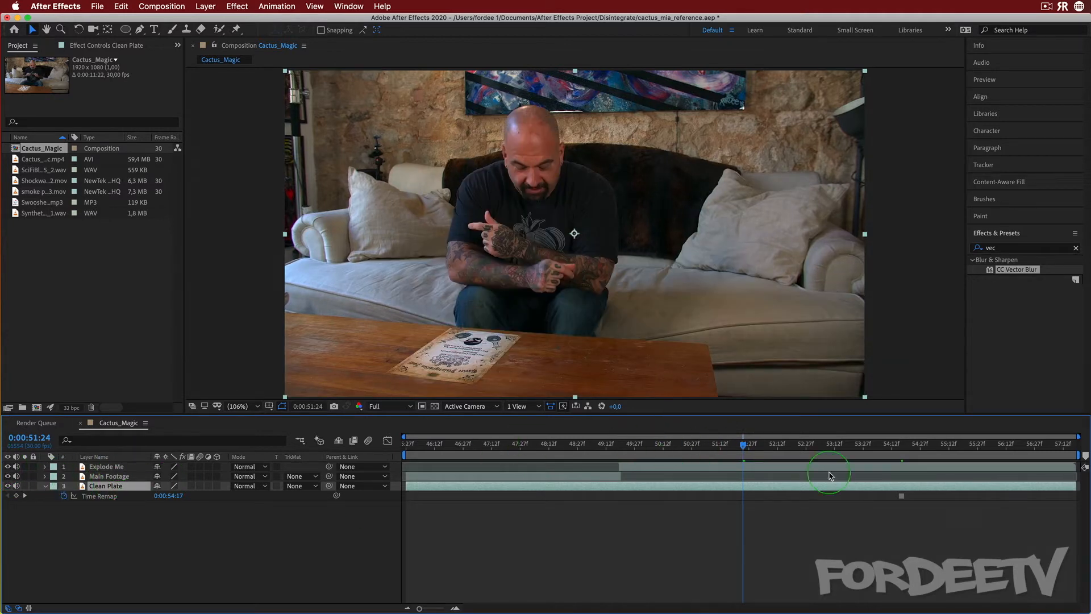
# Trim and re-extend the Clean Plate layer to the composition's end, then collapse its properties
pyautogui.moveTo(948, 493); pyautogui.dragTo(668, 476)
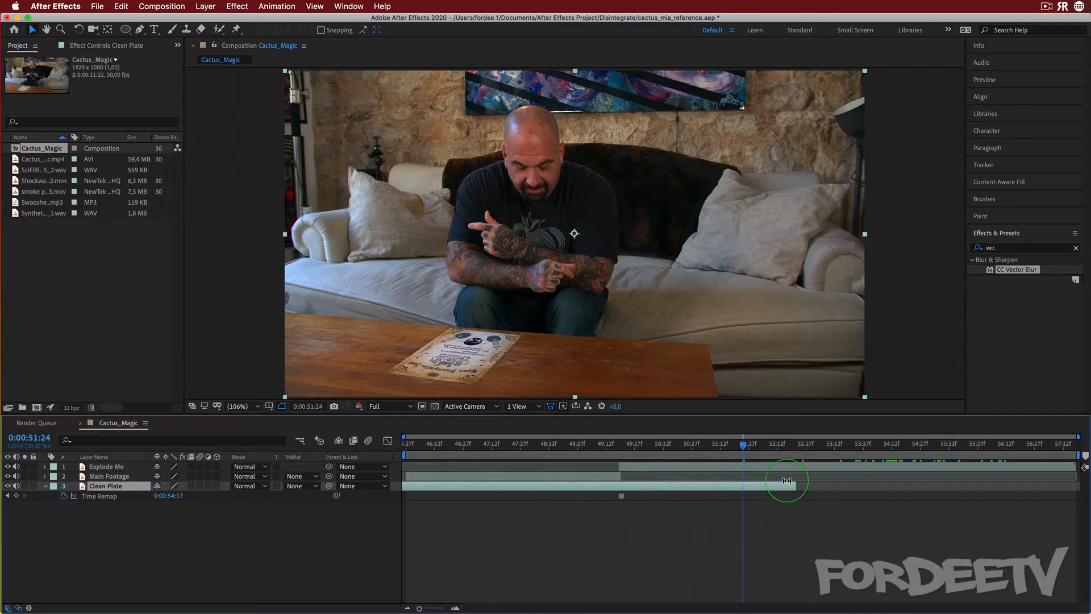
pyautogui.moveTo(795, 485); pyautogui.dragTo(1079, 486)
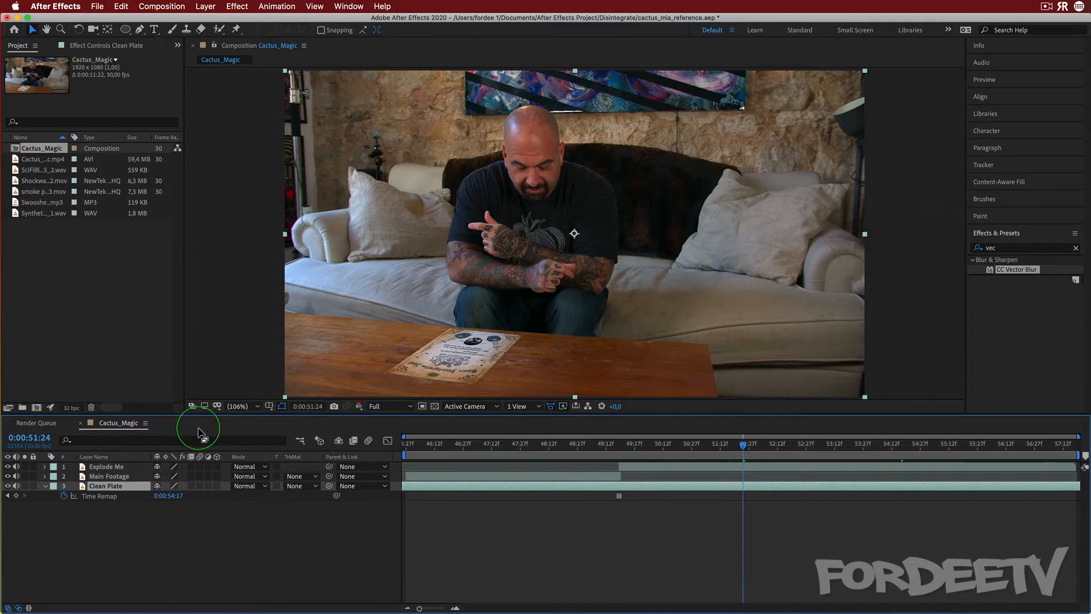
pyautogui.click(45, 486)
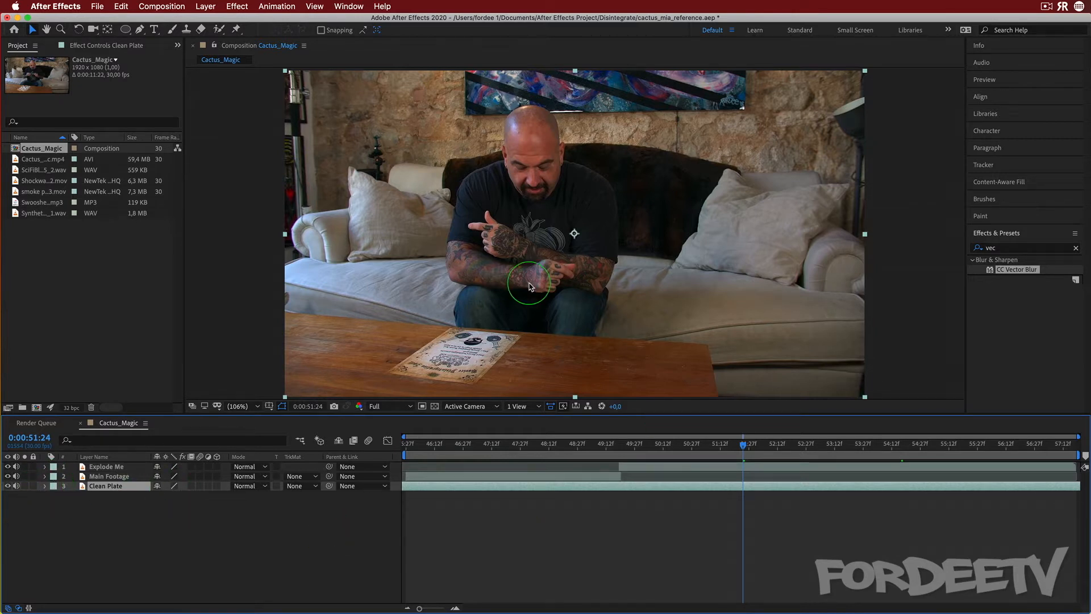
# At 0:00:49:19, start a Pen mask on the Explode Me layer with points along the table edge beneath the presenter
pyautogui.moveTo(748, 452); pyautogui.dragTo(620, 453)
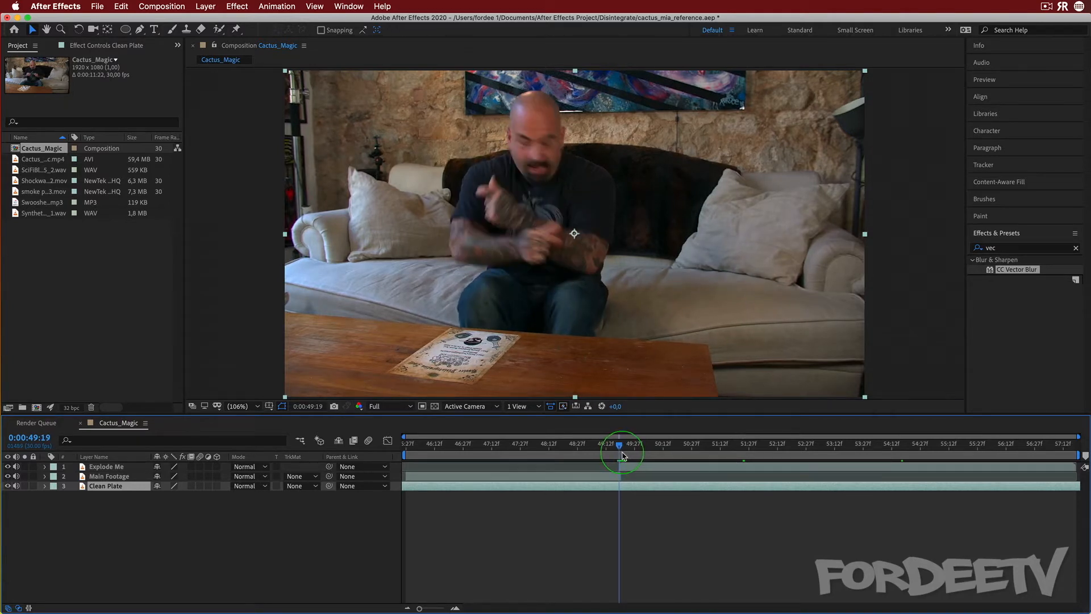
pyautogui.click(106, 467)
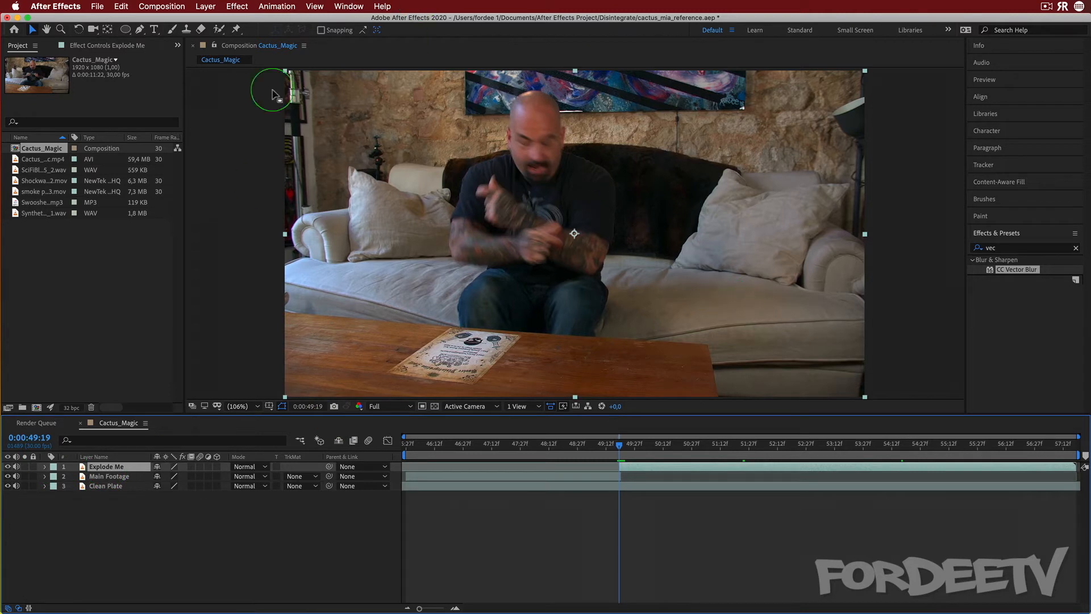
pyautogui.click(140, 31)
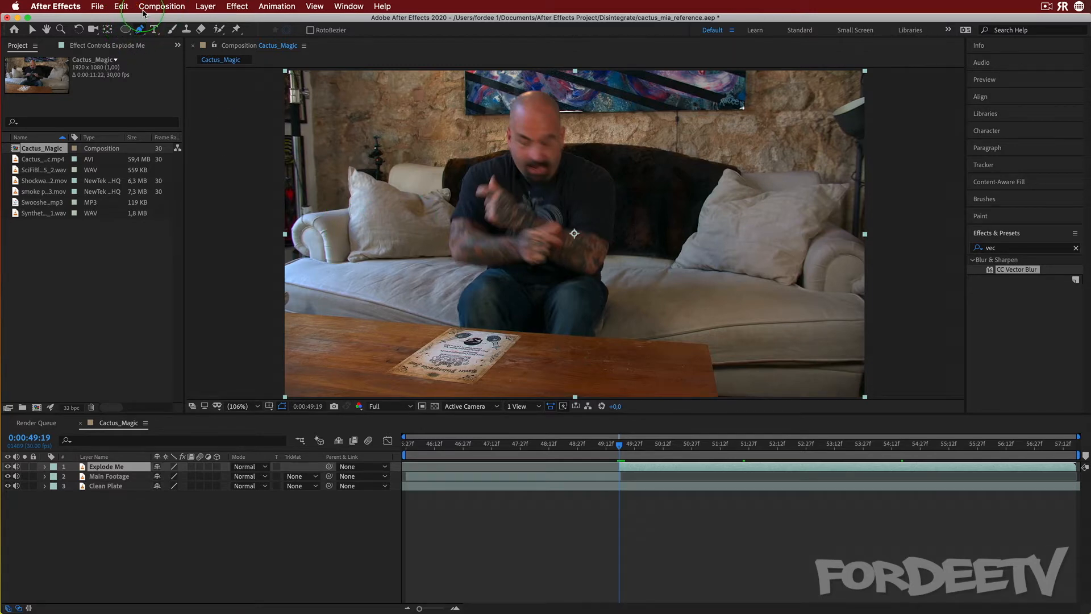
pyautogui.click(237, 406)
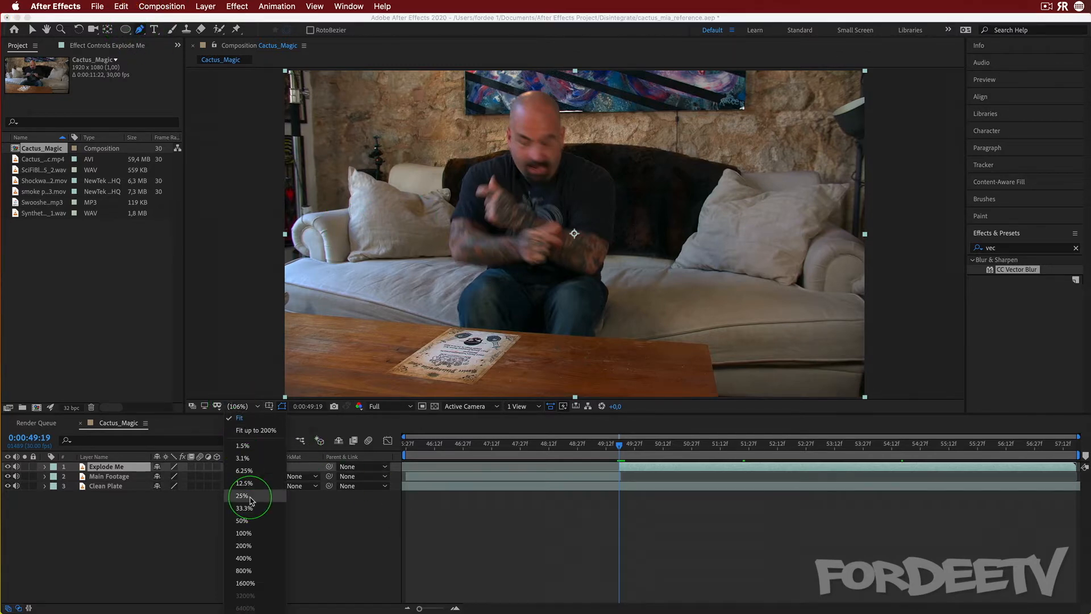
pyautogui.click(250, 545)
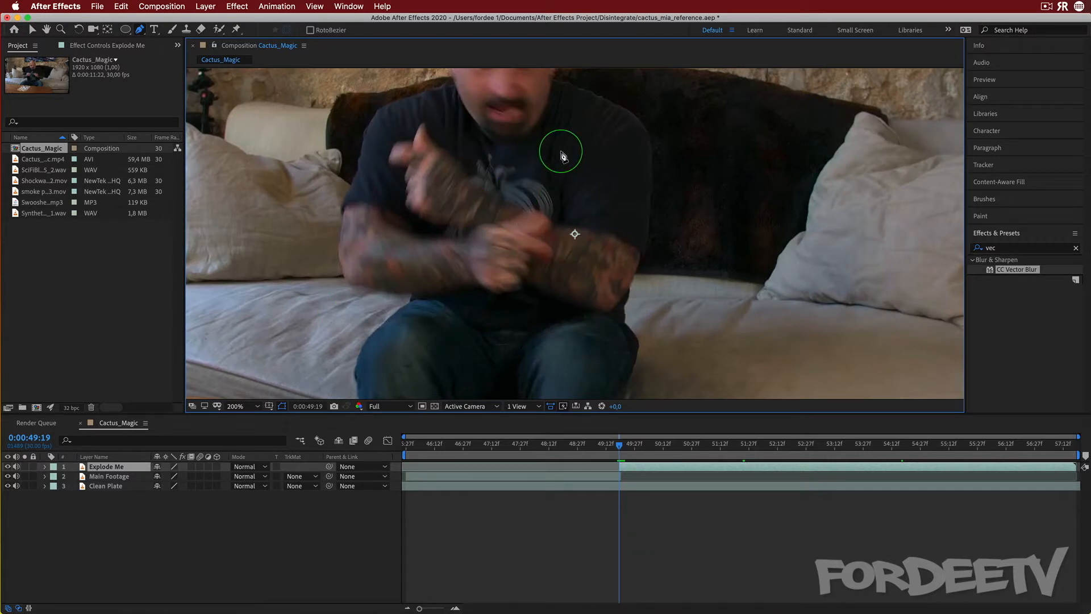
pyautogui.press('h')
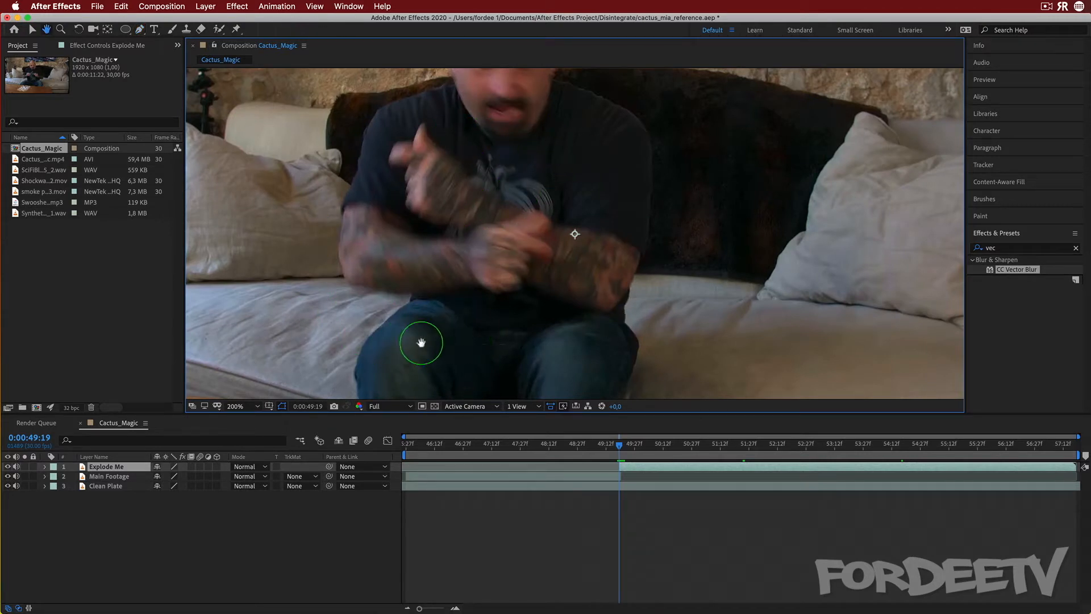
pyautogui.moveTo(468, 358); pyautogui.dragTo(553, 214)
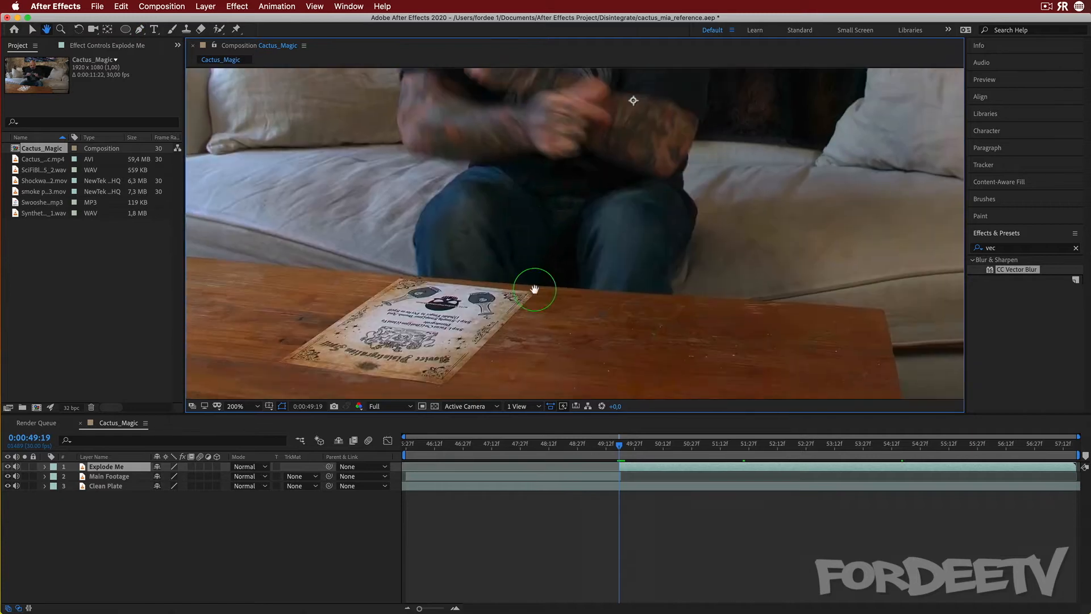
pyautogui.moveTo(535, 290)
pyautogui.mouseDown()
pyautogui.moveTo(546, 321)
pyautogui.moveTo(529, 295)
pyautogui.mouseUp()
pyautogui.press('g')
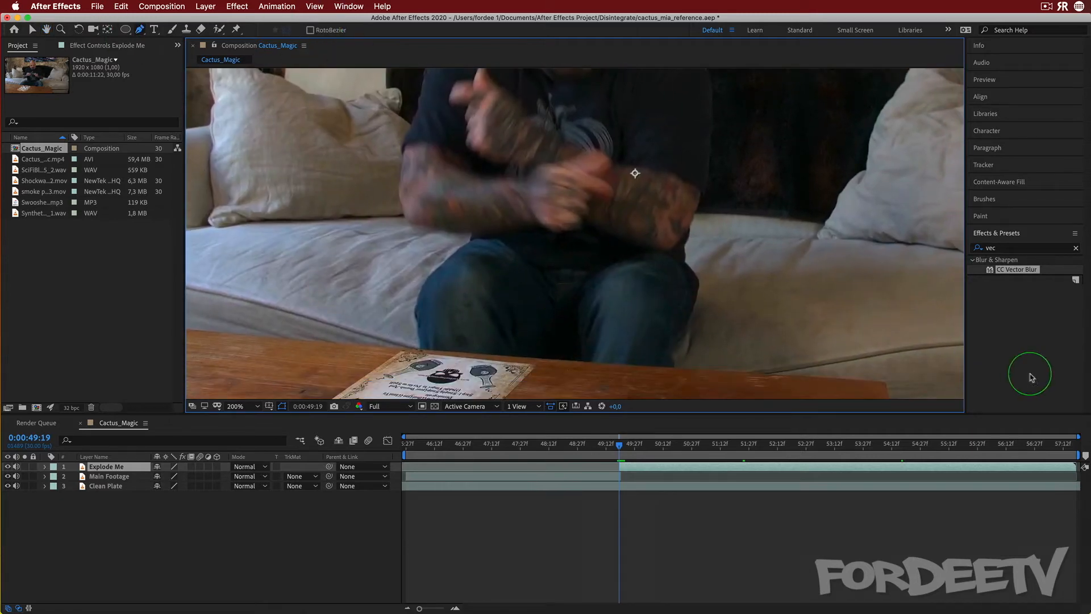
pyautogui.click(677, 372)
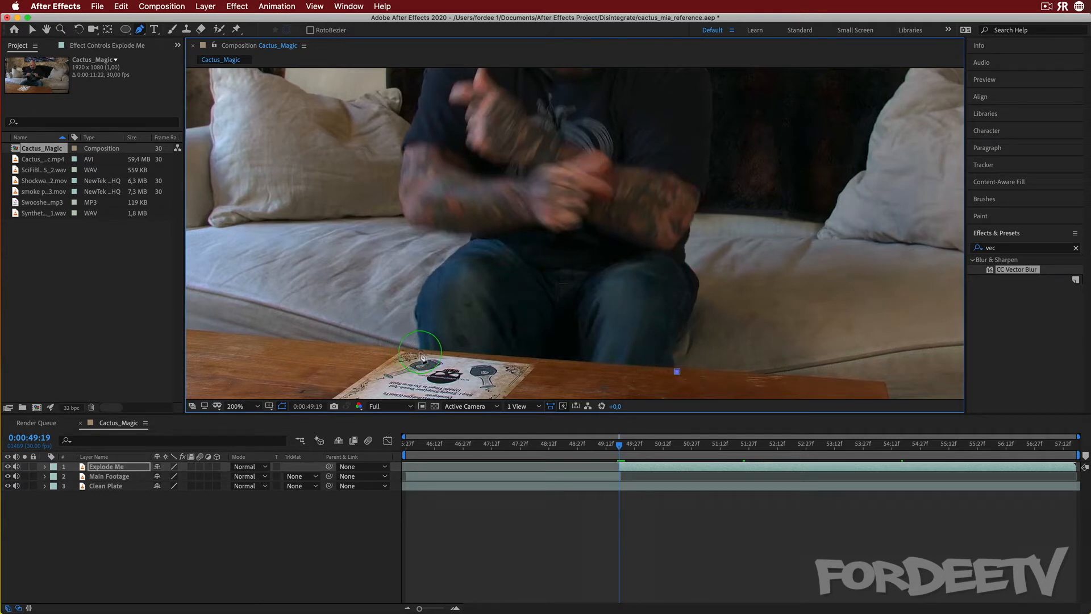
pyautogui.click(419, 354)
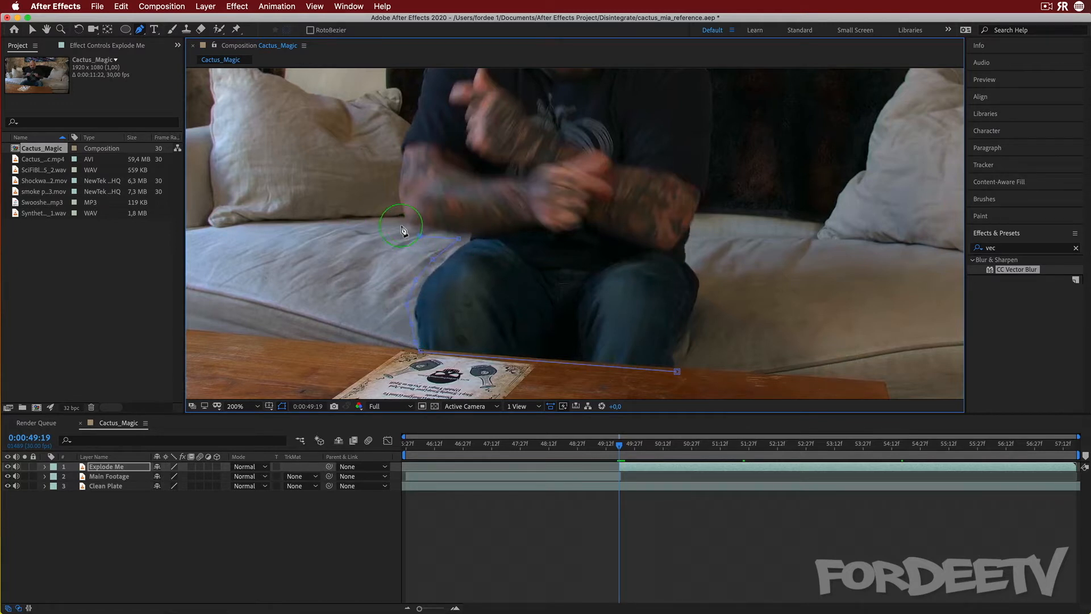
# Continue the mask up the presenter's left side, around the arm, to his shoulder
pyautogui.click(392, 199)
pyautogui.scroll(5, 386, 188)
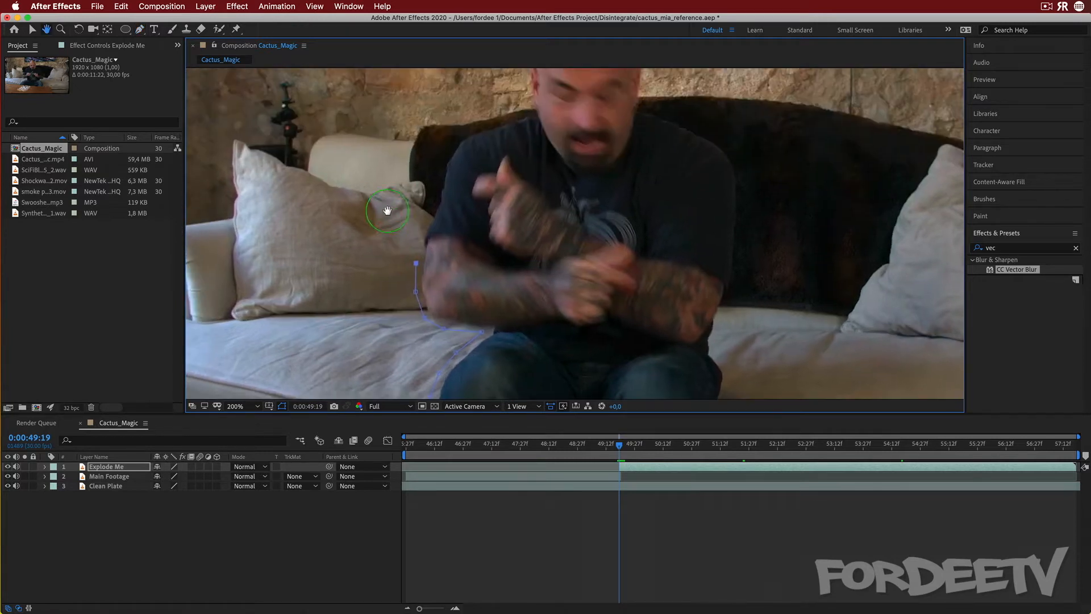
pyautogui.click(422, 230)
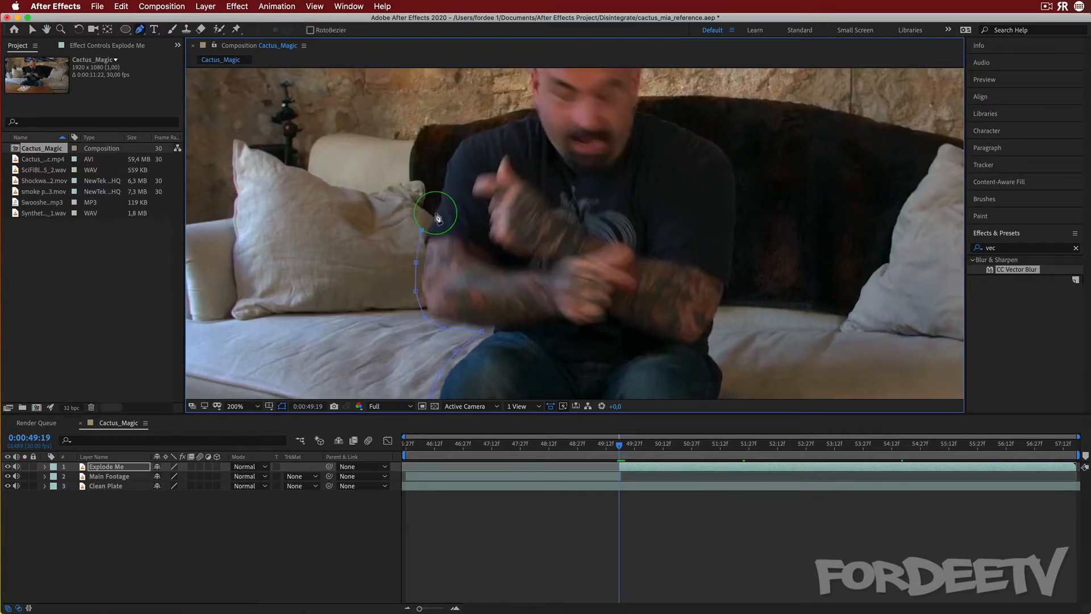
pyautogui.click(442, 162)
pyautogui.click(461, 131)
pyautogui.moveTo(523, 127); pyautogui.dragTo(525, 229)
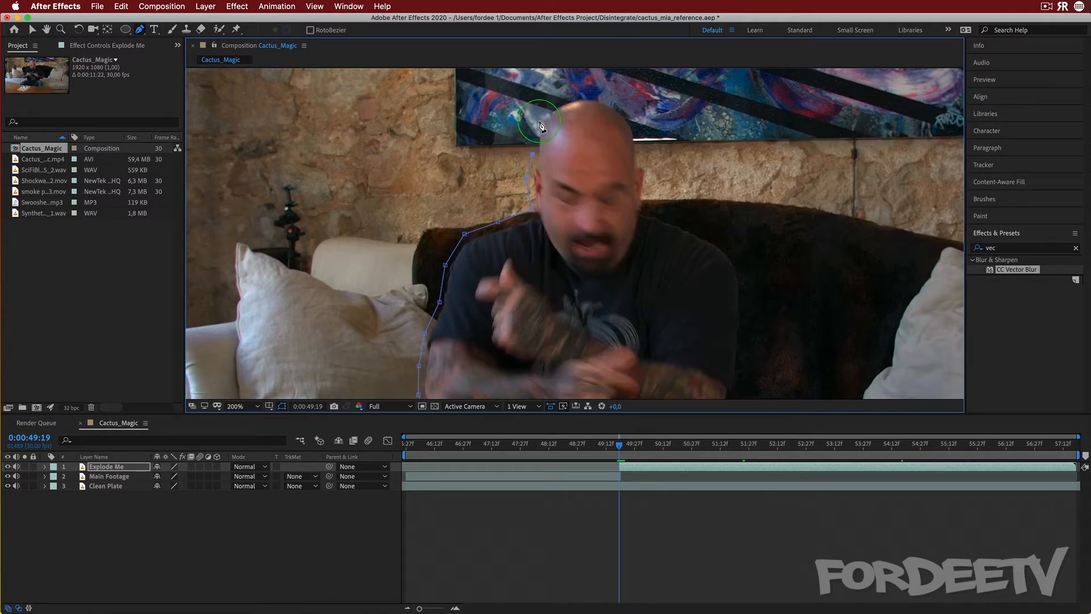
# Extend the mask over the presenter's head and down his right shoulder and arm
pyautogui.click(550, 104)
pyautogui.click(606, 98)
pyautogui.click(636, 117)
pyautogui.click(644, 206)
pyautogui.click(682, 225)
pyautogui.click(714, 241)
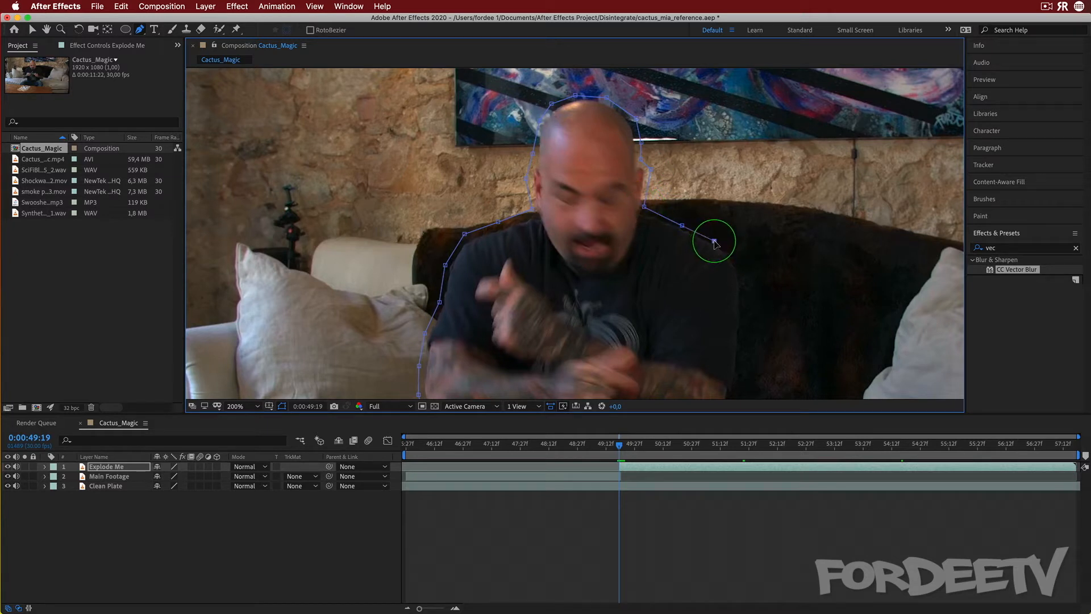
pyautogui.click(735, 252)
pyautogui.click(744, 274)
pyautogui.click(746, 303)
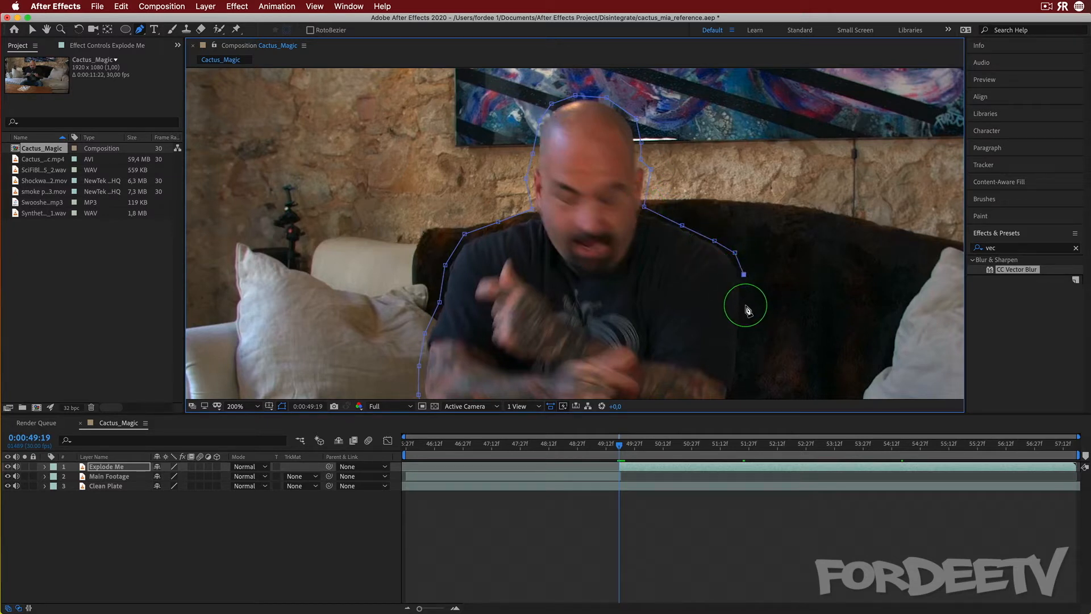
pyautogui.click(741, 355)
# Continue the mask down past the presenter's legs and close it at the first point on the table edge
pyautogui.moveTo(666, 349); pyautogui.dragTo(638, 190)
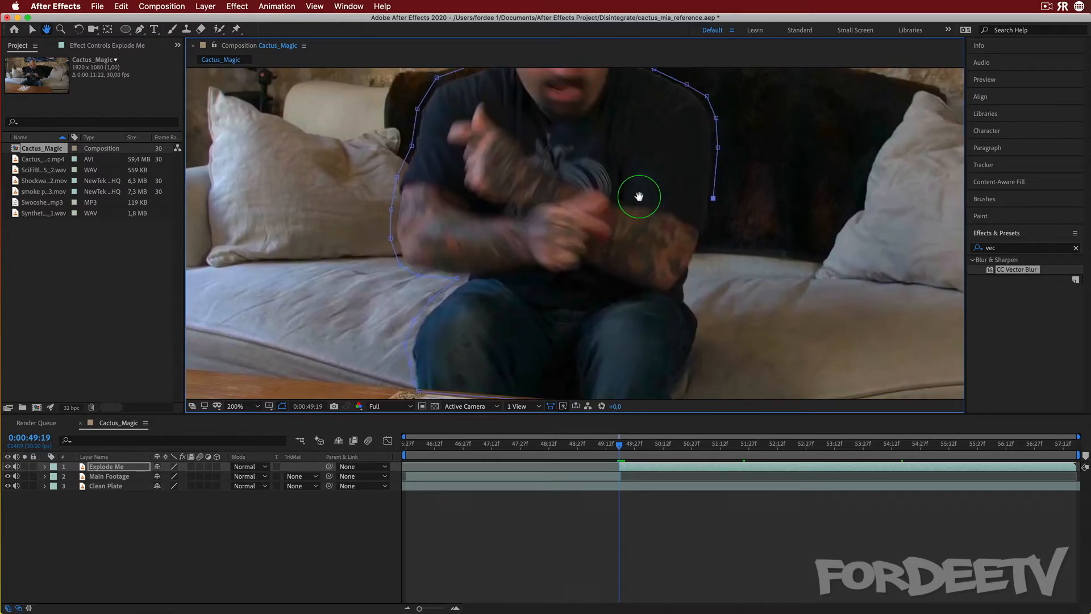
pyautogui.click(707, 238)
pyautogui.click(697, 264)
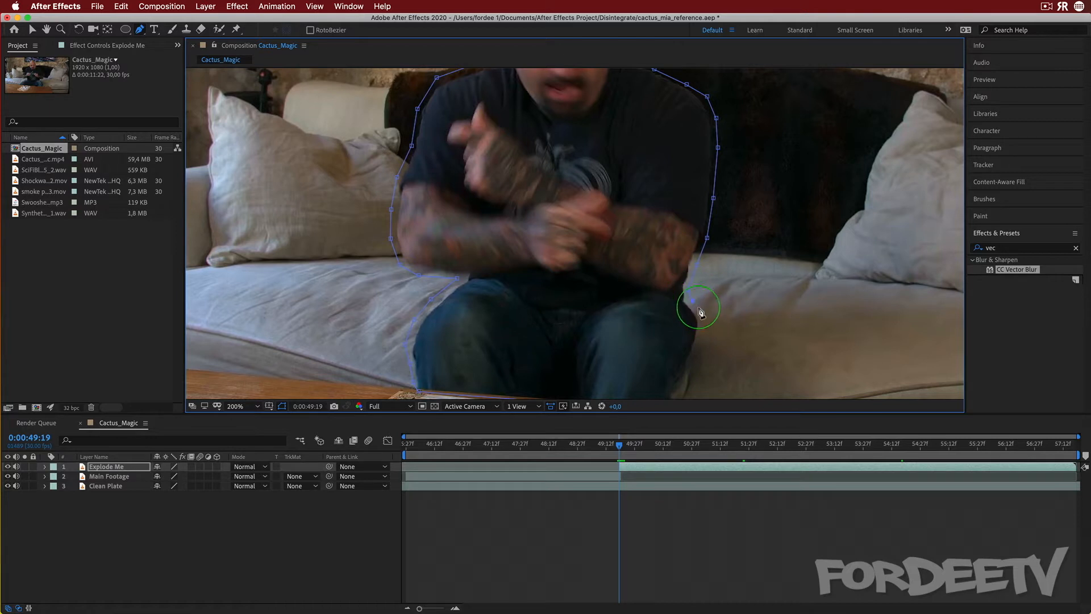
pyautogui.click(701, 321)
pyautogui.moveTo(646, 365); pyautogui.dragTo(645, 257)
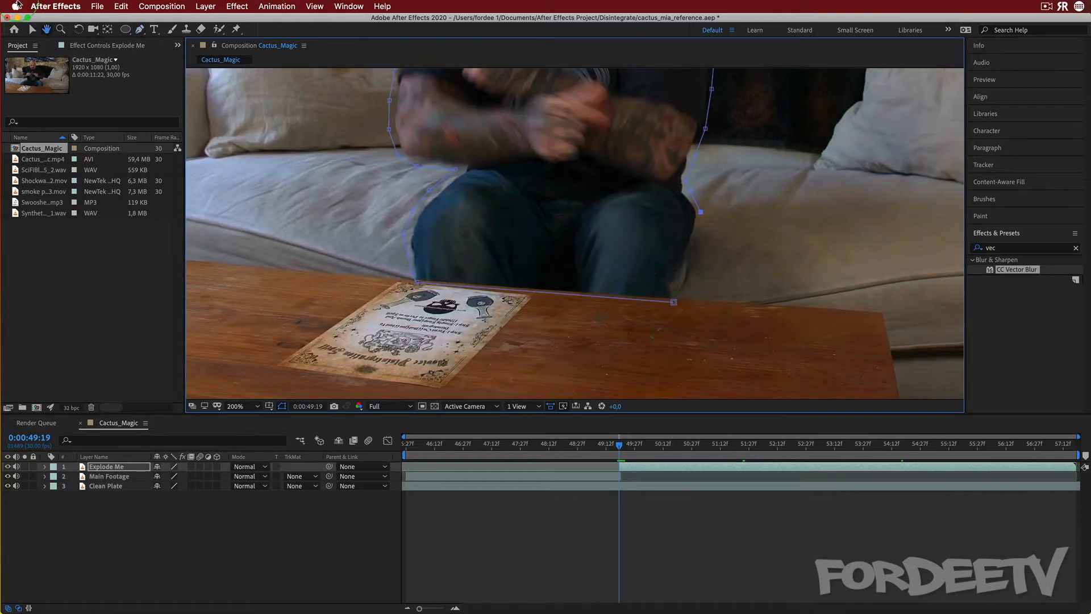
pyautogui.click(697, 245)
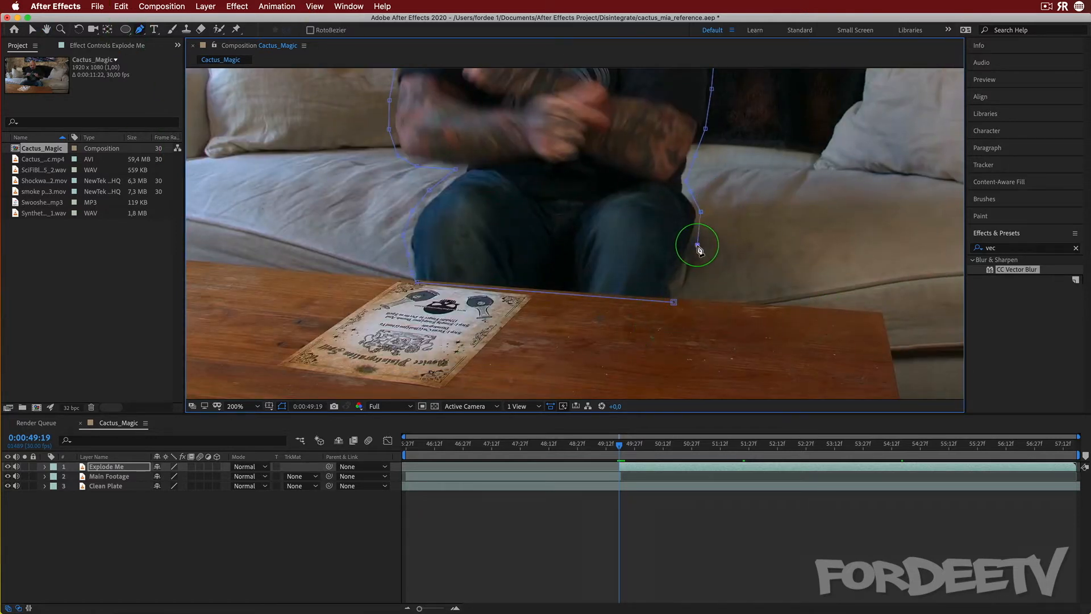
pyautogui.click(673, 302)
# Toggle the Explode Me layer's visibility while scrubbing around 0:00:49:19 to check the mask
pyautogui.click(8, 467)
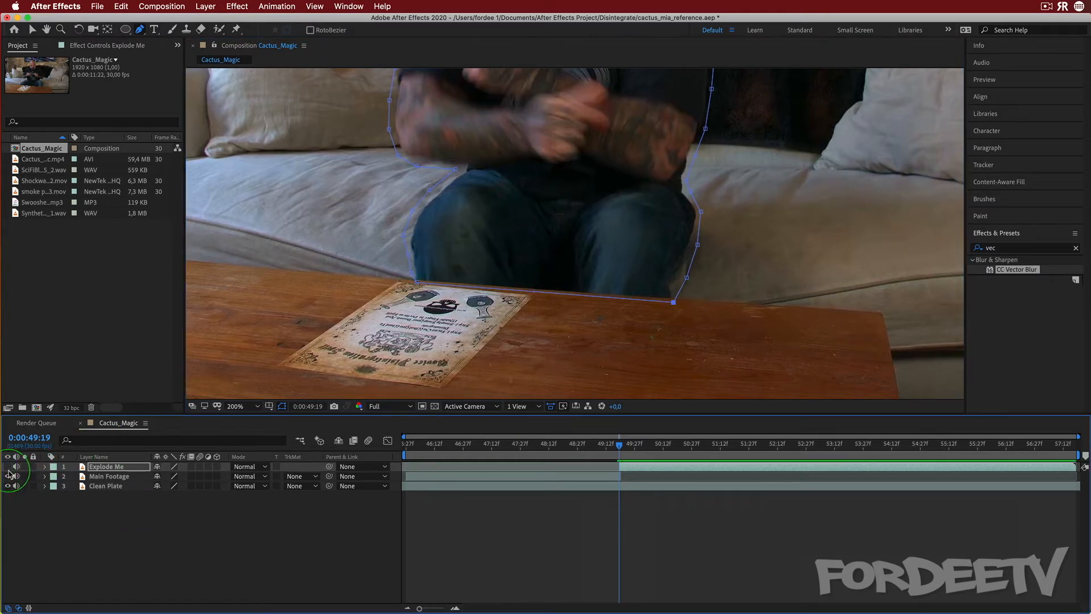
pyautogui.click(620, 449)
pyautogui.moveTo(619, 446); pyautogui.dragTo(623, 447)
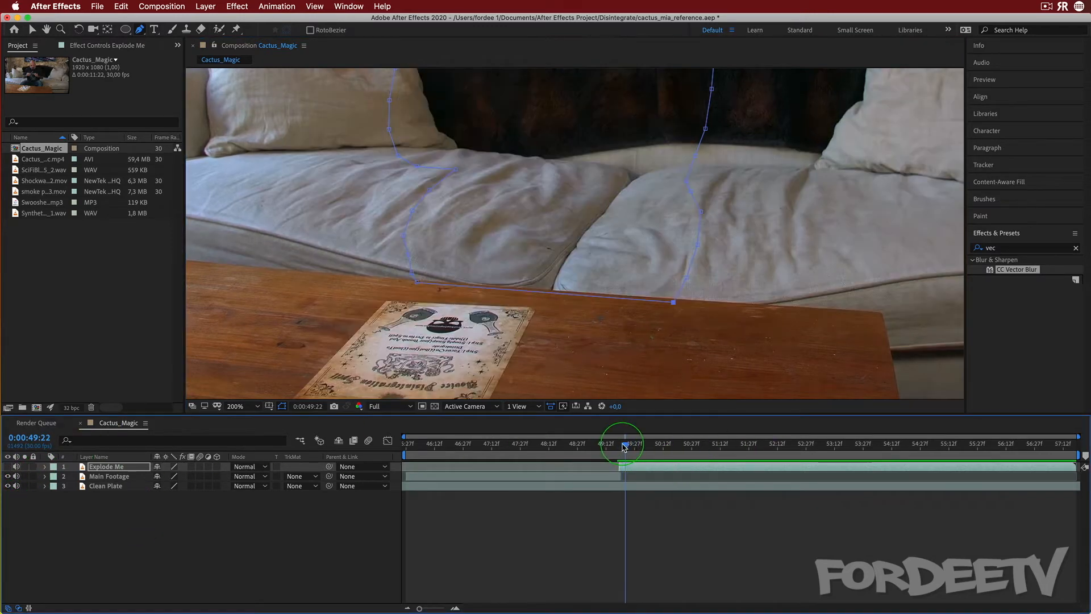
pyautogui.click(7, 467)
pyautogui.click(7, 467)
pyautogui.click(7, 467)
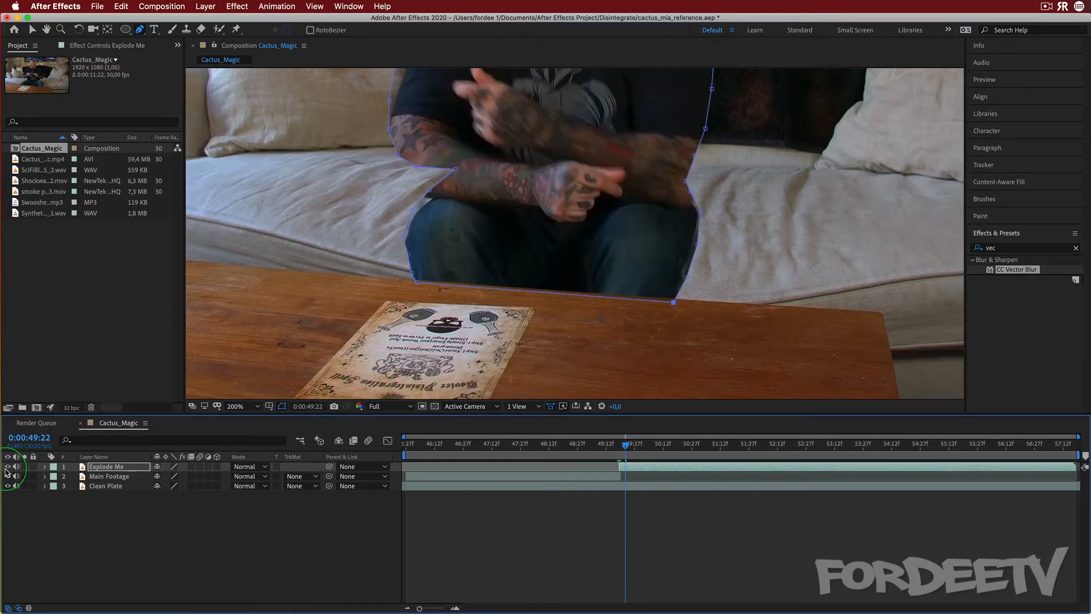
pyautogui.click(7, 467)
pyautogui.click(7, 467)
pyautogui.moveTo(626, 446)
pyautogui.mouseDown()
pyautogui.moveTo(756, 446)
pyautogui.moveTo(620, 443)
pyautogui.mouseUp()
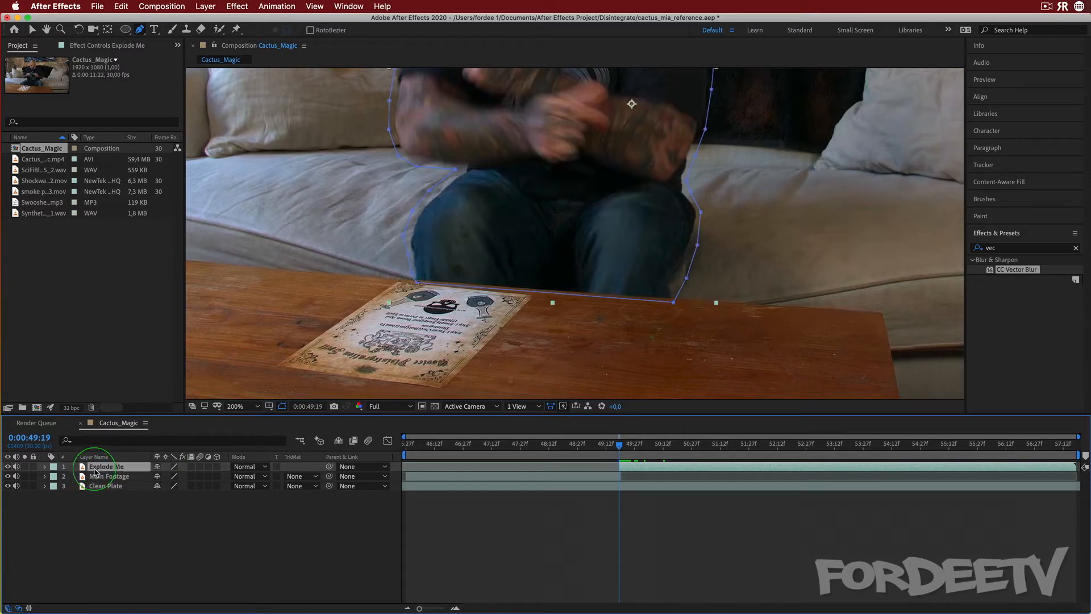
# Apply Freeze Frame to the Explode Me layer at 0:00:49:19
pyautogui.rightClick(95, 469)
pyautogui.moveTo(119, 532)
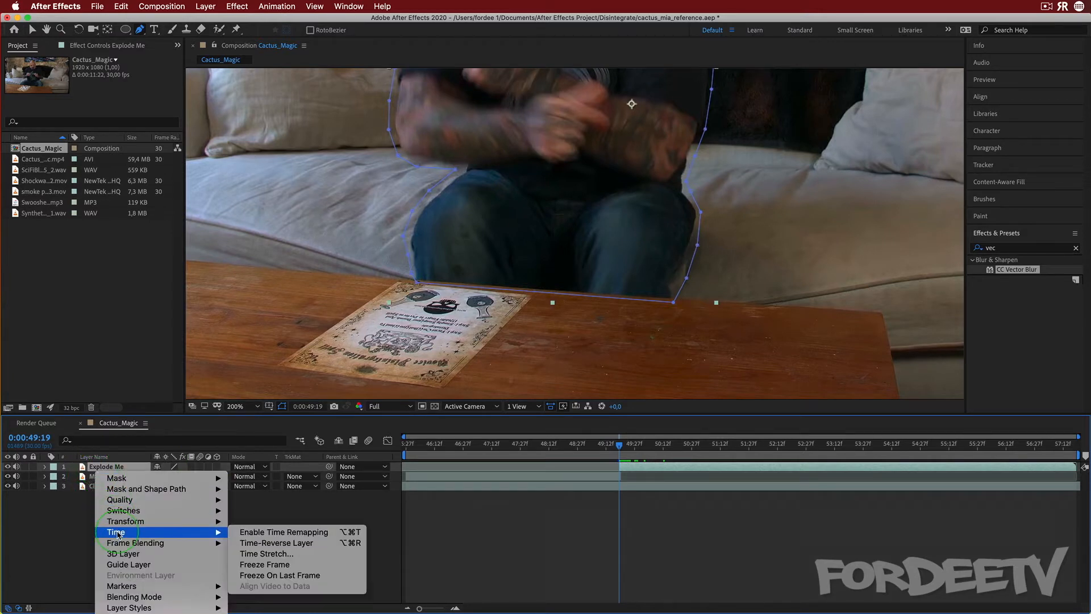
pyautogui.click(266, 564)
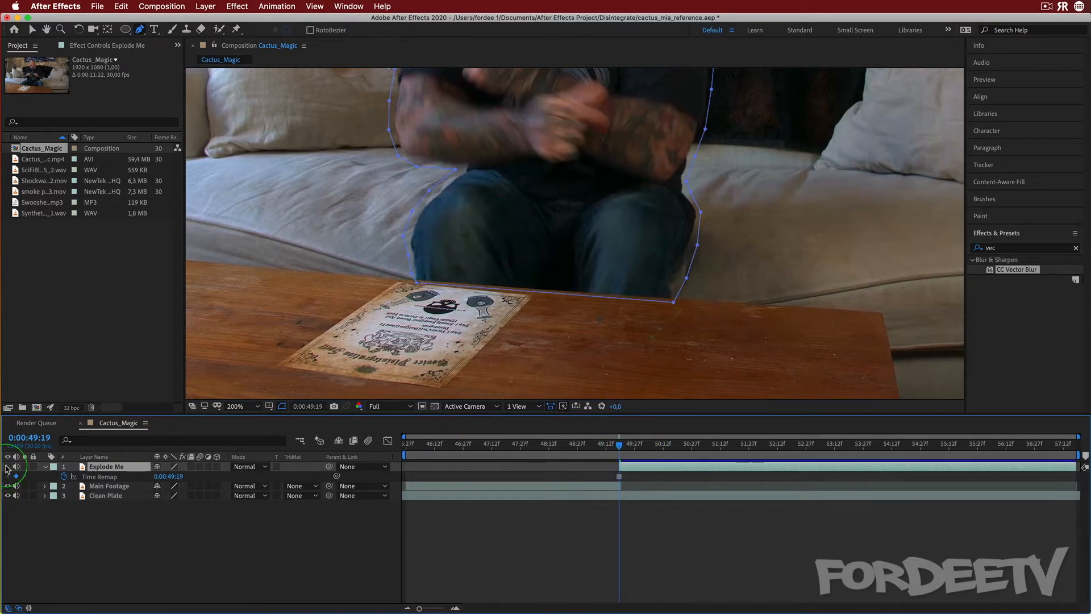
pyautogui.moveTo(621, 452)
pyautogui.mouseDown()
pyautogui.moveTo(711, 432)
pyautogui.moveTo(622, 444)
pyautogui.mouseUp()
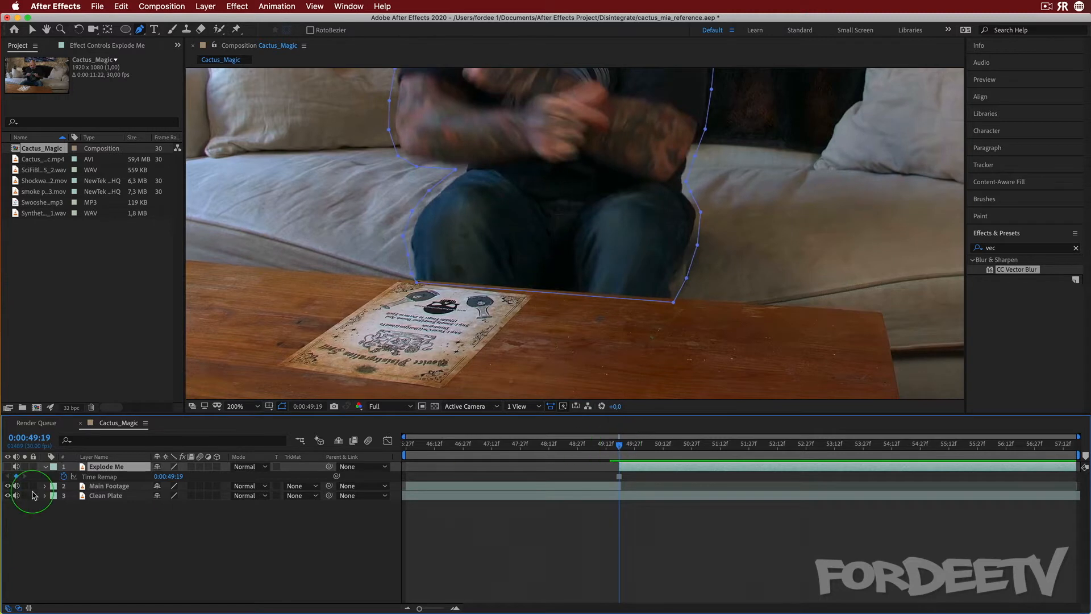
pyautogui.click(4, 470)
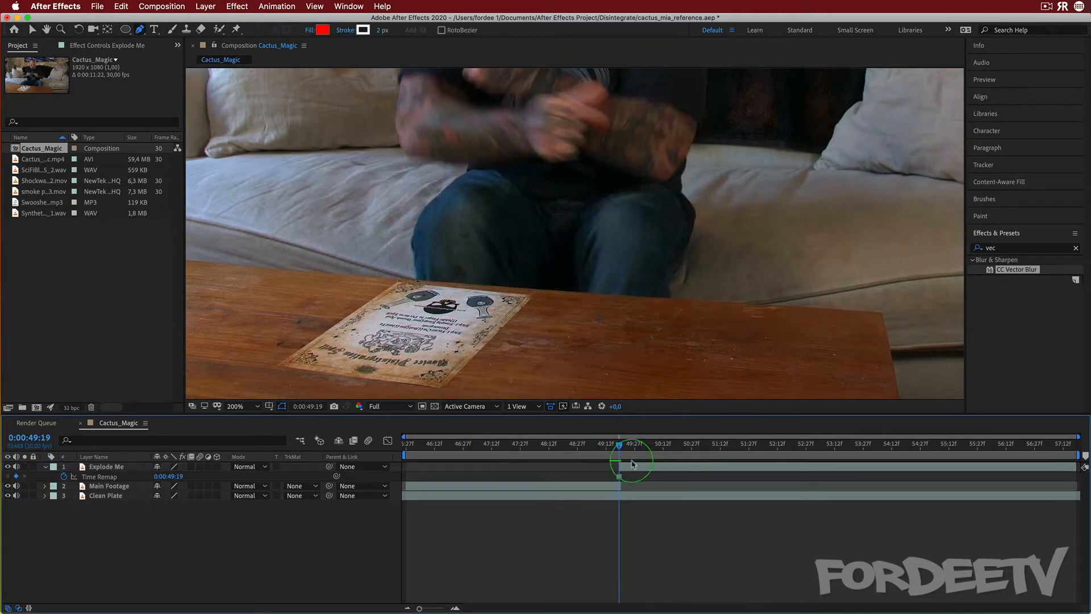
pyautogui.moveTo(619, 446); pyautogui.dragTo(619, 447)
# Apply the CC Scatterize effect to the Explode Me layer and set its Scatter to 14.0
pyautogui.click(301, 496)
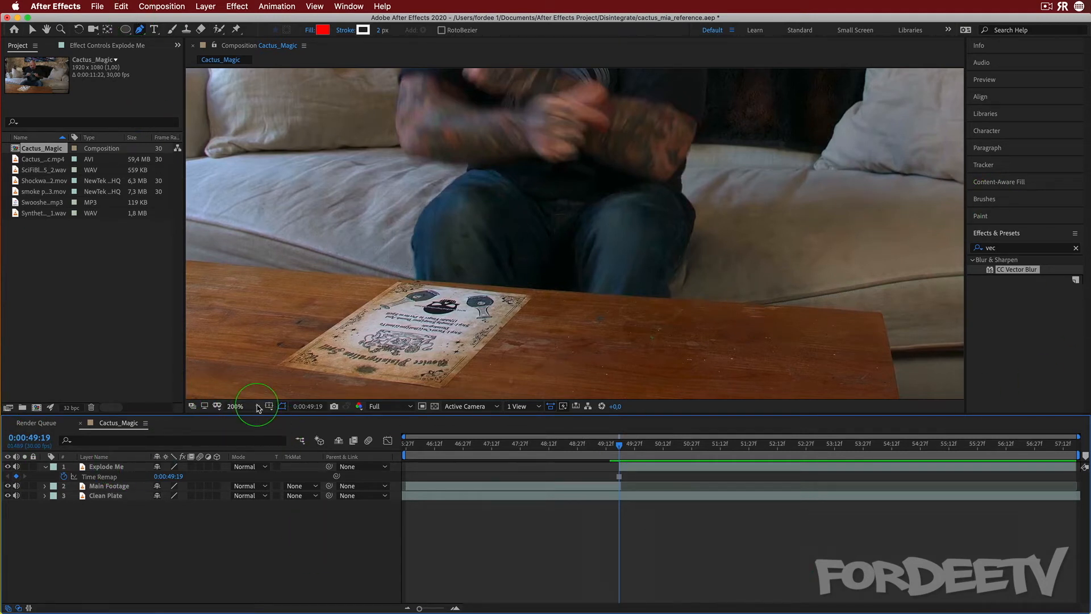
pyautogui.click(238, 405)
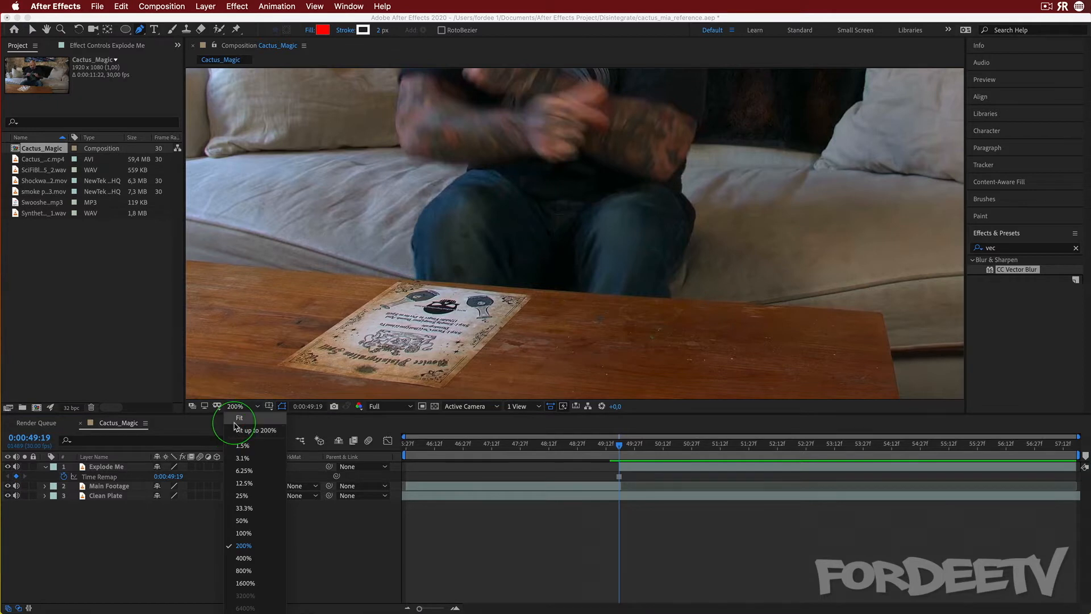
pyautogui.click(245, 441)
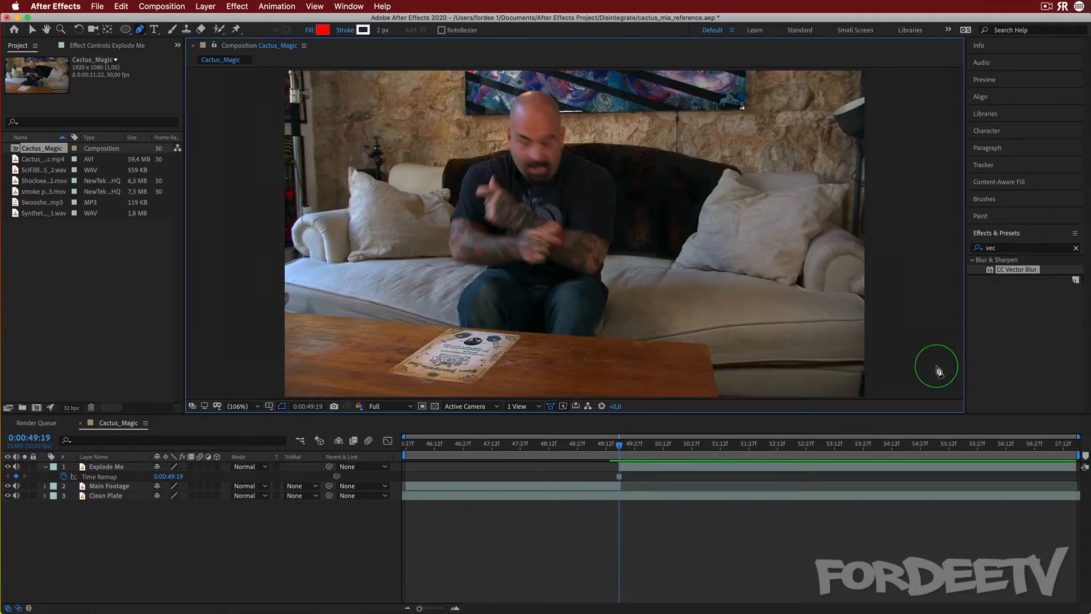
pyautogui.click(997, 247)
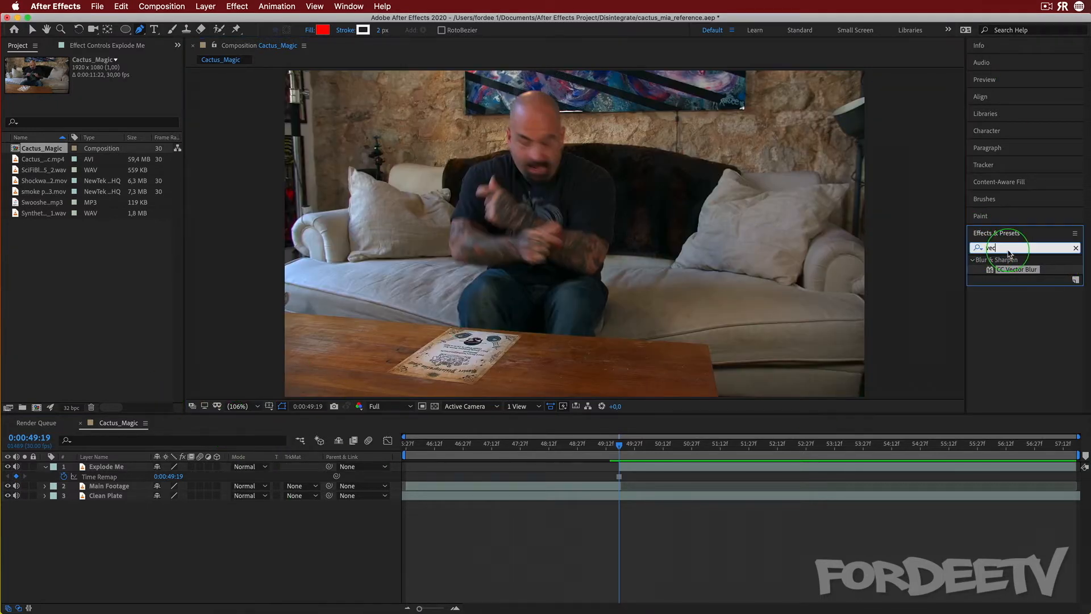
pyautogui.write('cc sc')
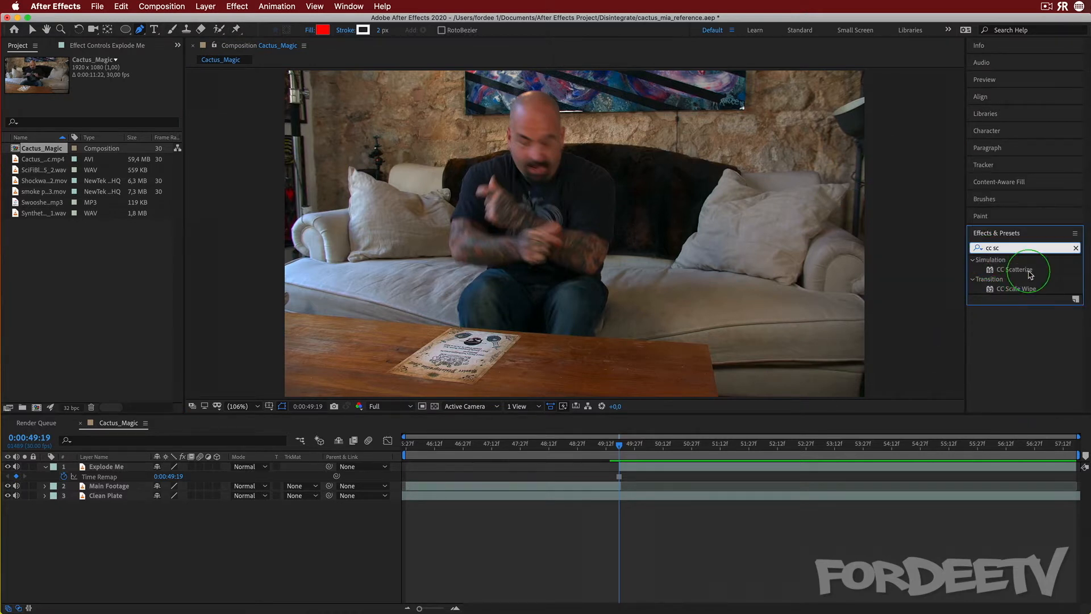
pyautogui.moveTo(992, 269); pyautogui.dragTo(94, 469)
pyautogui.press('v')
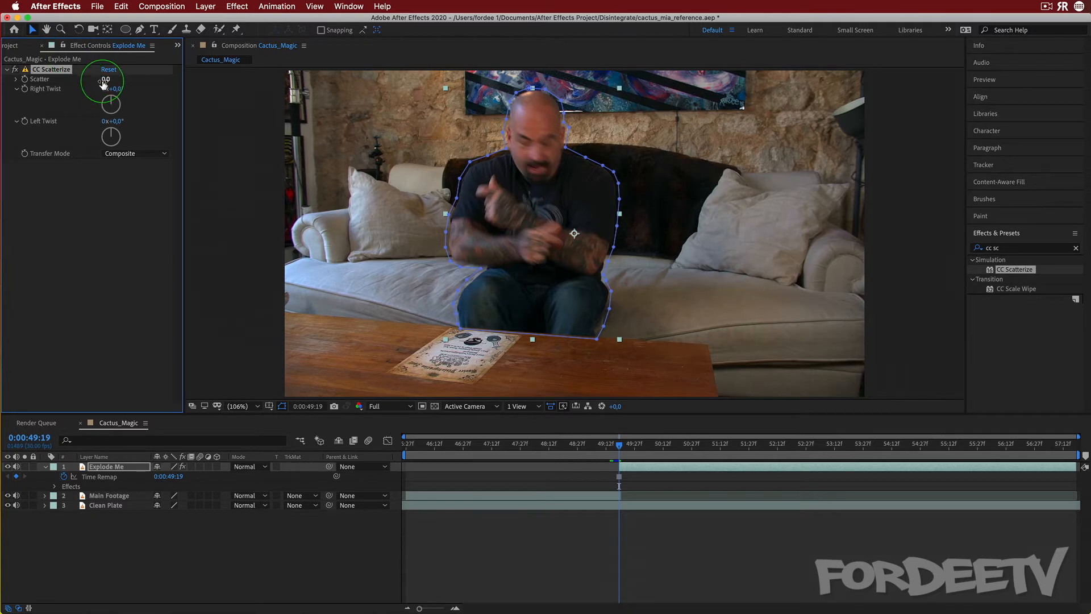
pyautogui.moveTo(105, 81)
pyautogui.mouseDown()
pyautogui.moveTo(224, 84)
pyautogui.moveTo(106, 92)
pyautogui.mouseUp()
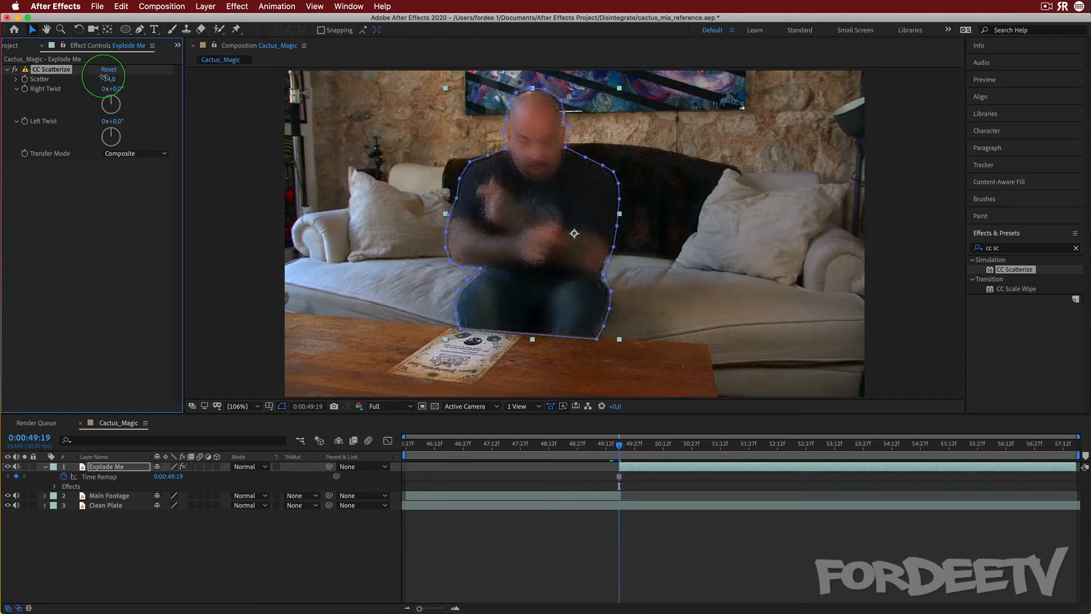
# Keyframe the CC Scatterize Scatter at 0 at 0:00:49:19 and at 100.0 at 0:00:50:19, then scrub to preview
pyautogui.click(142, 179)
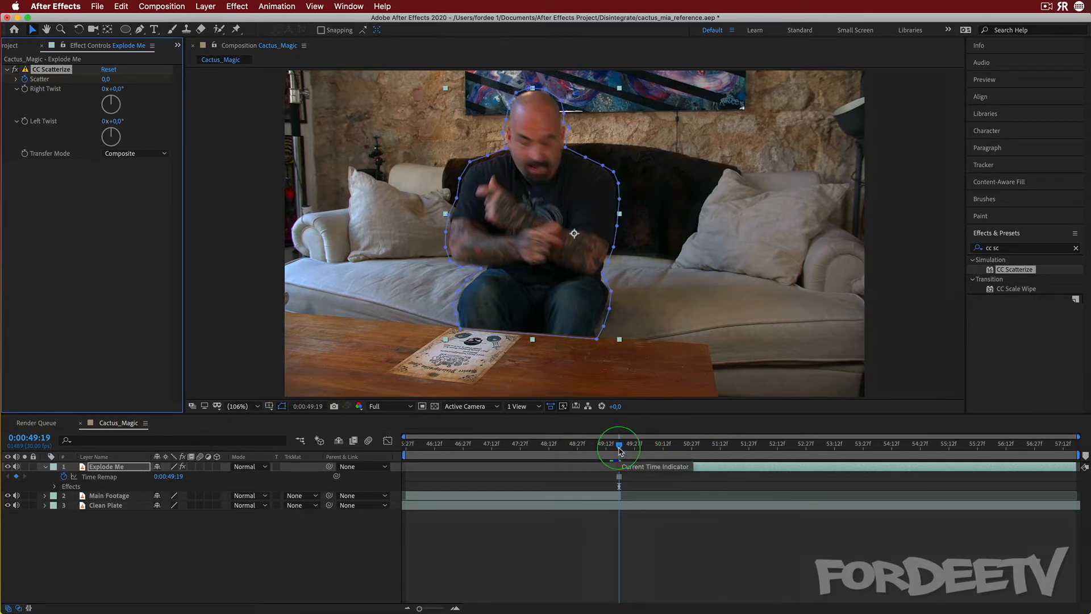
pyautogui.moveTo(619, 446); pyautogui.dragTo(678, 453)
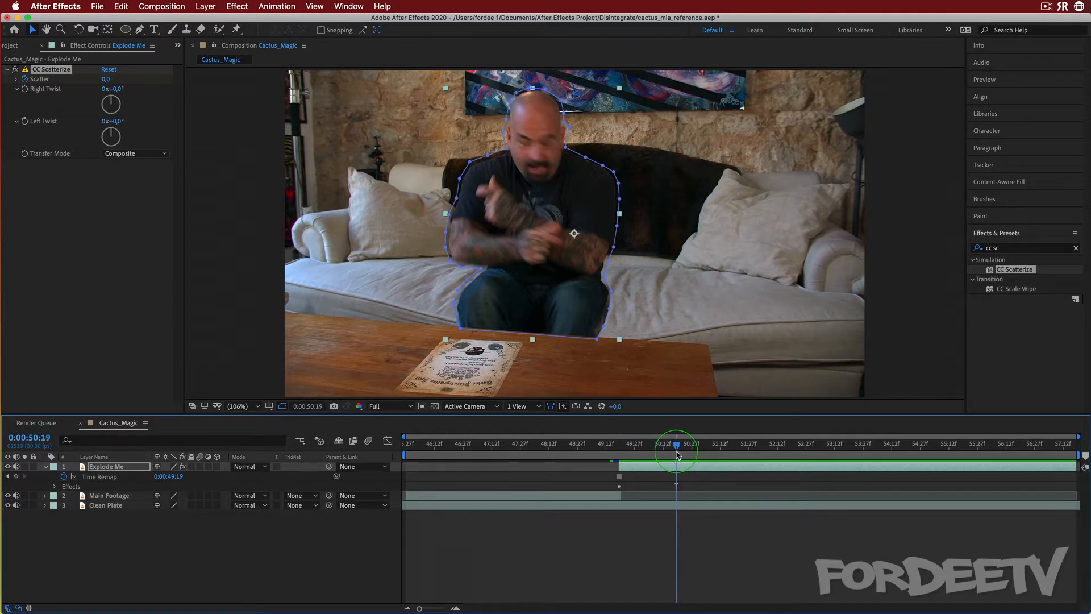
pyautogui.click(106, 79)
pyautogui.write('10')
pyautogui.press('Return')
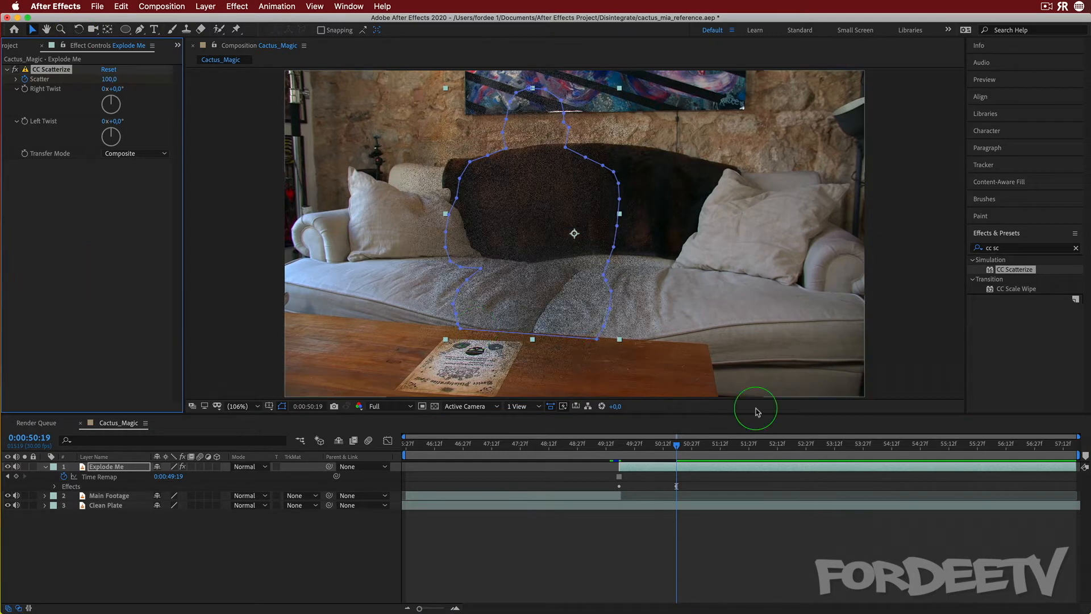
pyautogui.moveTo(676, 446); pyautogui.dragTo(620, 458)
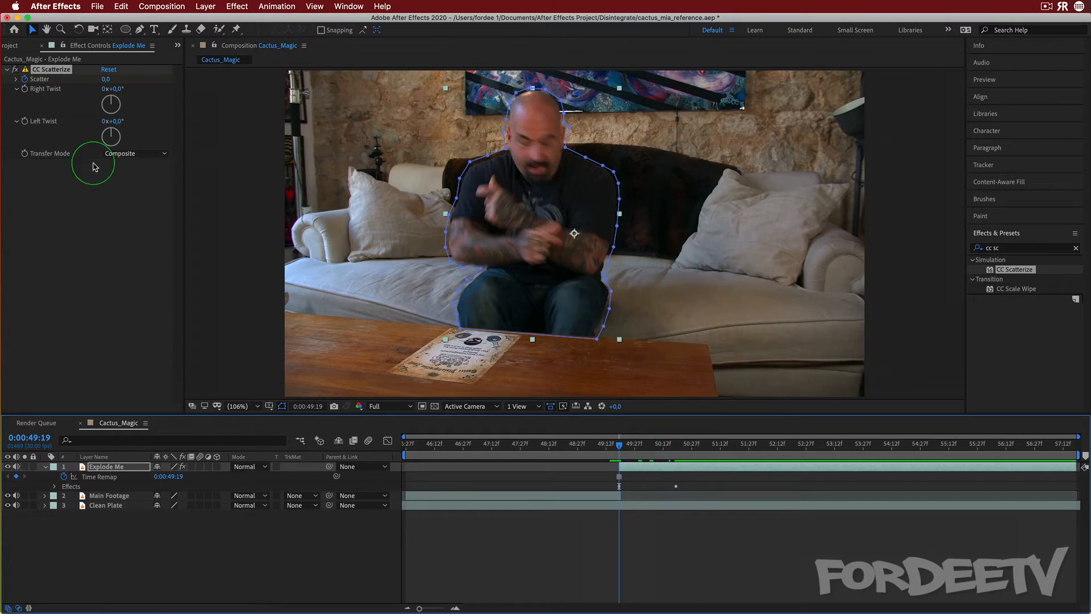
pyautogui.click(646, 444)
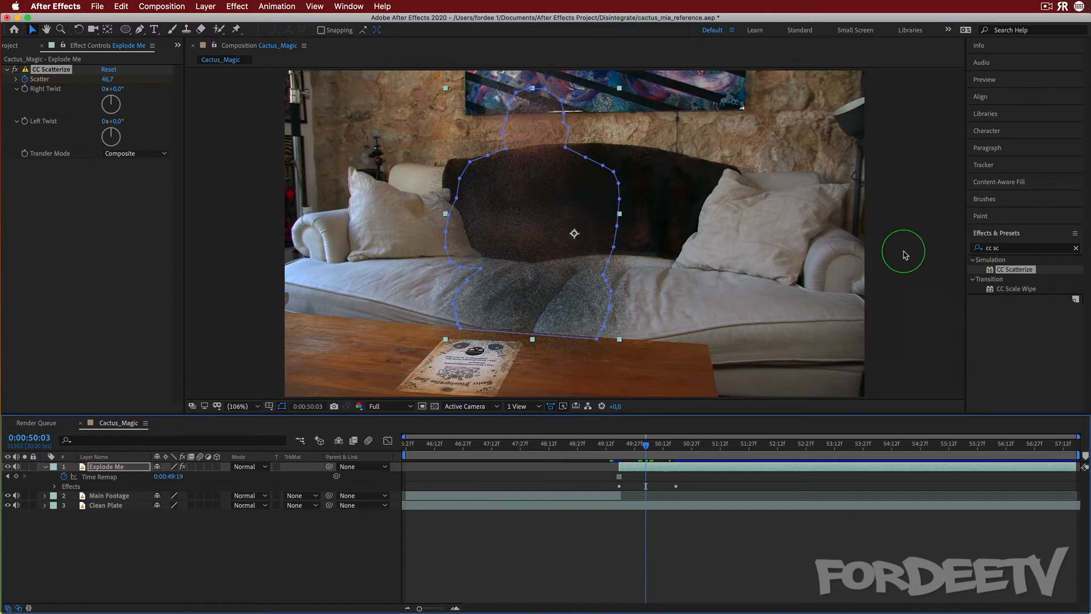
# Apply the Curves effect to the Explode Me layer and bend the RGB curve upward to brighten the midtones
pyautogui.click(1005, 253)
pyautogui.write('cur')
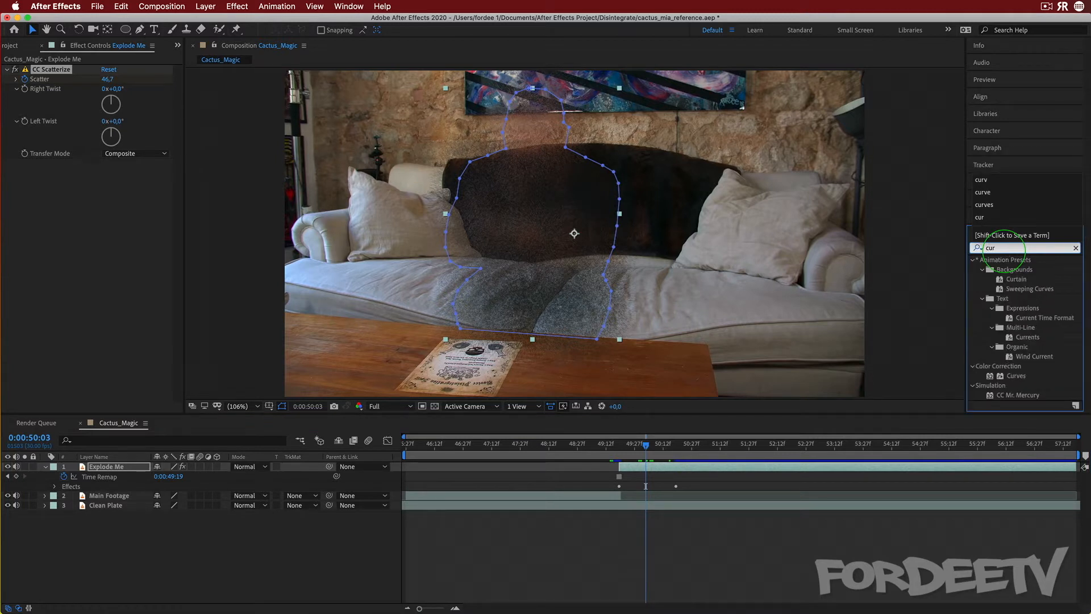
pyautogui.write('v')
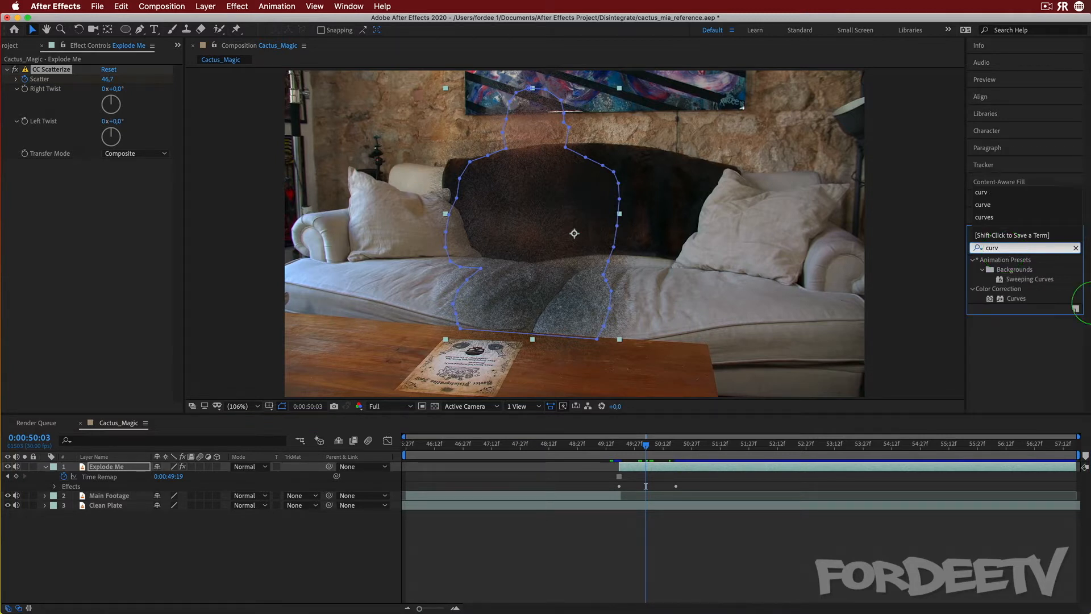
pyautogui.moveTo(1017, 298); pyautogui.dragTo(86, 227)
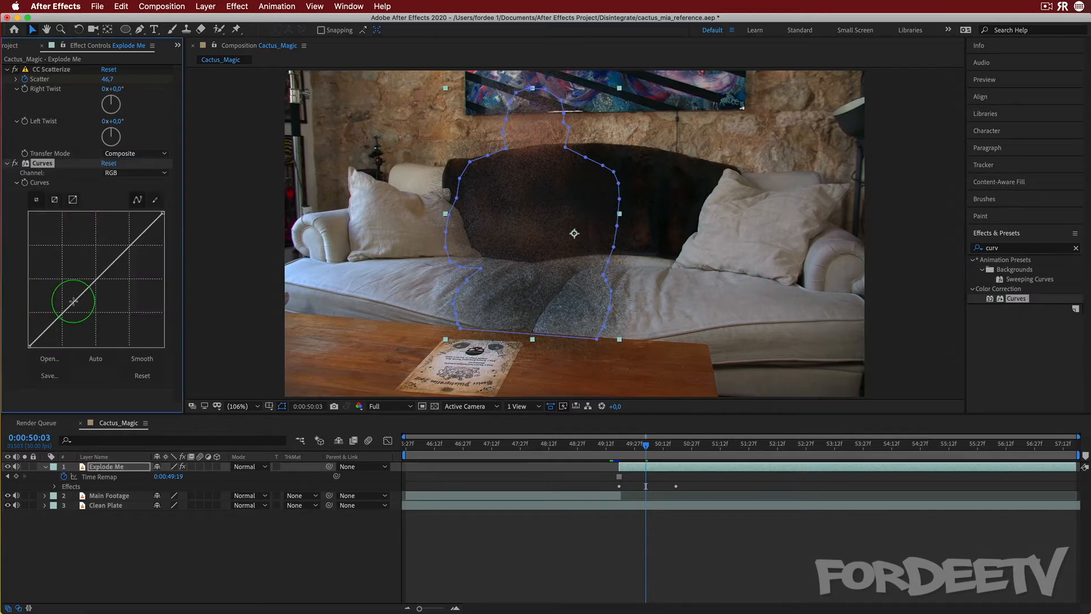
pyautogui.click(67, 308)
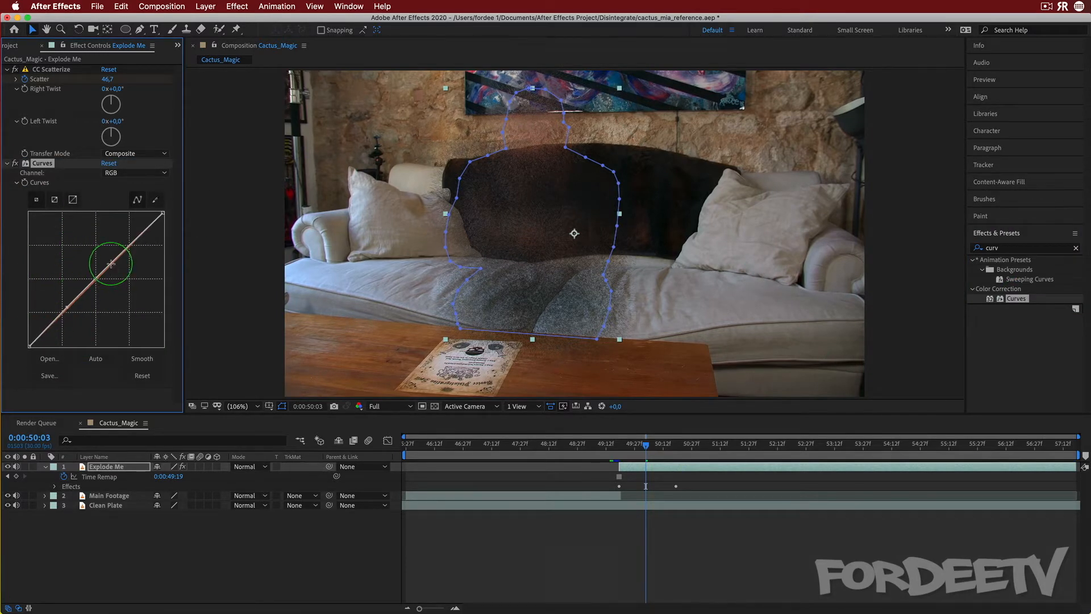
pyautogui.moveTo(110, 264); pyautogui.dragTo(97, 254)
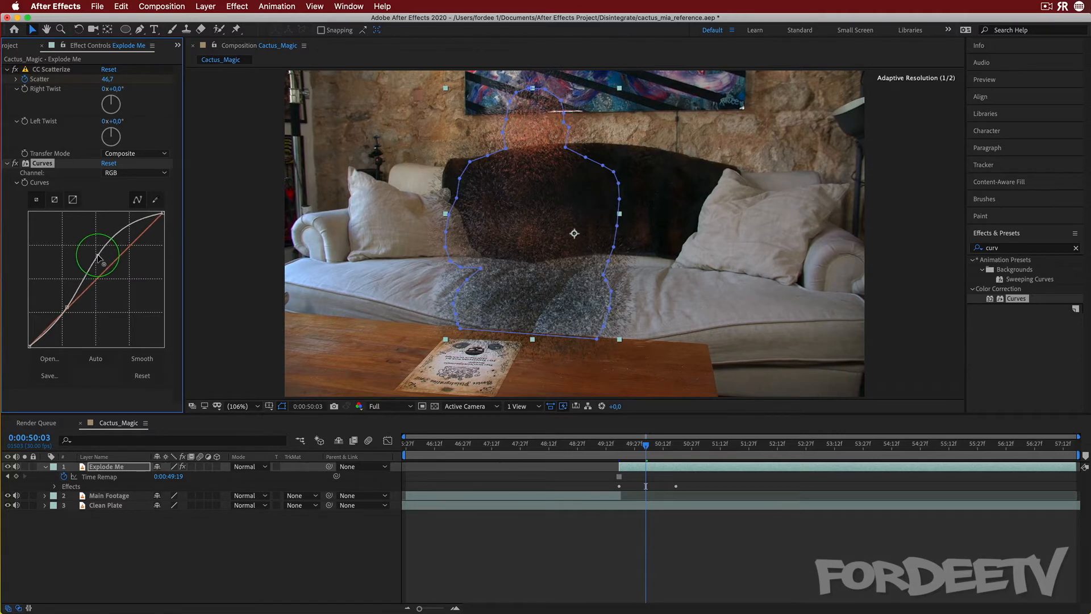
pyautogui.click(205, 77)
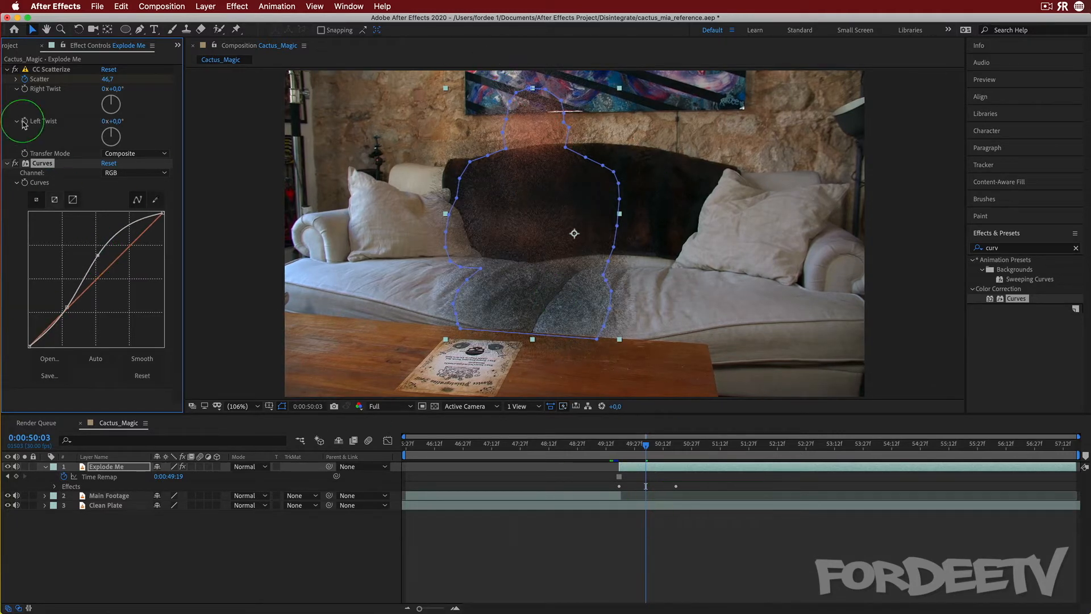
pyautogui.click(16, 165)
pyautogui.click(16, 164)
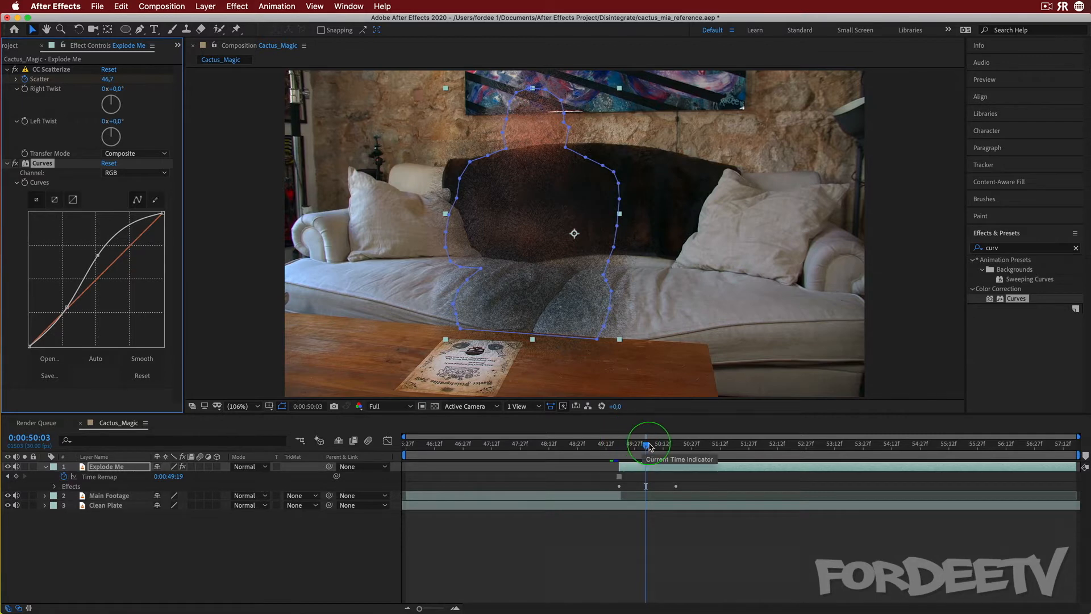
# Apply Turbulent Displace to the Explode Me layer at 0:00:49:19 and set its Amount to 25.0
pyautogui.moveTo(650, 445); pyautogui.dragTo(619, 447)
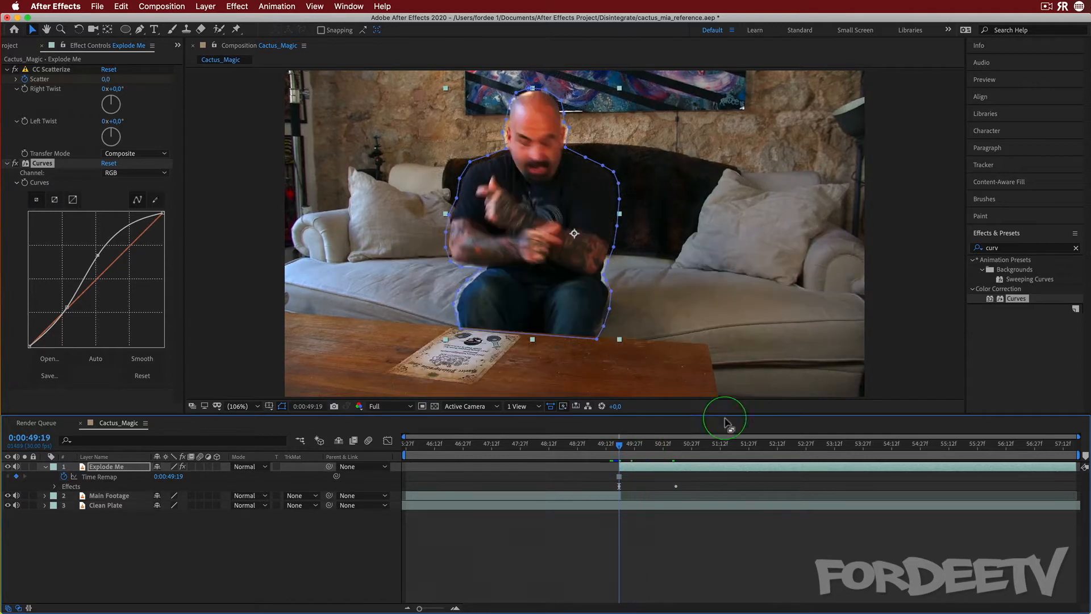
pyautogui.click(1005, 250)
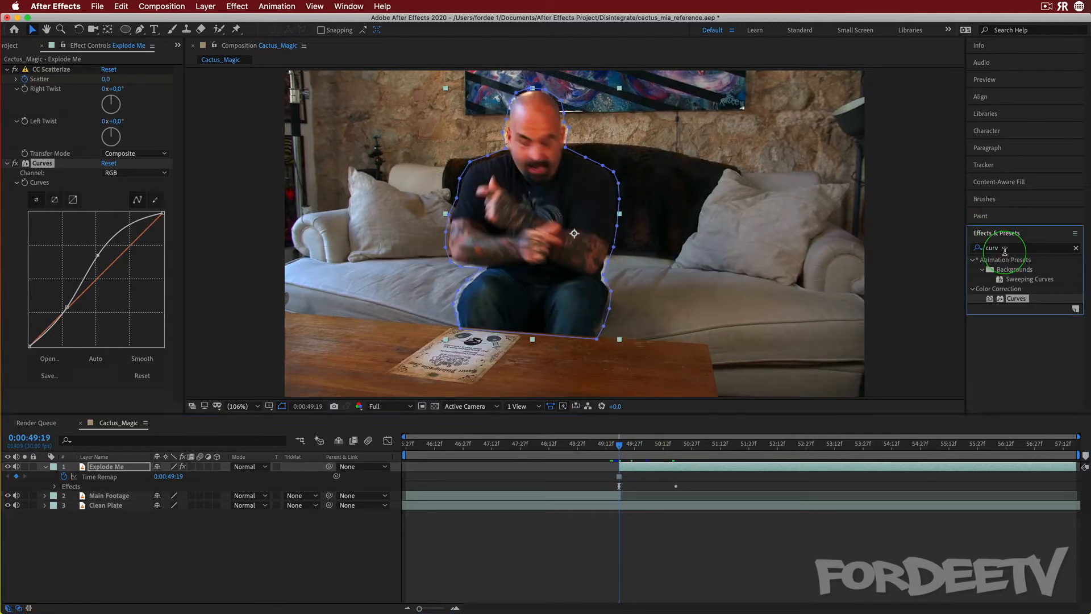
pyautogui.click(998, 249)
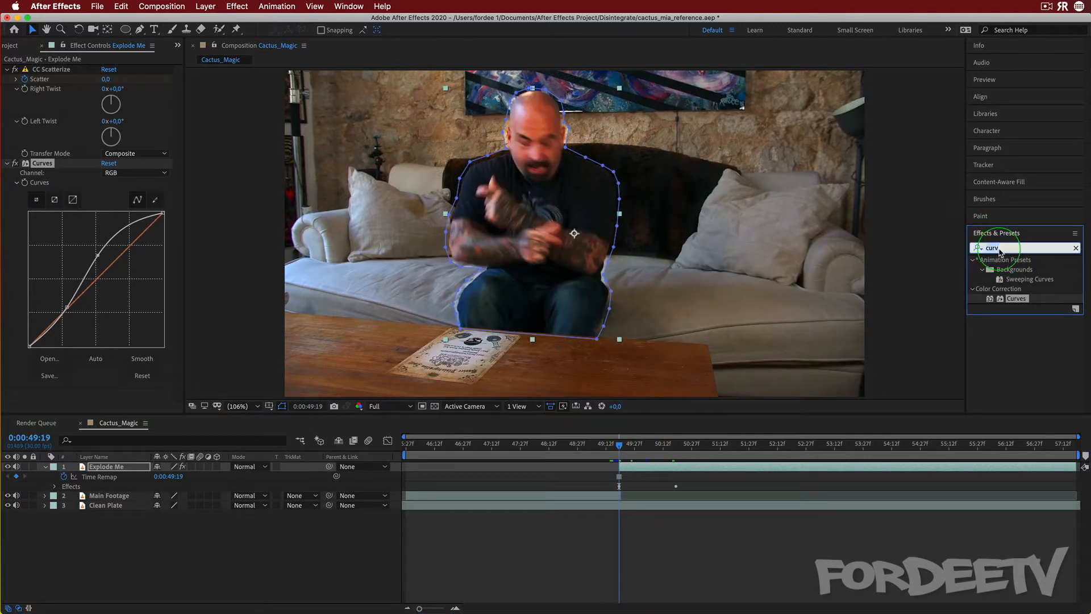
pyautogui.write('Turb')
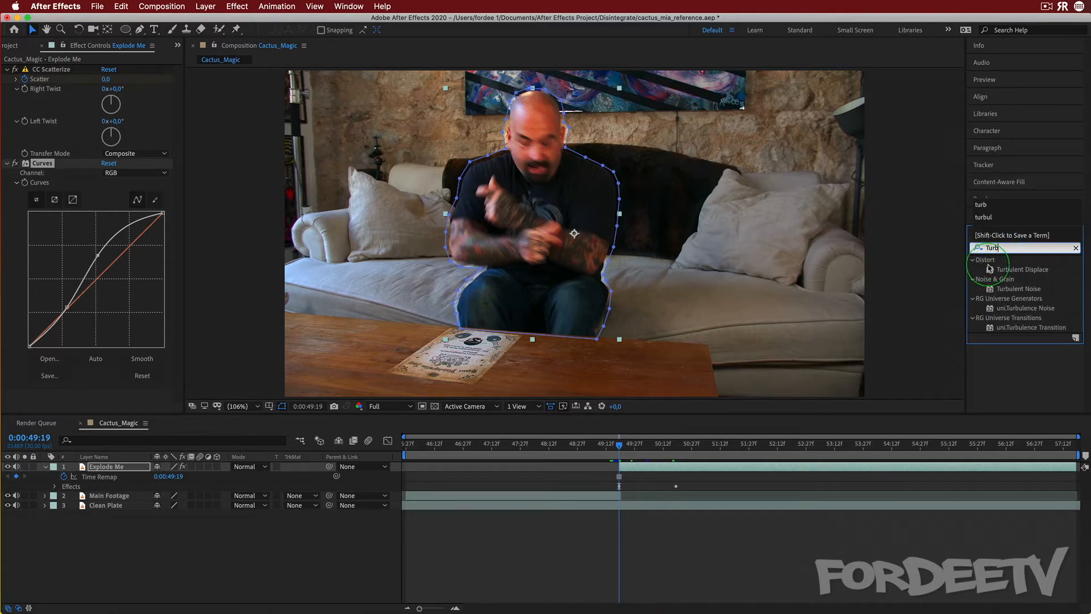
pyautogui.moveTo(989, 269); pyautogui.dragTo(88, 401)
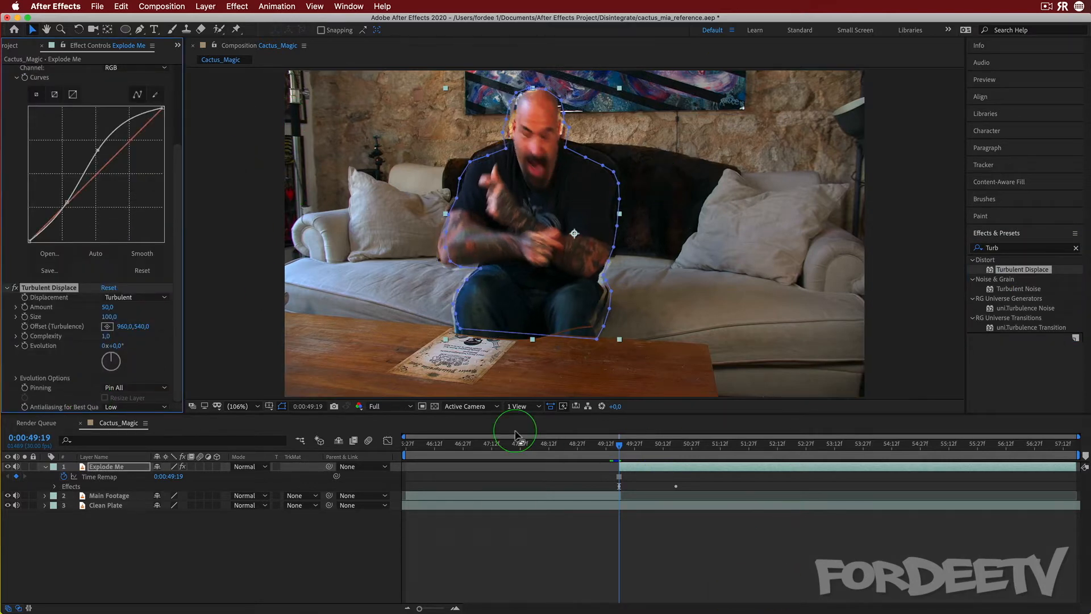
pyautogui.click(626, 444)
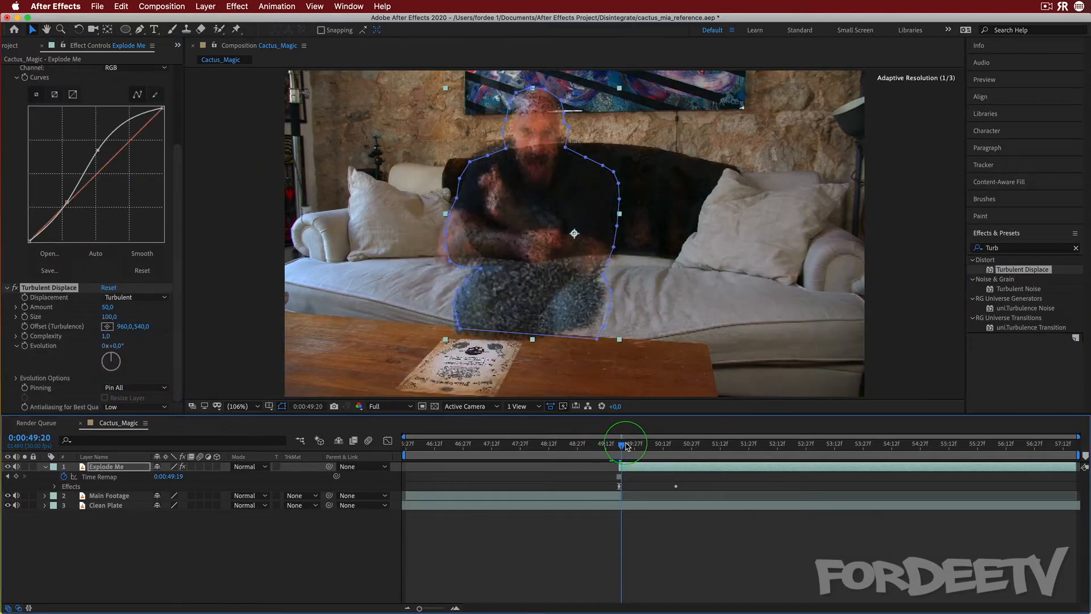
pyautogui.moveTo(625, 443); pyautogui.dragTo(621, 447)
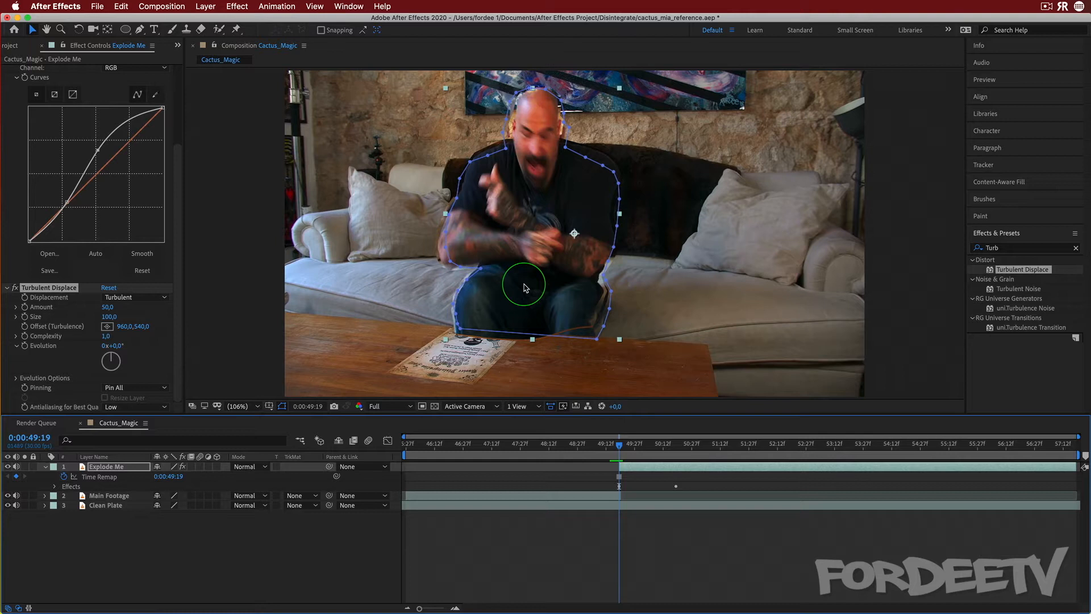
pyautogui.click(106, 307)
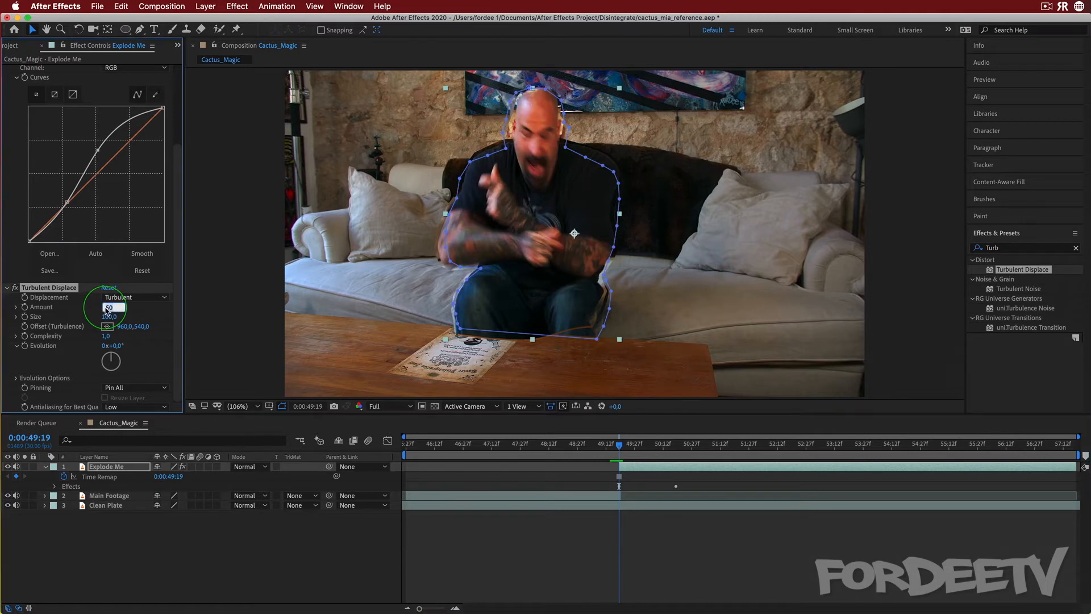
pyautogui.press('Return')
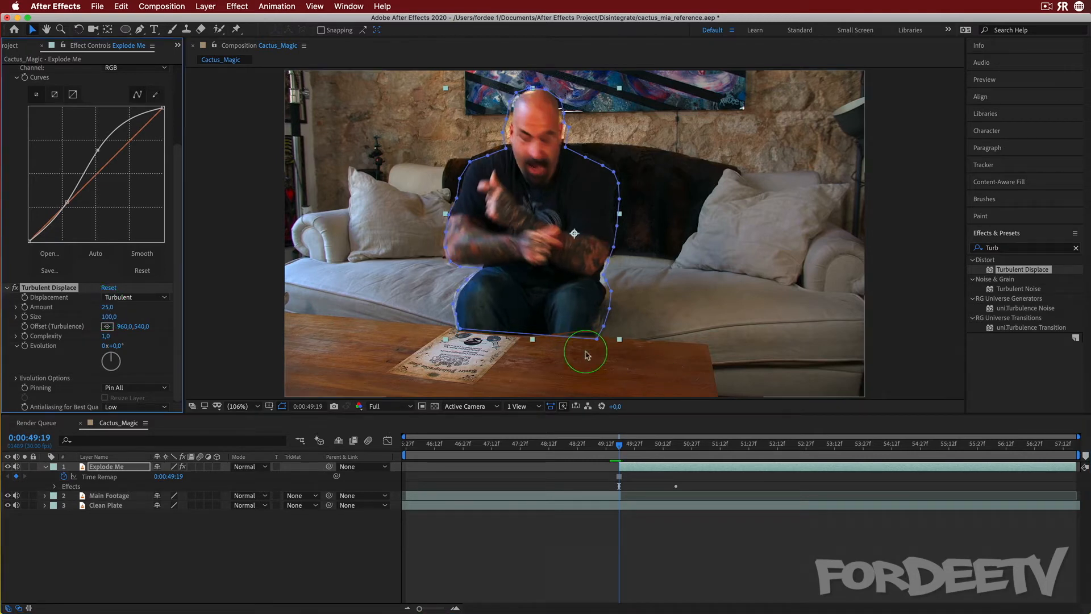
pyautogui.moveTo(618, 445)
pyautogui.mouseDown()
pyautogui.moveTo(632, 445)
pyautogui.moveTo(615, 445)
pyautogui.mouseUp()
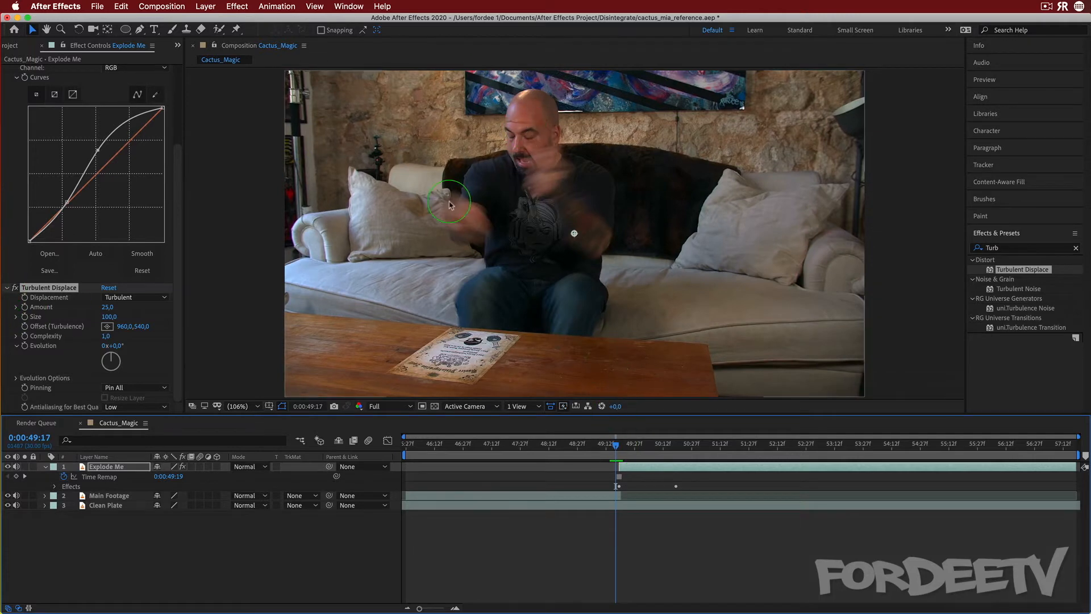
pyautogui.moveTo(610, 449); pyautogui.dragTo(642, 447)
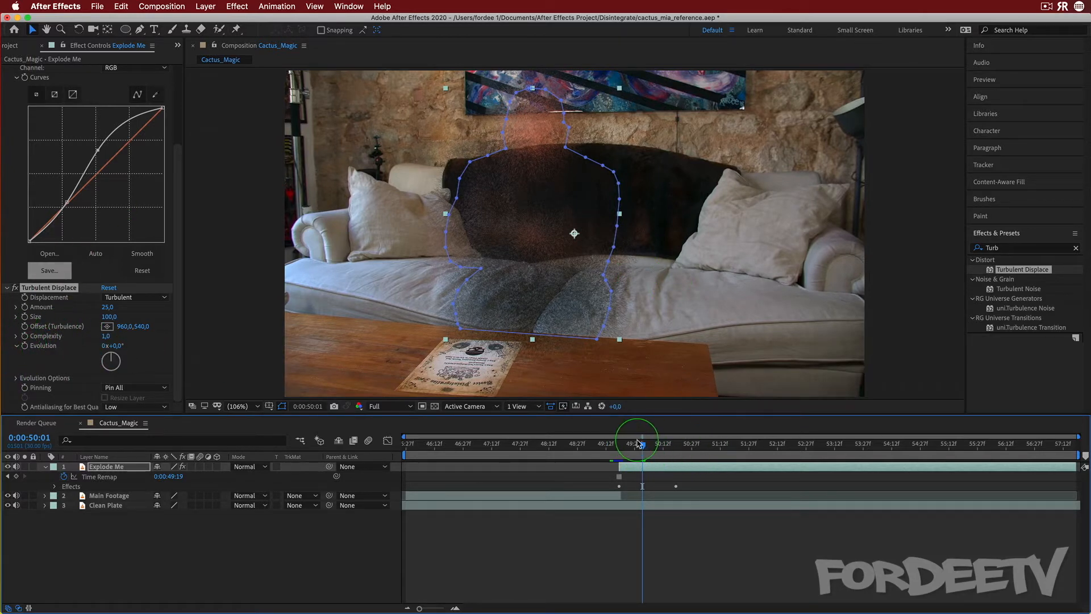
pyautogui.moveTo(644, 448); pyautogui.dragTo(620, 447)
# Keyframe Turbulent Displace Evolution at 0x+0° at 0:00:49:19 and at 1x+90° at 0:00:50:19
pyautogui.click(121, 529)
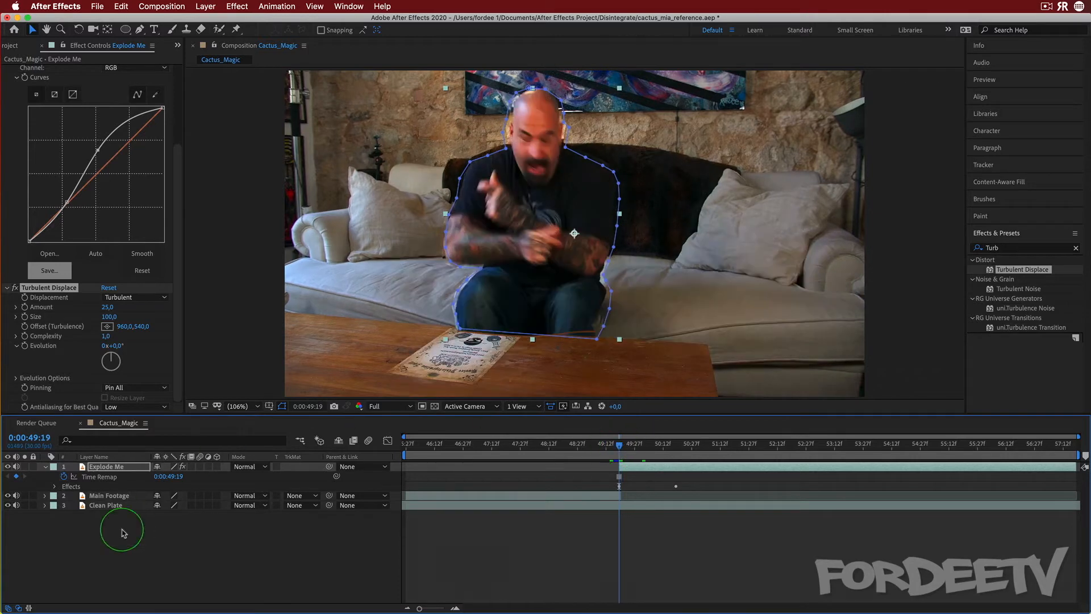
pyautogui.click(105, 466)
pyautogui.press('u')
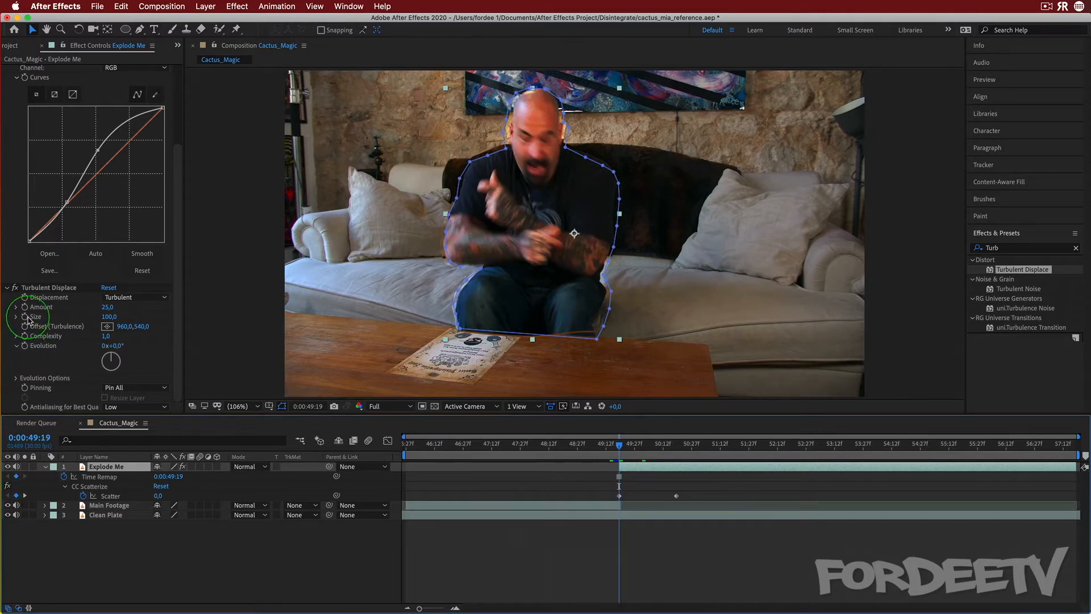
pyautogui.click(25, 345)
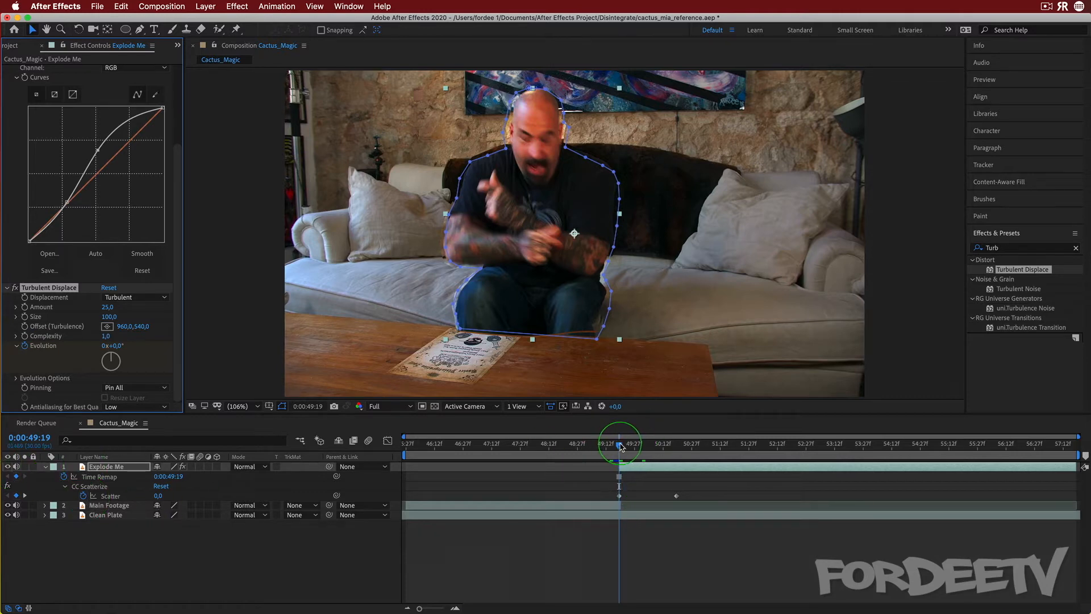
pyautogui.moveTo(621, 446); pyautogui.dragTo(678, 448)
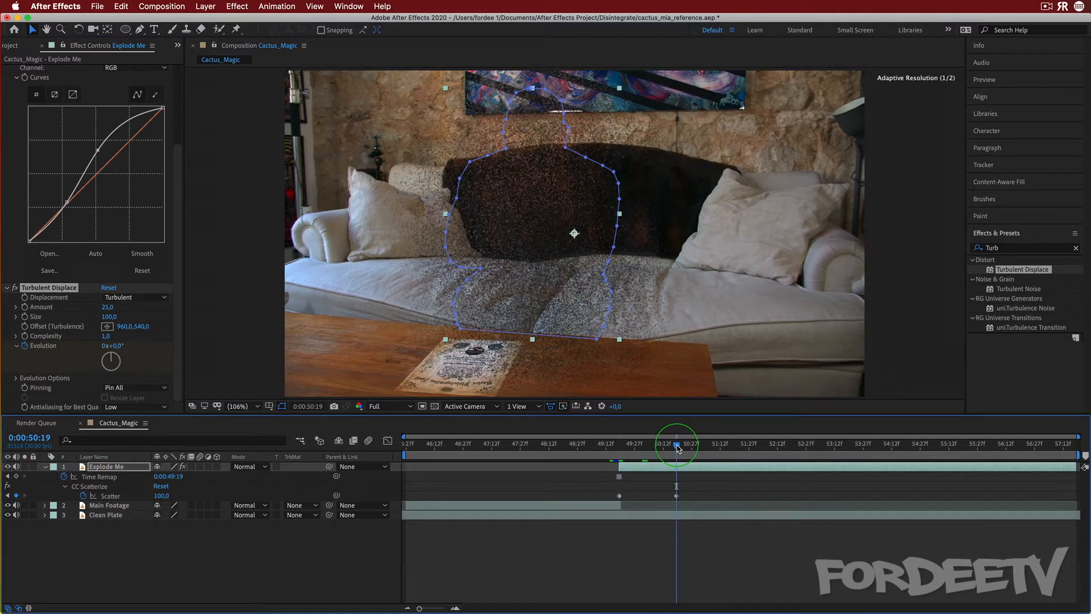
pyautogui.click(105, 346)
pyautogui.write('1')
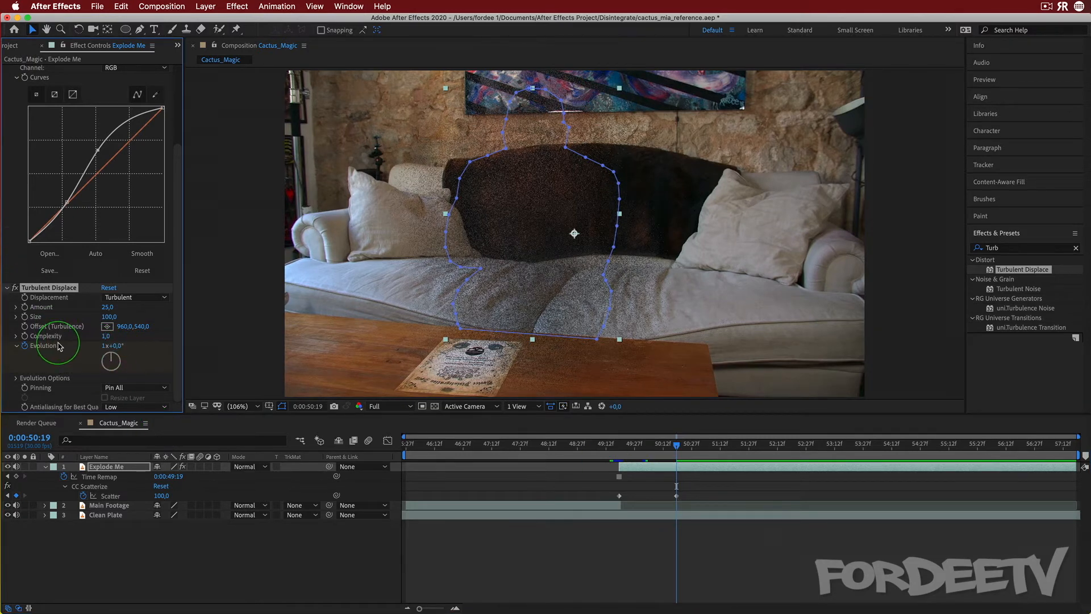
pyautogui.press('Return')
pyautogui.click(116, 346)
pyautogui.write('96')
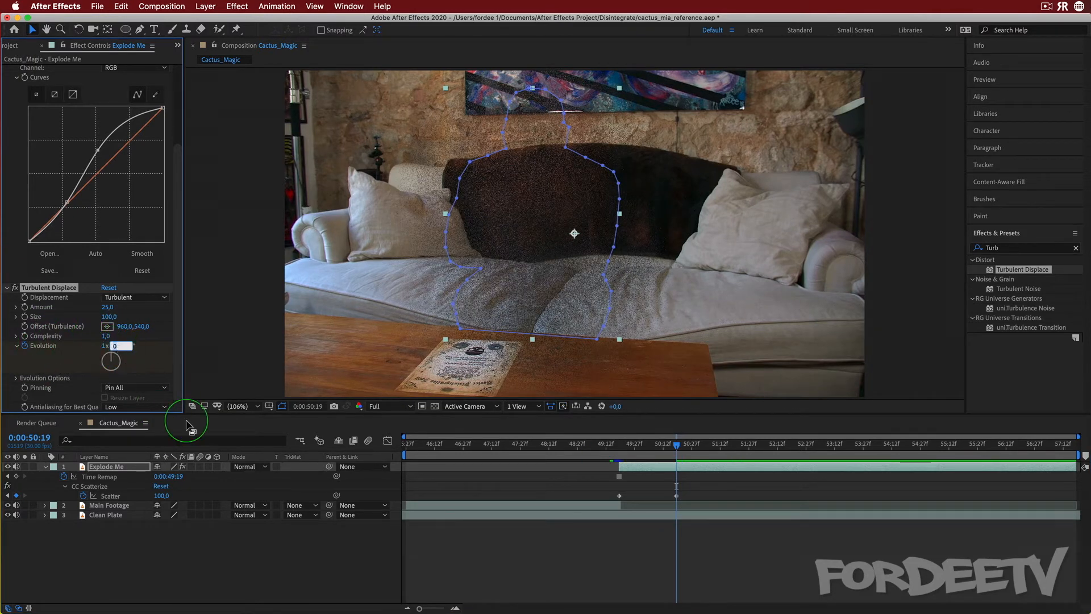
pyautogui.write('0')
pyautogui.press('Return')
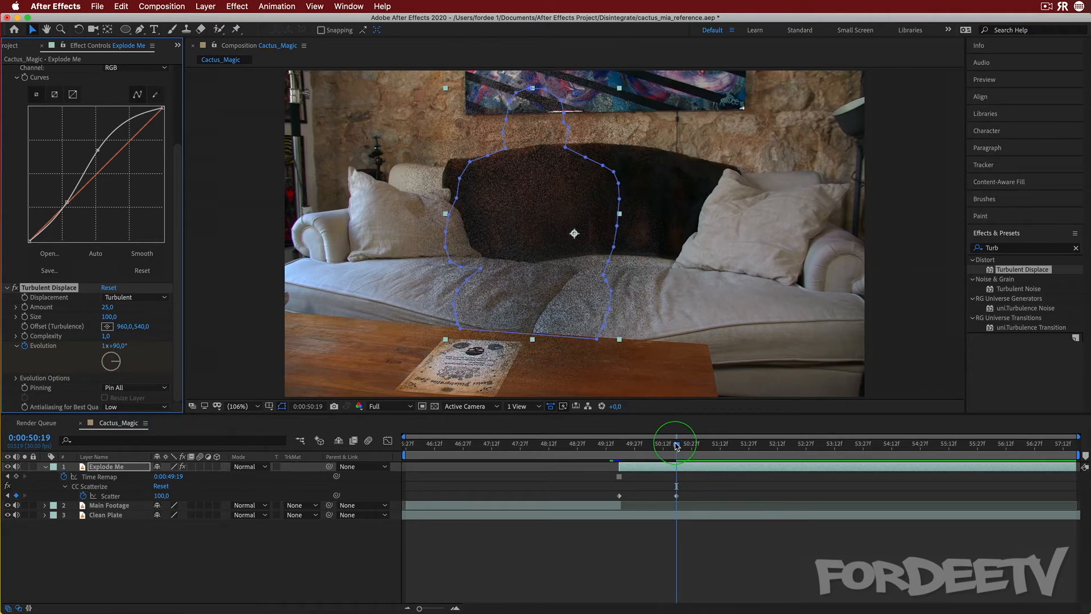
# Scrub between 0:00:49:19 and 0:00:50:19 to preview the disintegration
pyautogui.moveTo(677, 447); pyautogui.dragTo(654, 449)
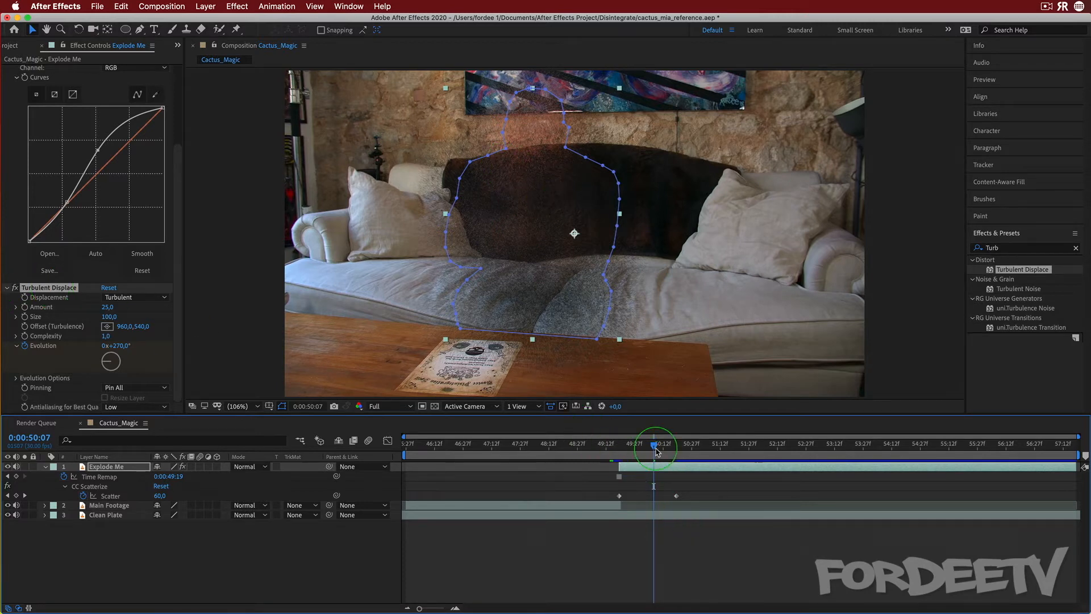
pyautogui.moveTo(662, 443); pyautogui.dragTo(619, 466)
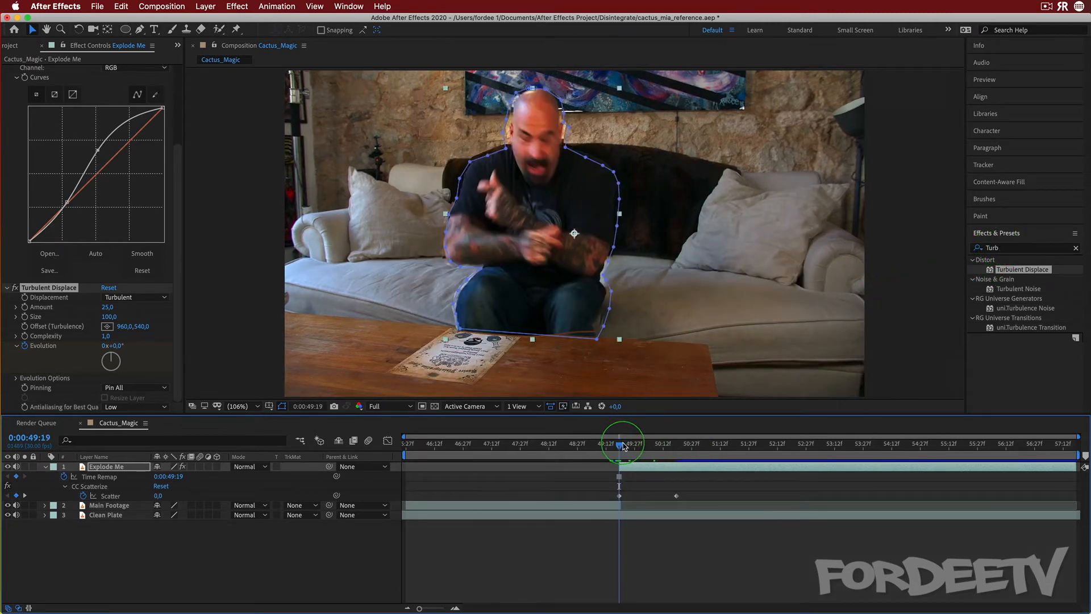
pyautogui.moveTo(623, 446); pyautogui.dragTo(648, 446)
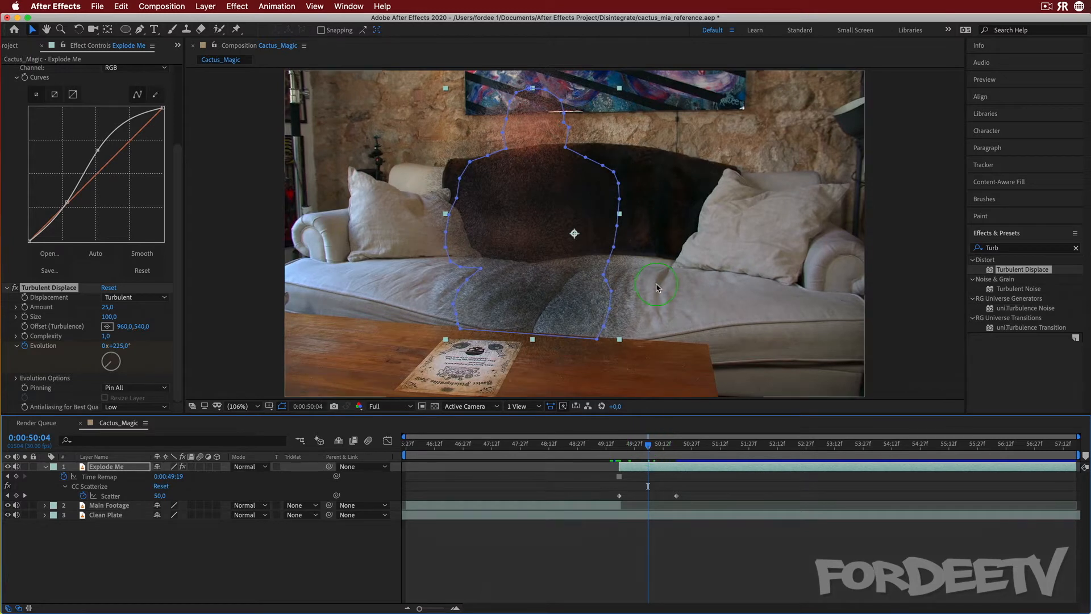
pyautogui.moveTo(655, 447); pyautogui.dragTo(636, 447)
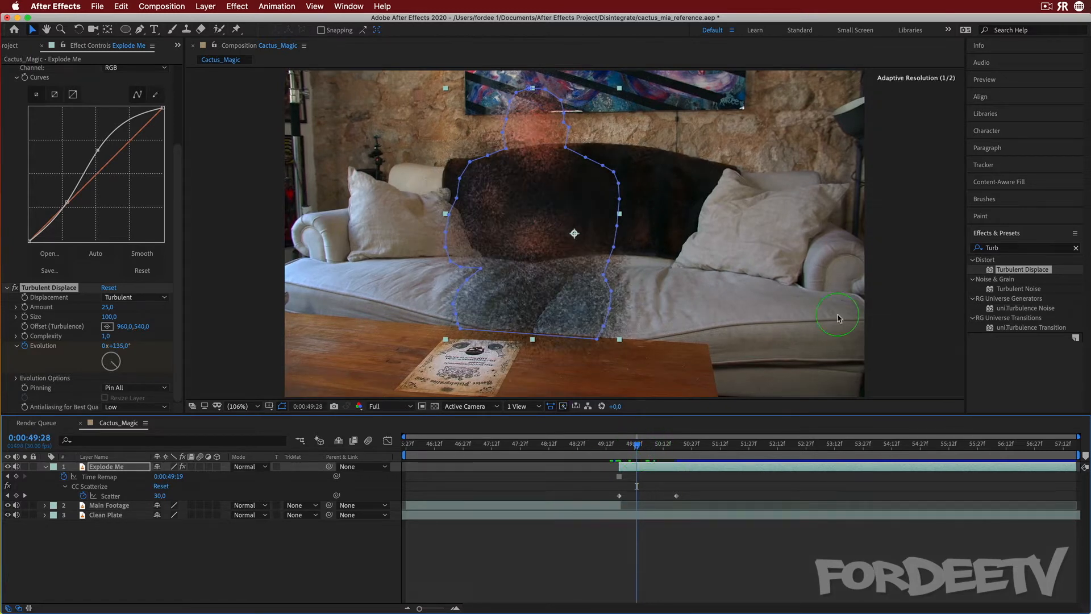
pyautogui.click(999, 248)
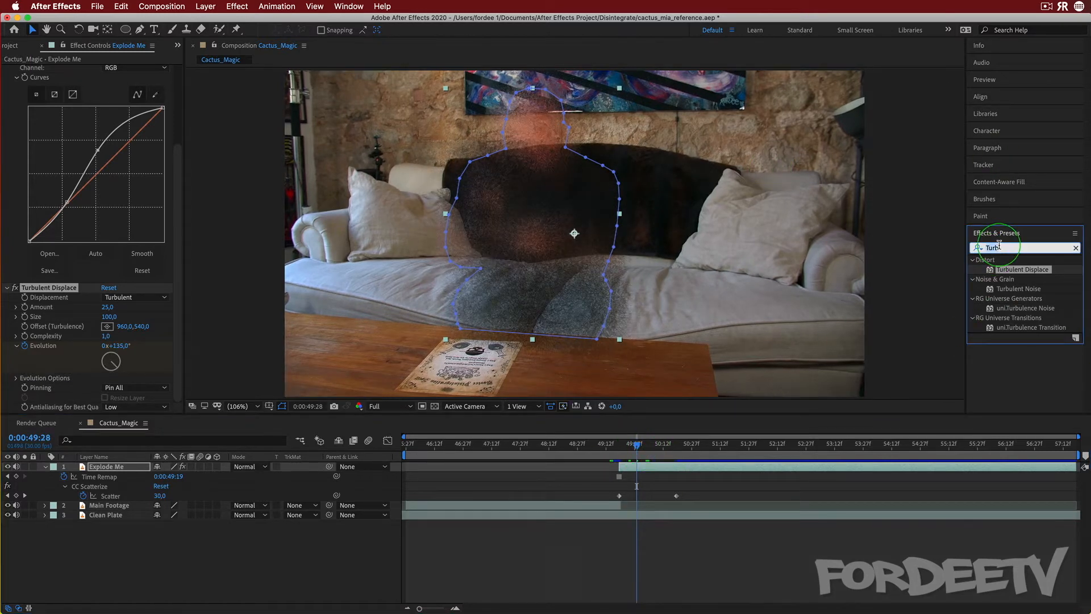
# Search the effects for "vec" and apply CC Vector Blur to the Explode Me layer
pyautogui.press('super+a')
pyautogui.write('vec')
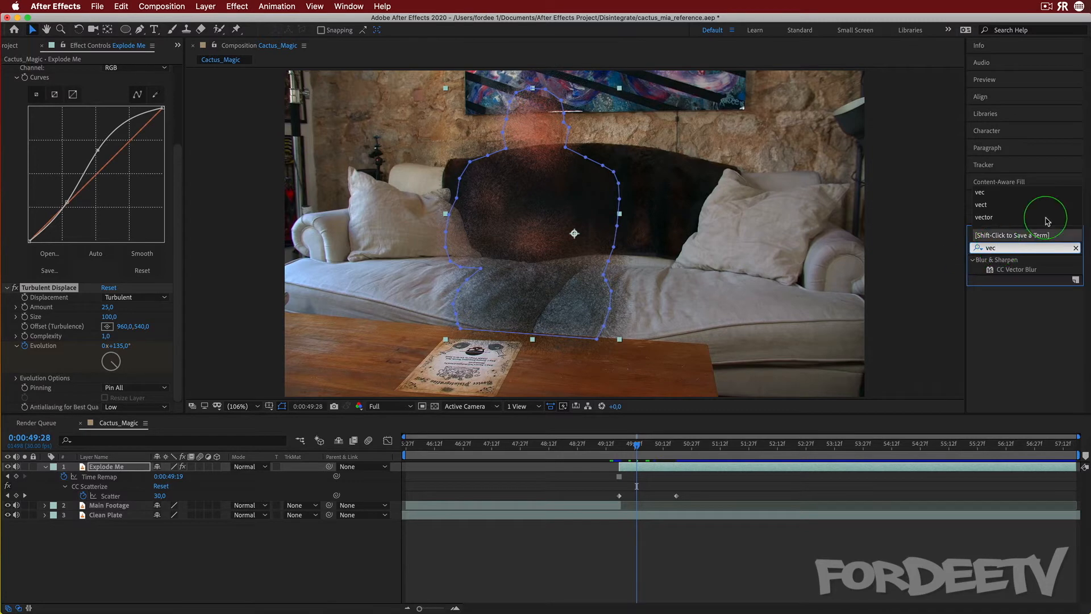
pyautogui.moveTo(1017, 269); pyautogui.dragTo(85, 390)
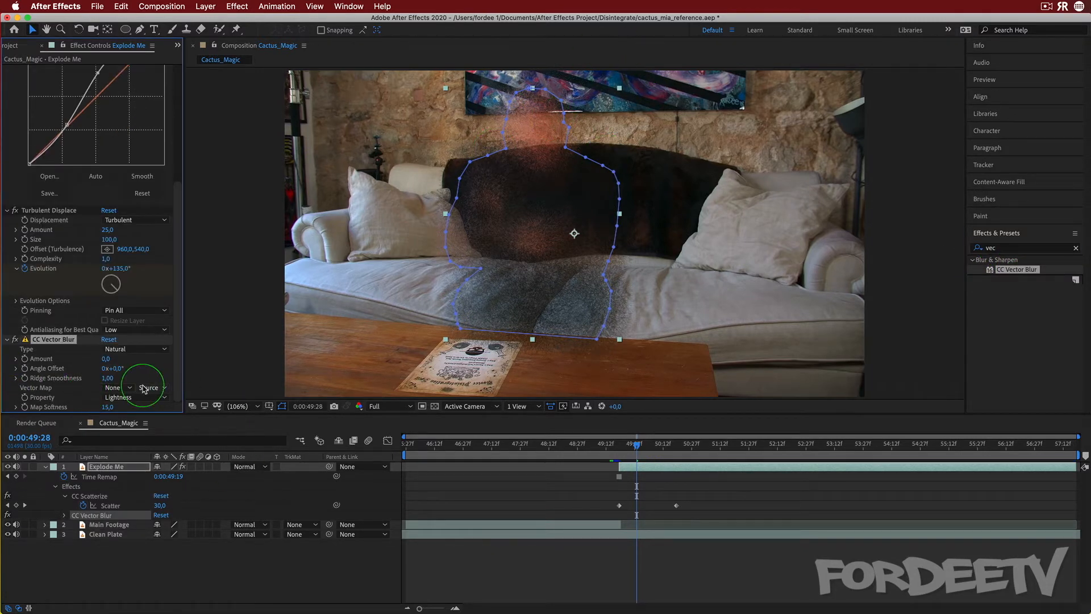
# Set CC Vector Blur's Amount to 20.0, comparing the blur with the effect toggled at 400% magnification
pyautogui.click(105, 359)
pyautogui.write('15')
pyautogui.click(239, 407)
pyautogui.click(257, 559)
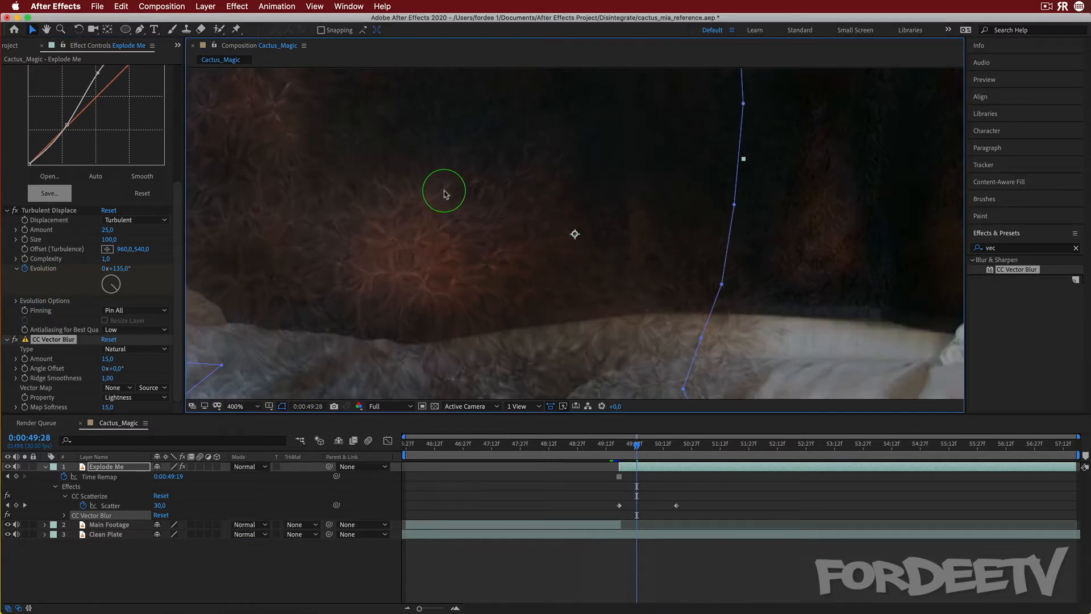
pyautogui.click(15, 339)
pyautogui.click(15, 340)
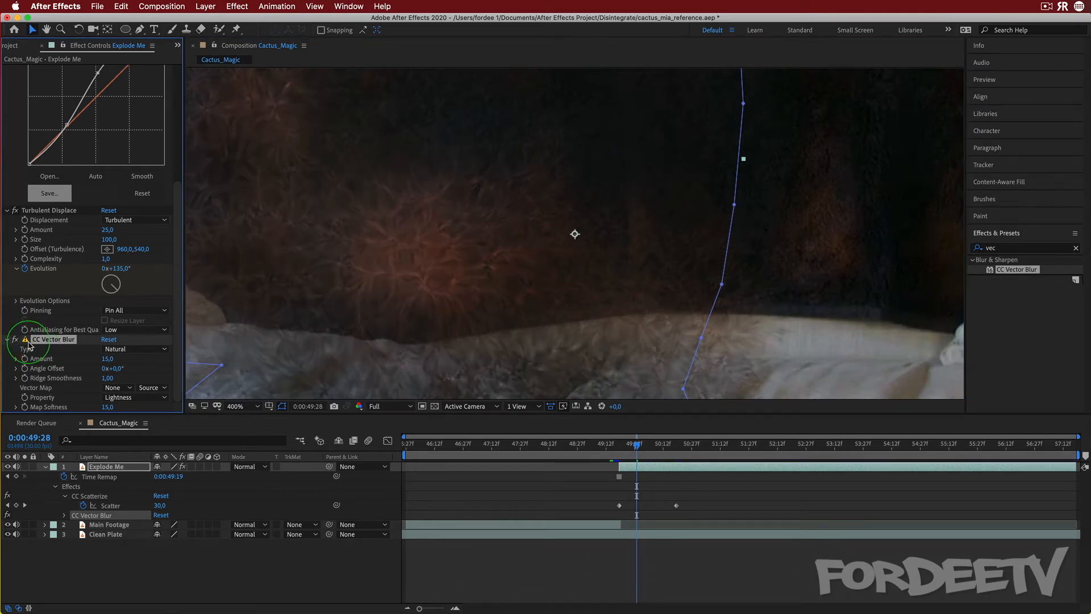
pyautogui.click(107, 358)
pyautogui.write('20')
pyautogui.press('Return')
# Scrub through the disintegration to preview the vector blur over time
pyautogui.moveTo(639, 451); pyautogui.dragTo(978, 498)
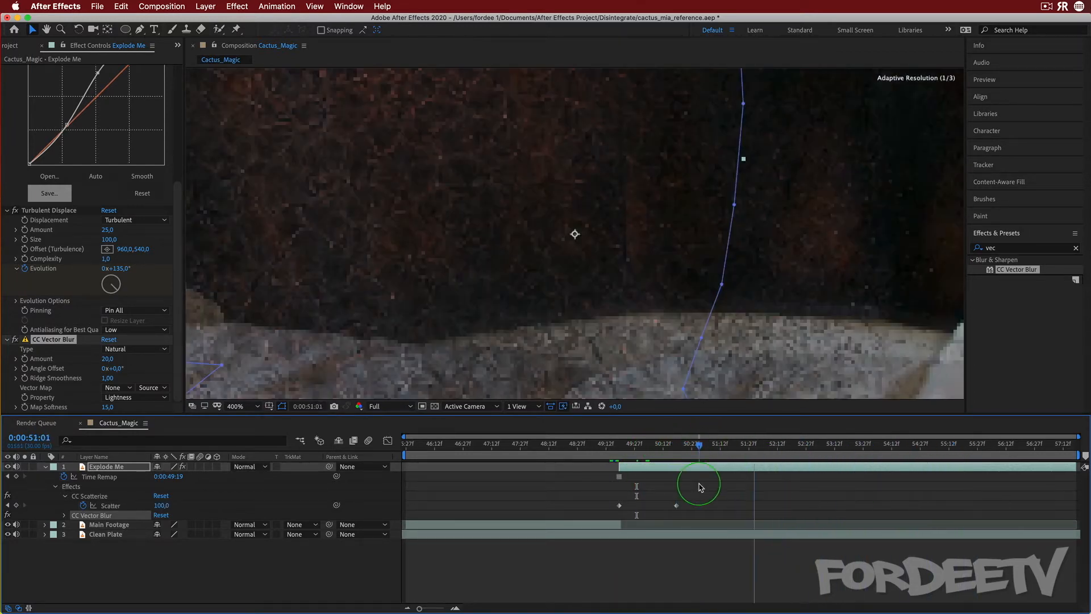
pyautogui.click(626, 449)
pyautogui.moveTo(640, 454); pyautogui.dragTo(677, 467)
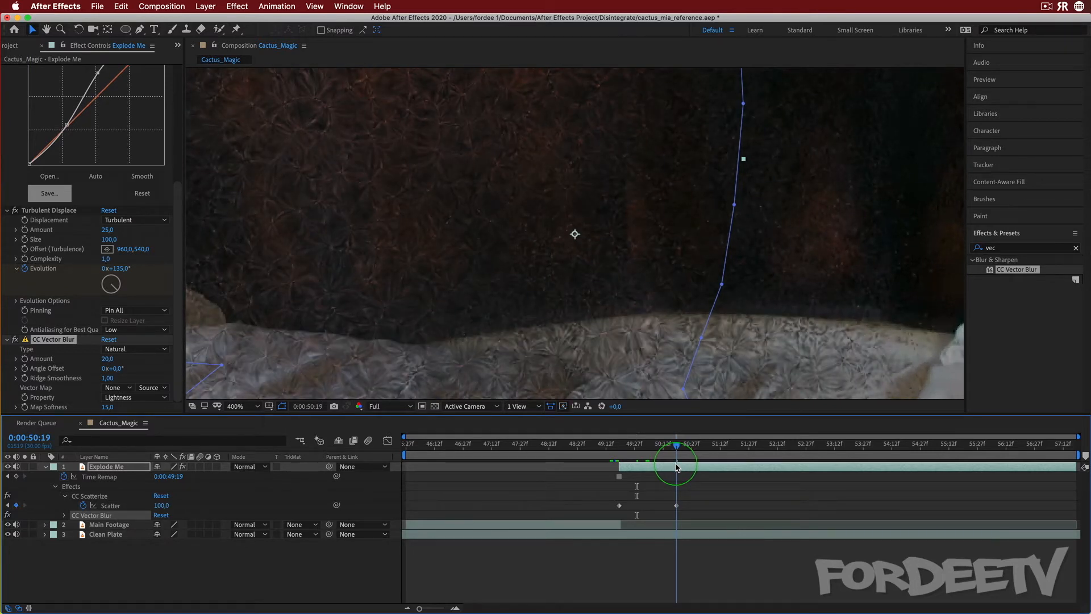
pyautogui.moveTo(677, 467); pyautogui.dragTo(669, 467)
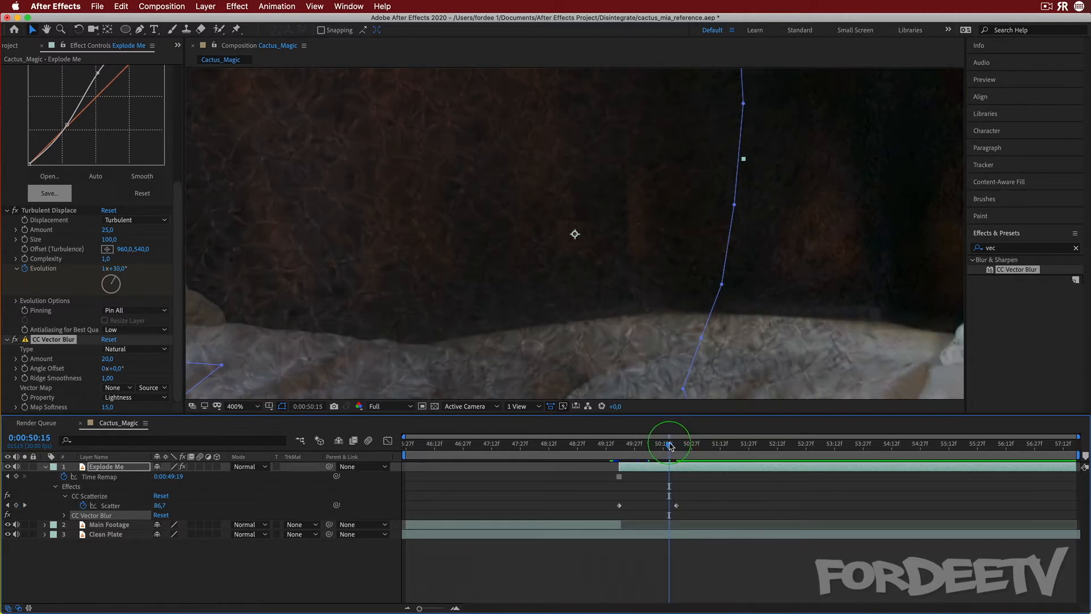
# Keyframe the Explode Me layer's Opacity at 100% at 0:00:50:14 and 0% at 0:00:51:05
pyautogui.click(666, 444)
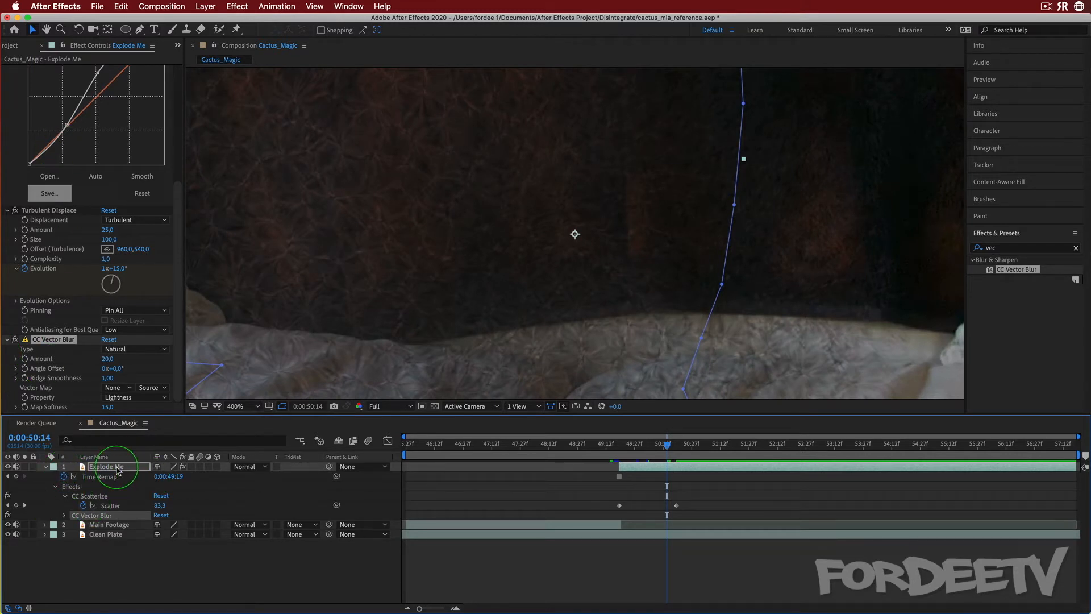
pyautogui.click(67, 471)
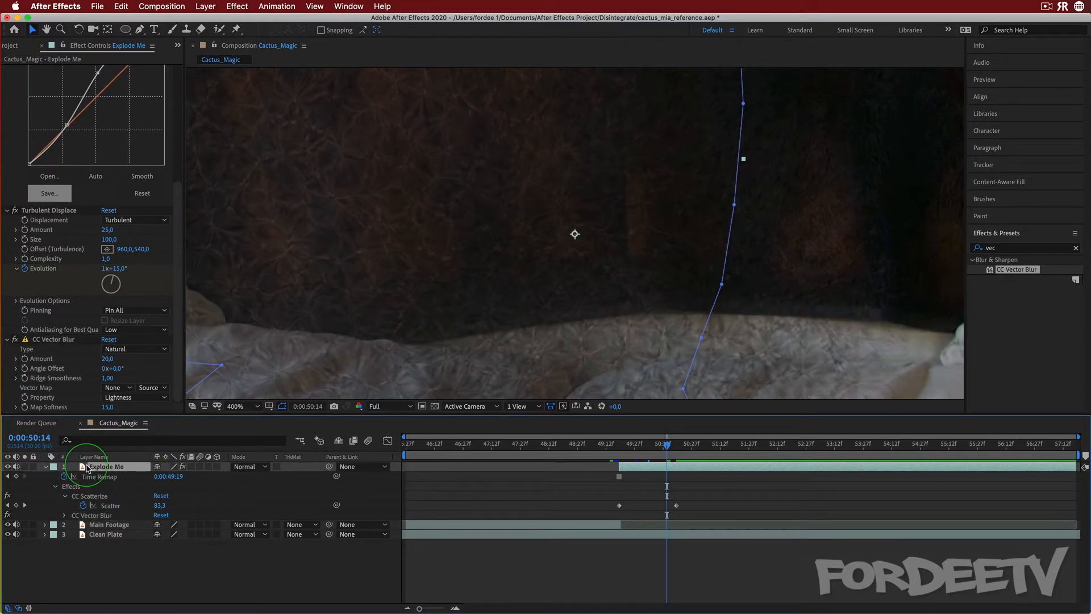
pyautogui.press('t')
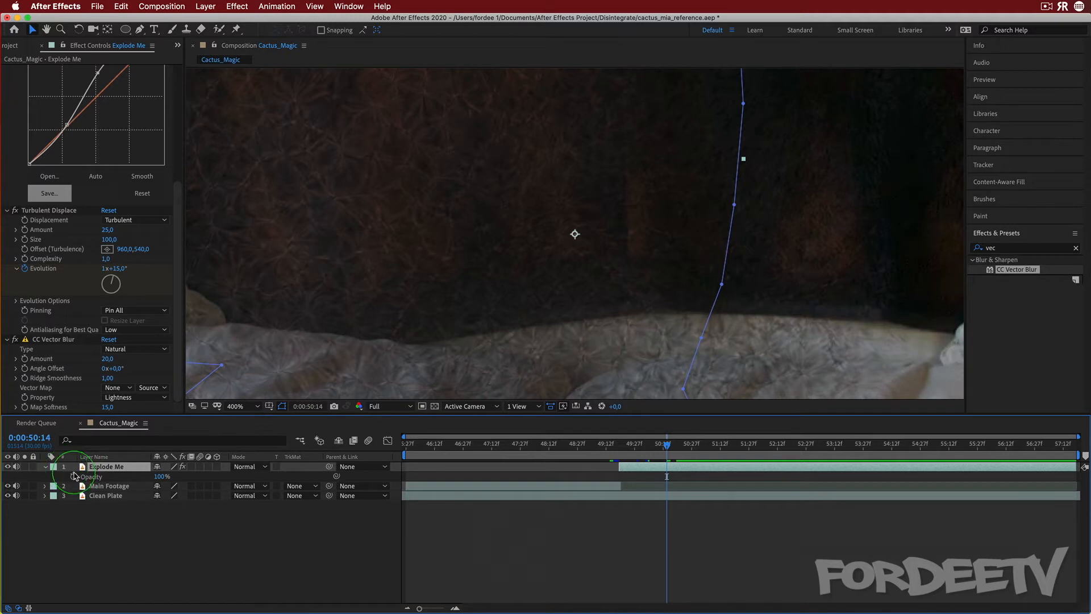
pyautogui.click(73, 476)
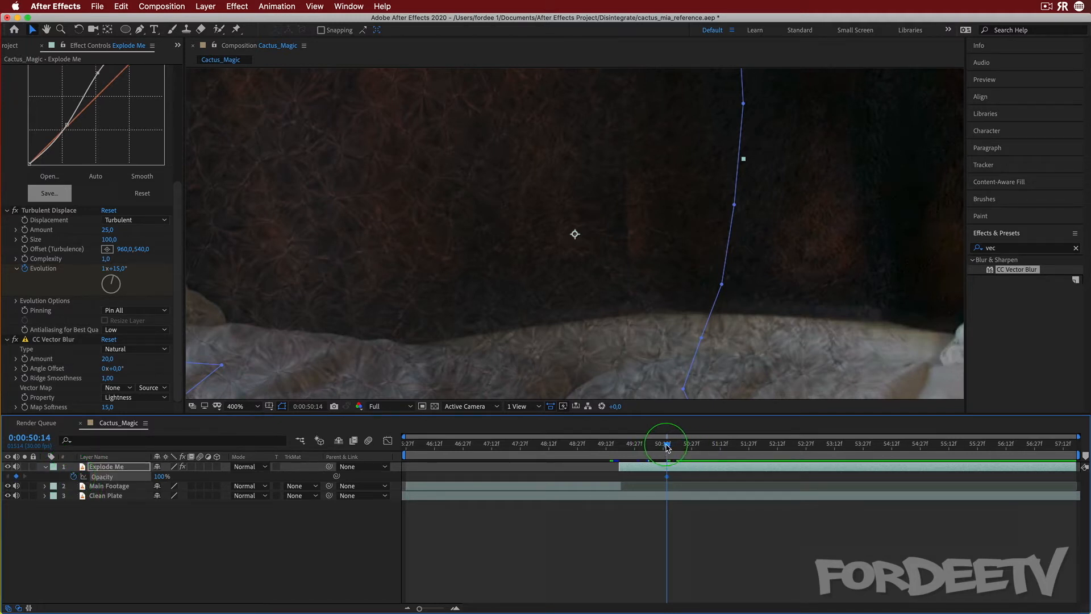
pyautogui.moveTo(668, 447); pyautogui.dragTo(677, 449)
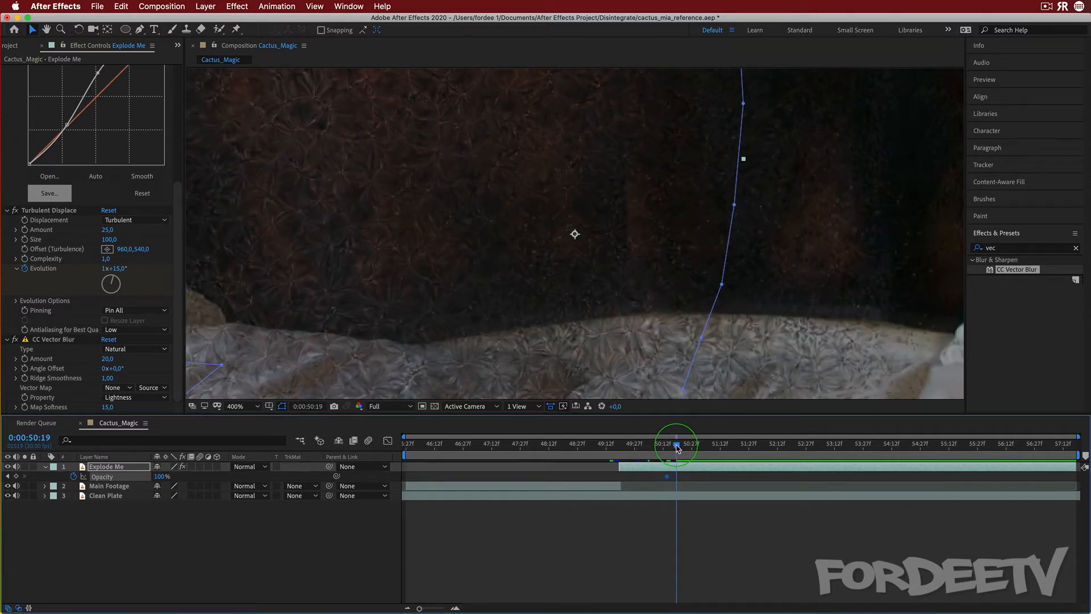
pyautogui.moveTo(677, 449); pyautogui.dragTo(708, 447)
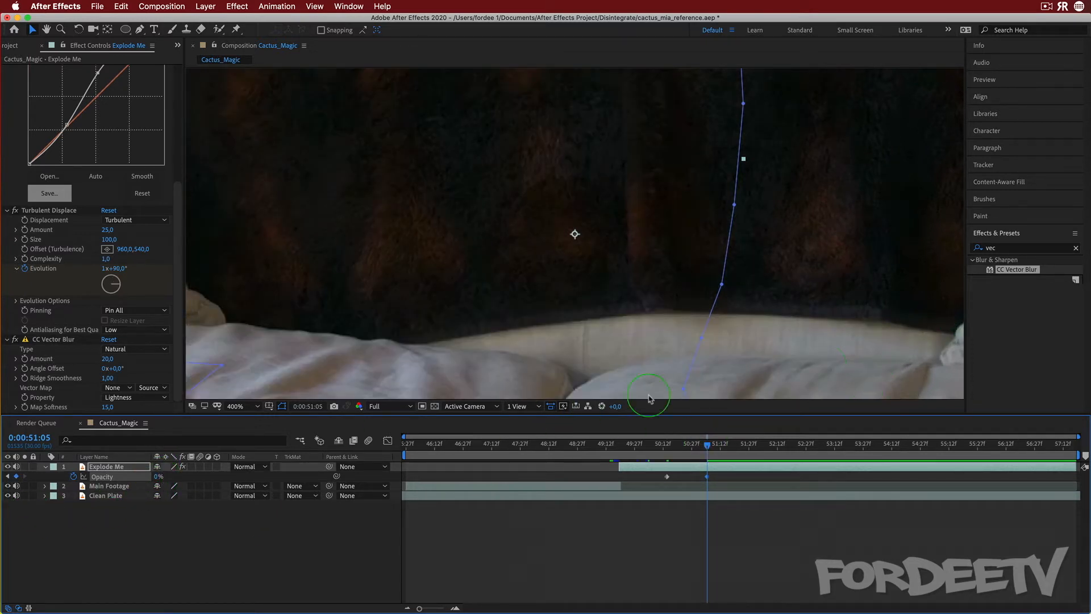
# Scrub back to 0:00:49:19 at fit-to-view zoom to review the fade-out
pyautogui.moveTo(711, 447); pyautogui.dragTo(639, 441)
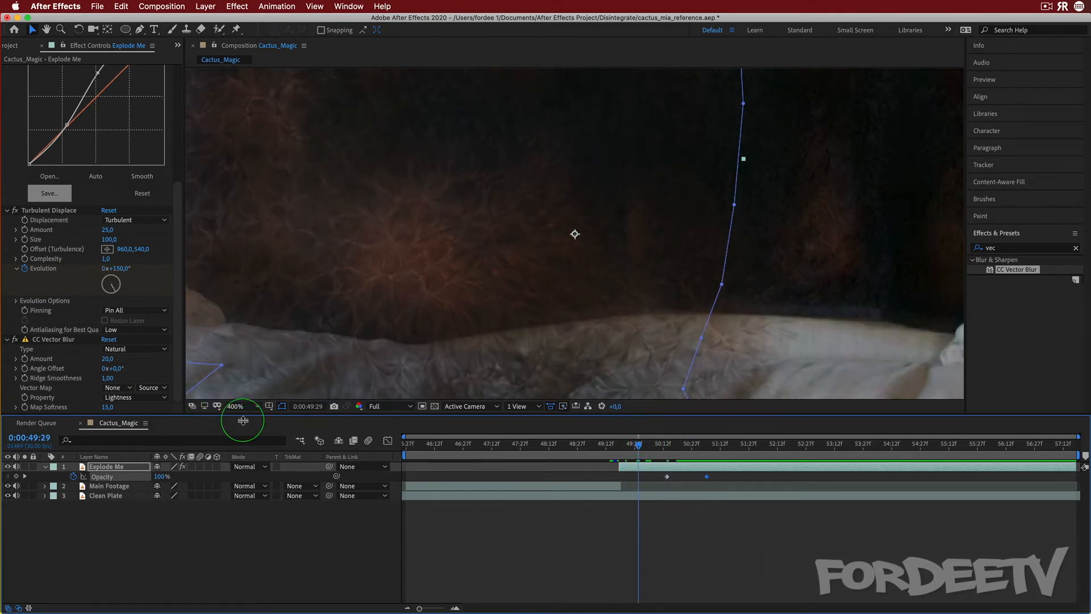
pyautogui.moveTo(246, 412); pyautogui.dragTo(252, 426)
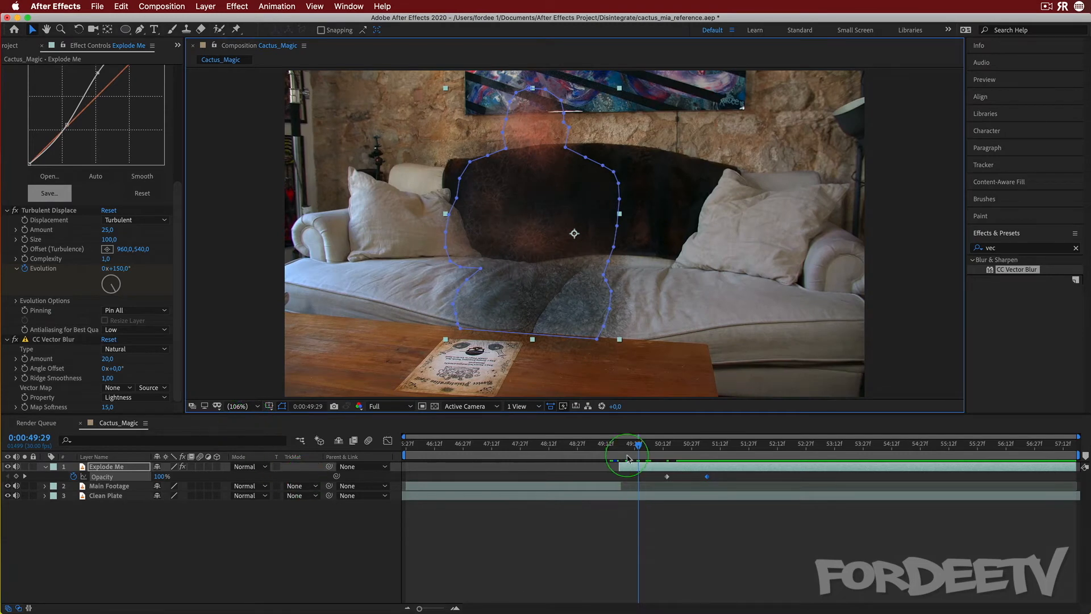
pyautogui.moveTo(640, 450); pyautogui.dragTo(620, 460)
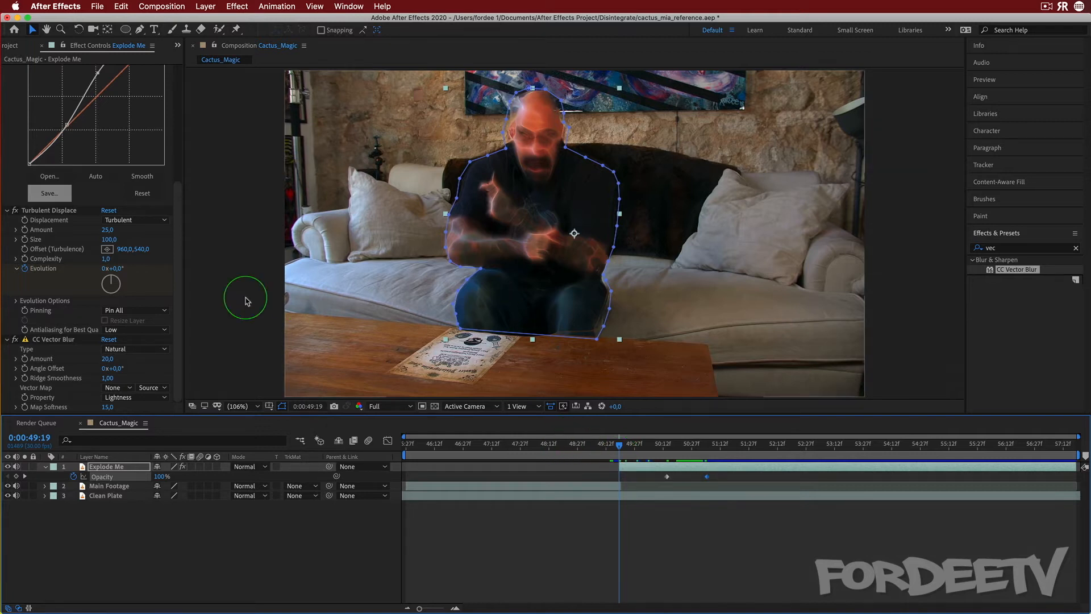
# Open Shockwaves_02.mov from the project and add it to the composition above Explode Me
pyautogui.click(12, 45)
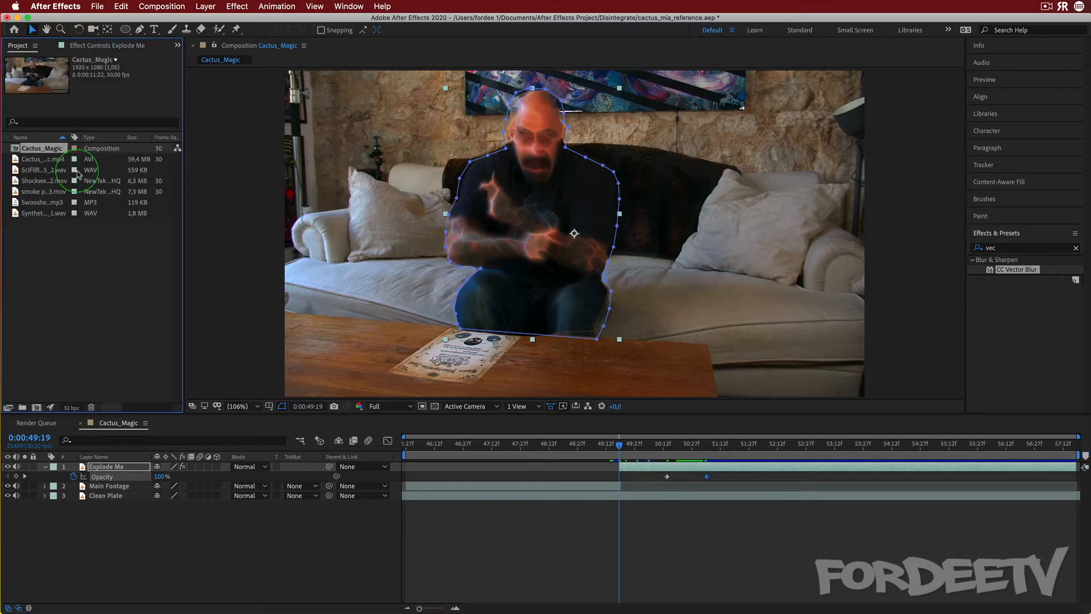
pyautogui.click(40, 185)
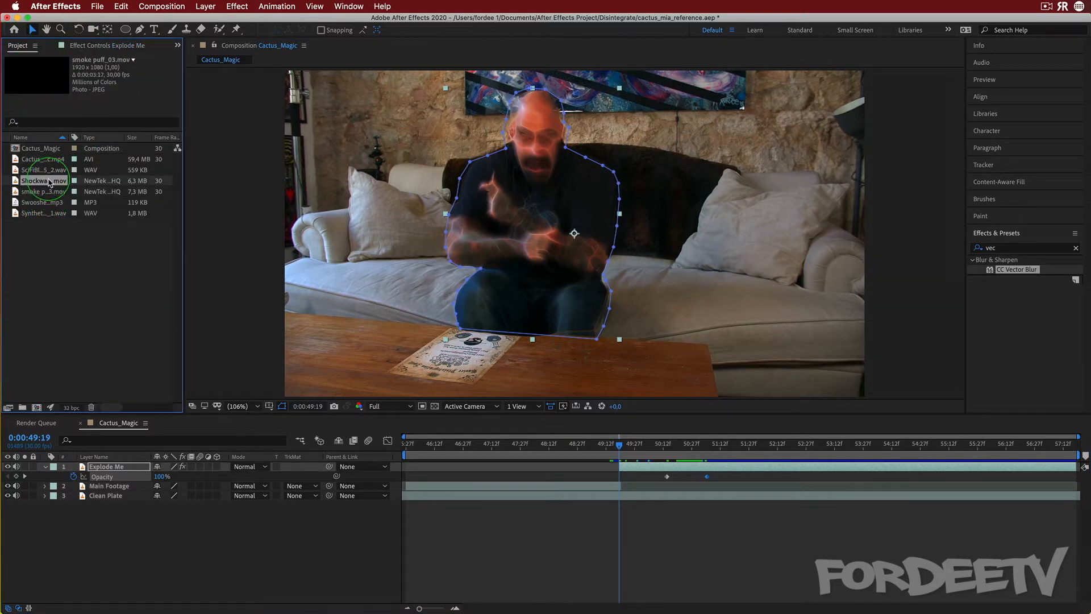
pyautogui.doubleClick(36, 185)
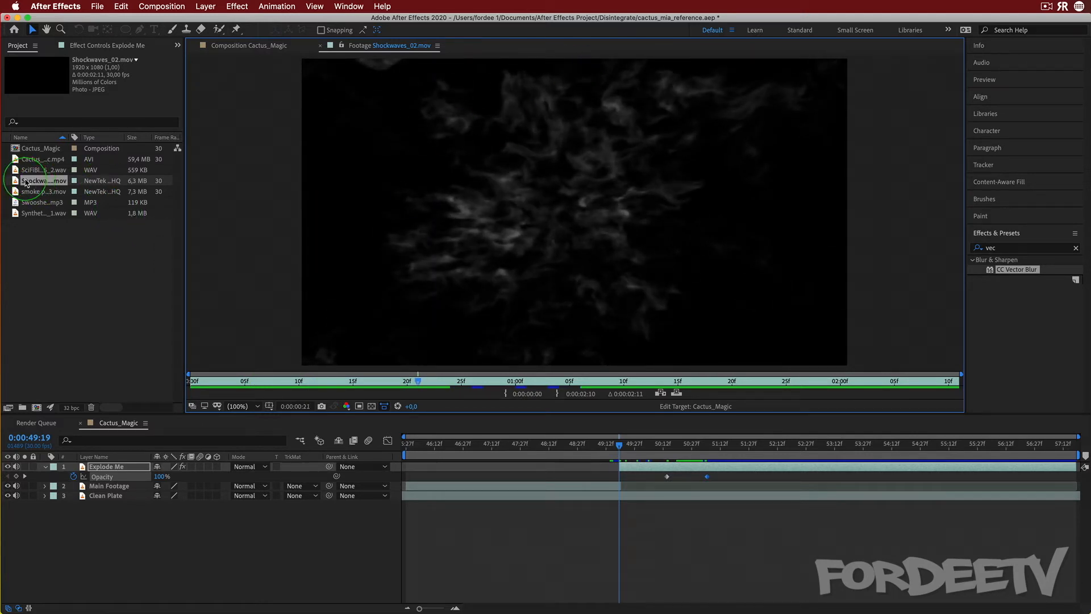
pyautogui.moveTo(25, 182); pyautogui.dragTo(99, 462)
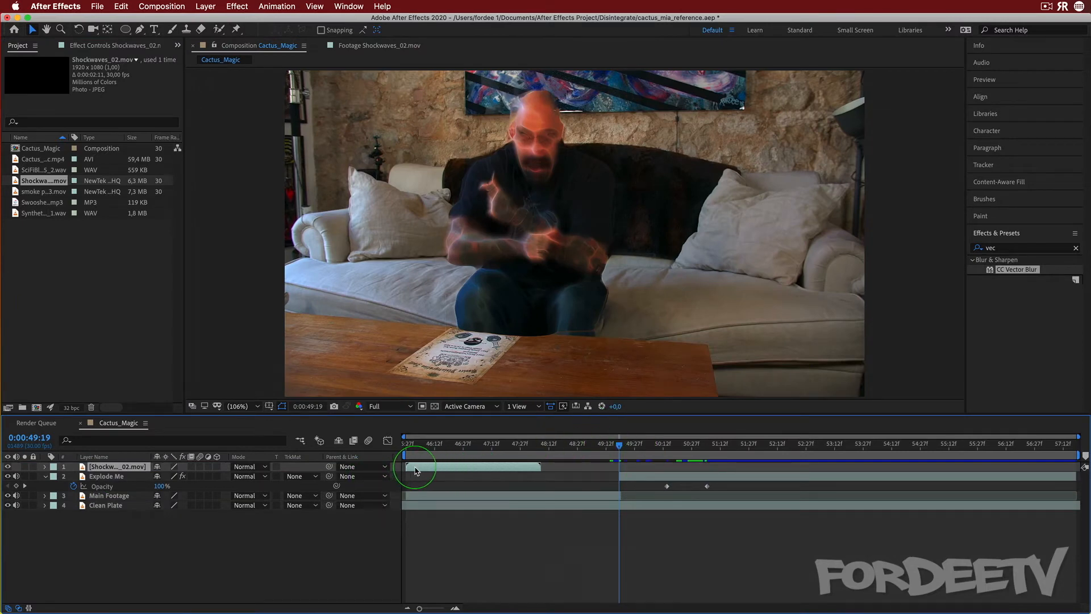
# Slide the Shockwaves layer to start with Explode Me at 0:00:49:19 and set its blend mode to Screen
pyautogui.moveTo(416, 470); pyautogui.dragTo(651, 449)
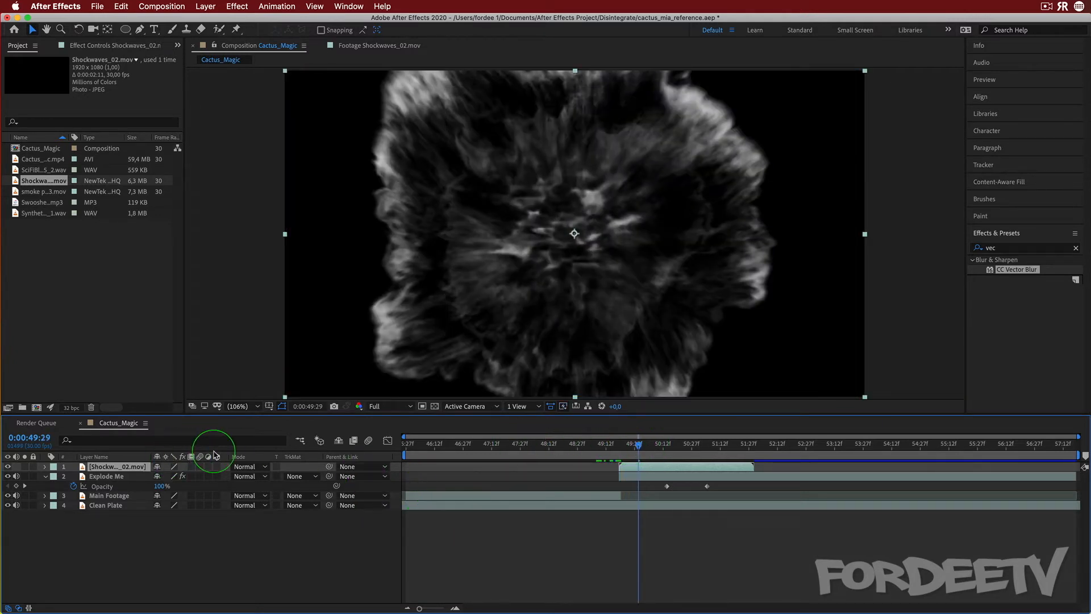
pyautogui.click(245, 466)
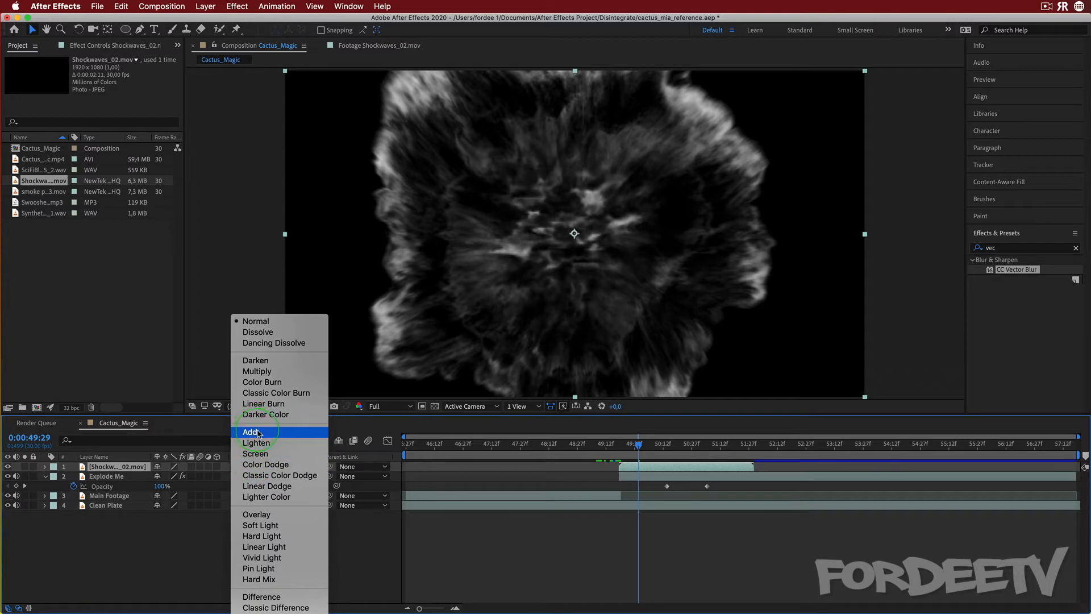
pyautogui.click(256, 453)
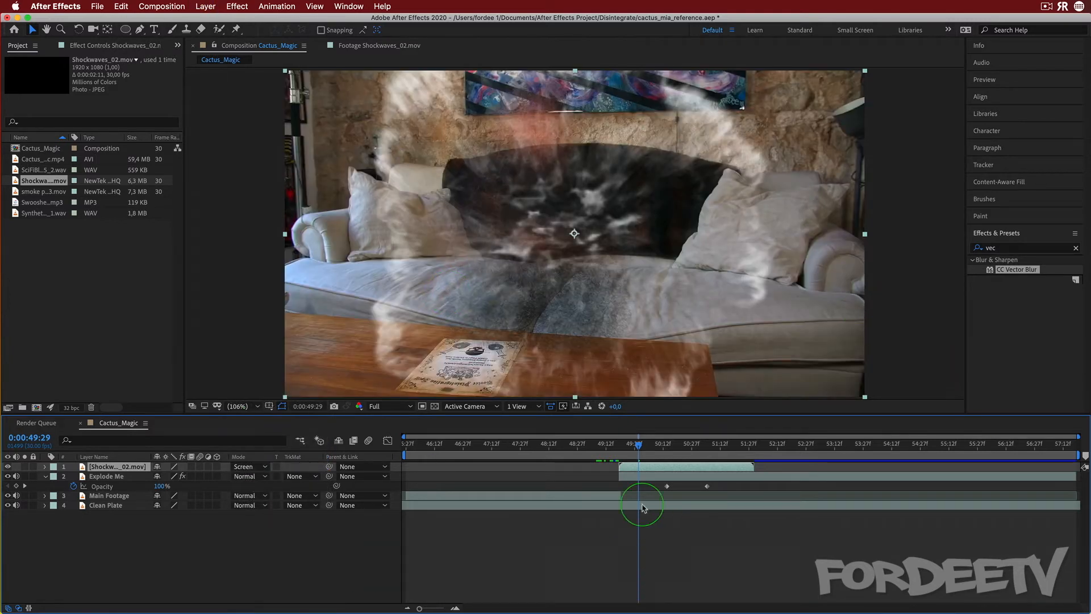
# Set the Shockwaves layer's Position to 842.0, 505.0 to center it on the presenter
pyautogui.moveTo(629, 443)
pyautogui.mouseDown()
pyautogui.moveTo(618, 446)
pyautogui.moveTo(659, 444)
pyautogui.moveTo(636, 445)
pyautogui.moveTo(629, 460)
pyautogui.mouseUp()
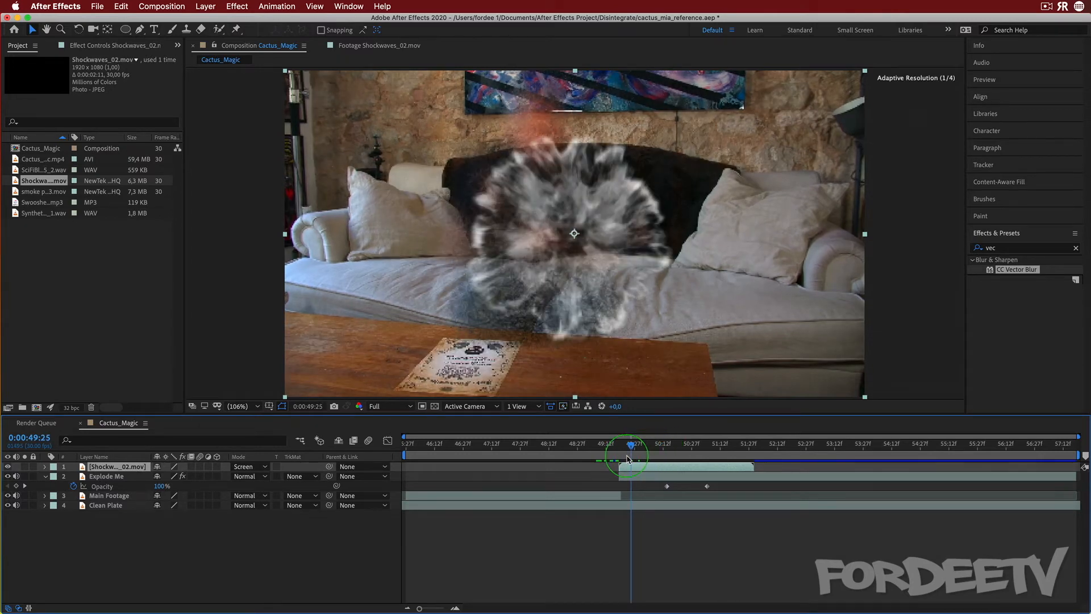
pyautogui.click(580, 226)
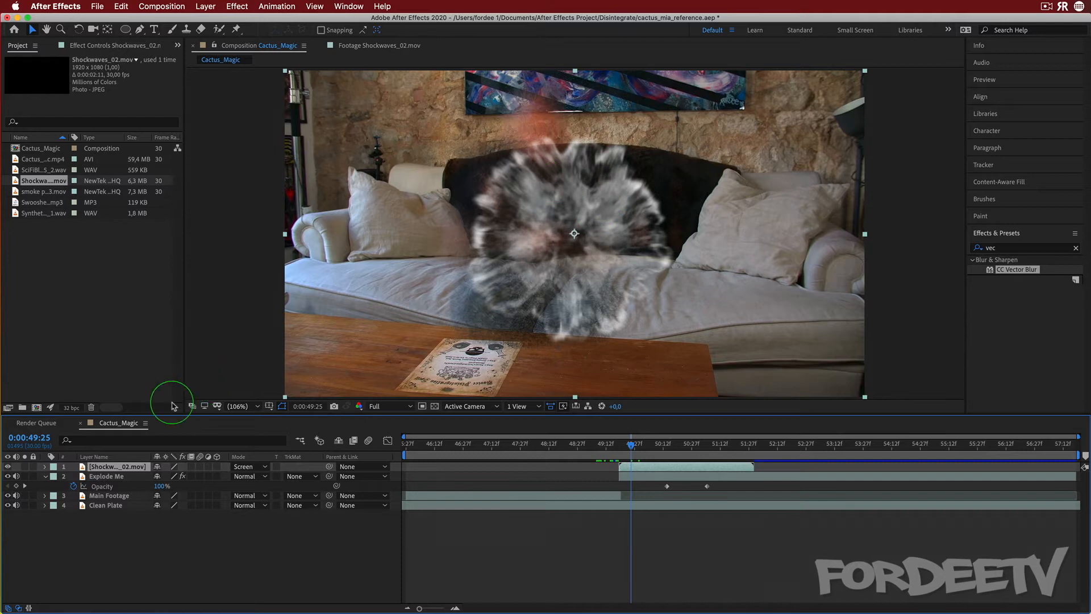
pyautogui.press('p')
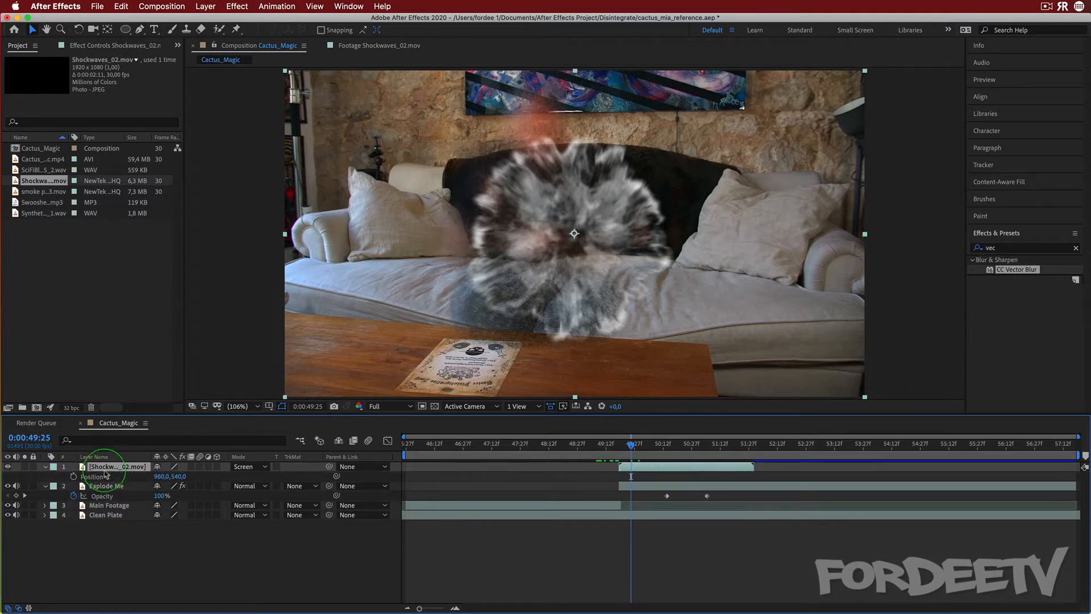
pyautogui.moveTo(162, 476); pyautogui.dragTo(96, 479)
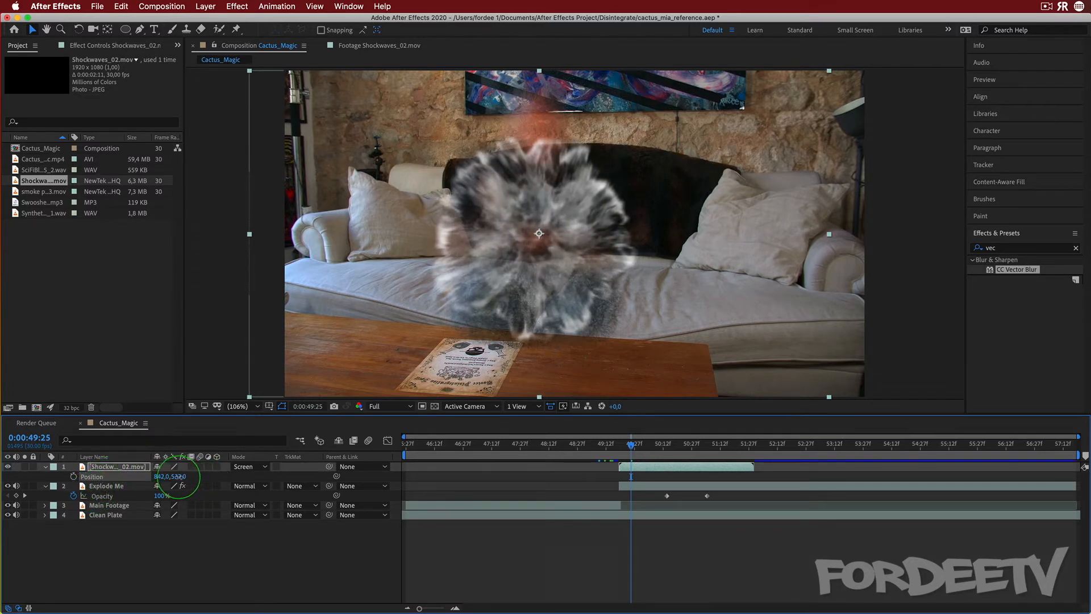
pyautogui.moveTo(178, 476); pyautogui.dragTo(165, 479)
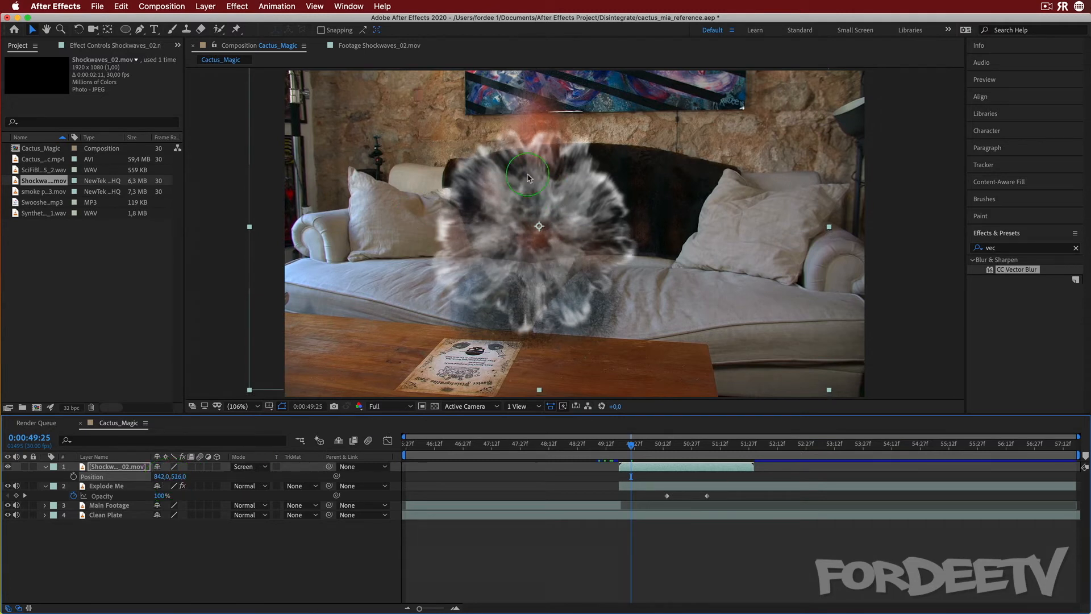
pyautogui.moveTo(177, 476); pyautogui.dragTo(169, 477)
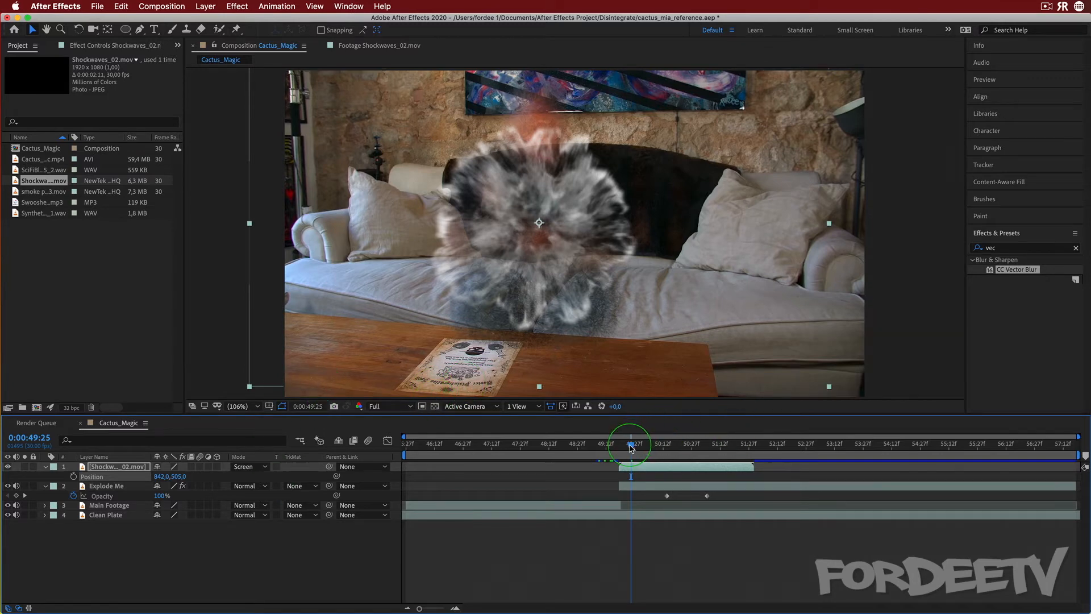
# Scale the Shockwaves layer to 113.0%
pyautogui.moveTo(631, 448); pyautogui.dragTo(639, 446)
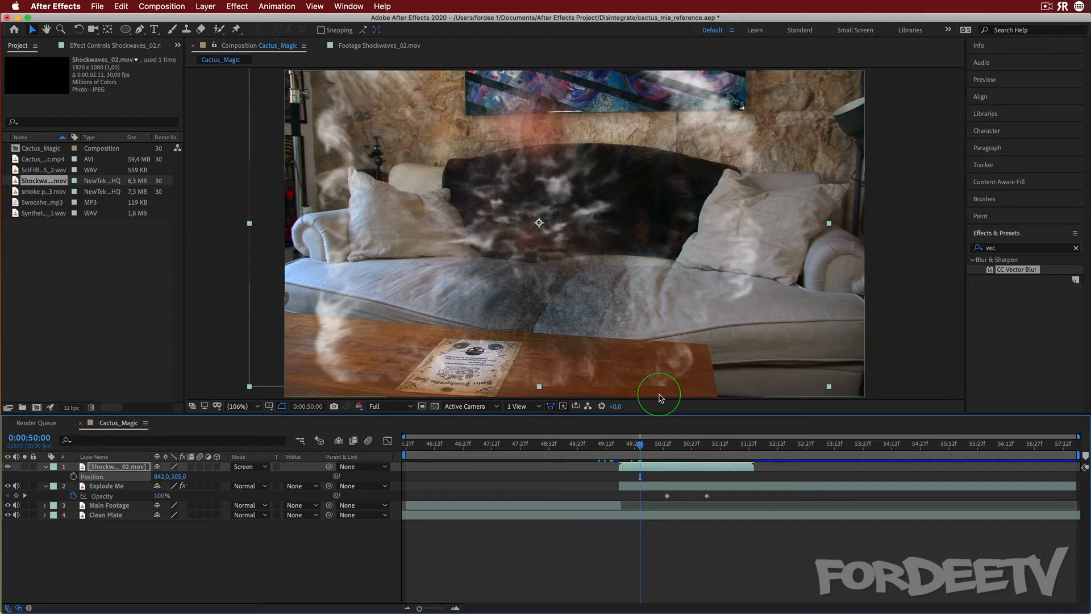
pyautogui.click(127, 468)
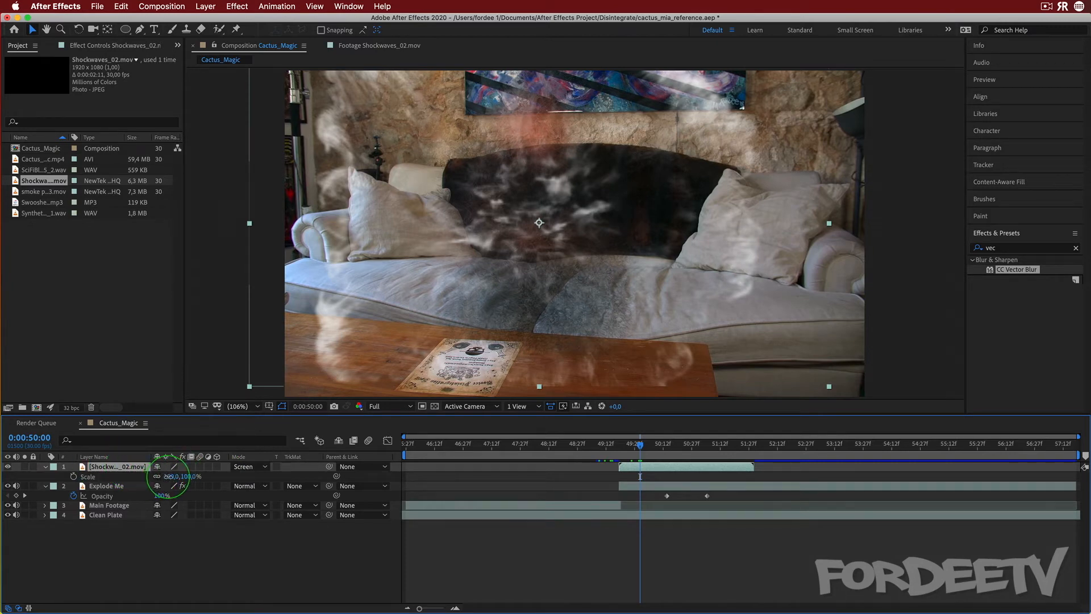
pyautogui.moveTo(168, 476); pyautogui.dragTo(175, 476)
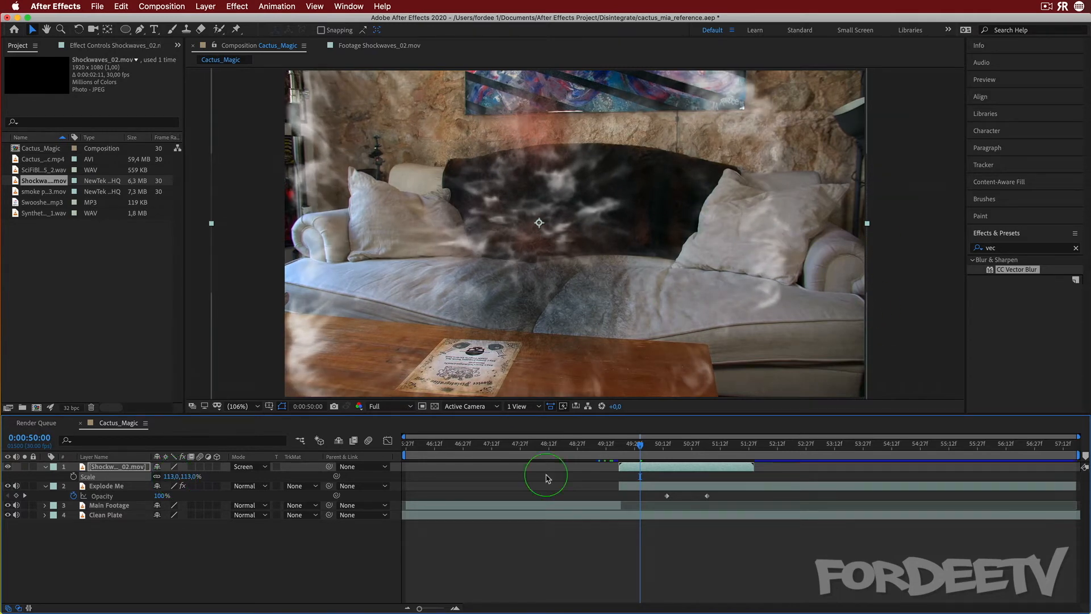
pyautogui.moveTo(639, 444)
pyautogui.mouseDown()
pyautogui.moveTo(622, 444)
pyautogui.moveTo(728, 439)
pyautogui.moveTo(597, 445)
pyautogui.moveTo(674, 452)
pyautogui.moveTo(629, 446)
pyautogui.mouseUp()
pyautogui.click(73, 529)
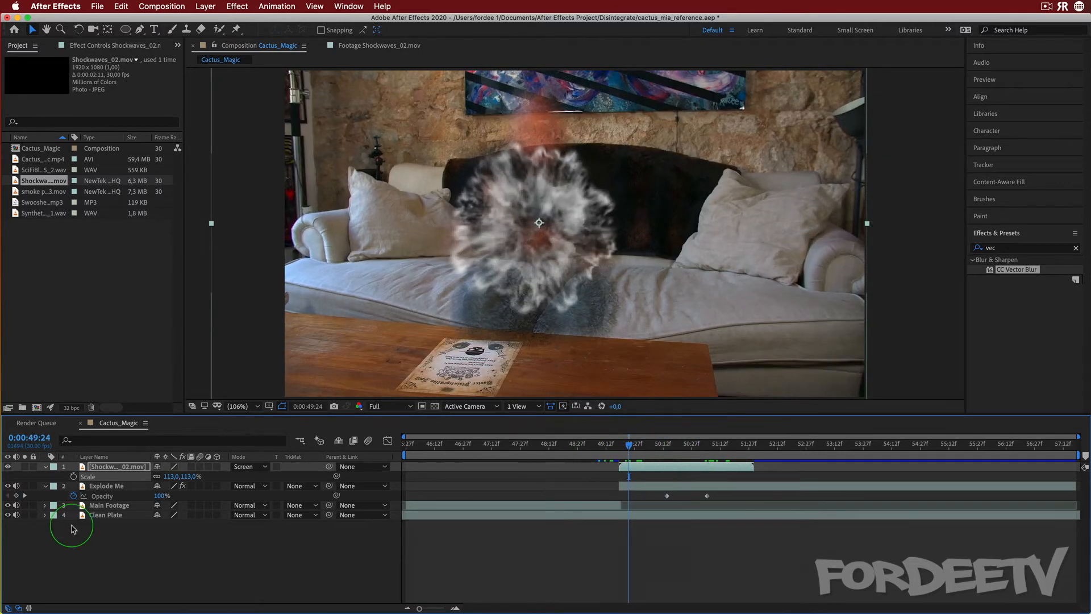
pyautogui.click(102, 469)
pyautogui.click(103, 470)
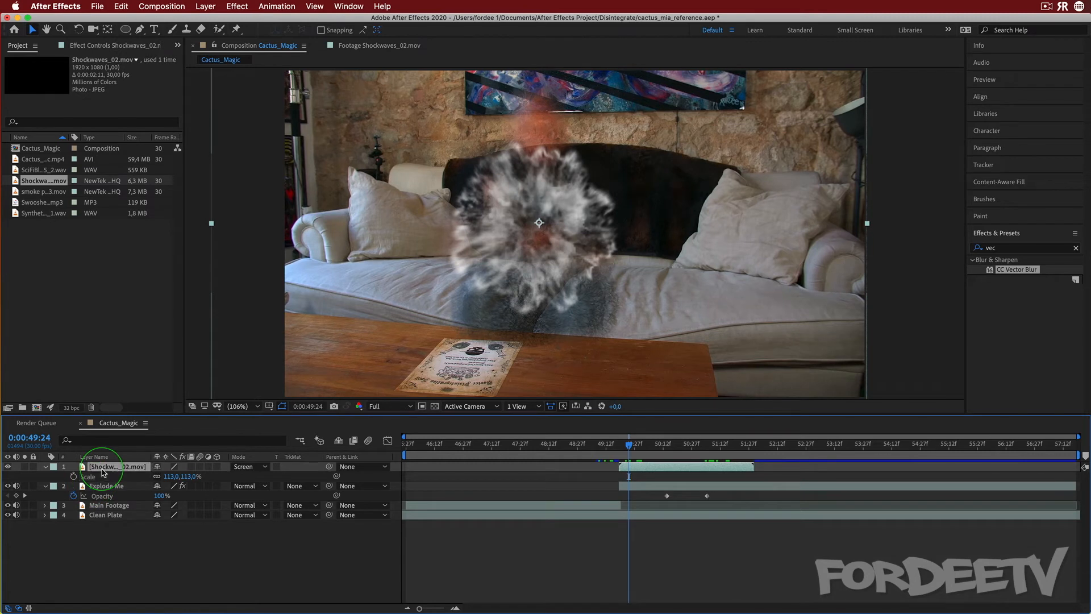
# Lower the Shockwaves layer's Opacity to 60% and scrub the playhead to preview it
pyautogui.press('t')
pyautogui.click(162, 476)
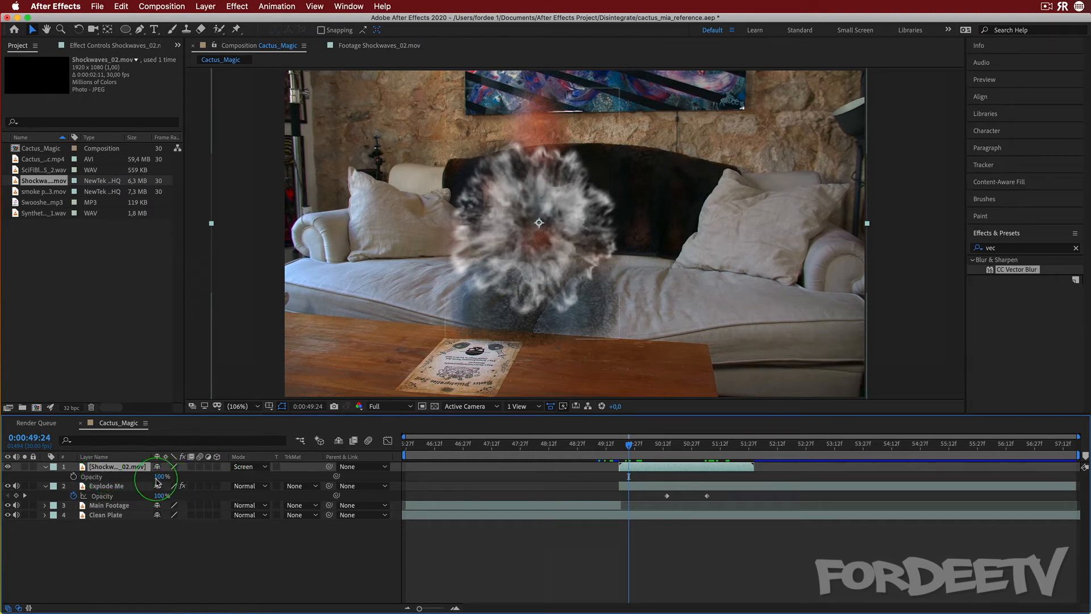
pyautogui.write('60')
pyautogui.press('Return')
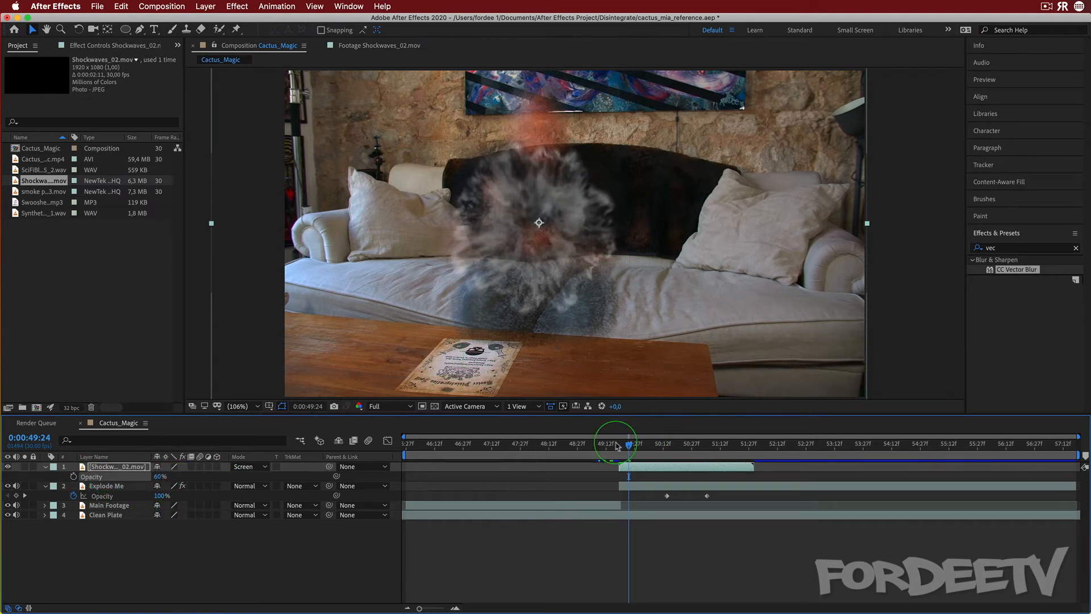
pyautogui.moveTo(630, 448)
pyautogui.mouseDown()
pyautogui.moveTo(621, 446)
pyautogui.moveTo(673, 449)
pyautogui.moveTo(638, 452)
pyautogui.mouseUp()
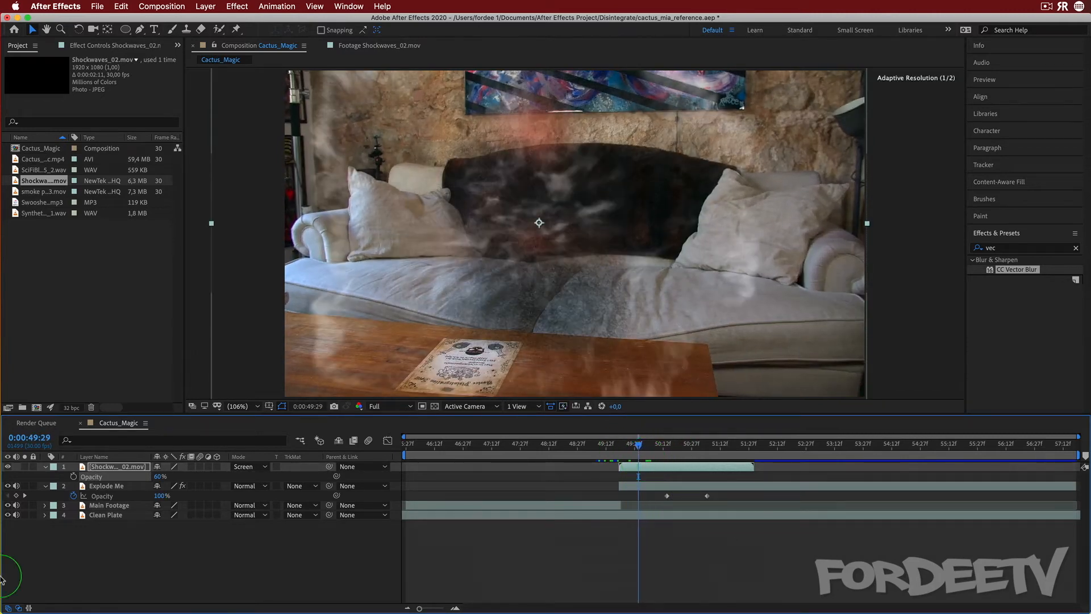
# Set the Shockwaves layer's Opacity to 75% and scrub the playhead to preview the blend
pyautogui.click(160, 477)
pyautogui.write('75')
pyautogui.press('Return')
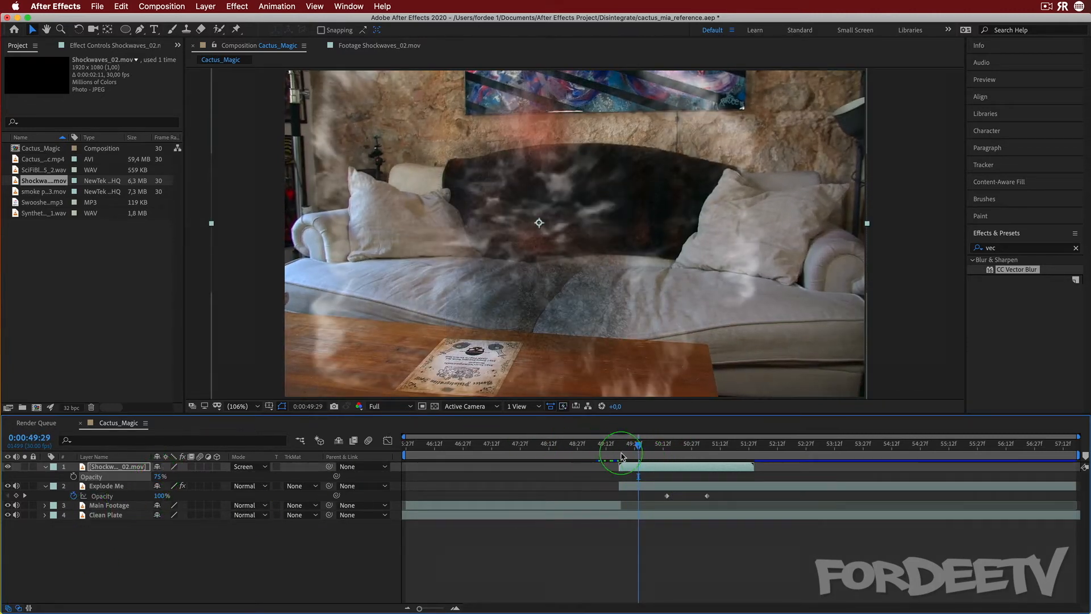
pyautogui.moveTo(629, 447); pyautogui.dragTo(635, 452)
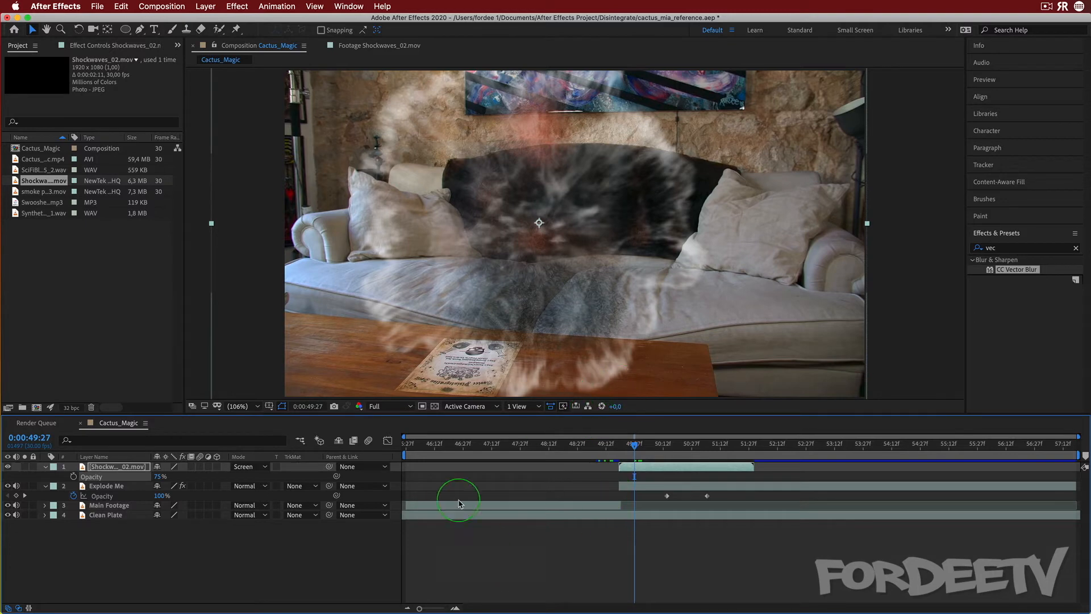
pyautogui.moveTo(635, 447)
pyautogui.mouseDown()
pyautogui.moveTo(621, 443)
pyautogui.moveTo(638, 444)
pyautogui.mouseUp()
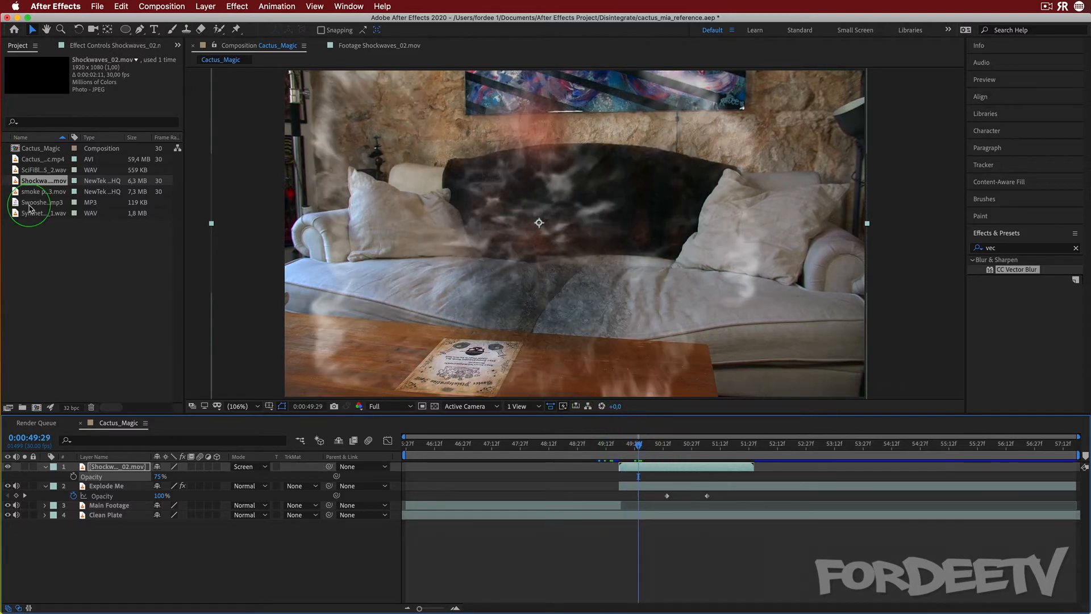
# Open smoke puff_03.mov in the footage viewer and play it from the start
pyautogui.doubleClick(33, 193)
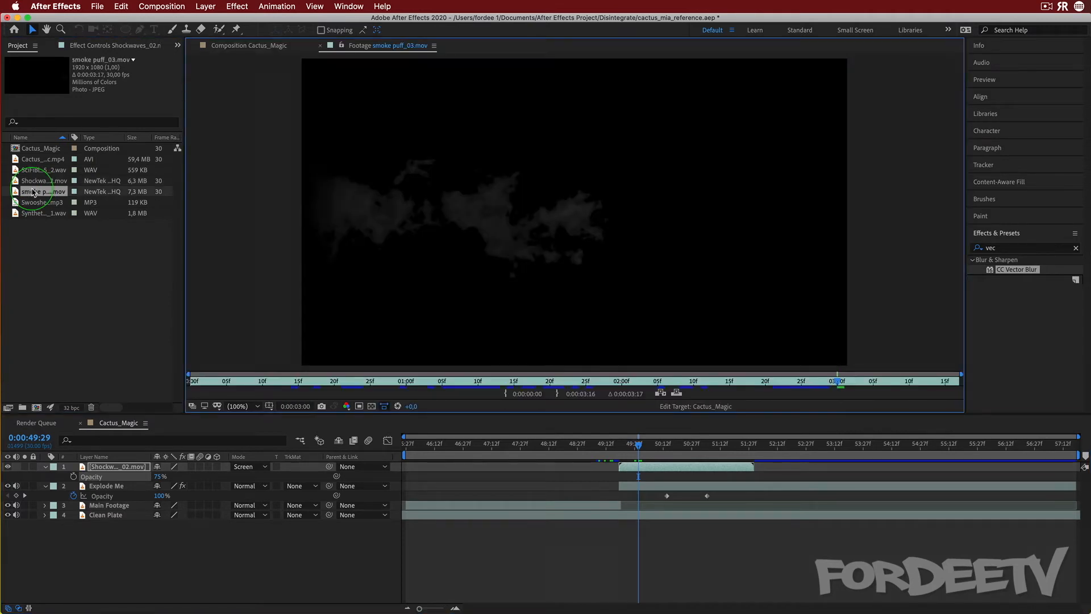
pyautogui.click(206, 381)
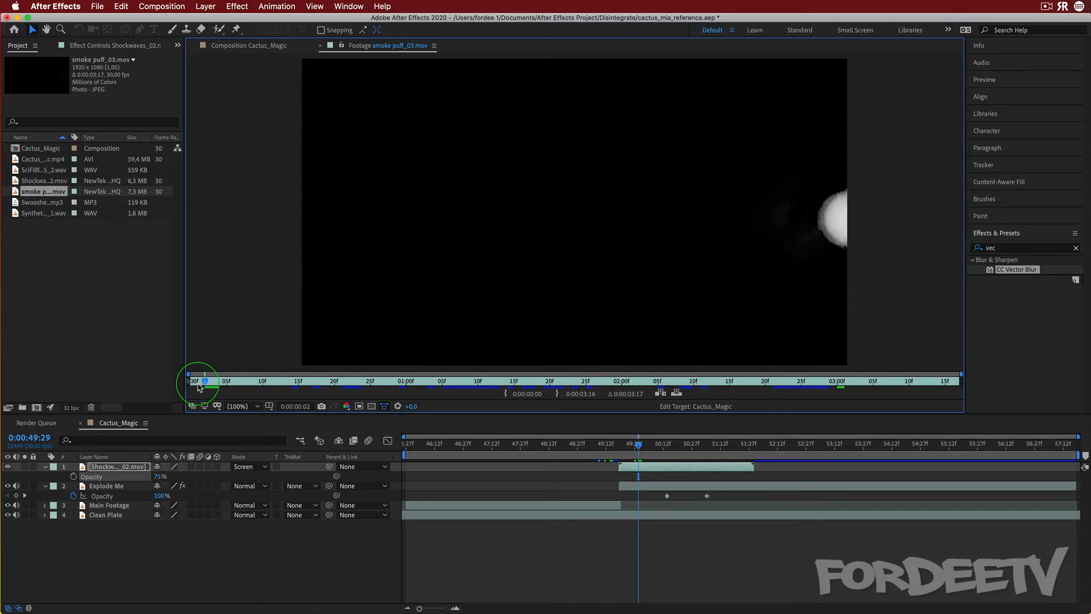
pyautogui.press('space')
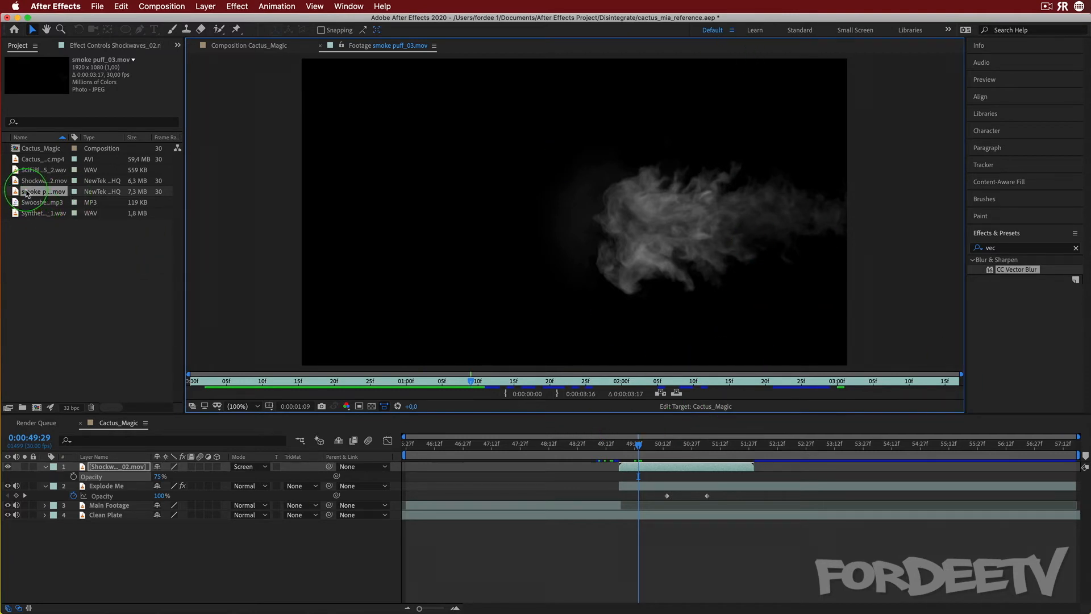
# Add smoke puff_03.mov to the top of the composition and slide it to start with the Shockwaves layer
pyautogui.moveTo(27, 194); pyautogui.dragTo(100, 463)
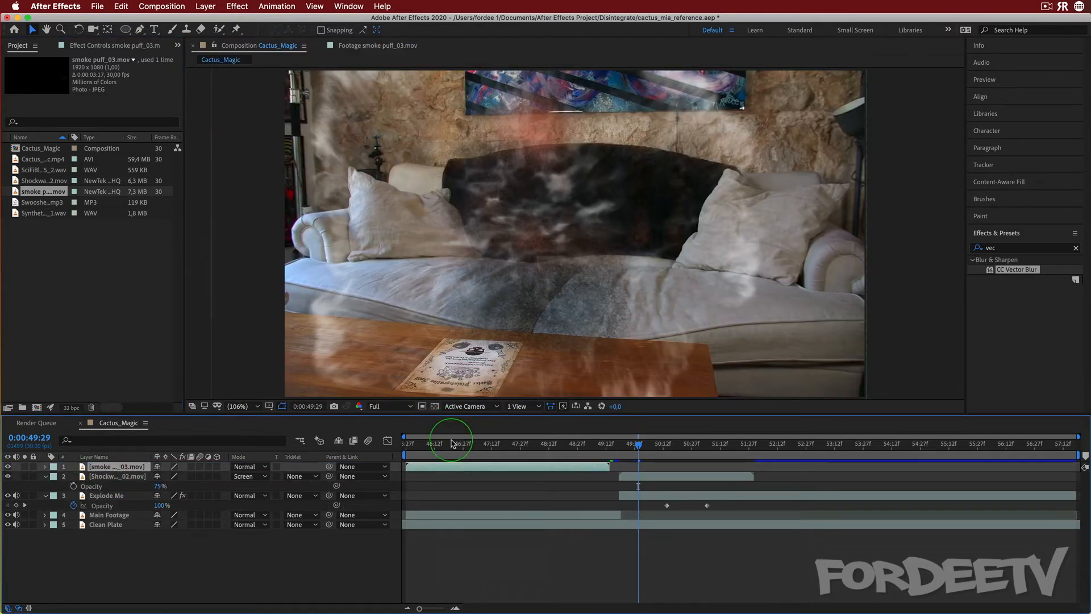
pyautogui.moveTo(436, 466); pyautogui.dragTo(651, 467)
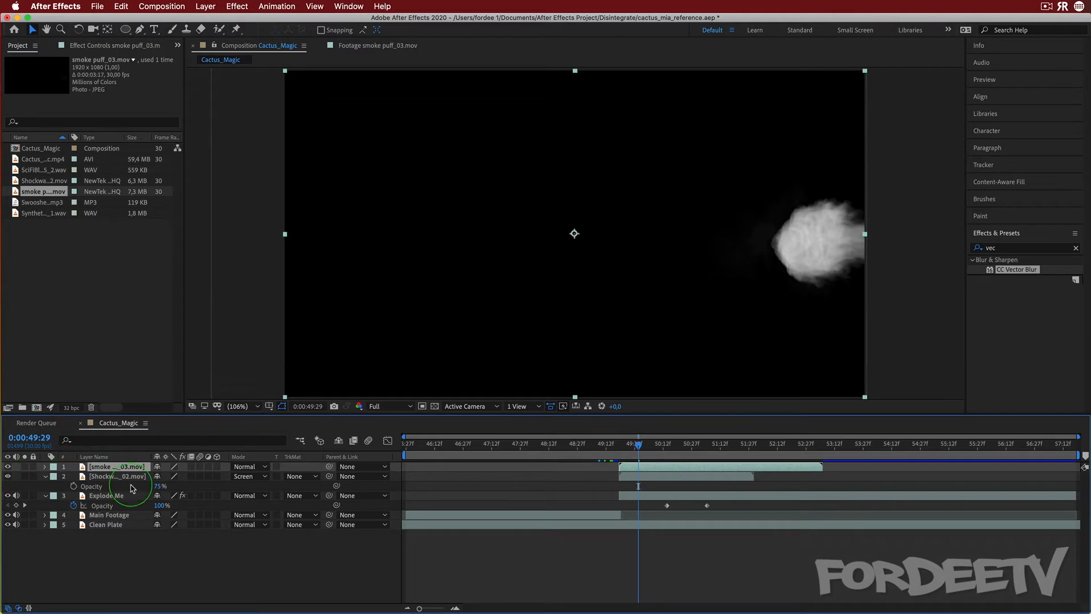
# Set the smoke layer's blend mode to Screen and rotate it to 90°
pyautogui.click(245, 466)
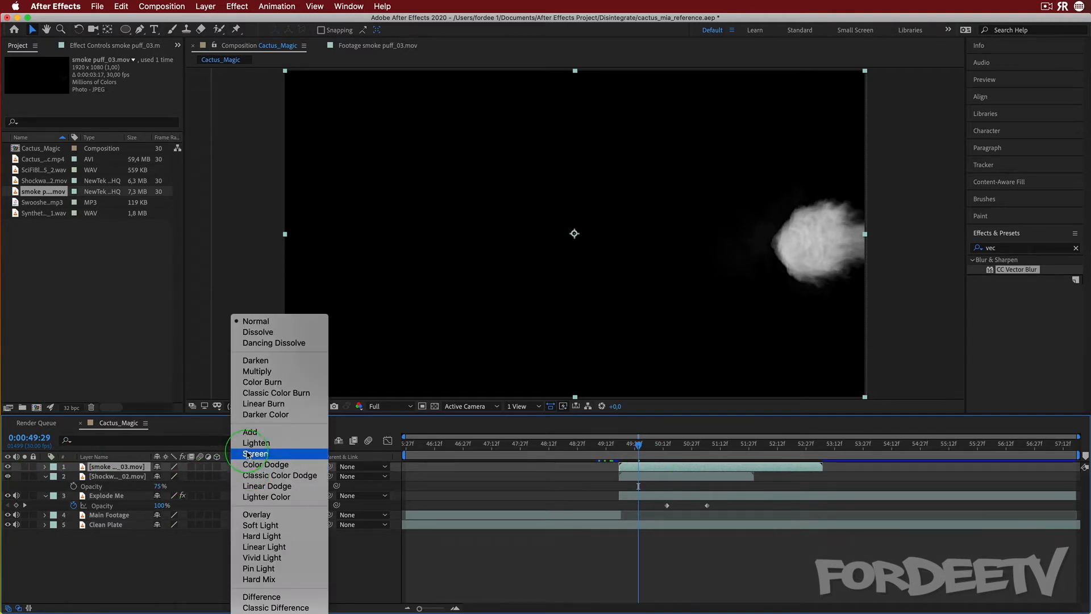
pyautogui.click(249, 454)
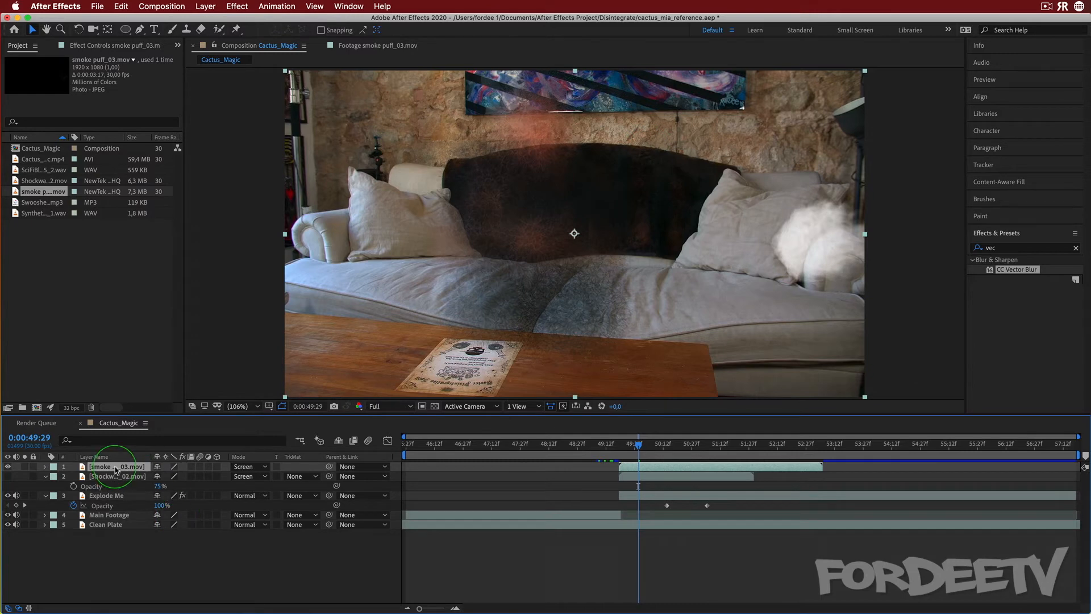
pyautogui.press('r')
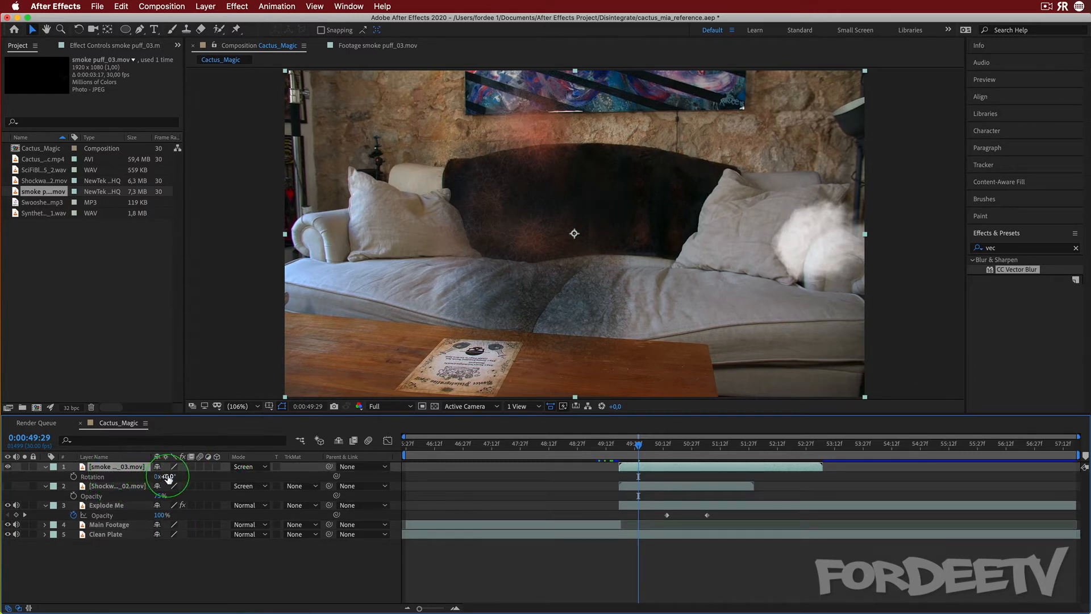
pyautogui.moveTo(167, 478)
pyautogui.mouseDown()
pyautogui.moveTo(212, 477)
pyautogui.moveTo(171, 478)
pyautogui.mouseUp()
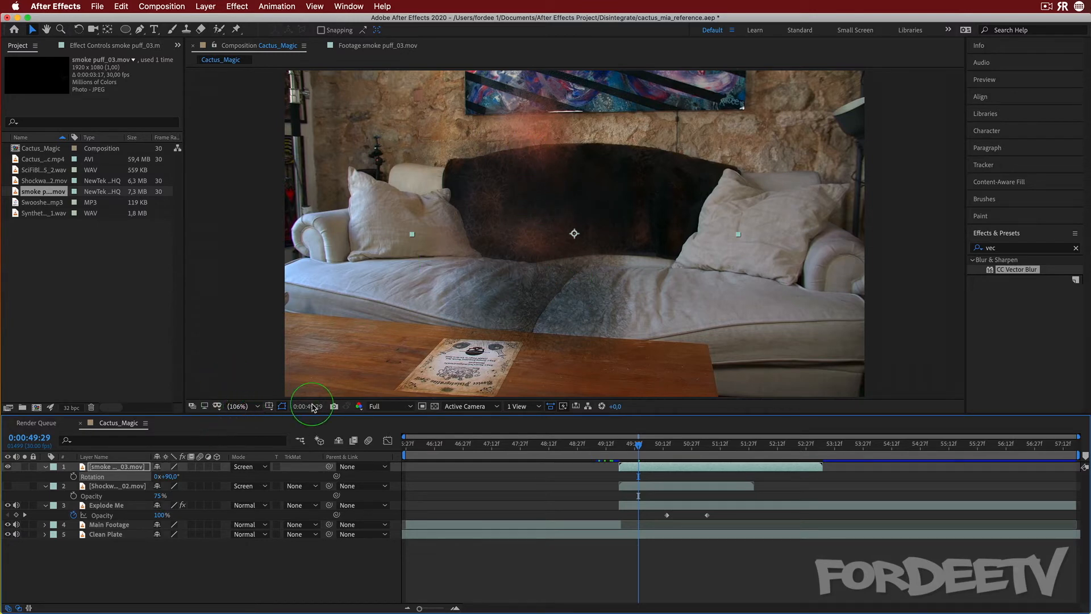
# Move the smoke layer so the puff sits over the presenter, at Position 860.0, -231.0
pyautogui.click(236, 408)
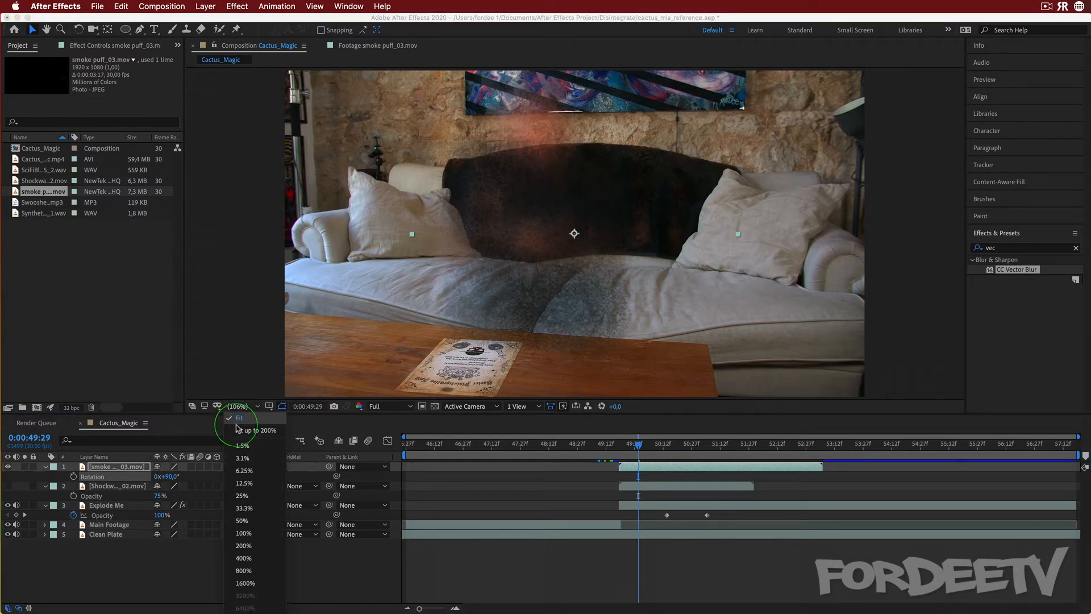
pyautogui.click(244, 525)
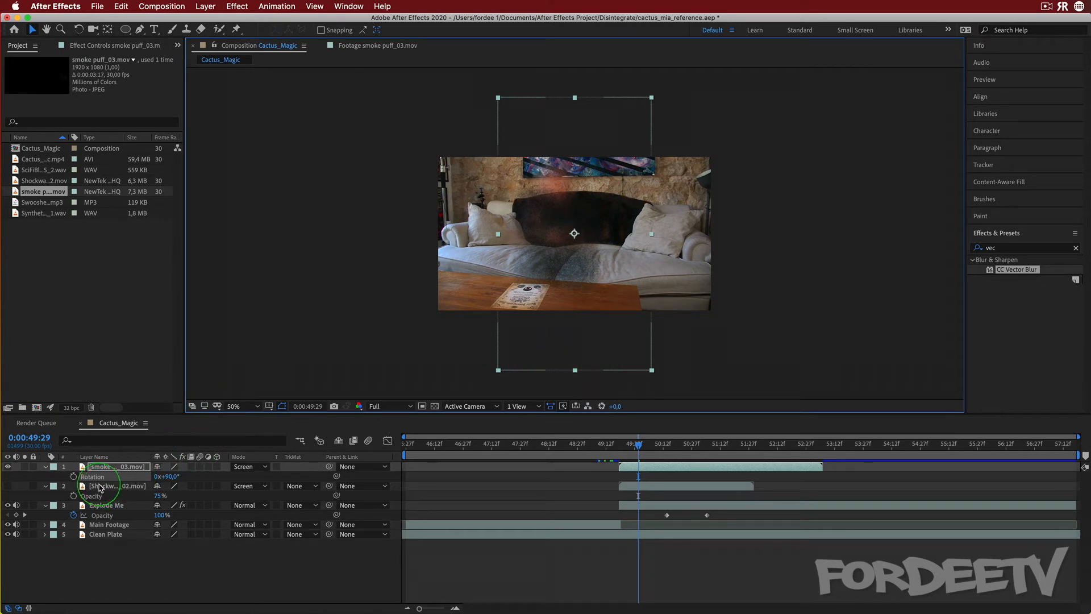
pyautogui.press('p')
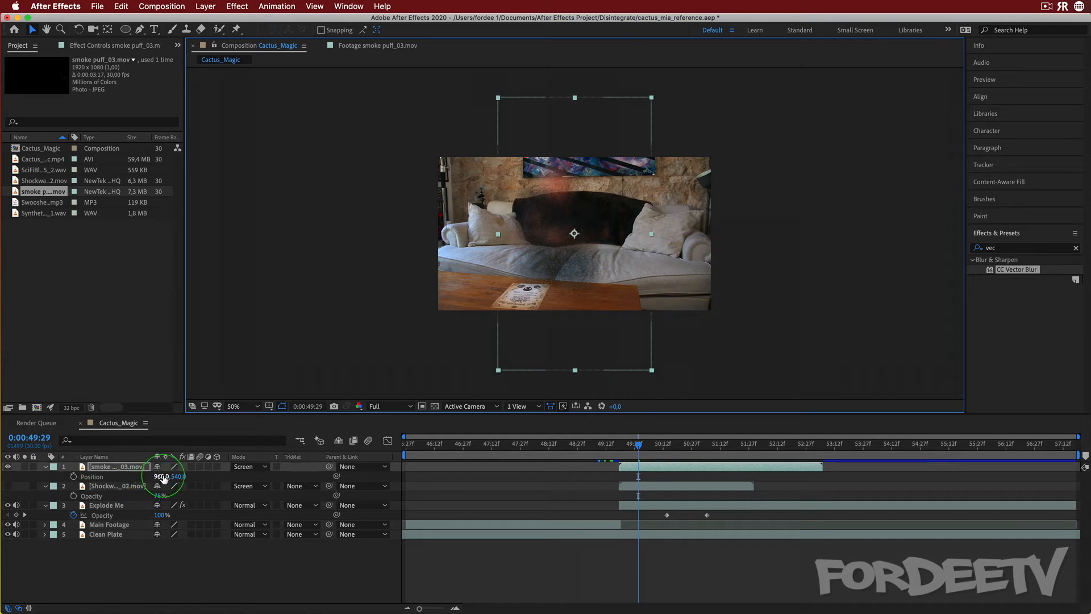
pyautogui.moveTo(164, 477); pyautogui.dragTo(2, 387)
pyautogui.press('super+z')
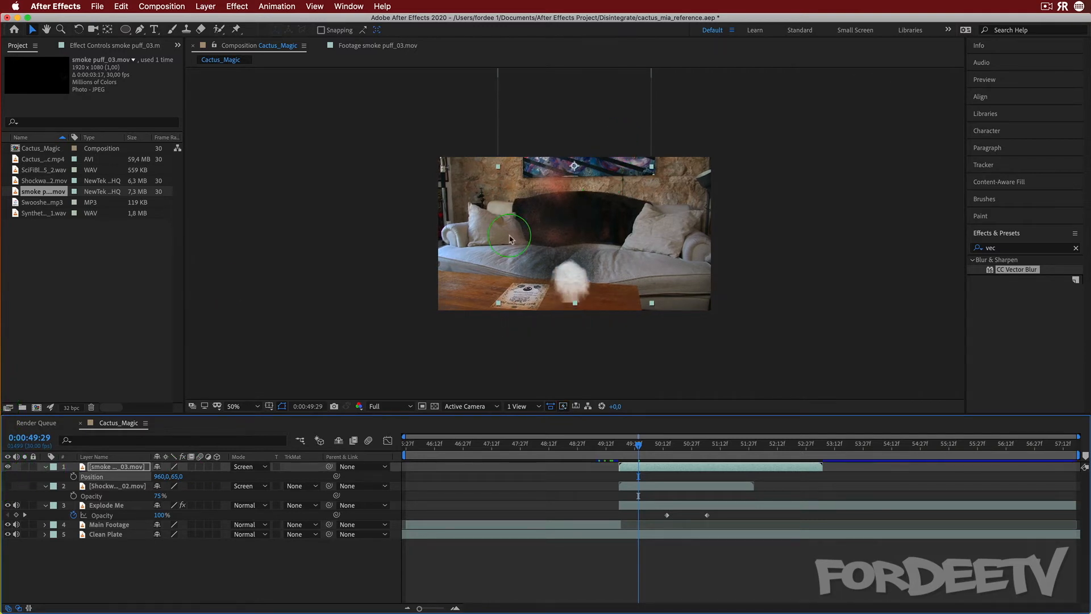
pyautogui.moveTo(573, 271); pyautogui.dragTo(551, 230)
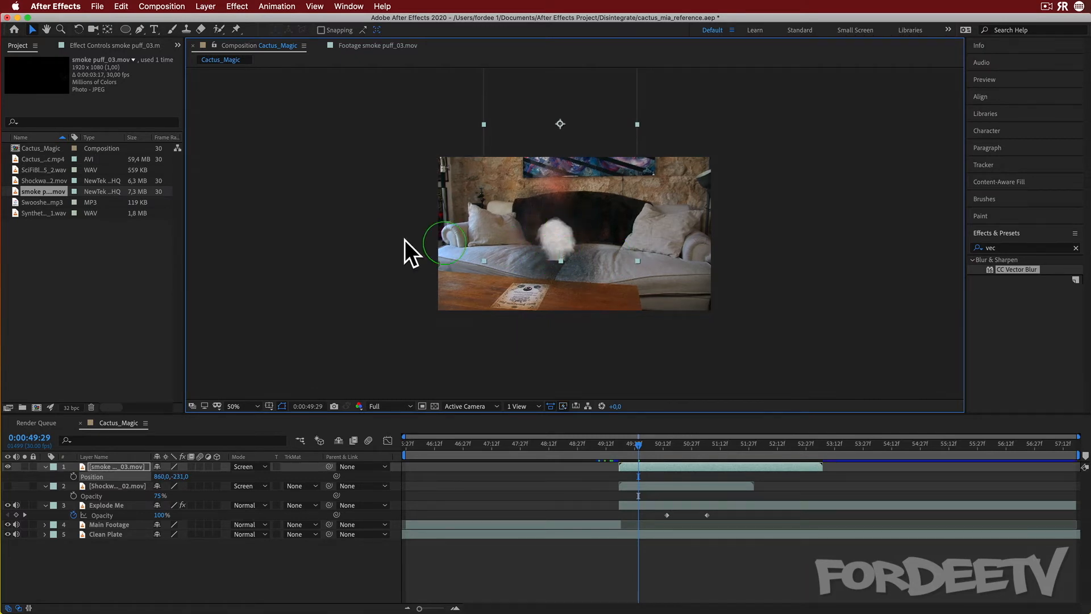
# Draw an elliptical mask around the smoke puff on the smoke layer with the Ellipse tool
pyautogui.click(71, 45)
pyautogui.click(126, 29)
pyautogui.click(279, 205)
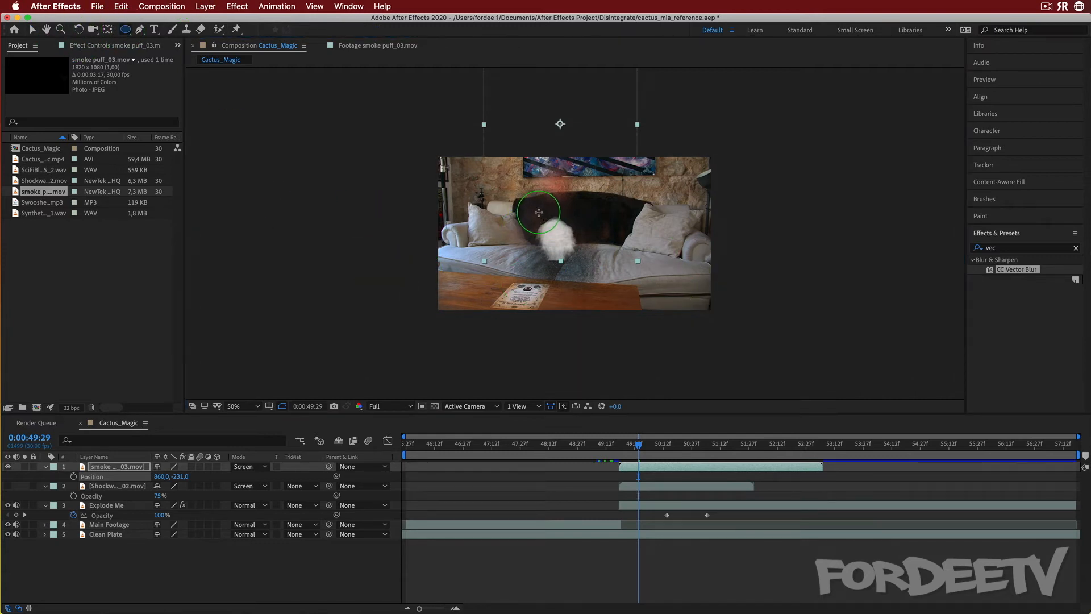
pyautogui.moveTo(538, 212); pyautogui.dragTo(580, 256)
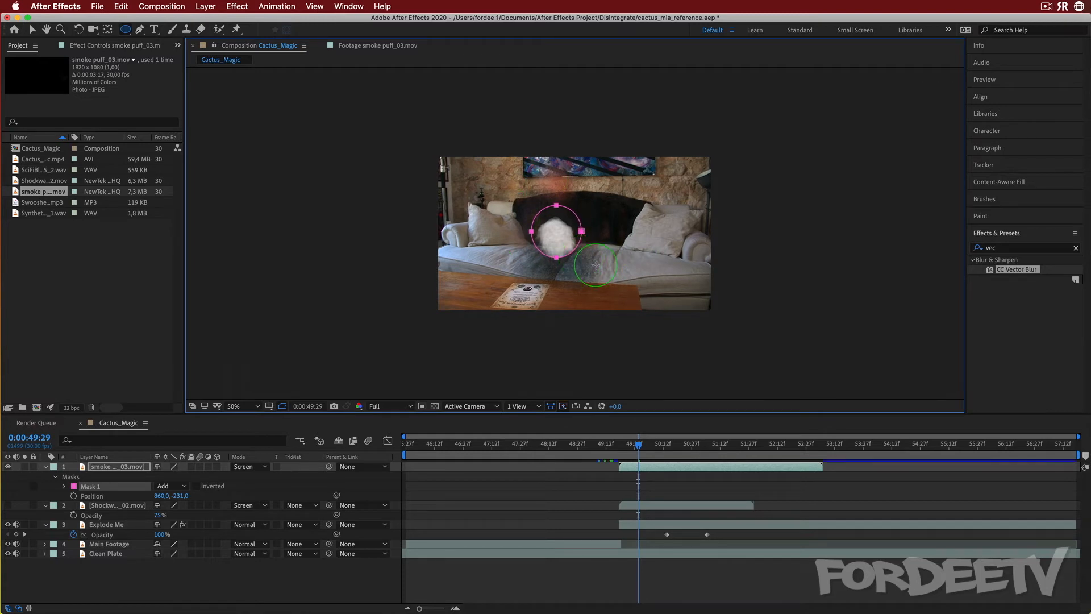
# Set Mask 1's feather on the smoke layer to 50 pixels
pyautogui.click(99, 471)
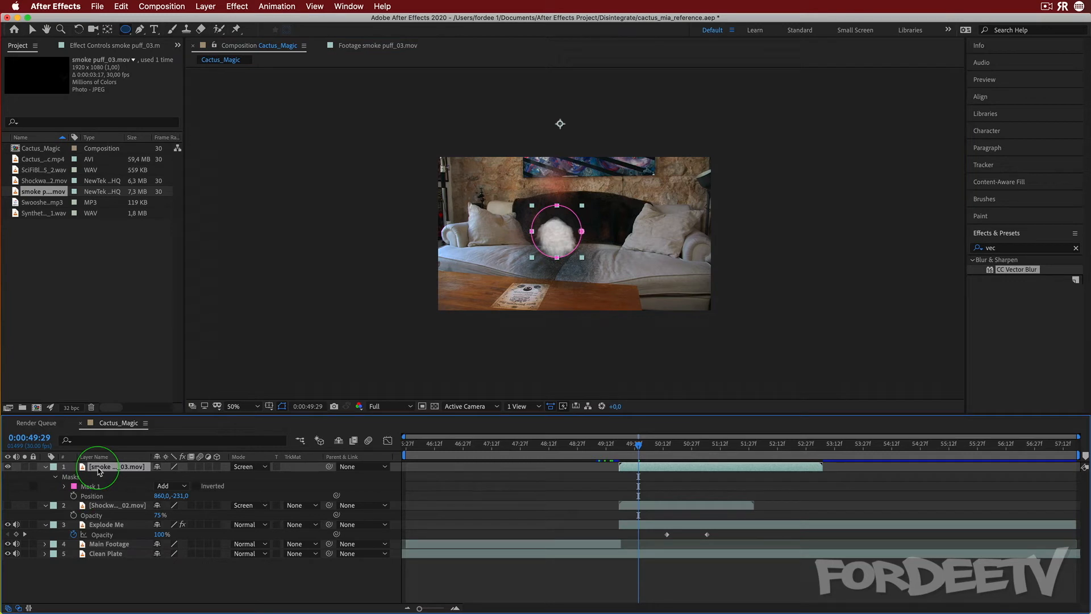
pyautogui.press('m')
pyautogui.press('m')
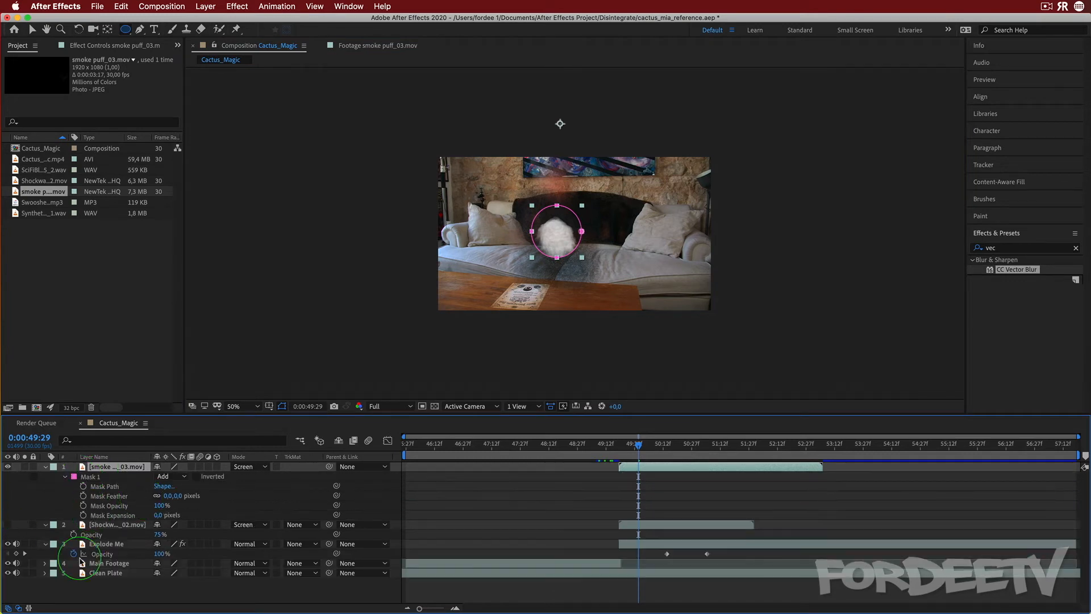
pyautogui.click(167, 496)
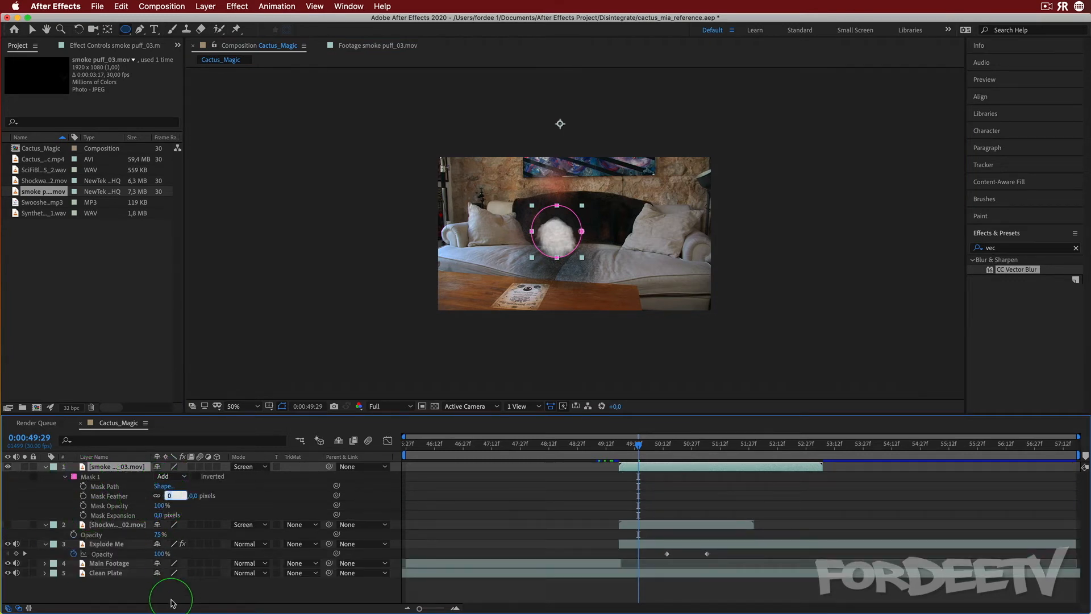
pyautogui.write('20')
pyautogui.press('Return')
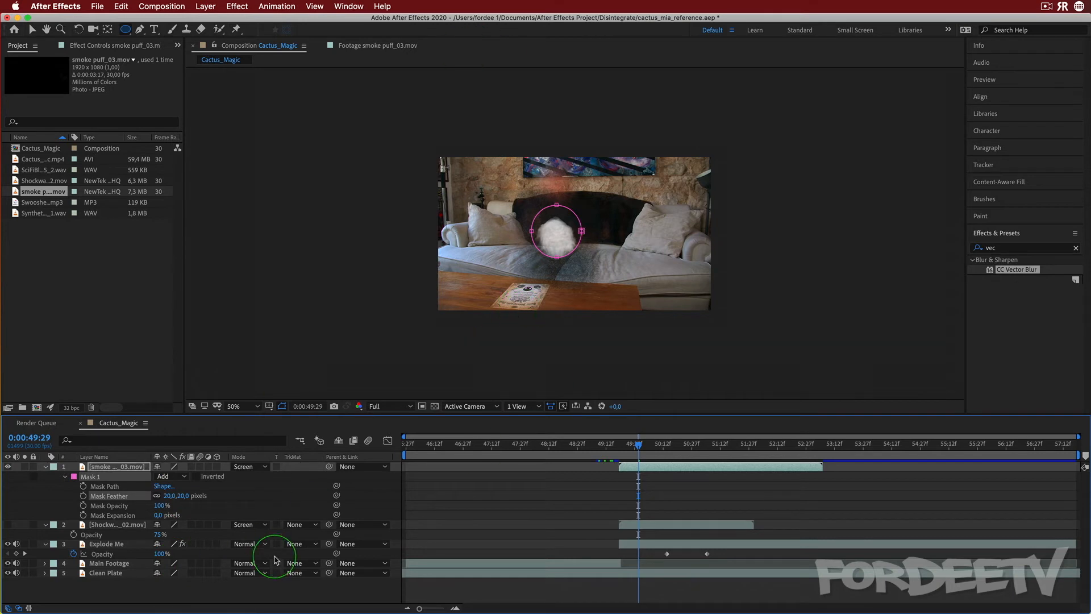
pyautogui.moveTo(168, 496); pyautogui.dragTo(185, 495)
# Select Mask 1's path and nudge the mask over the smoke puff, scrubbing to check it
pyautogui.click(108, 486)
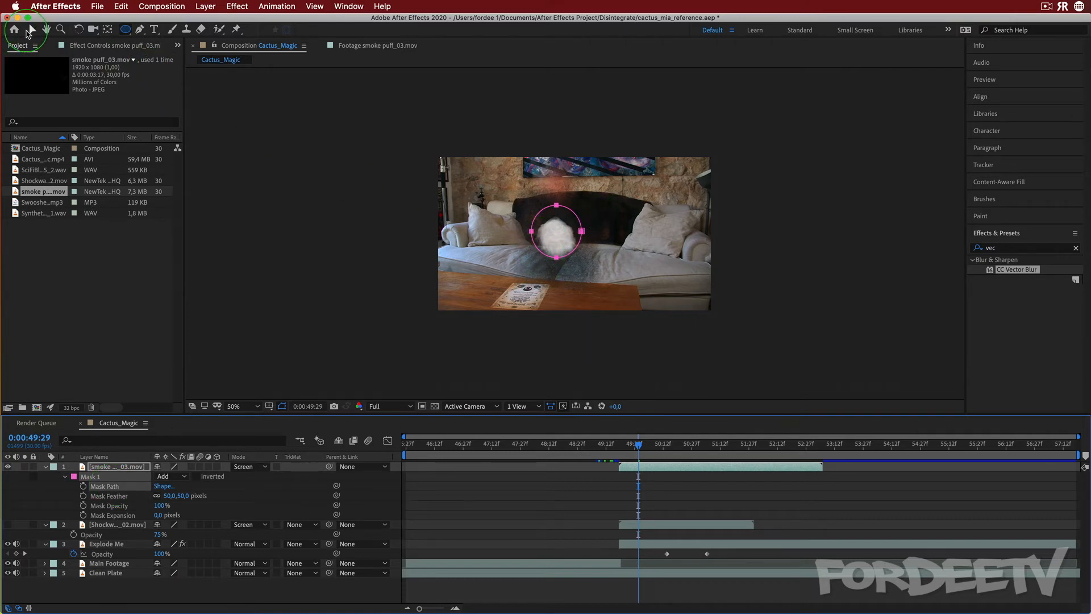
pyautogui.click(30, 30)
pyautogui.moveTo(530, 223)
pyautogui.mouseDown()
pyautogui.moveTo(570, 249)
pyautogui.moveTo(526, 238)
pyautogui.mouseUp()
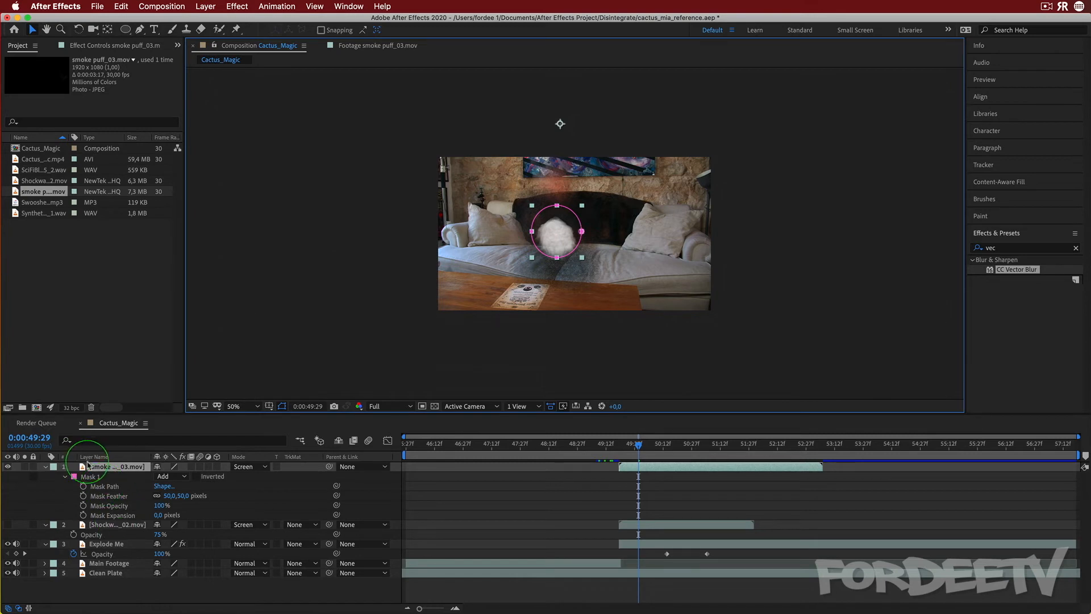
pyautogui.click(107, 486)
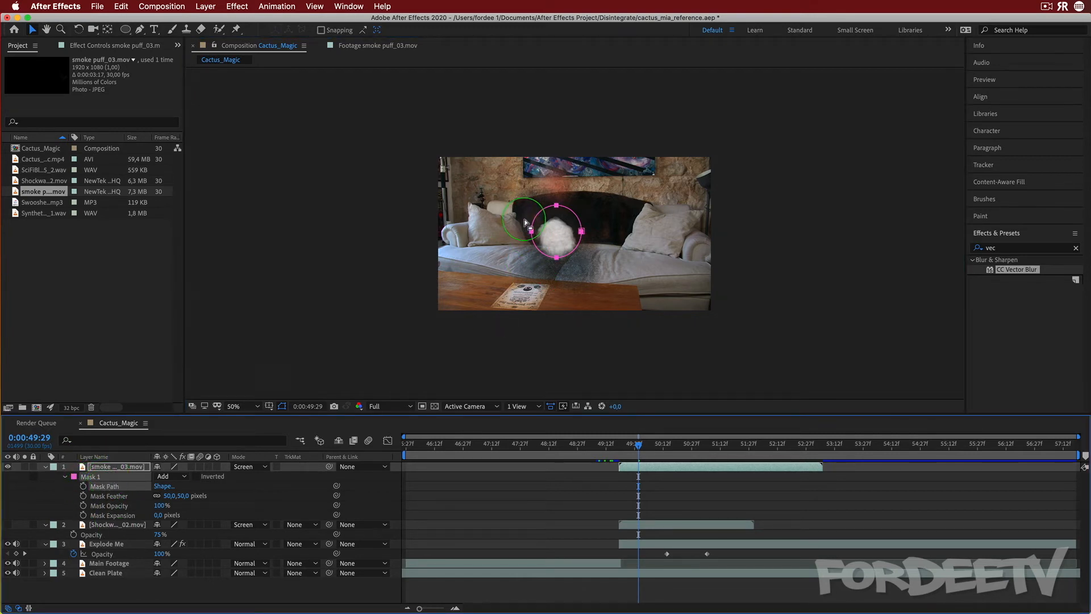
pyautogui.moveTo(531, 233)
pyautogui.mouseDown()
pyautogui.moveTo(560, 263)
pyautogui.moveTo(541, 242)
pyautogui.mouseUp()
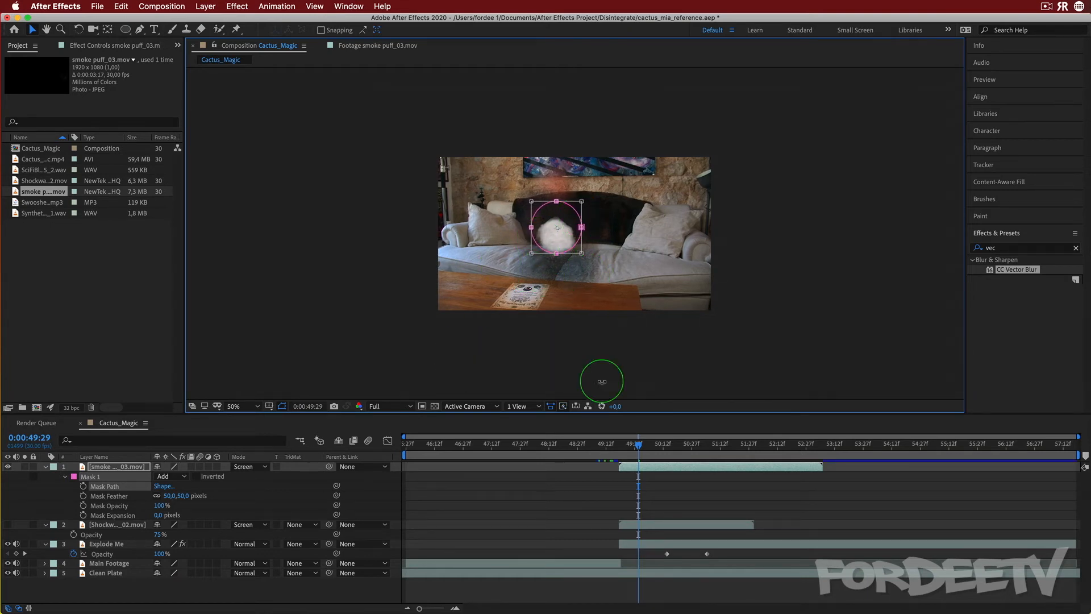
pyautogui.moveTo(634, 444)
pyautogui.mouseDown()
pyautogui.moveTo(625, 447)
pyautogui.moveTo(704, 439)
pyautogui.moveTo(626, 446)
pyautogui.moveTo(653, 449)
pyautogui.mouseUp()
pyautogui.click(205, 497)
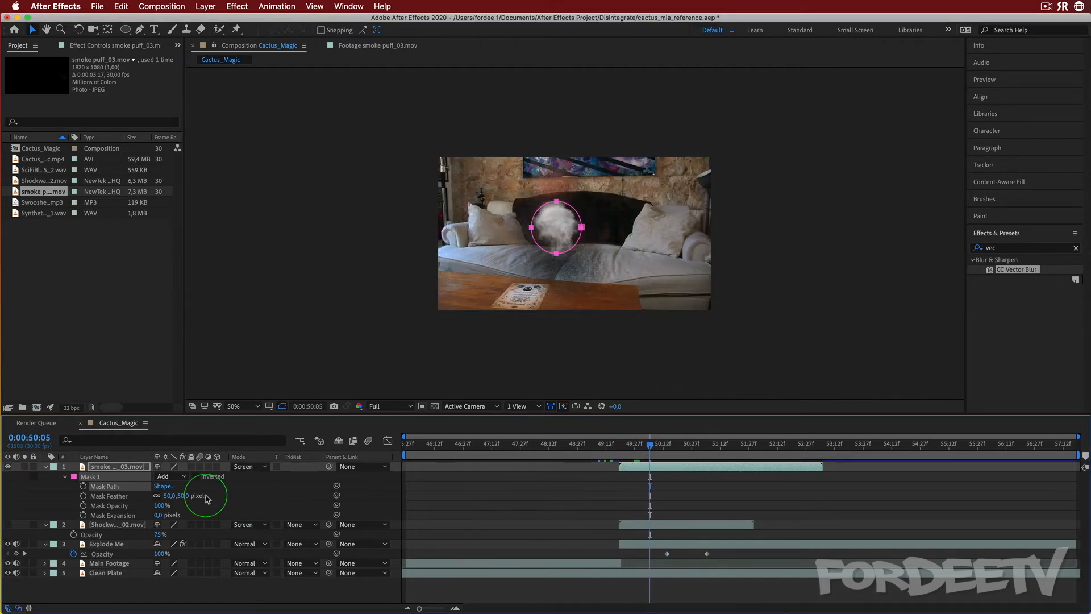
# Set the smoke layer's Opacity to 40%
pyautogui.click(117, 467)
pyautogui.press('t')
pyautogui.click(163, 477)
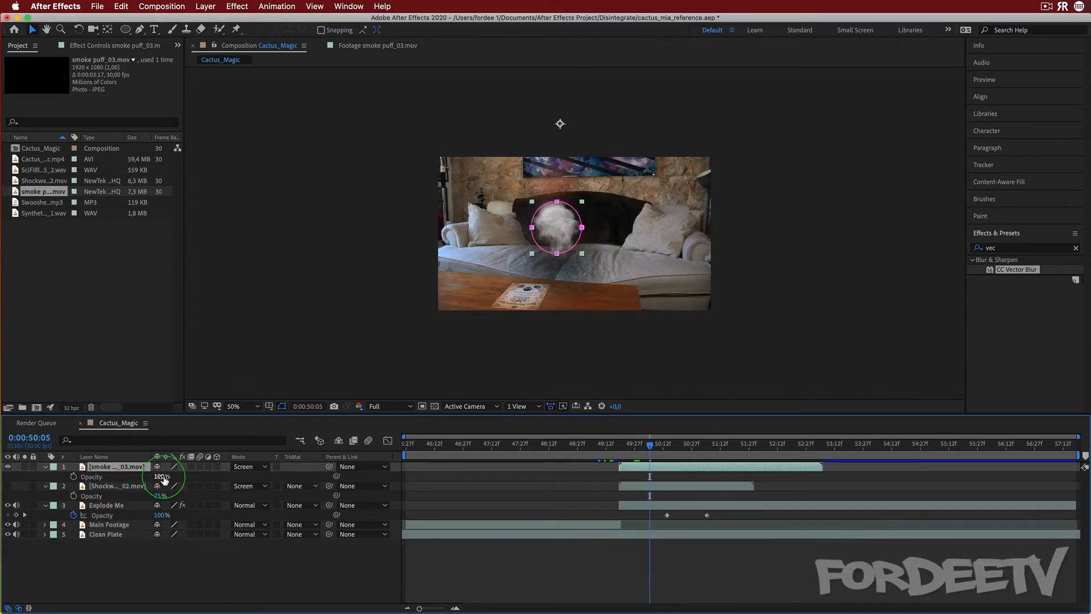
pyautogui.write('4')
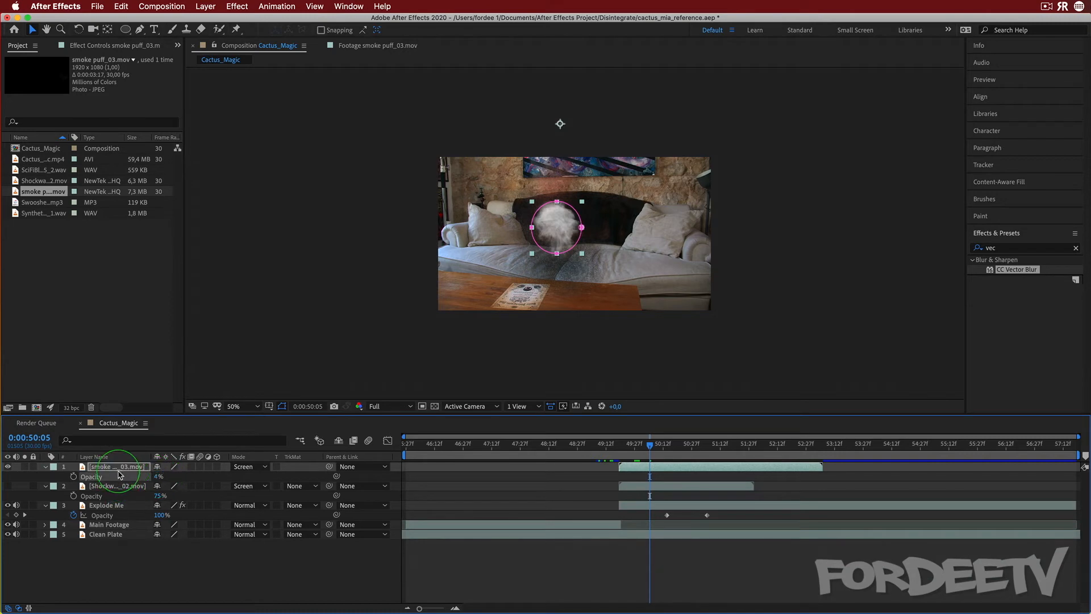
pyautogui.press('Return')
pyautogui.click(155, 477)
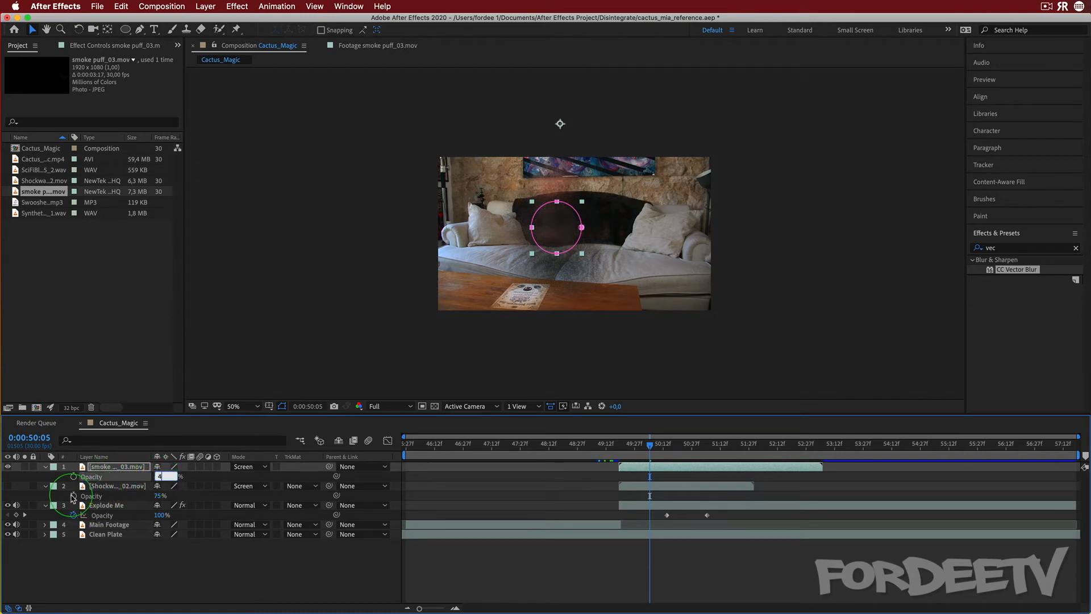
pyautogui.write('40')
pyautogui.press('Return')
pyautogui.click(560, 386)
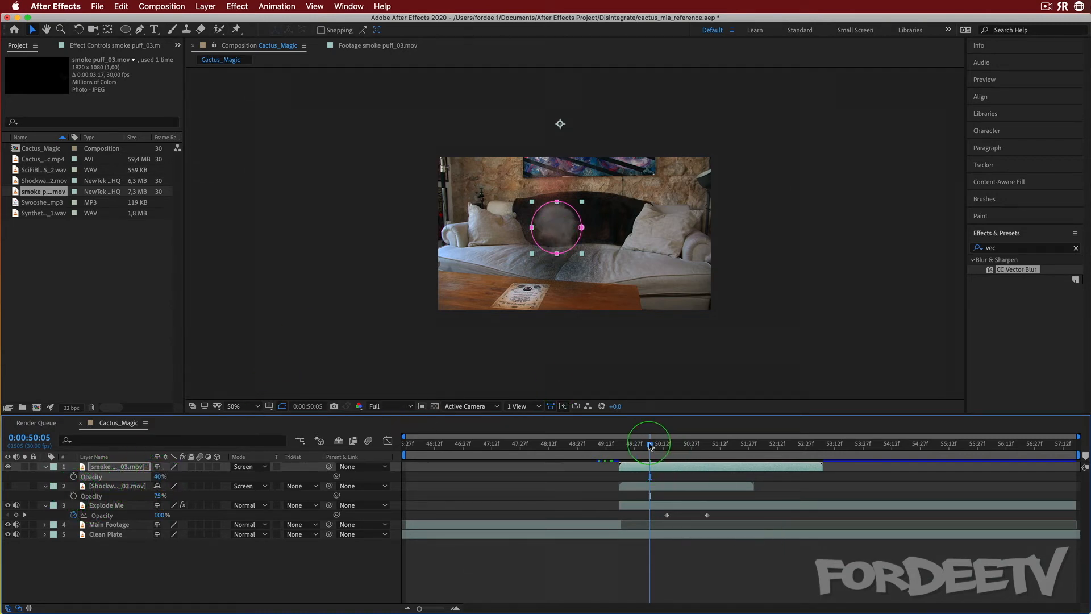
# Apply the Turbulent Displace effect to the smoke layer
pyautogui.moveTo(651, 447); pyautogui.dragTo(625, 459)
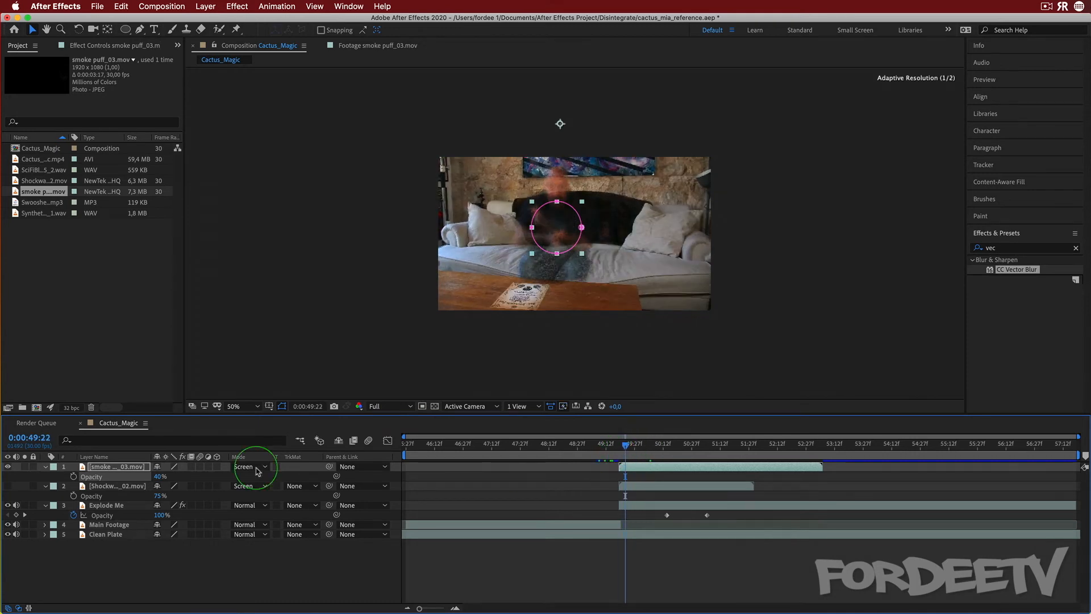
pyautogui.click(162, 477)
pyautogui.click(843, 226)
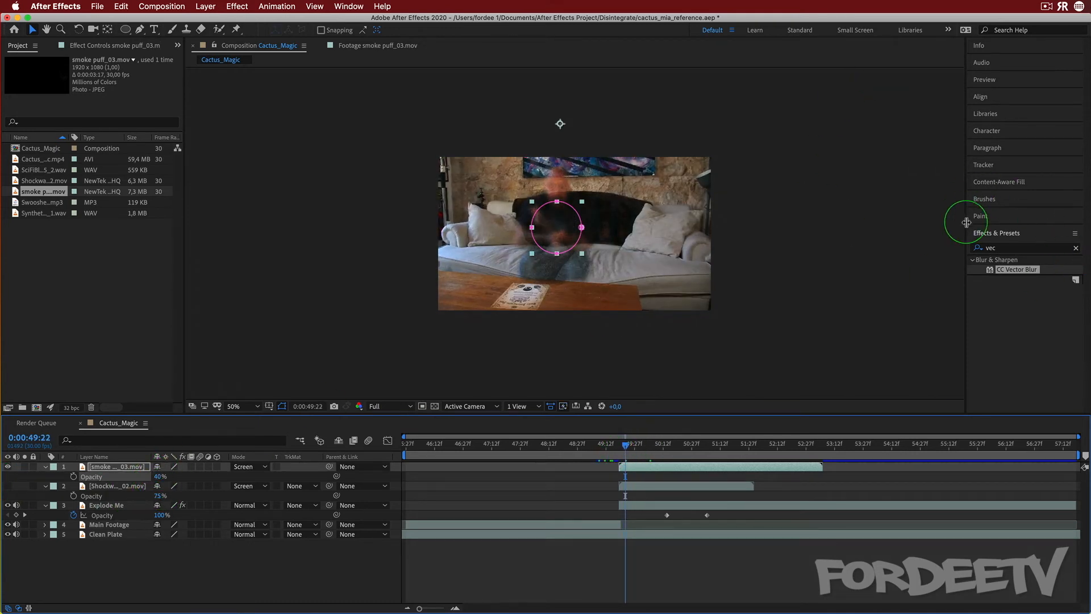
pyautogui.click(1004, 248)
pyautogui.write('turb')
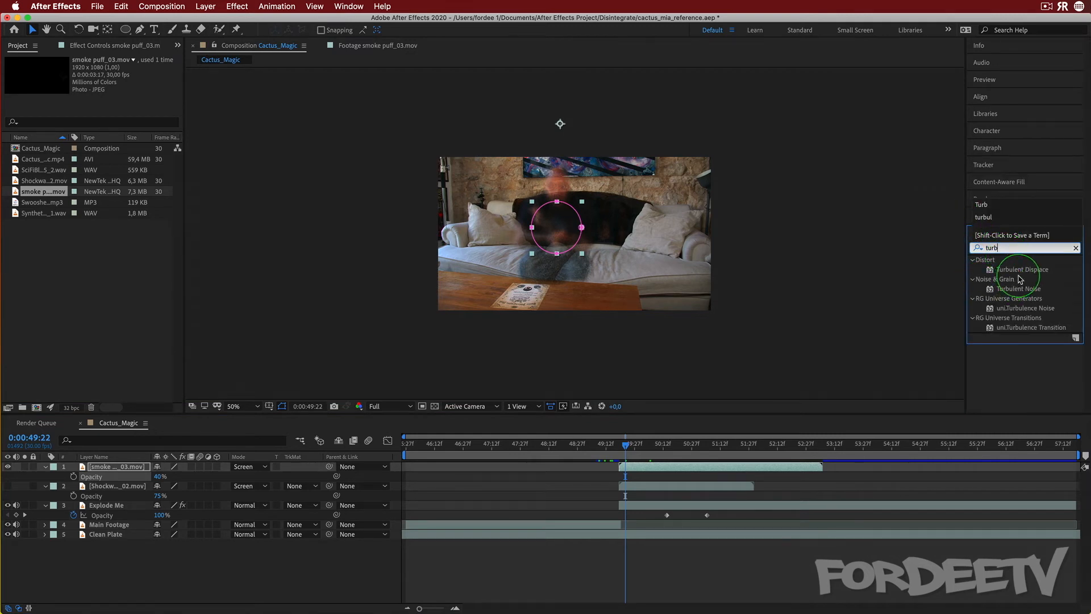
pyautogui.moveTo(1020, 278); pyautogui.dragTo(119, 466)
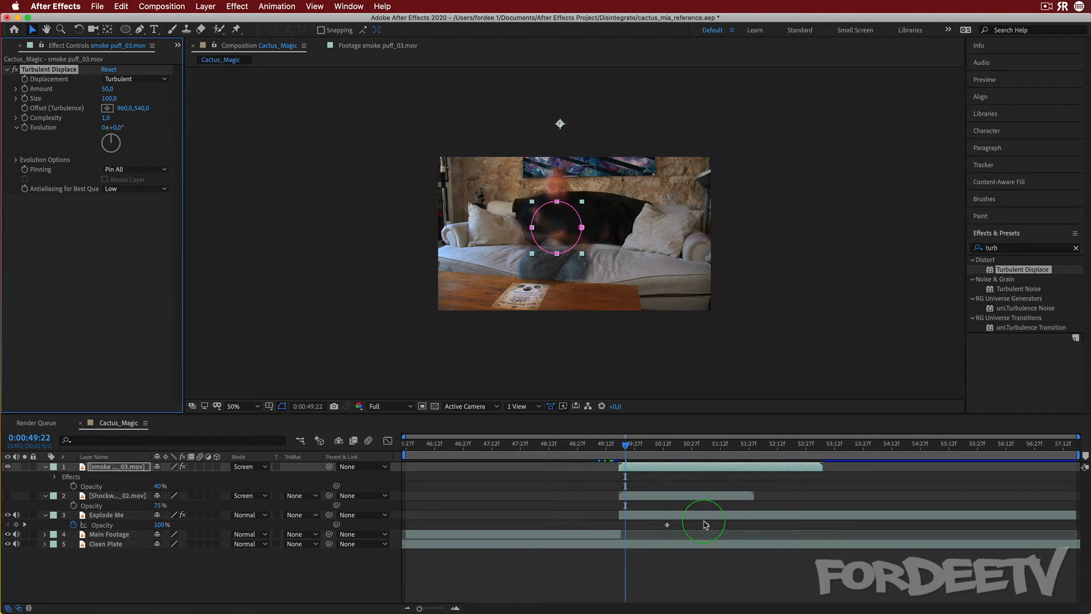
# Keyframe Turbulent Displace Evolution from 0x at 0:00:49:19 to 1x at 0:00:50:13
pyautogui.moveTo(625, 444); pyautogui.dragTo(620, 443)
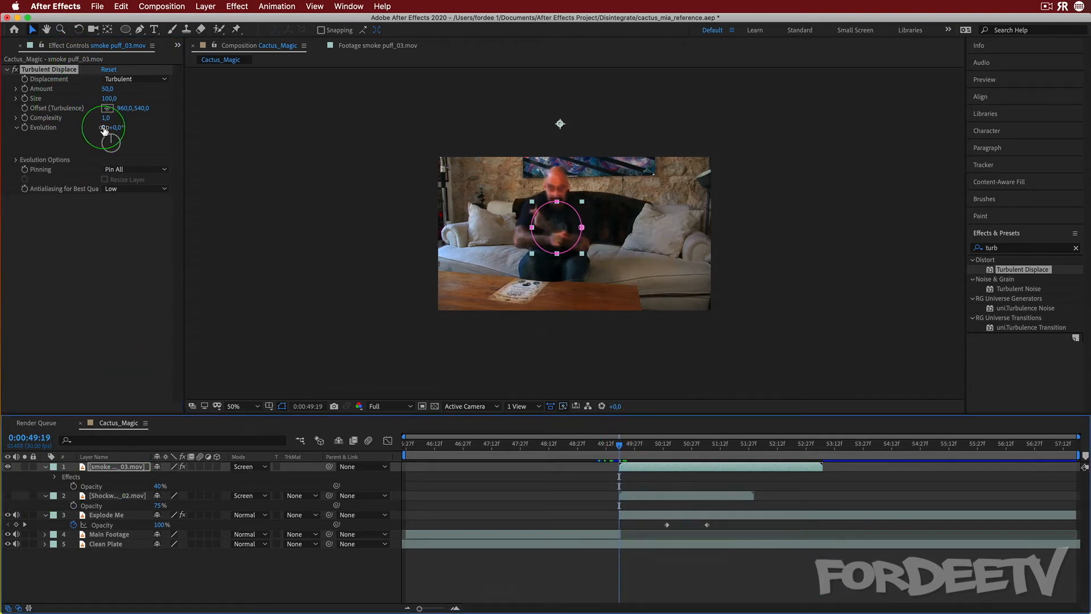
pyautogui.click(27, 128)
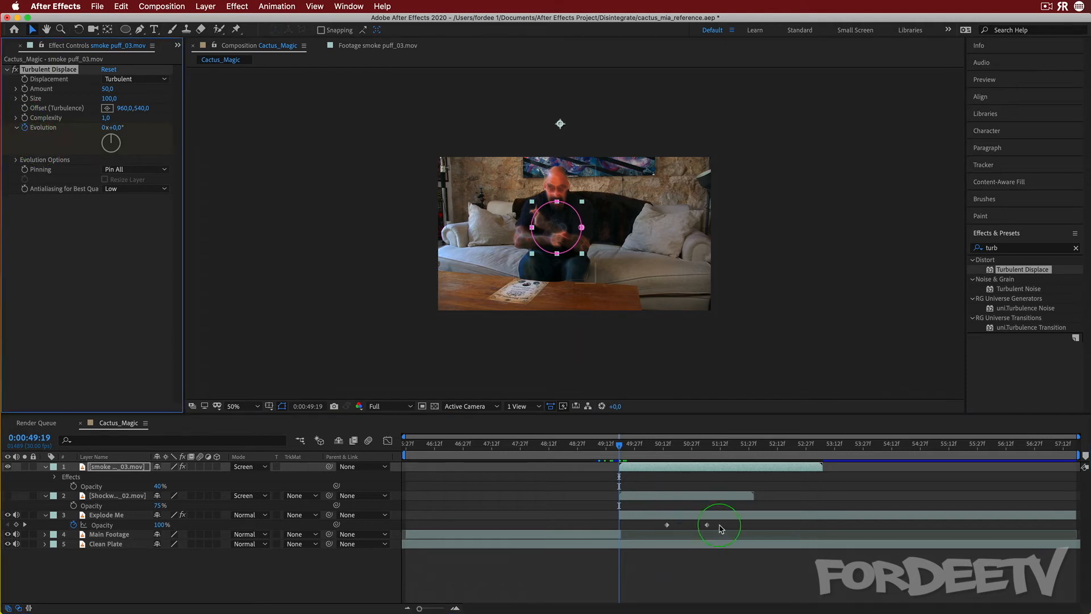
pyautogui.moveTo(621, 445); pyautogui.dragTo(666, 447)
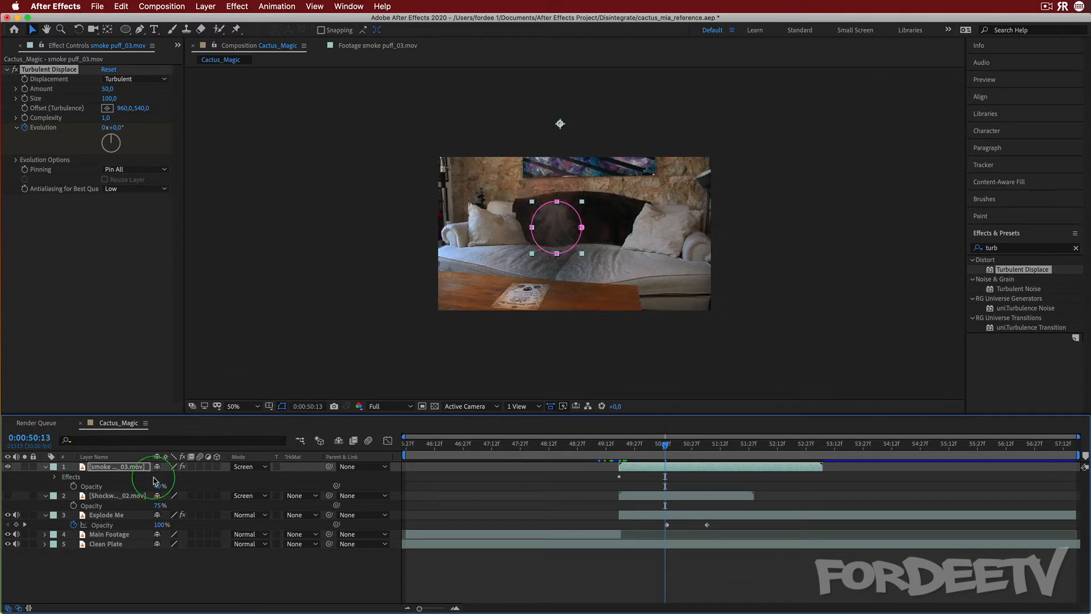
pyautogui.click(102, 129)
pyautogui.write('1')
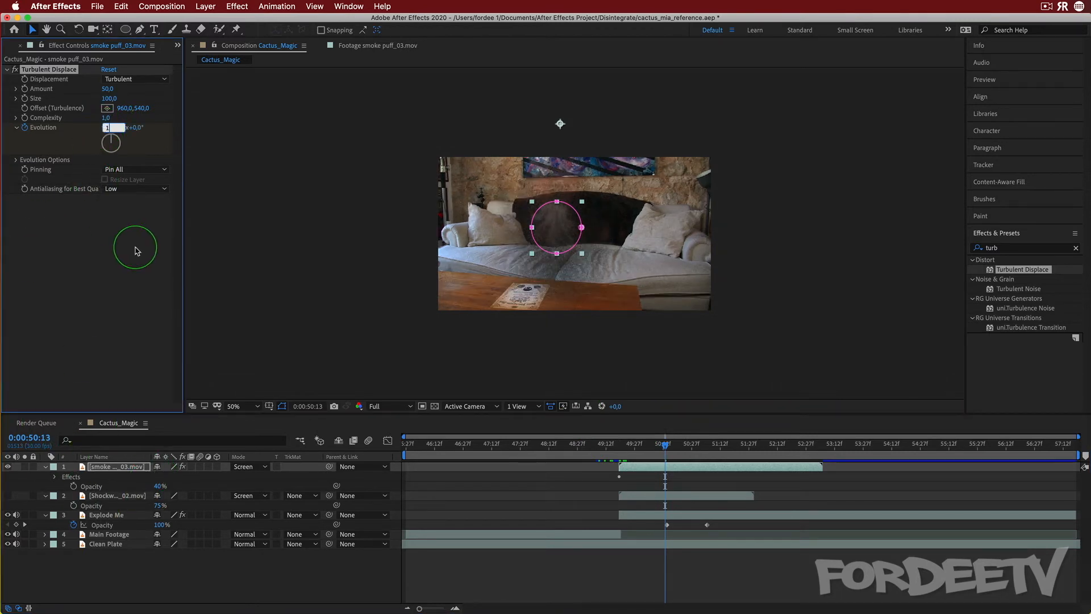
pyautogui.press('Return')
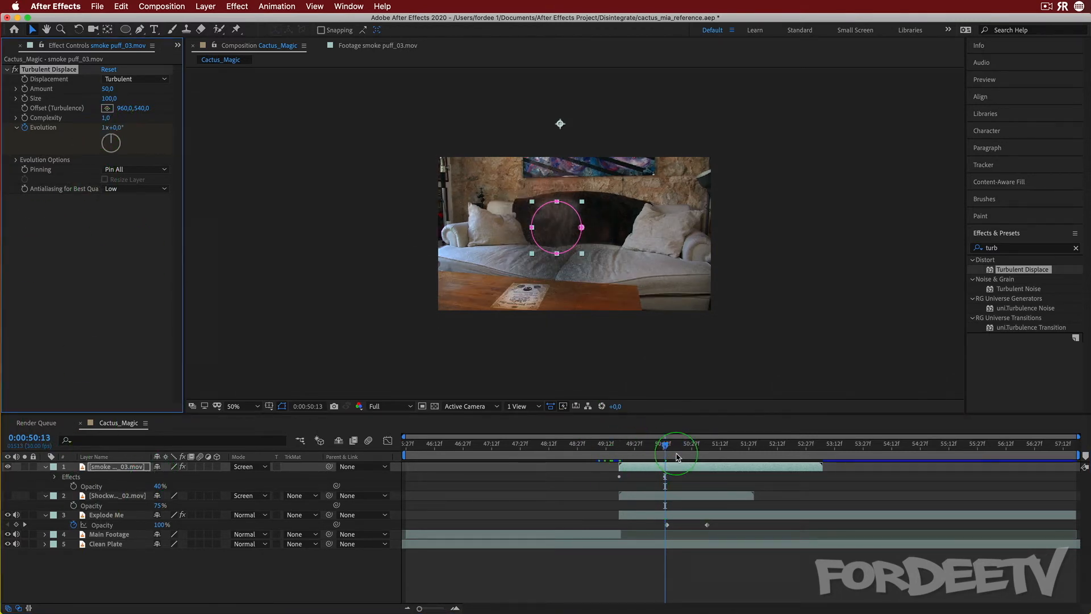
# Preview the smoke and shockwave animation from the start of the smoke
pyautogui.moveTo(678, 457); pyautogui.dragTo(618, 455)
pyautogui.click(75, 487)
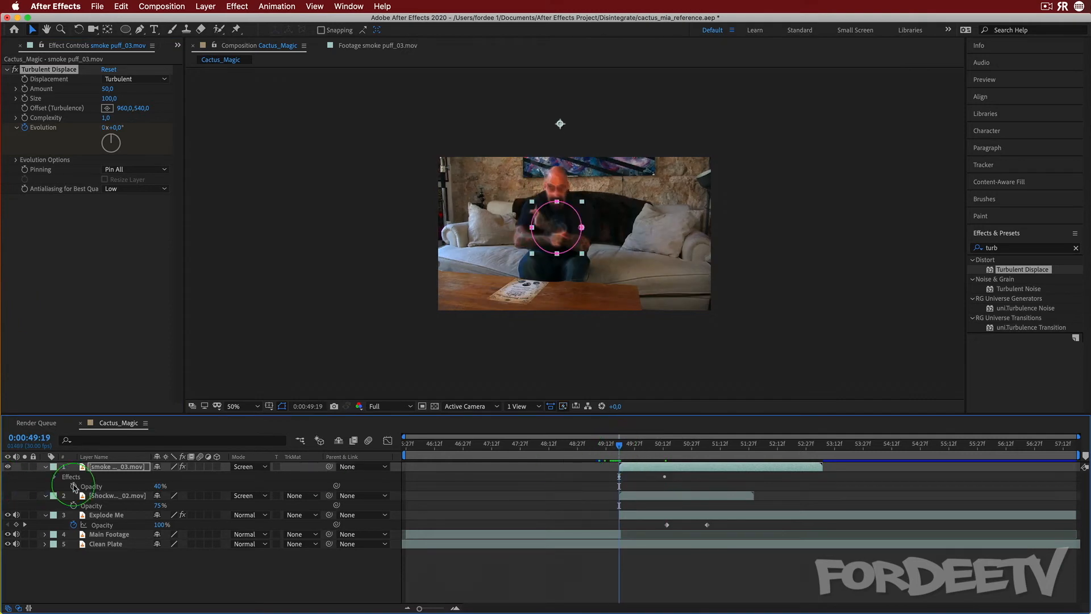
pyautogui.click(120, 496)
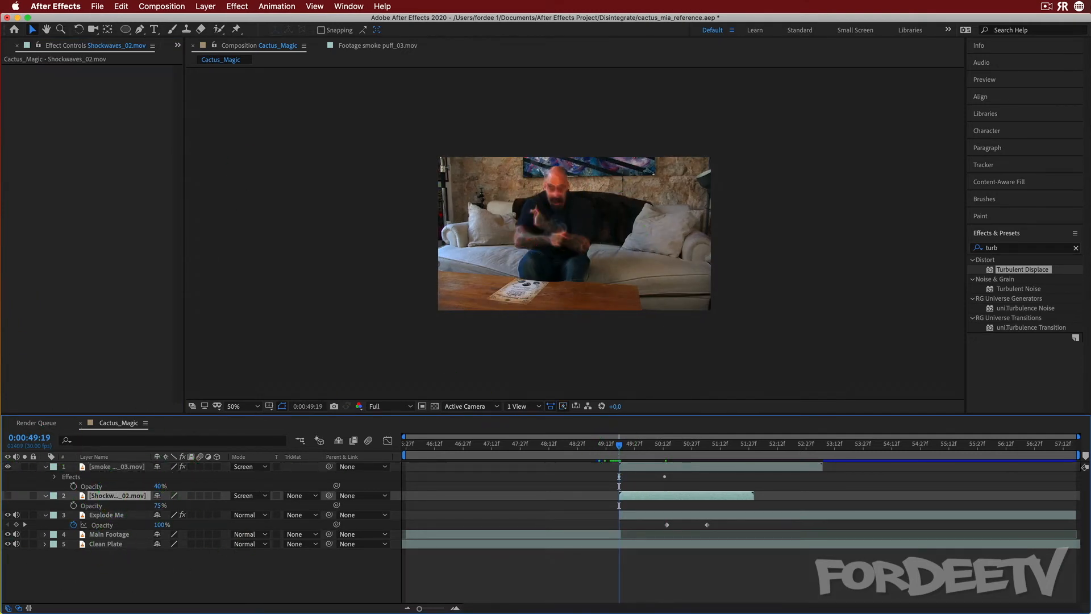
pyautogui.press('space')
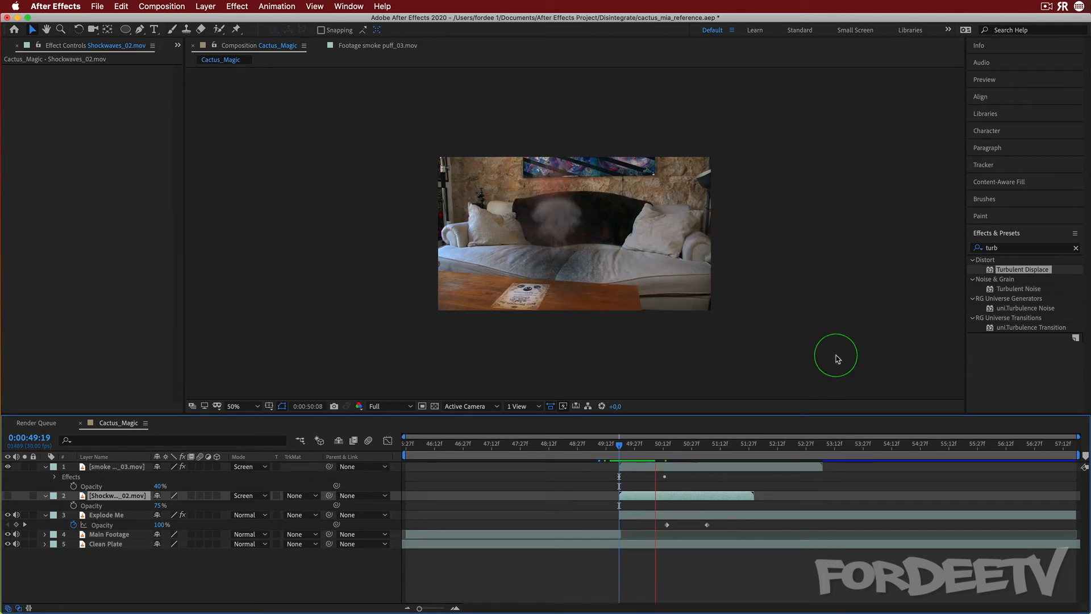
pyautogui.press('space')
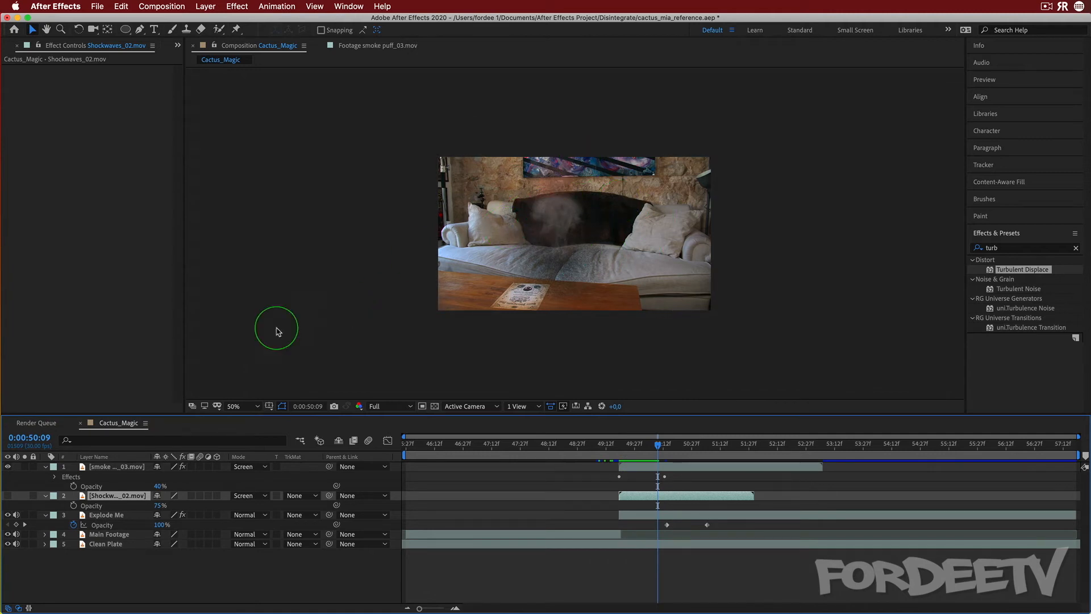
# Scale the smoke layer to 137% and move its position to 860, -392
pyautogui.press('s')
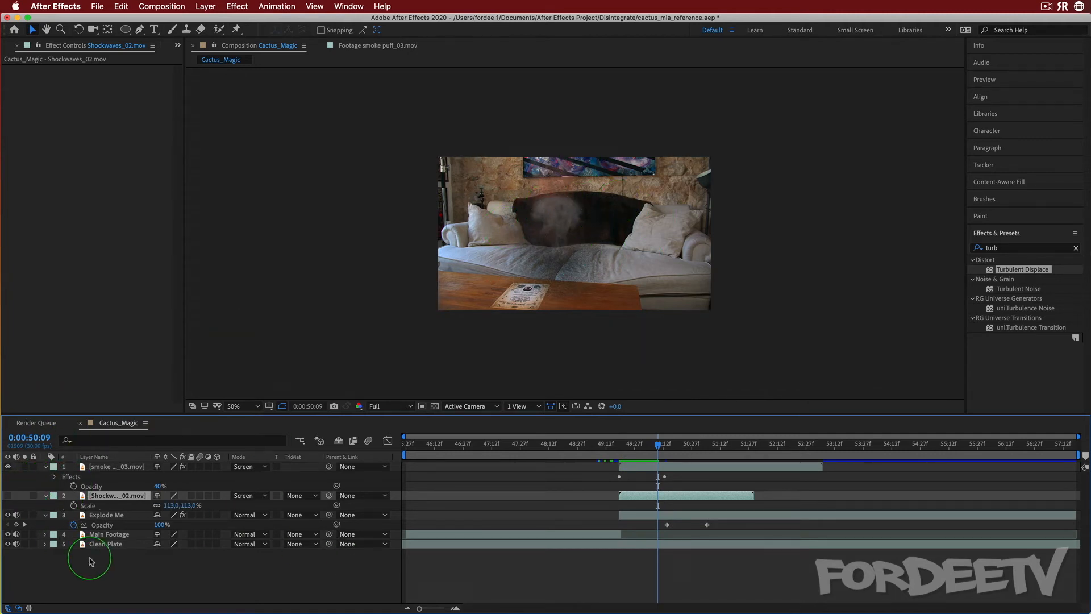
pyautogui.click(95, 471)
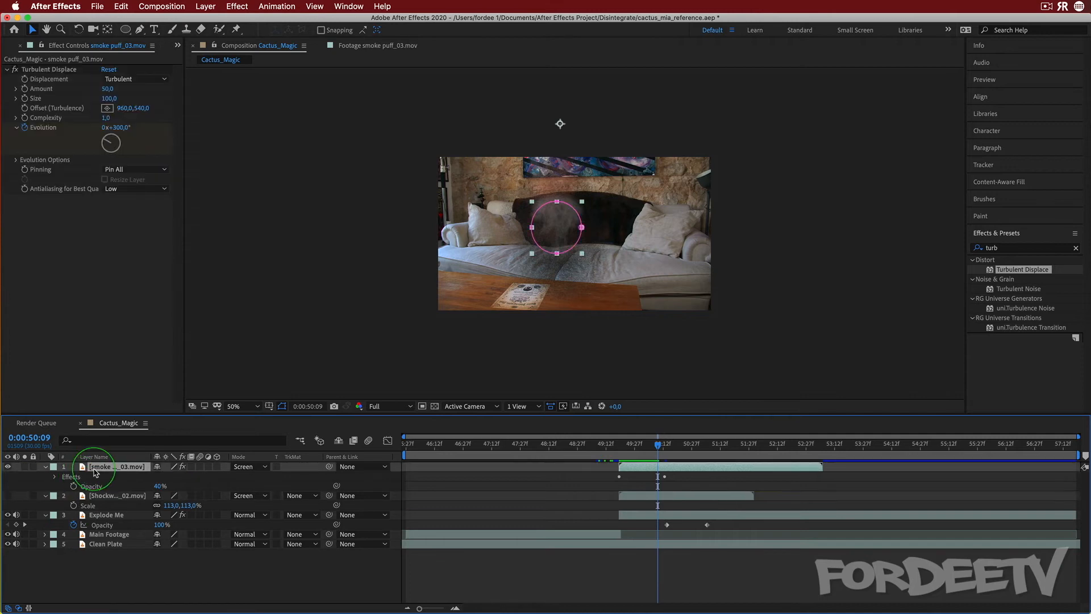
pyautogui.press('s')
pyautogui.moveTo(173, 477); pyautogui.dragTo(192, 476)
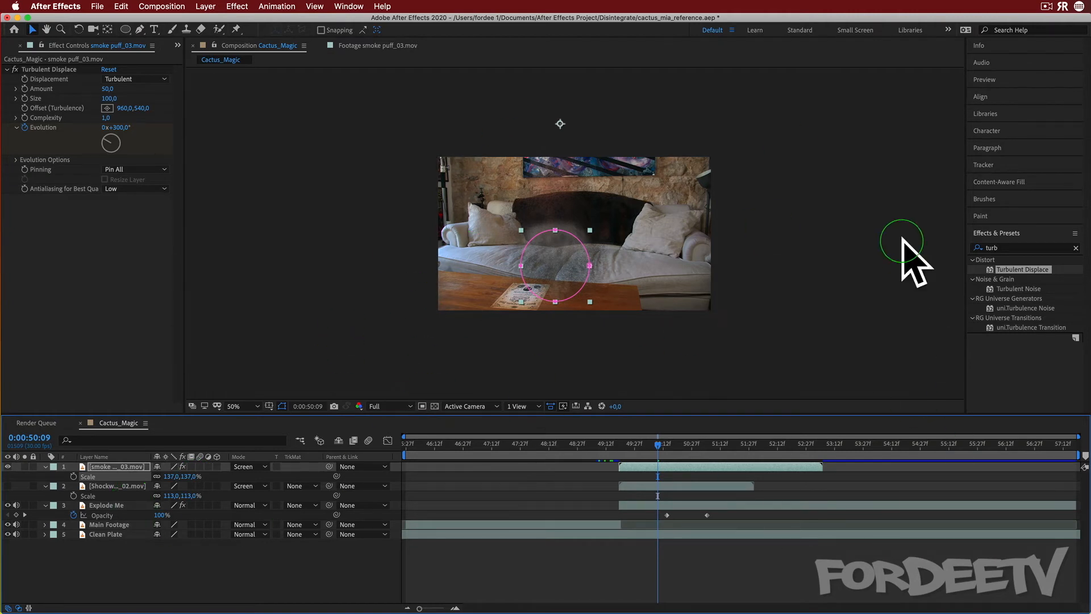
pyautogui.press('p')
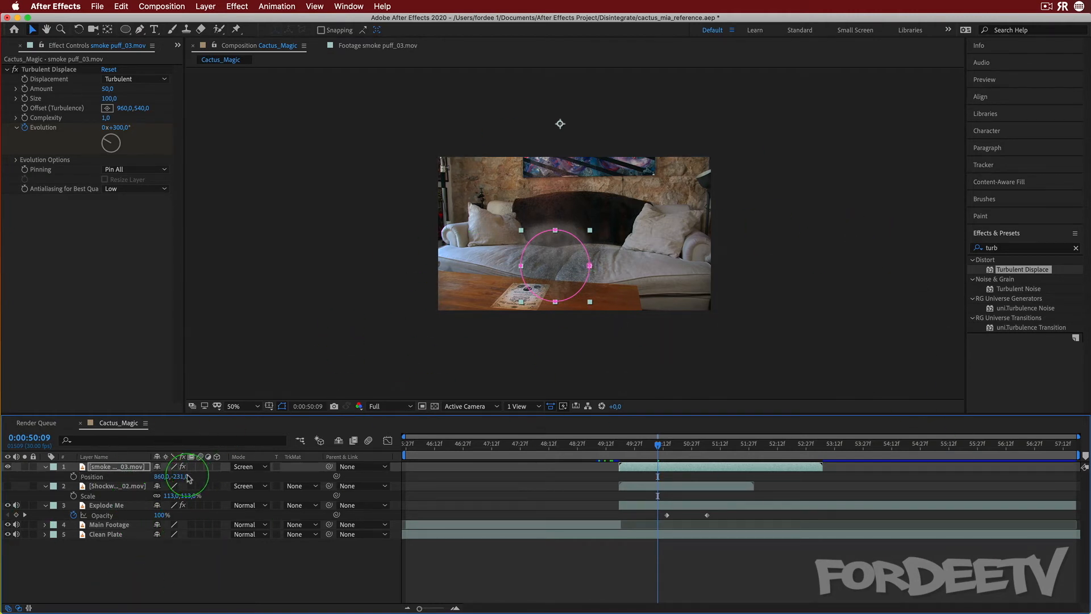
pyautogui.moveTo(155, 473); pyautogui.dragTo(95, 475)
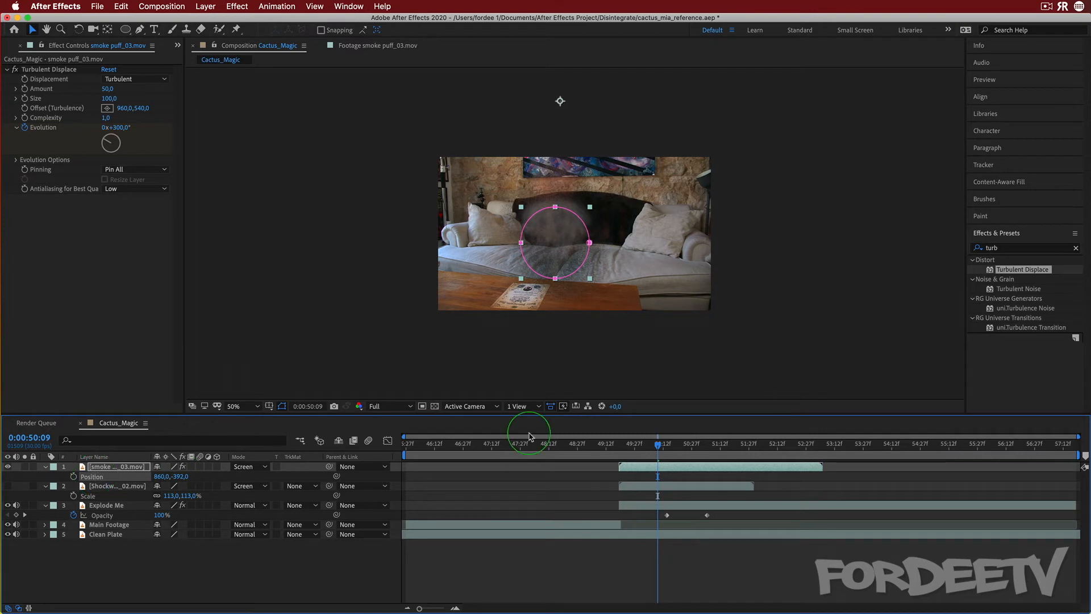
# Preview the effect, toggling the shockwave layer's visibility off and on to compare
pyautogui.moveTo(660, 449); pyautogui.dragTo(623, 451)
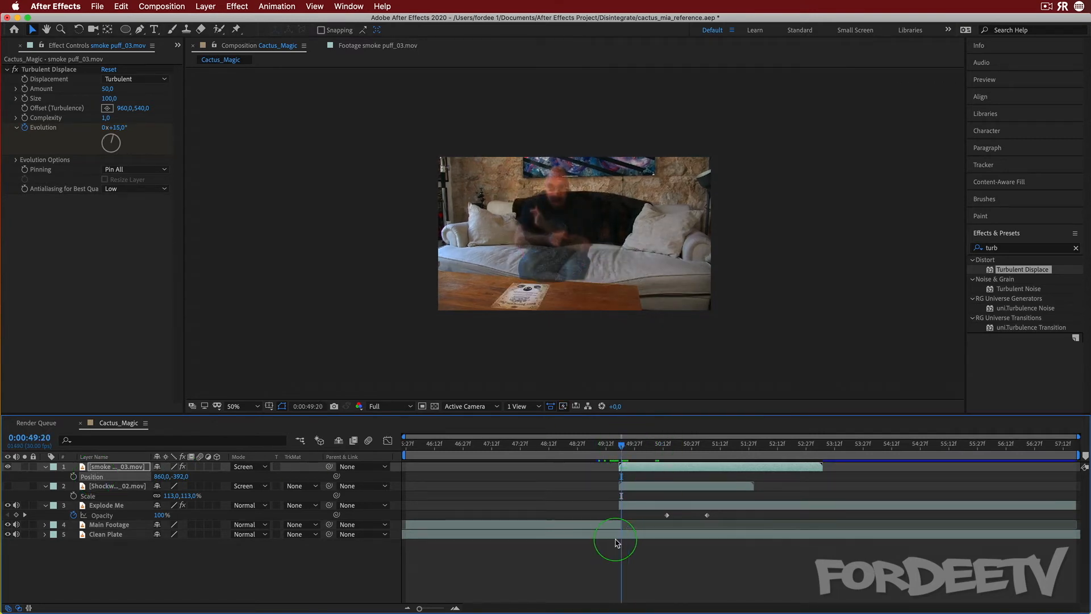
pyautogui.press('space')
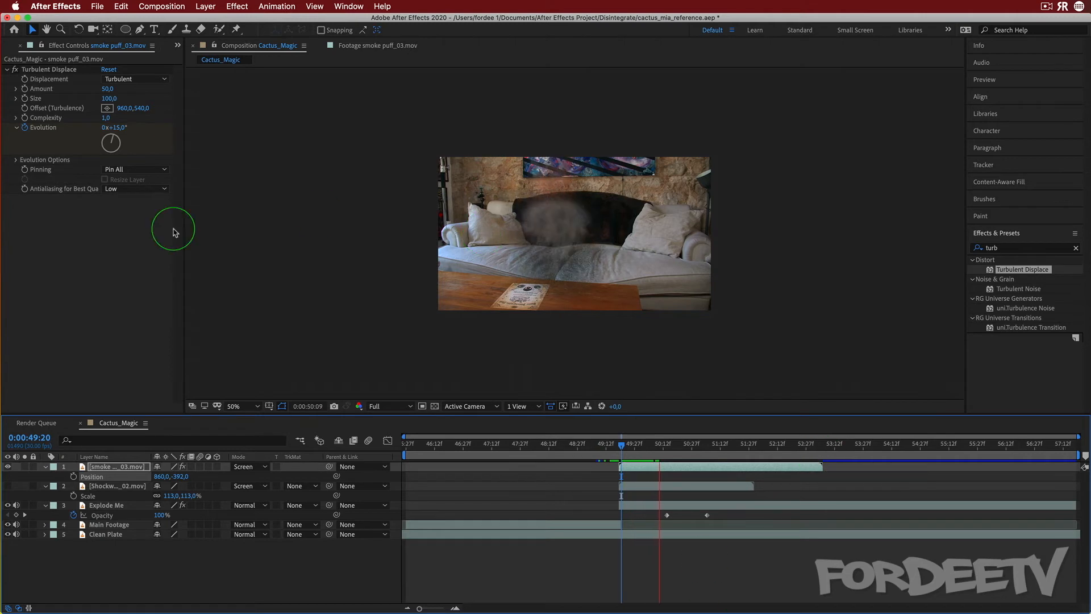
pyautogui.press('space')
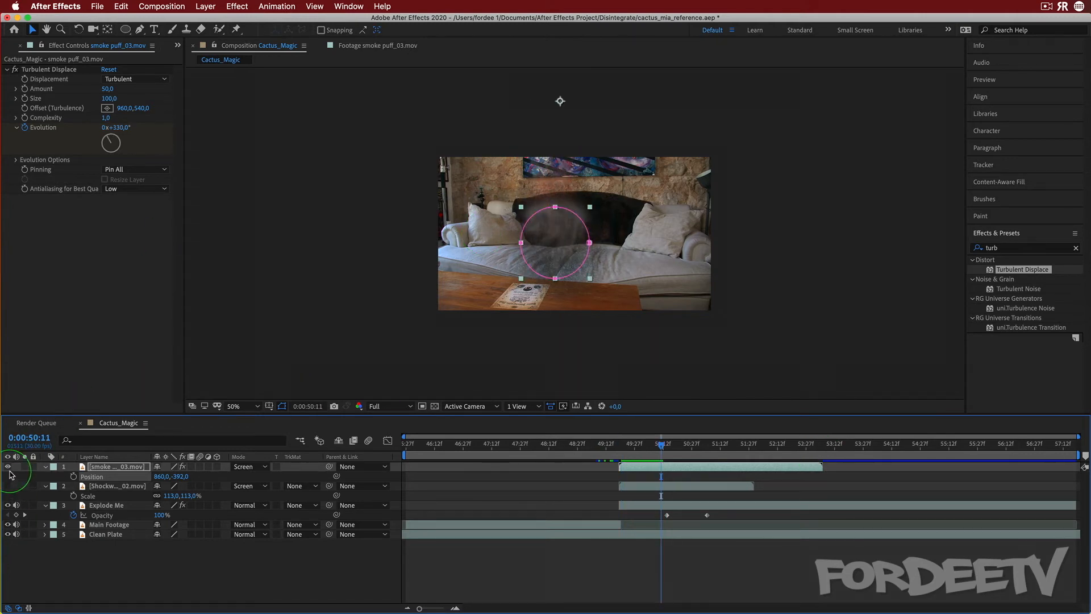
pyautogui.click(12, 494)
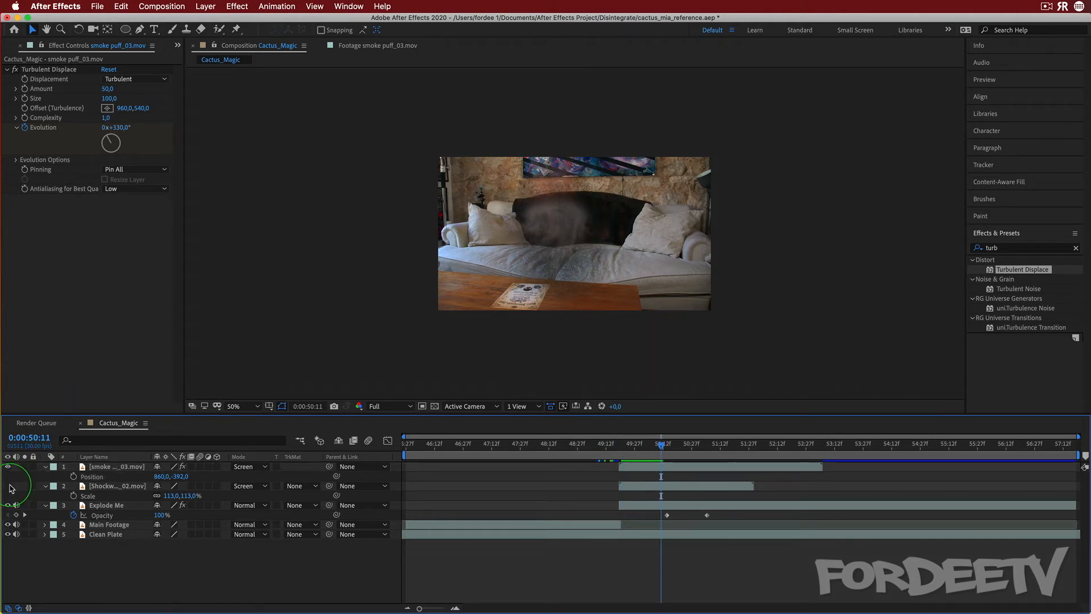
pyautogui.click(10, 486)
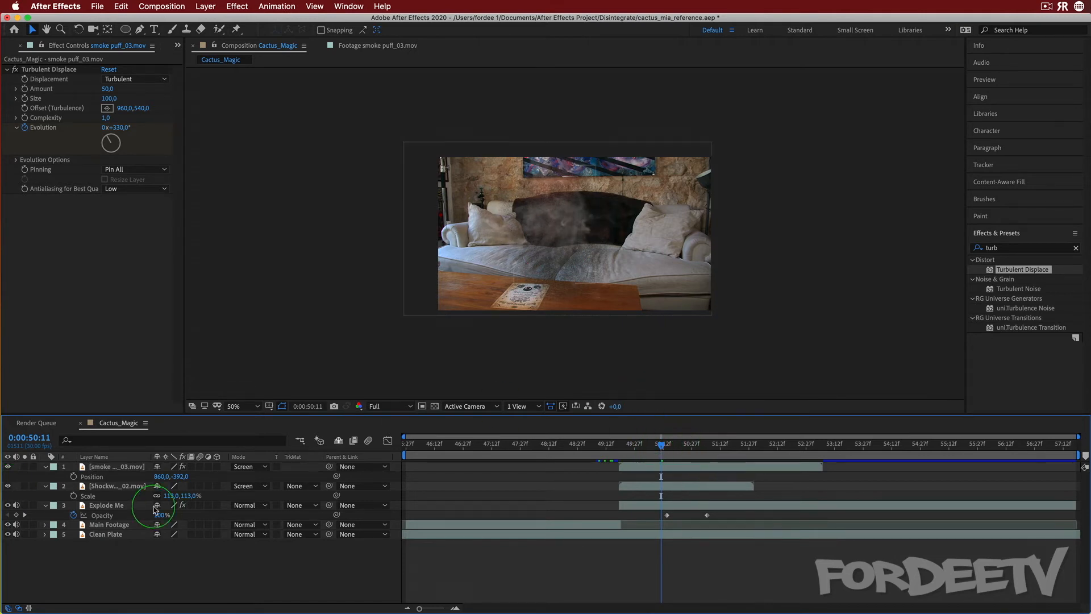
# Set the smoke layer's Opacity to 30%
pyautogui.click(125, 467)
pyautogui.press('t')
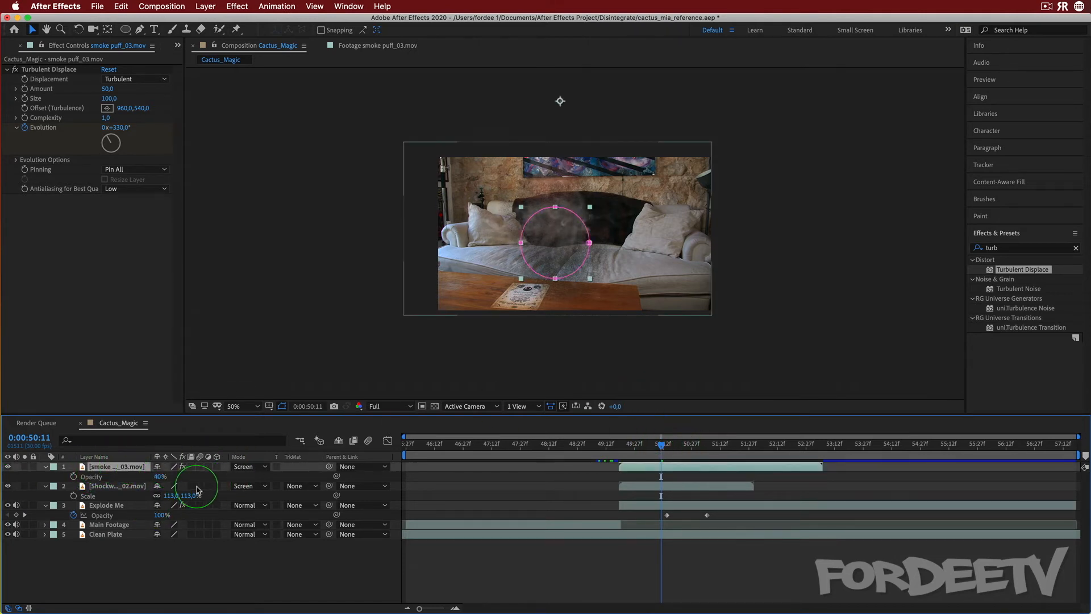
pyautogui.click(161, 477)
pyautogui.write('30')
pyautogui.press('Return')
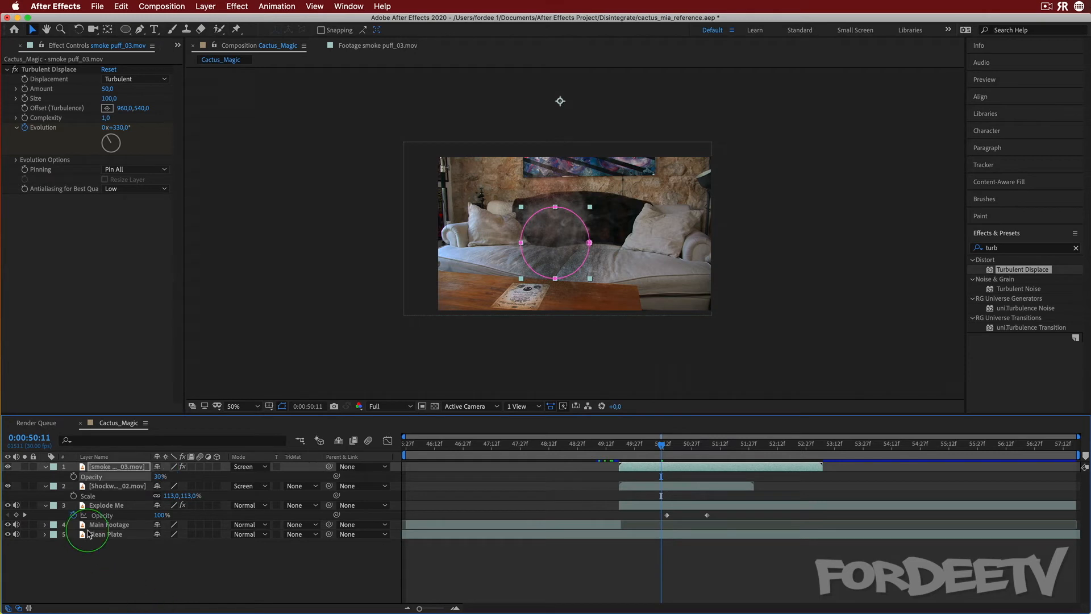
# Preview the effect from the start of the smoke
pyautogui.moveTo(657, 444); pyautogui.dragTo(624, 452)
pyautogui.press('space')
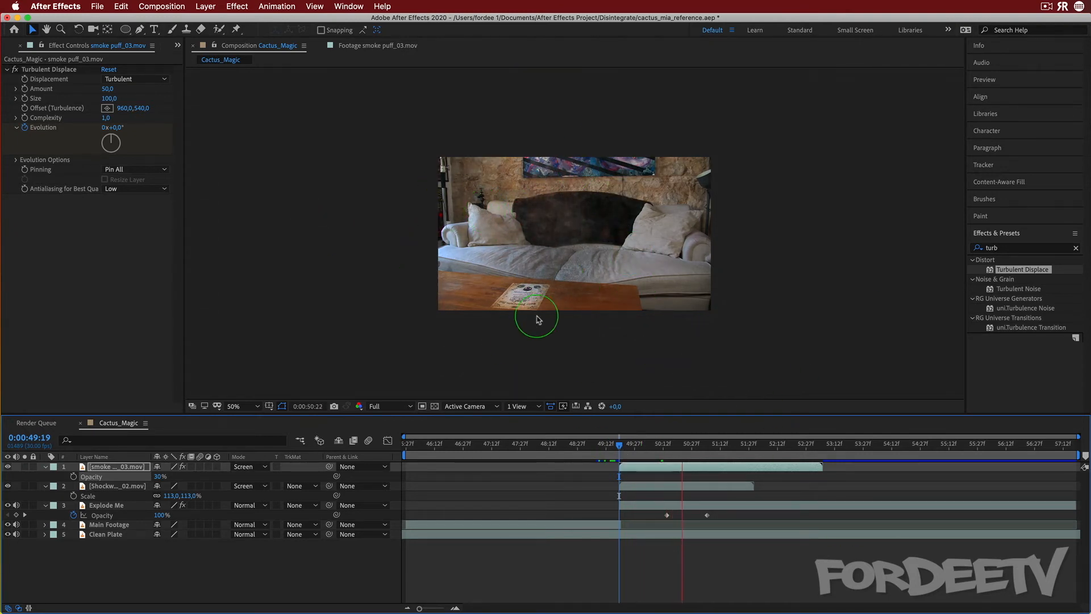
pyautogui.press('space')
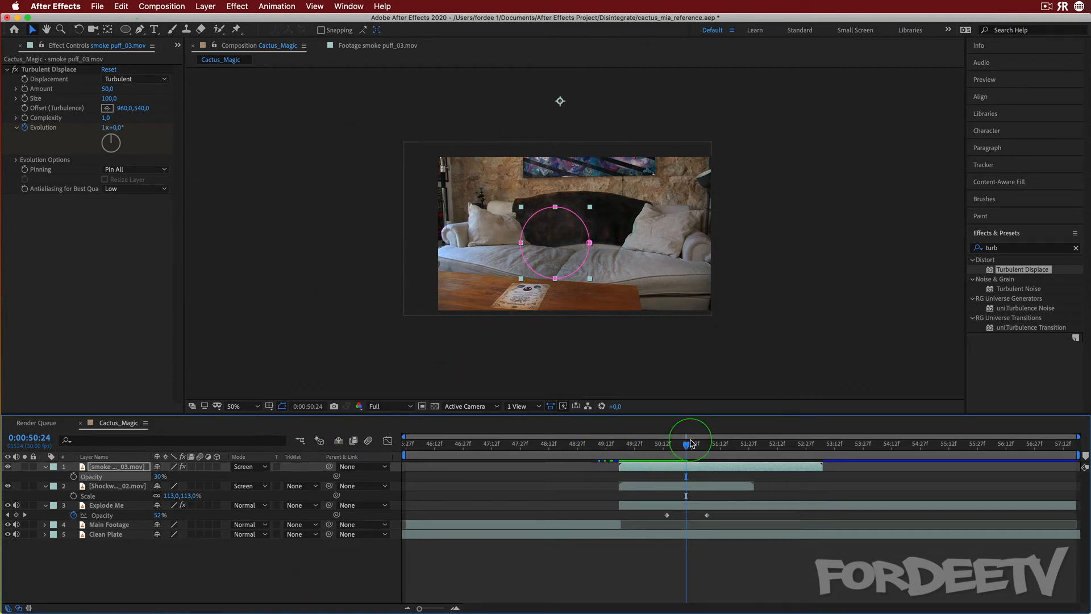
pyautogui.moveTo(691, 444); pyautogui.dragTo(621, 452)
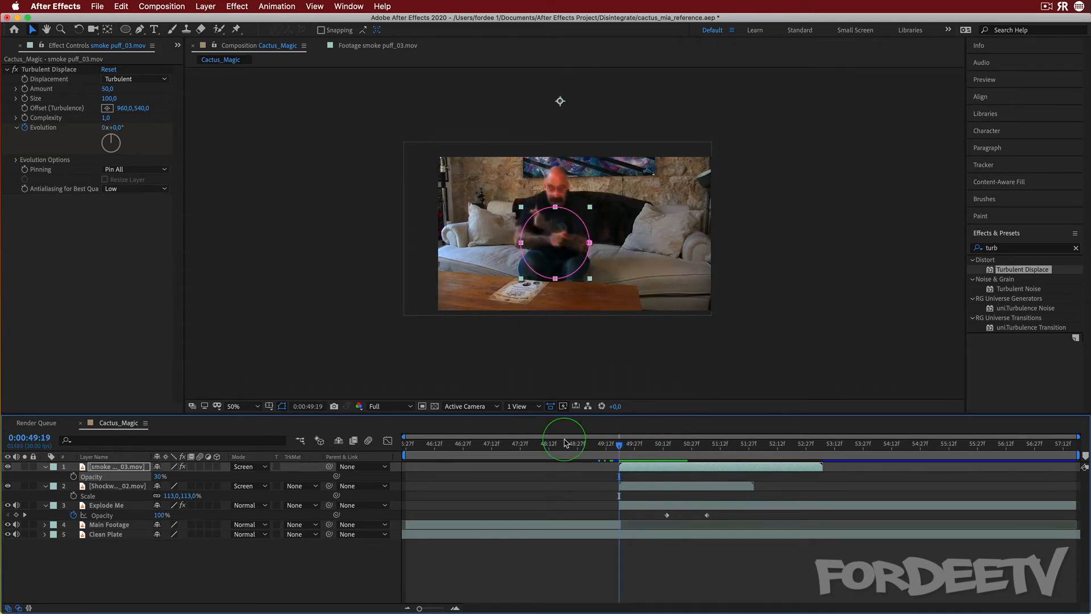
# Create a new composition-sized black solid layer named Particles
pyautogui.click(206, 6)
pyautogui.moveTo(227, 20)
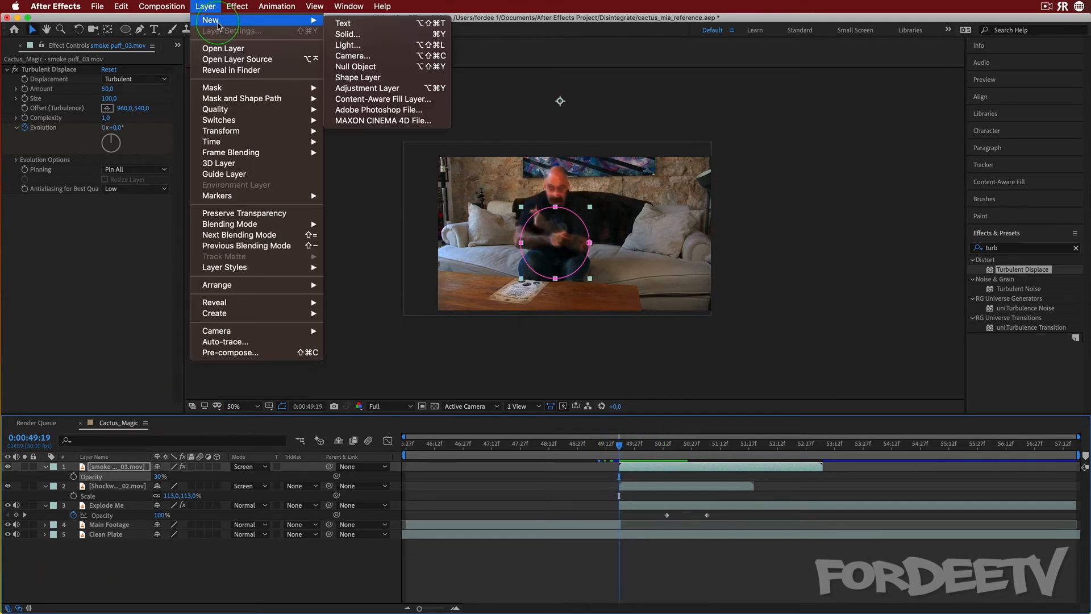
pyautogui.click(329, 36)
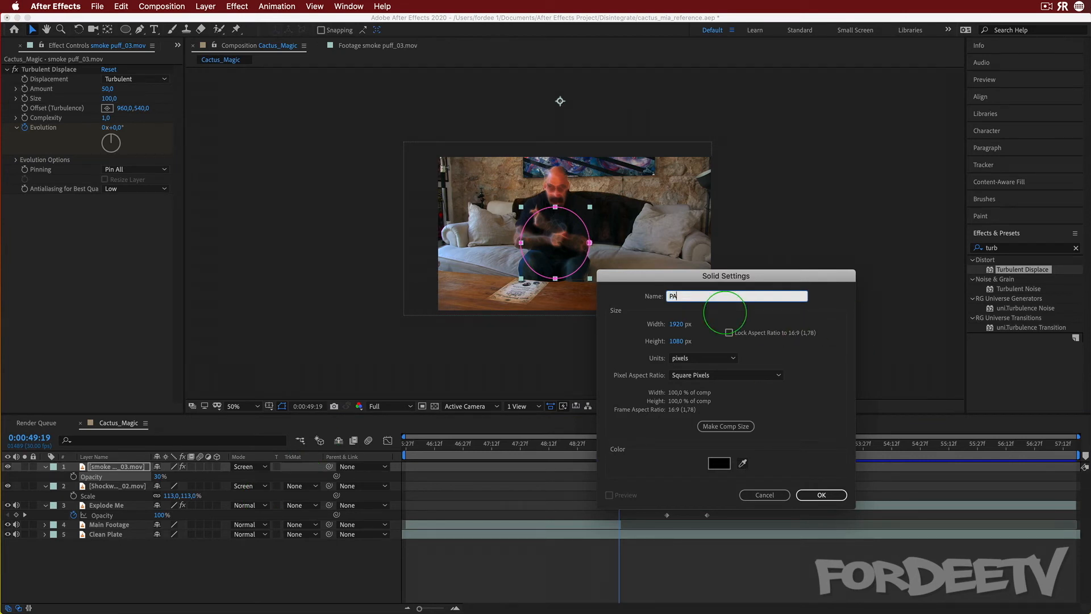
pyautogui.press('Return')
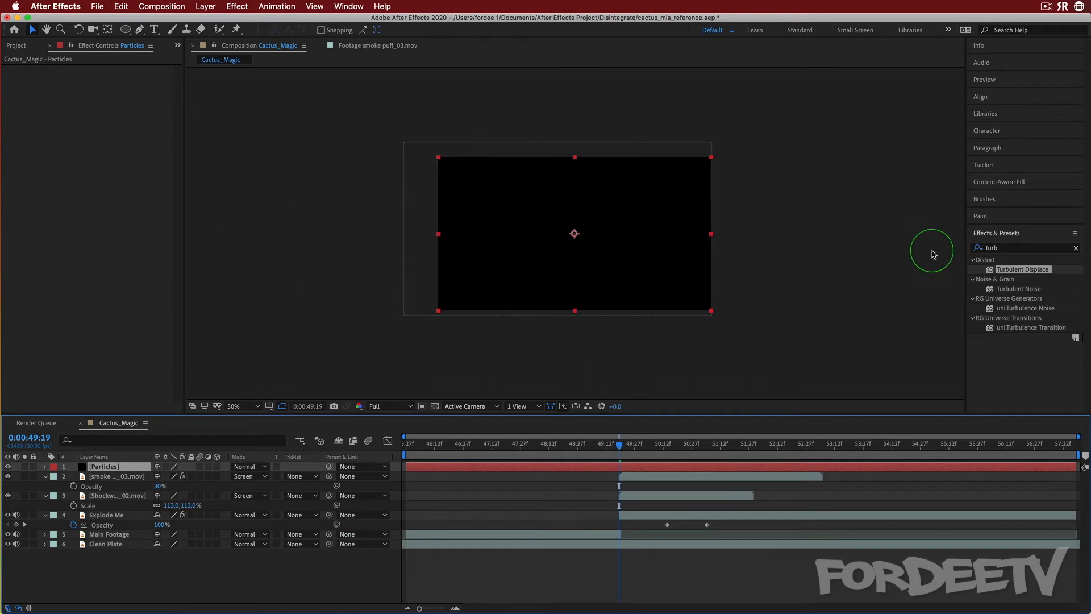
# Apply Trapcode Particular to the Particles solid and fit the viewer to the window
pyautogui.click(995, 249)
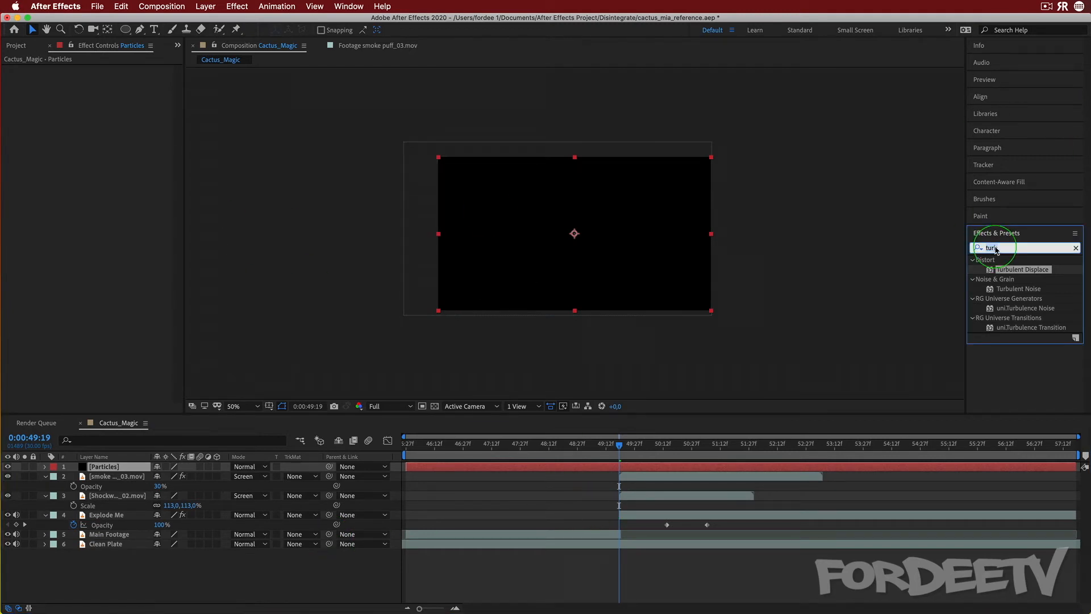
pyautogui.write('partic')
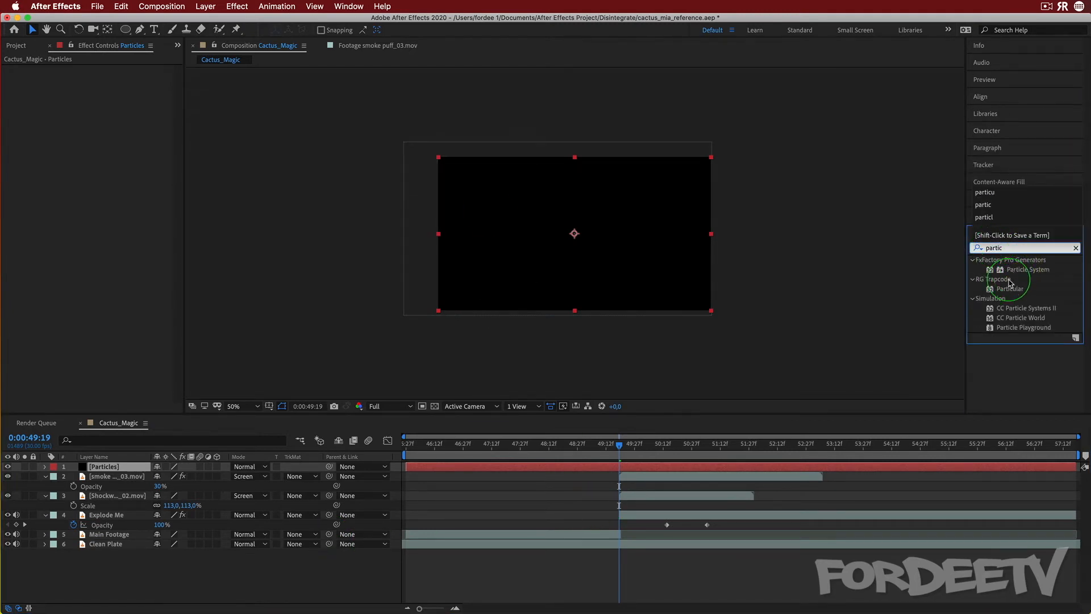
pyautogui.moveTo(1006, 291); pyautogui.dragTo(87, 464)
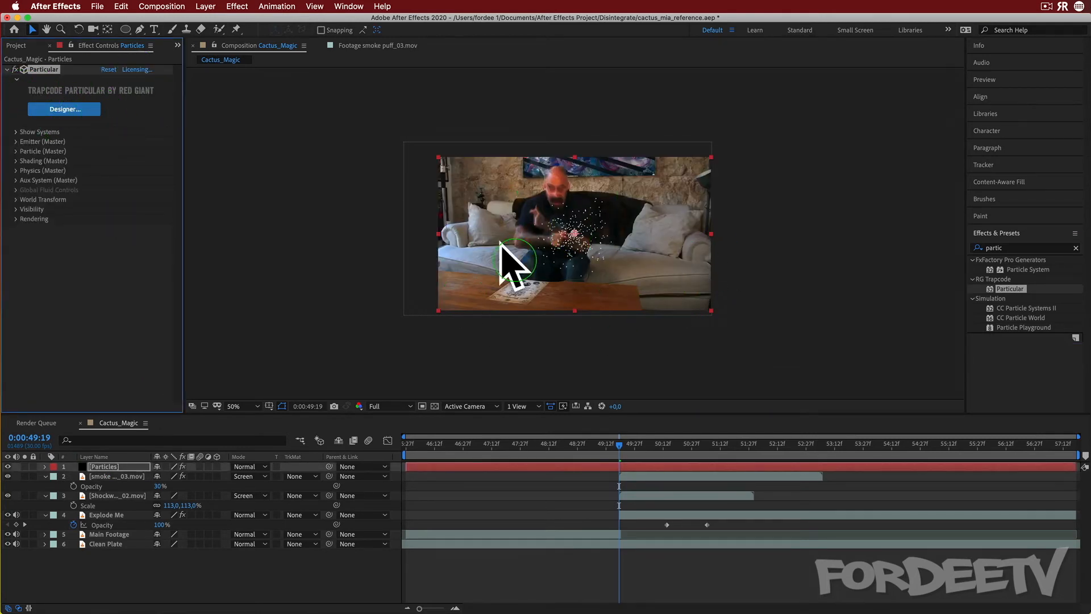
pyautogui.click(242, 406)
pyautogui.click(239, 419)
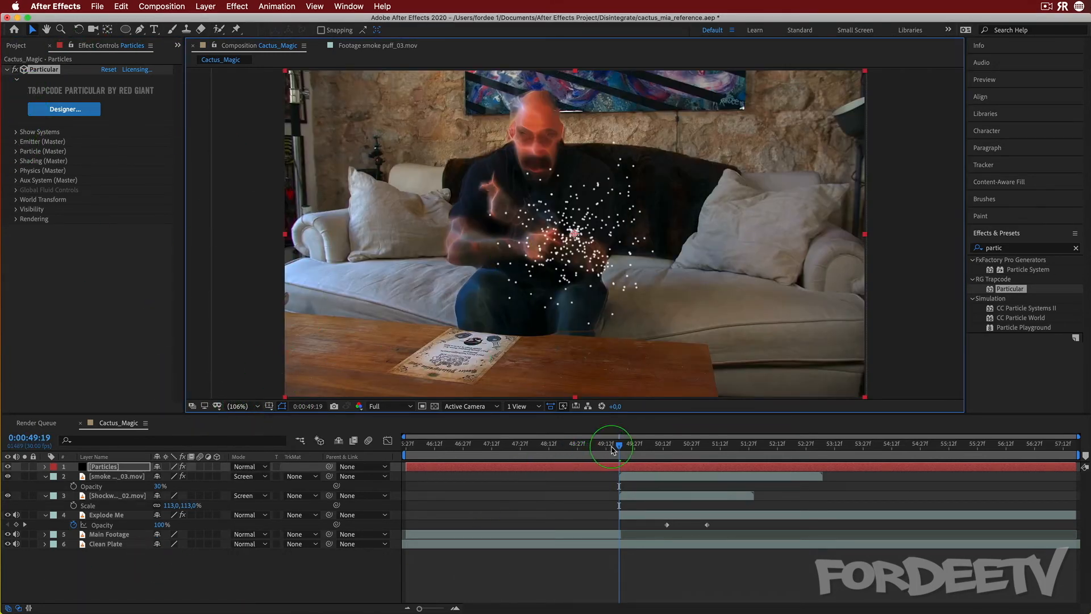
# Open the Particular Designer and apply the Burning Embers preset from the Smoke and Fire multiple-system presets
pyautogui.moveTo(612, 450)
pyautogui.mouseDown()
pyautogui.moveTo(417, 451)
pyautogui.moveTo(962, 458)
pyautogui.moveTo(620, 453)
pyautogui.mouseUp()
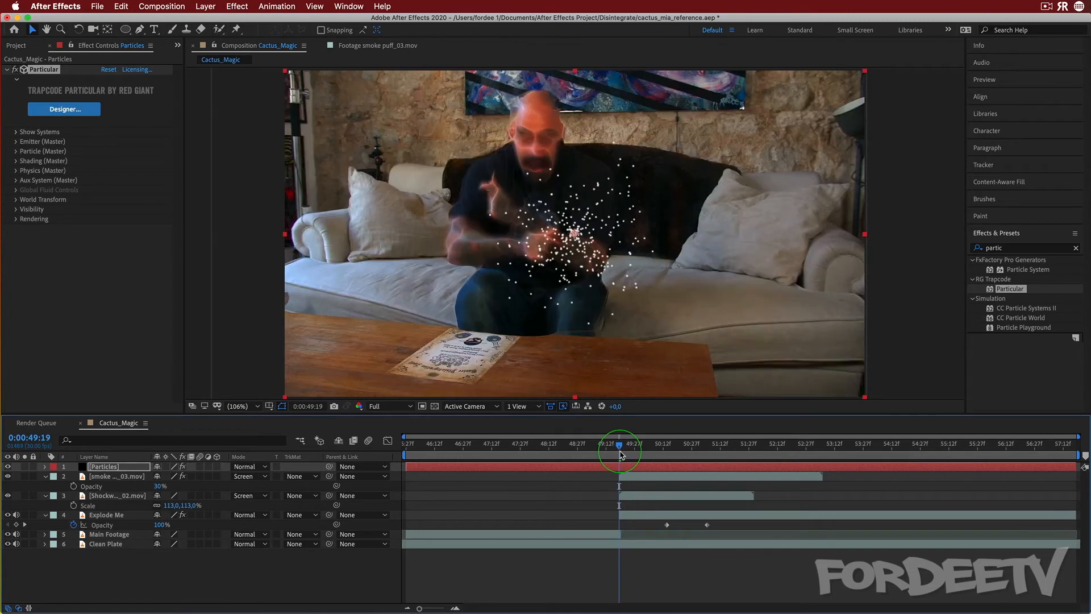
pyautogui.click(48, 111)
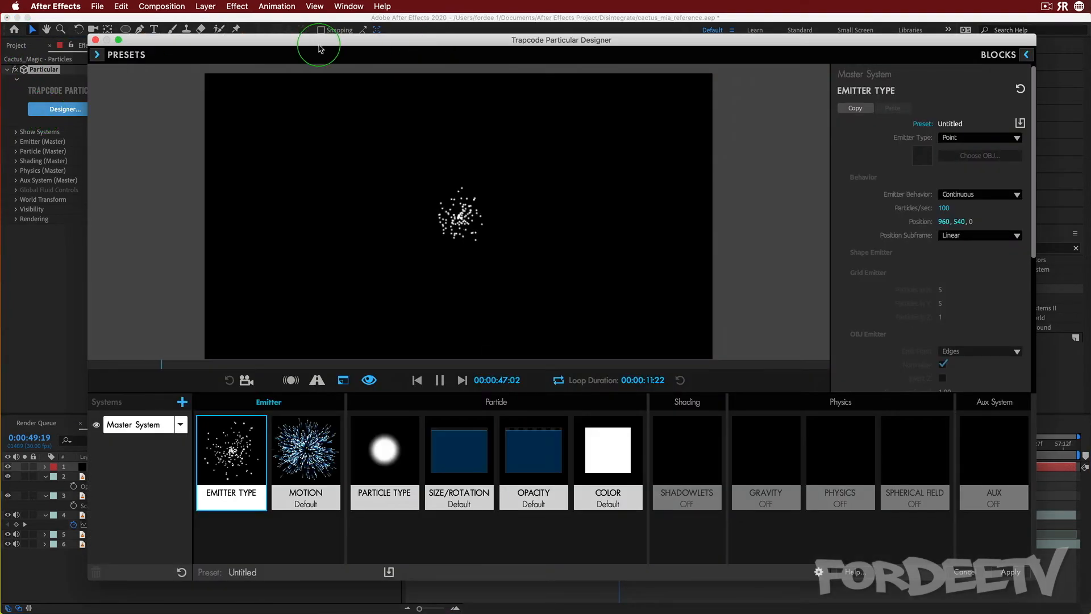
pyautogui.moveTo(311, 42); pyautogui.dragTo(292, 29)
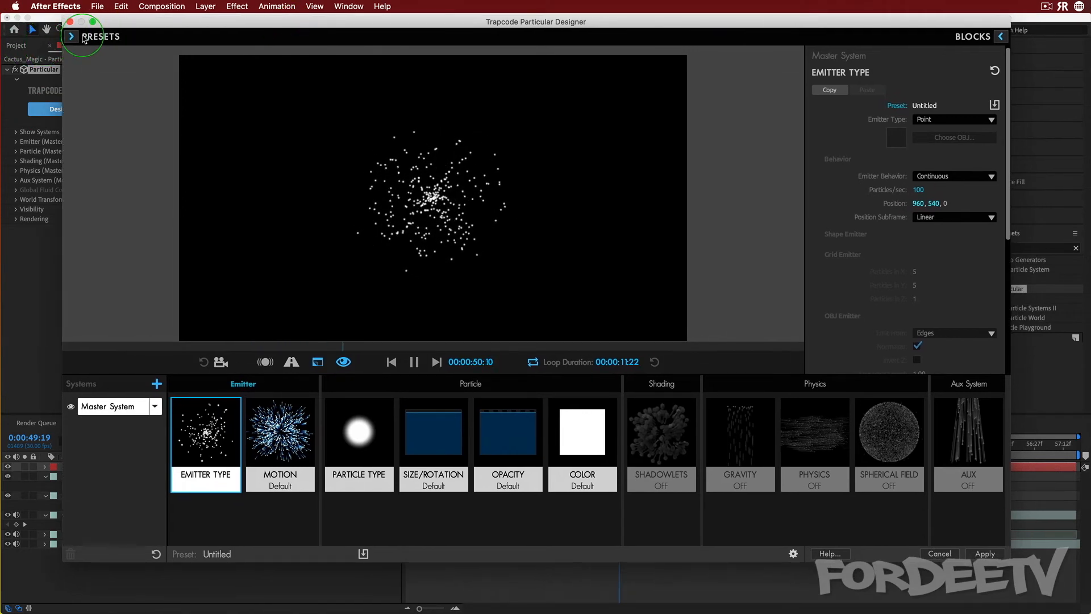
pyautogui.click(82, 36)
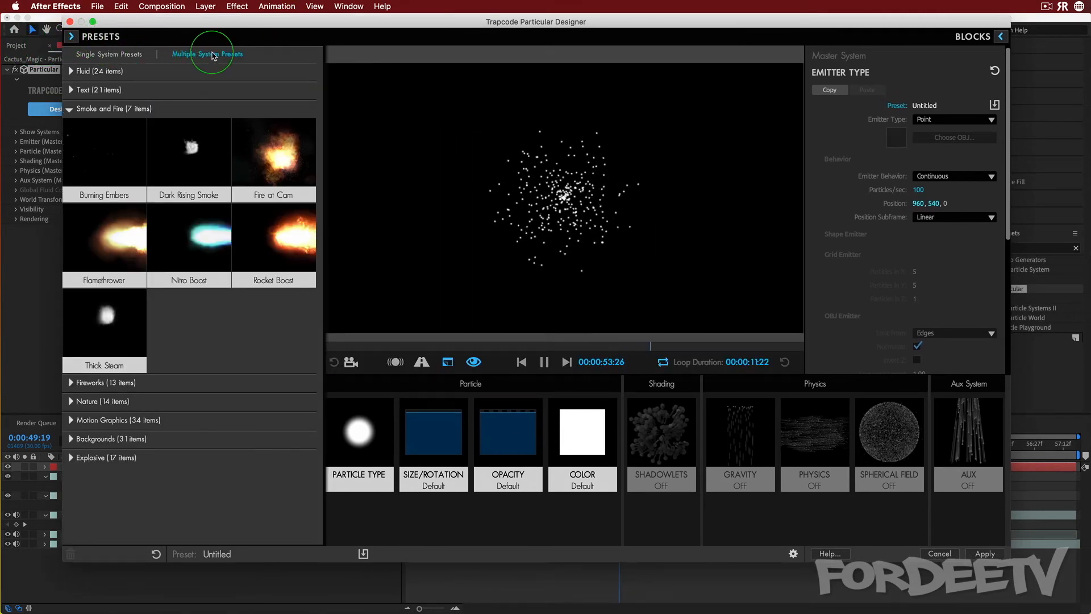
pyautogui.click(99, 168)
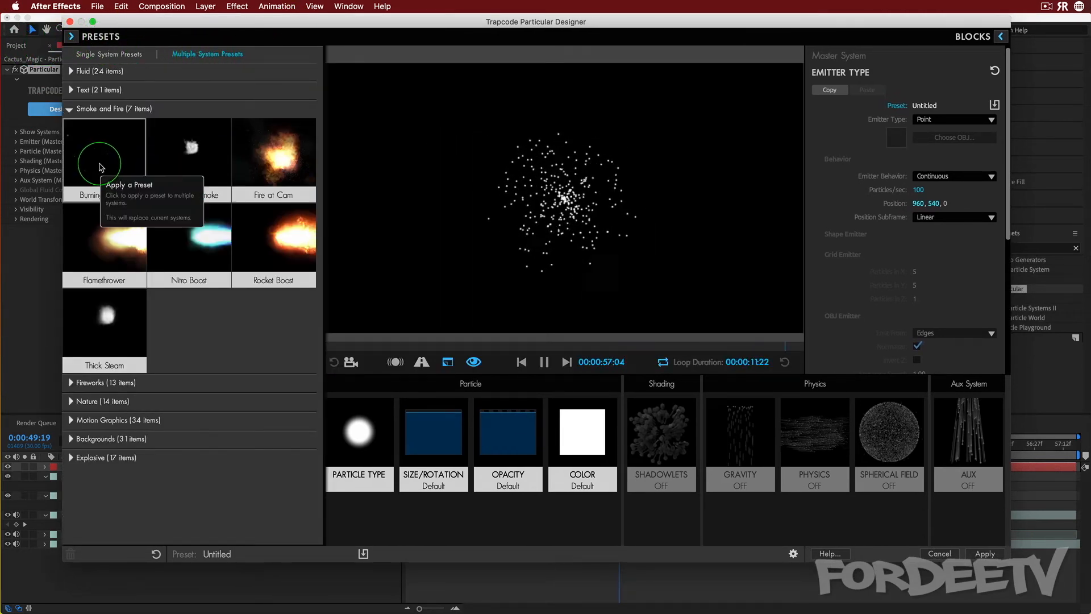
pyautogui.click(104, 166)
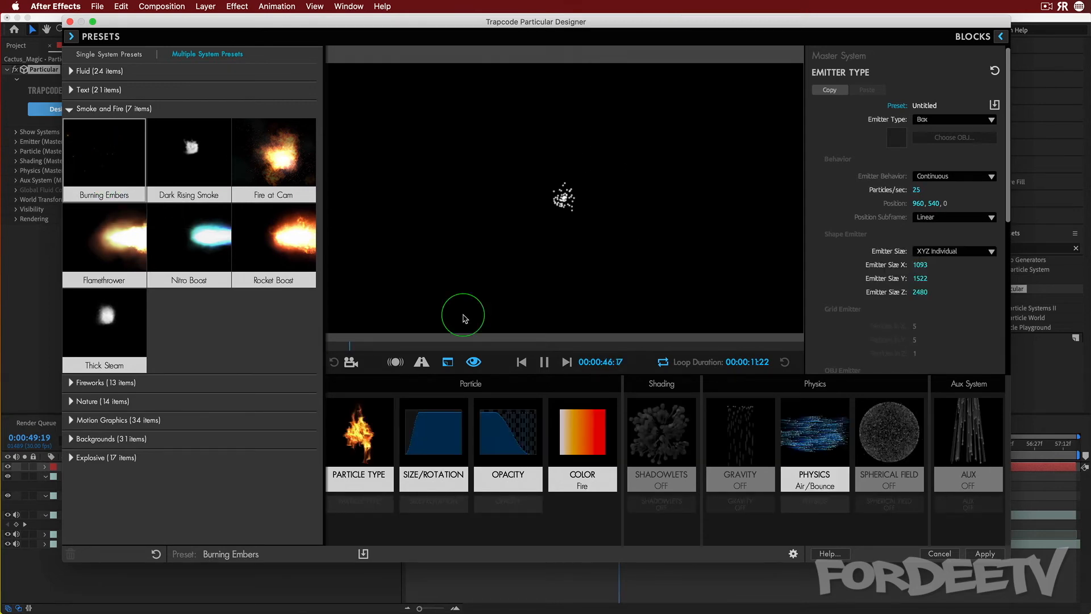
pyautogui.click(983, 553)
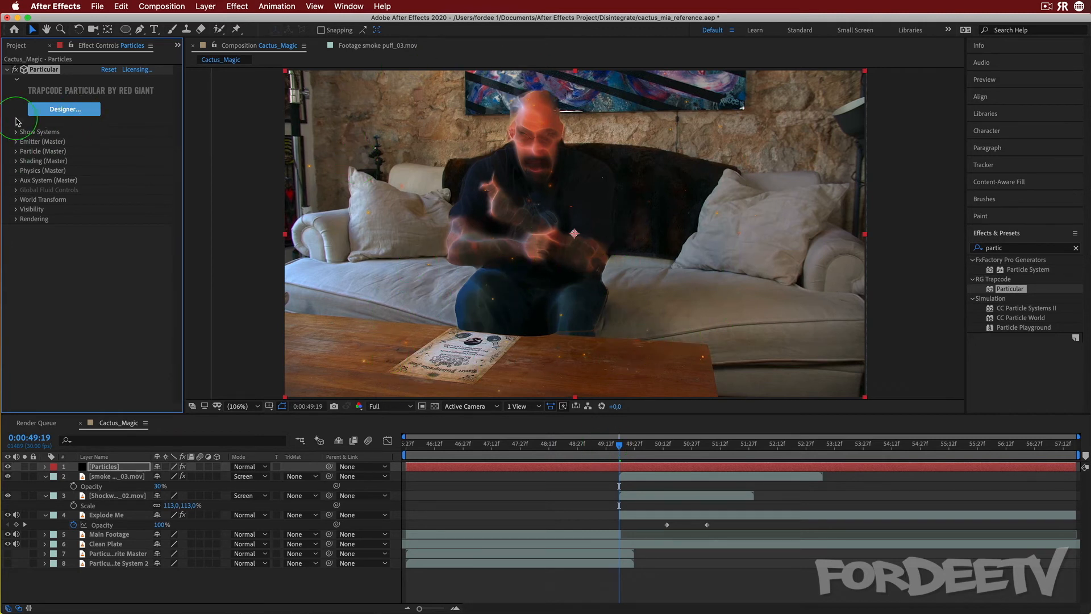
# In the Emitter (Master) settings, set Emitter Size X to 400 and Emitter Size Y to 500
pyautogui.click(16, 142)
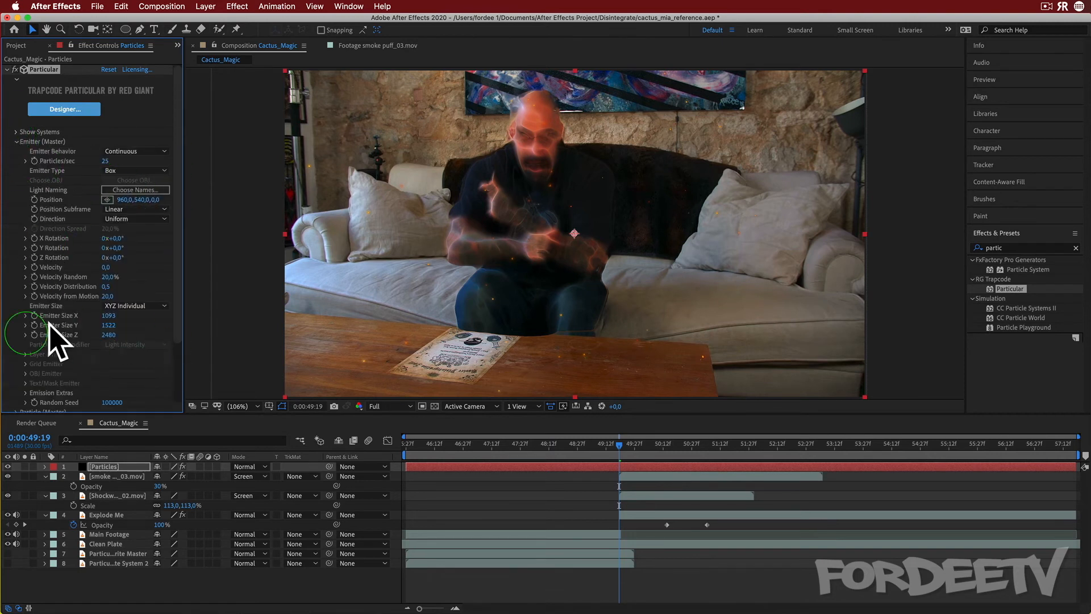
pyautogui.click(107, 315)
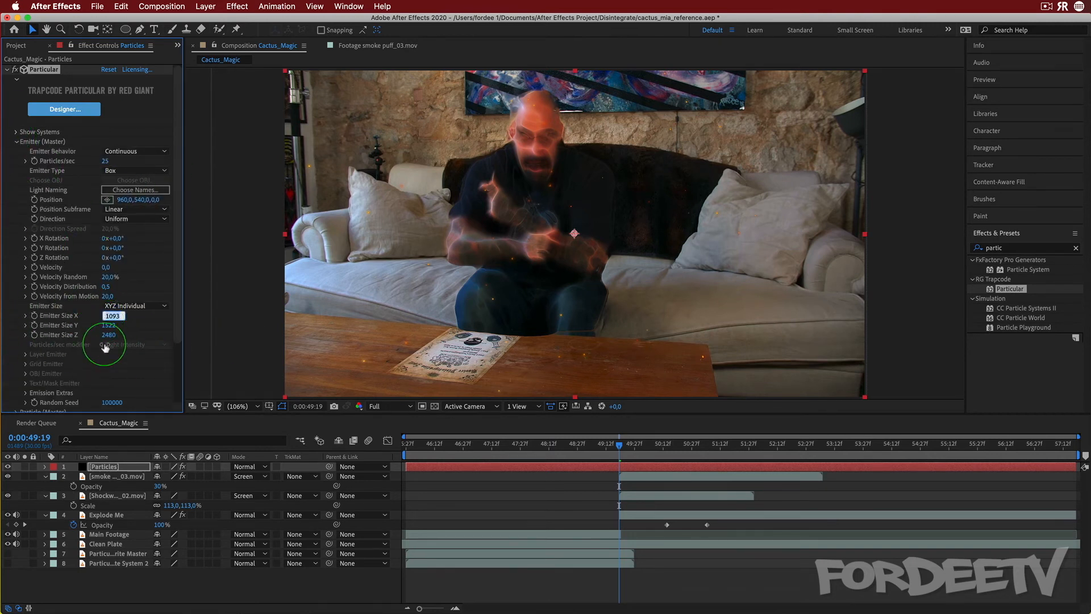
pyautogui.write('400')
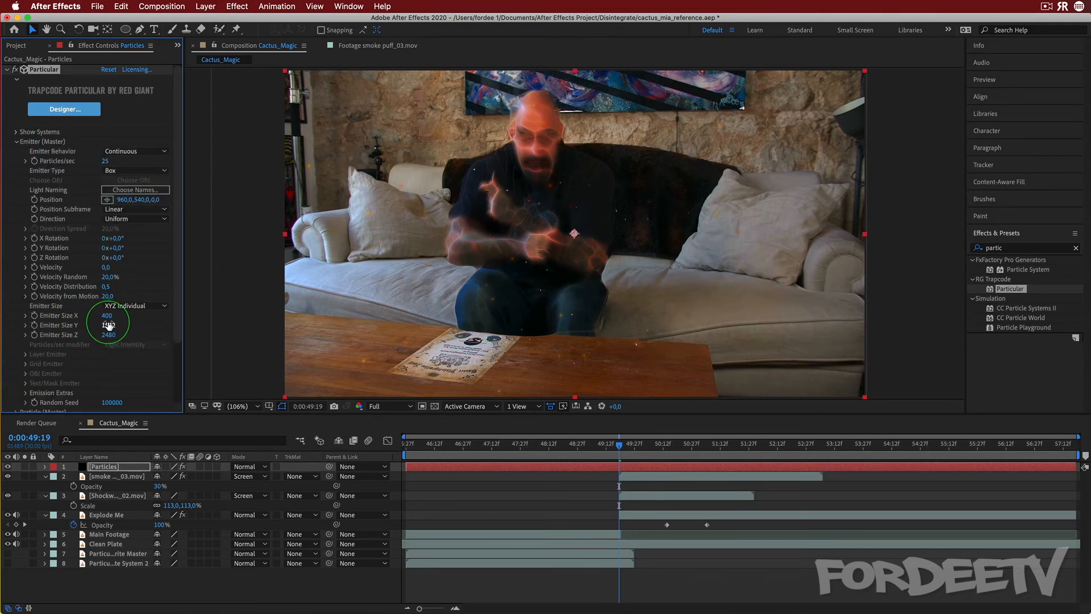
pyautogui.press('Return')
pyautogui.click(109, 325)
pyautogui.press('Return')
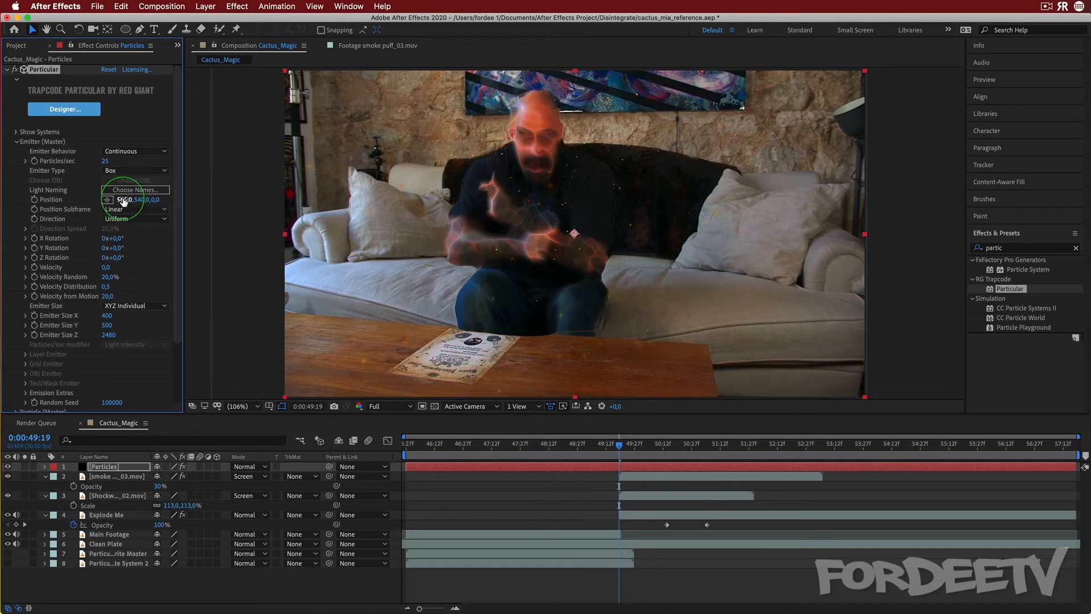
# Shift the emitter position X to about 884 and set Particles/sec to 40
pyautogui.moveTo(123, 200); pyautogui.dragTo(93, 202)
pyautogui.click(105, 162)
pyautogui.write('40')
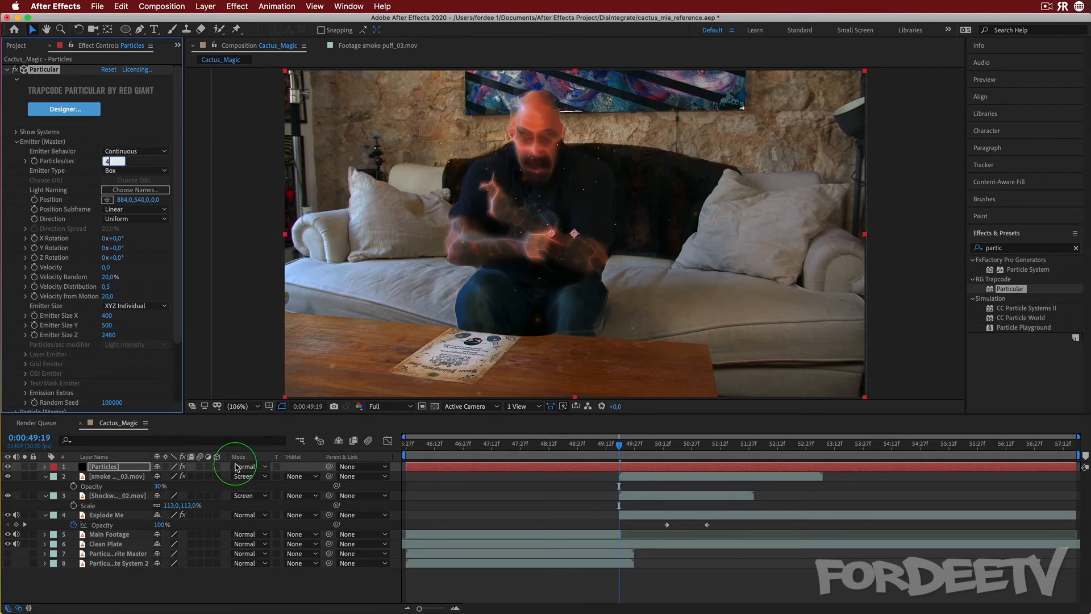
pyautogui.press('Return')
pyautogui.moveTo(620, 444)
pyautogui.mouseDown()
pyautogui.moveTo(685, 443)
pyautogui.moveTo(621, 460)
pyautogui.mouseUp()
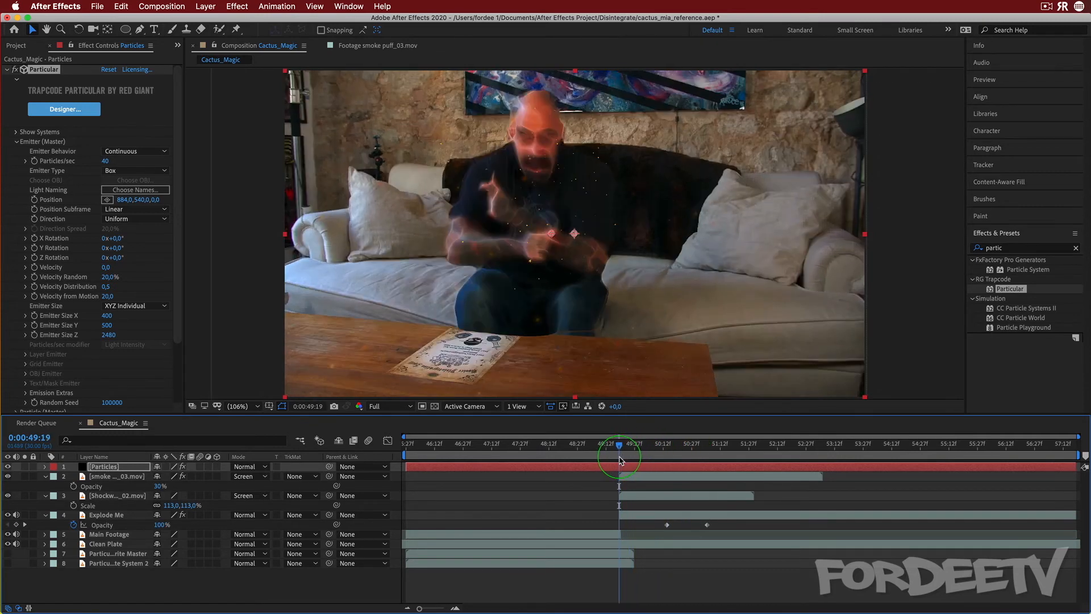
# Set Particles/sec to 50
pyautogui.click(105, 160)
pyautogui.write('50')
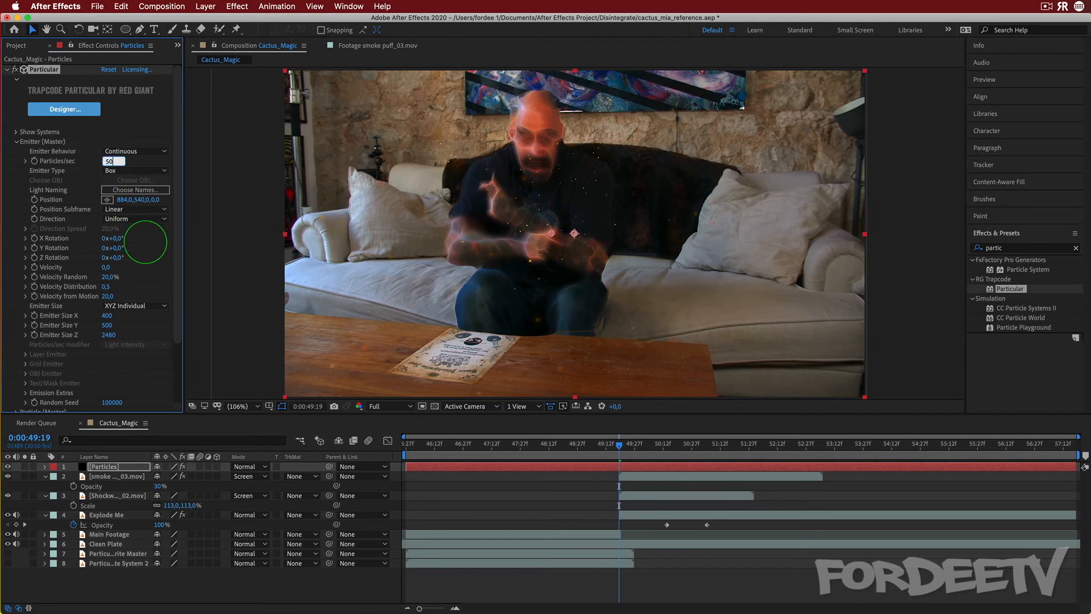
pyautogui.press('Return')
# Set Emitter Size Z to 1000 and Particles/sec back to 40
pyautogui.click(108, 335)
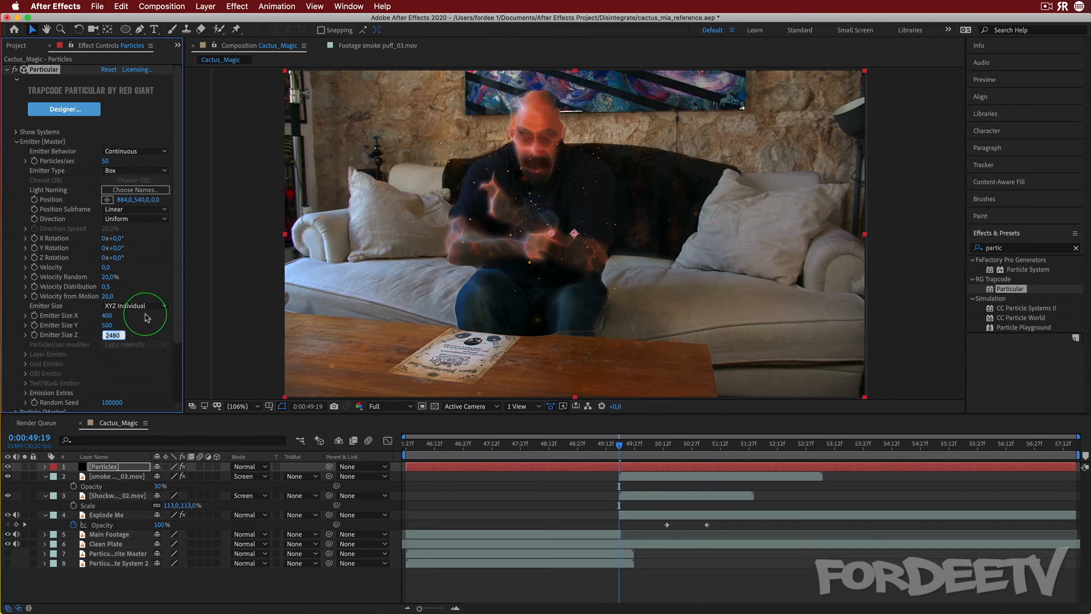
pyautogui.write('1000')
pyautogui.press('Return')
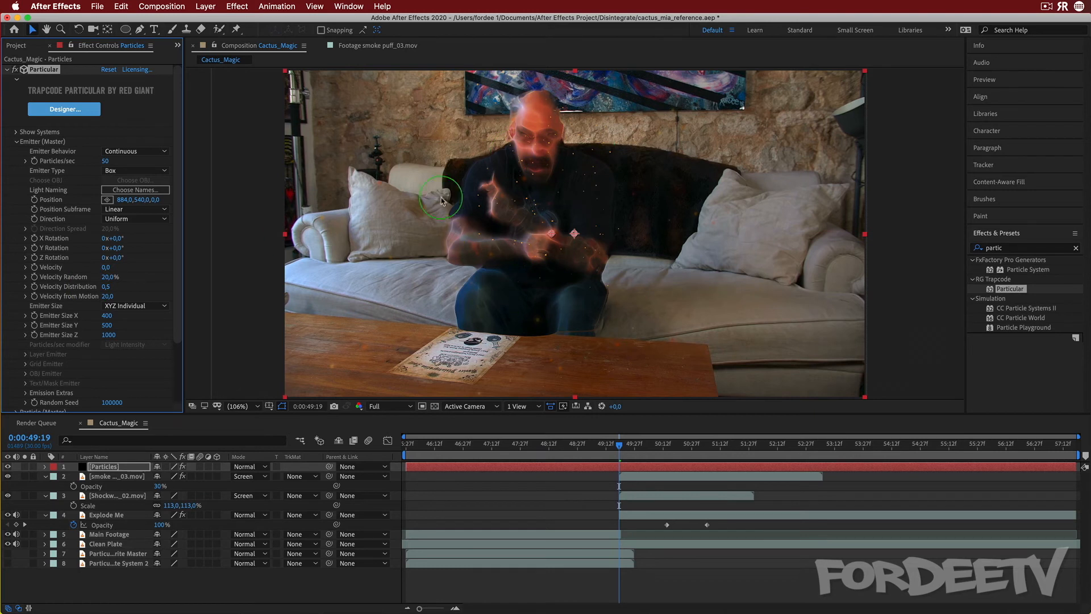
pyautogui.click(106, 161)
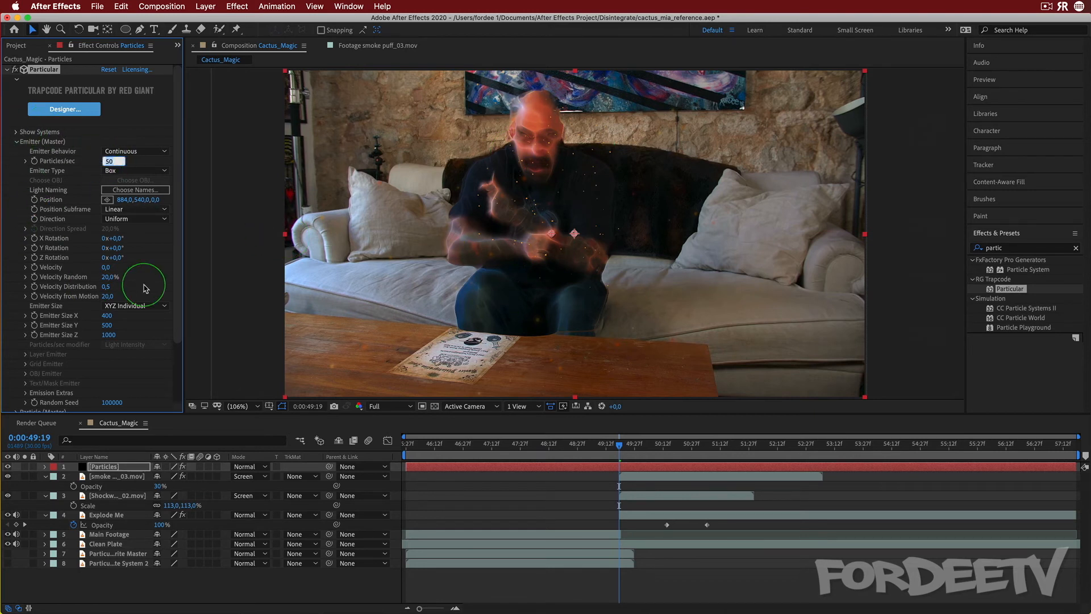
pyautogui.write('40')
pyautogui.press('Return')
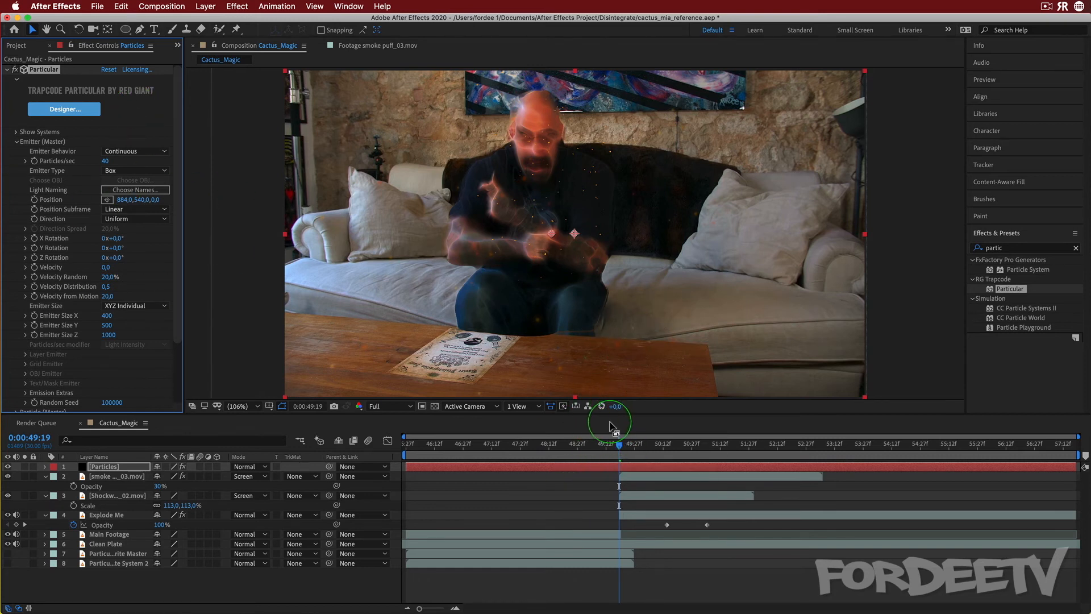
# At 0:00:49:18, set the Particles layer's Opacity to 0% and add a keyframe
pyautogui.click(620, 446)
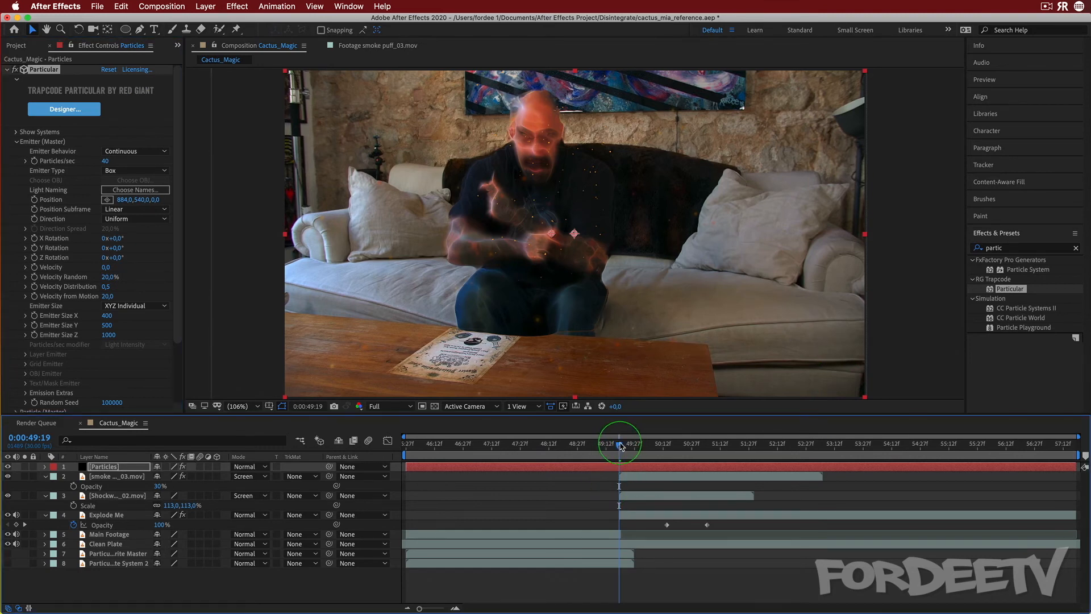
pyautogui.moveTo(620, 446); pyautogui.dragTo(617, 446)
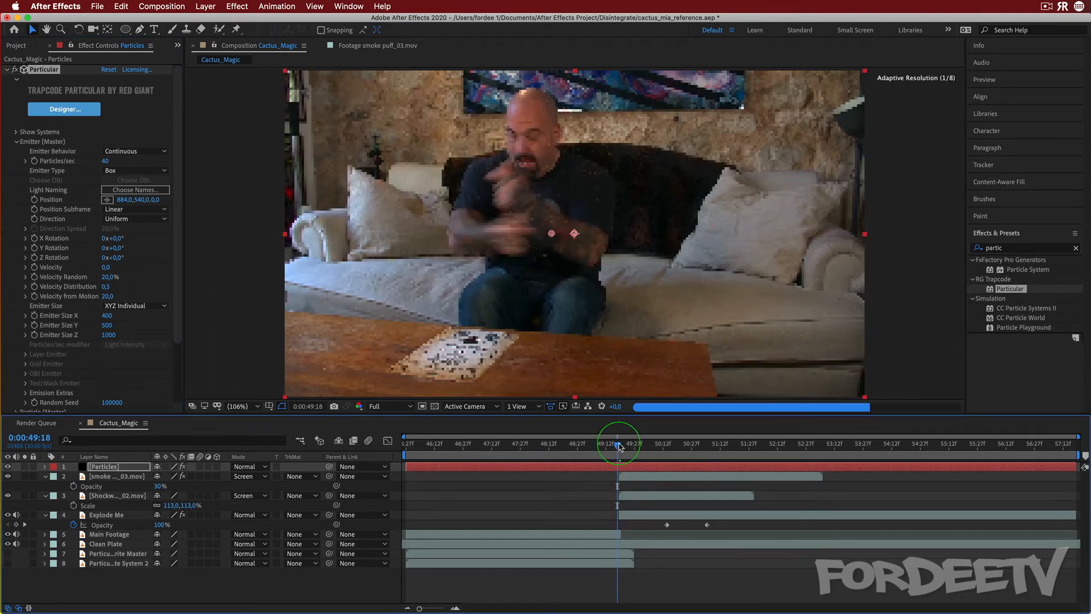
pyautogui.press('t')
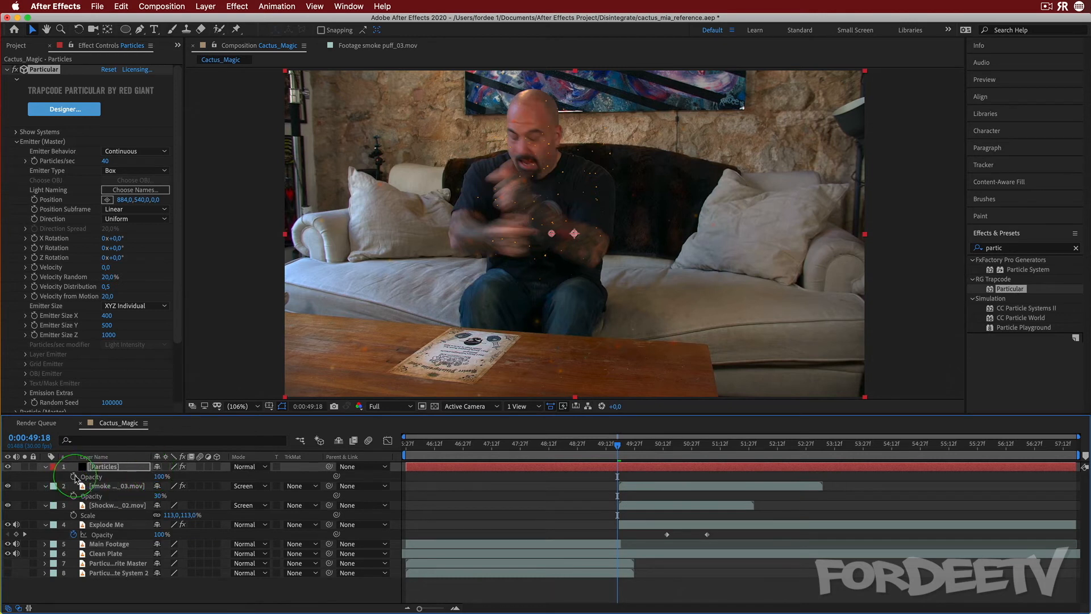
pyautogui.click(159, 477)
pyautogui.write('0')
pyautogui.click(74, 477)
# At 0:00:49:21, keyframe the Particles layer's Opacity to 100%
pyautogui.click(618, 447)
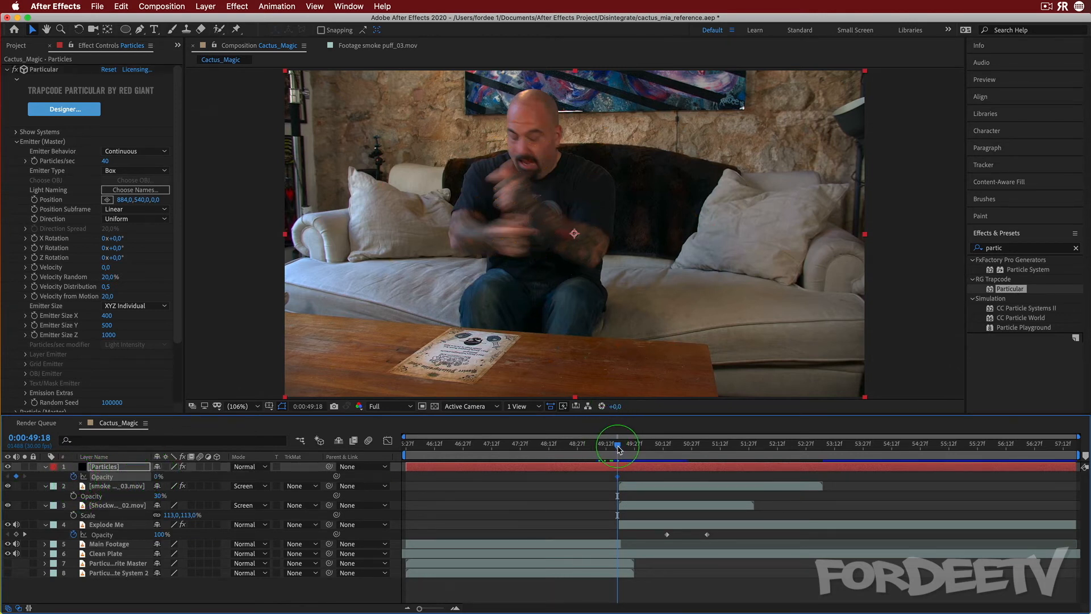
pyautogui.moveTo(618, 447); pyautogui.dragTo(623, 447)
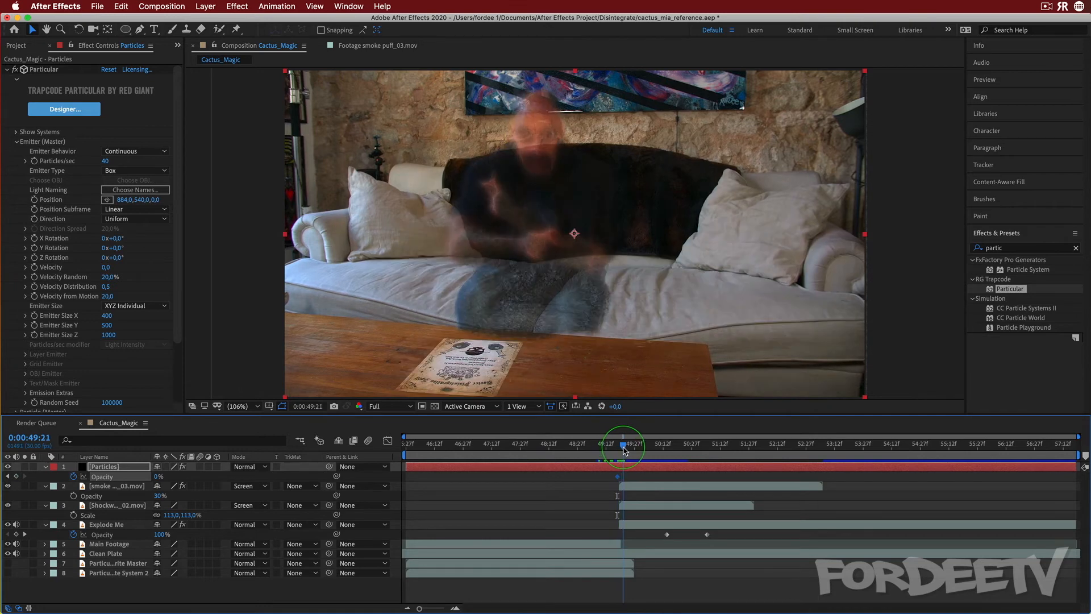
pyautogui.click(119, 478)
pyautogui.click(159, 476)
pyautogui.write('100')
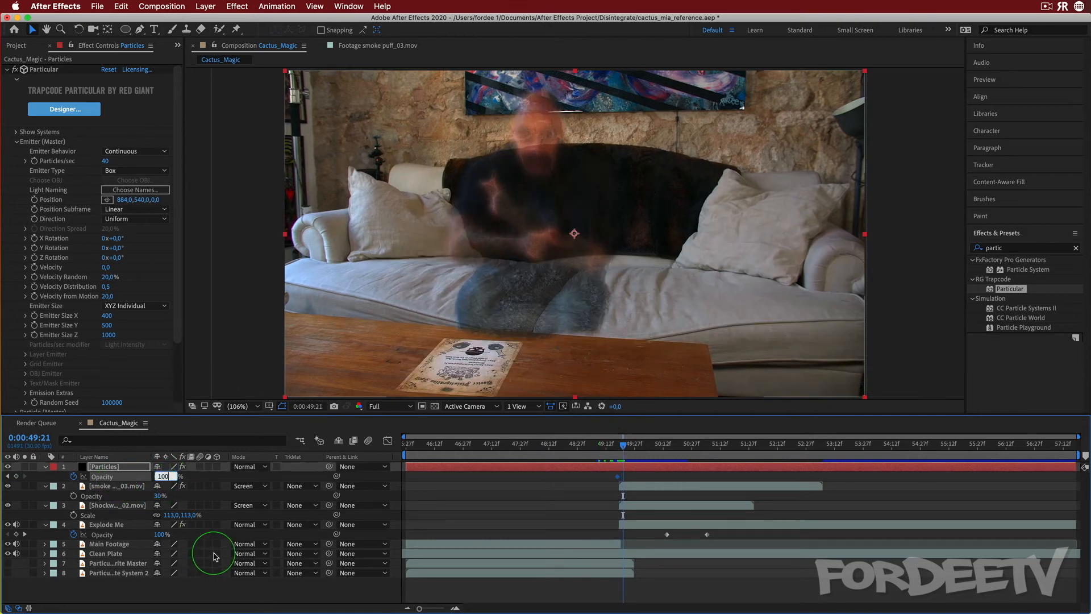
pyautogui.write('0')
pyautogui.press('BackSpace')
pyautogui.press('Return')
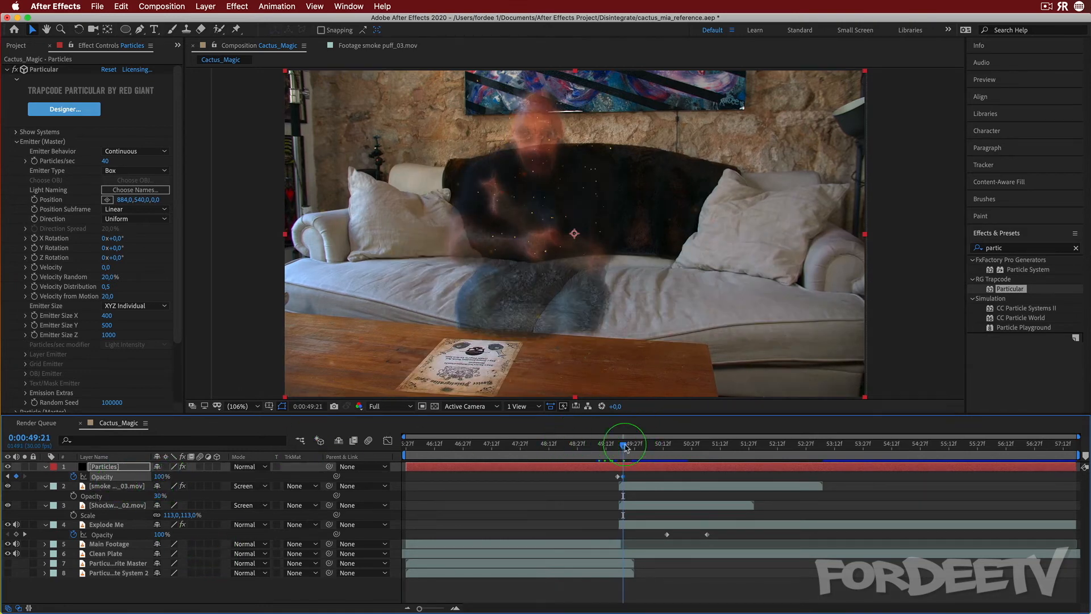
# Preview the particle fade-in and open the emitter's Physics (Master) settings
pyautogui.moveTo(620, 453); pyautogui.dragTo(617, 453)
pyautogui.click(530, 493)
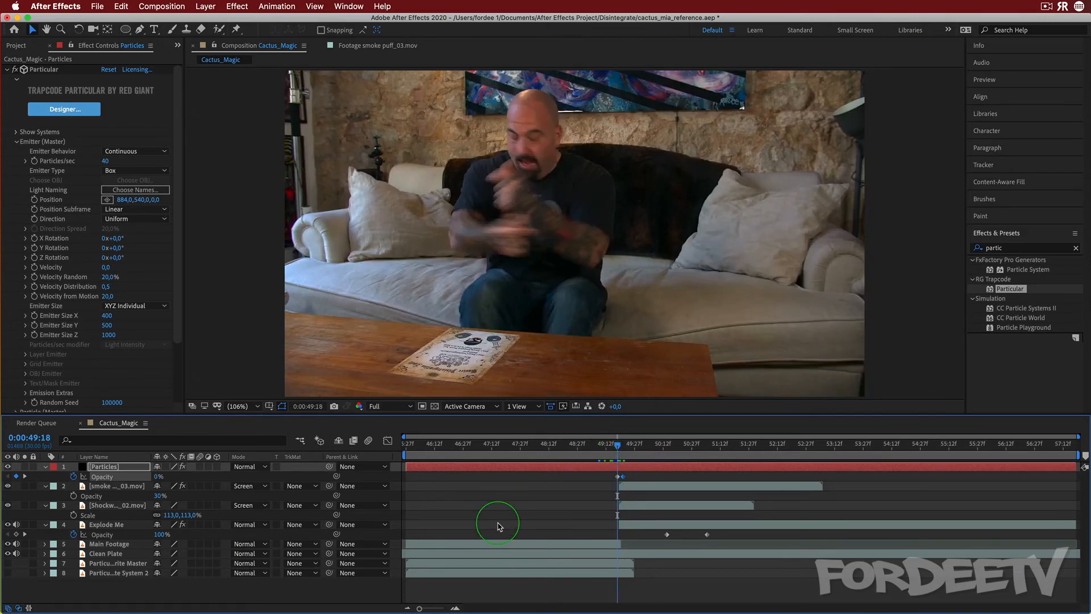
pyautogui.press('space')
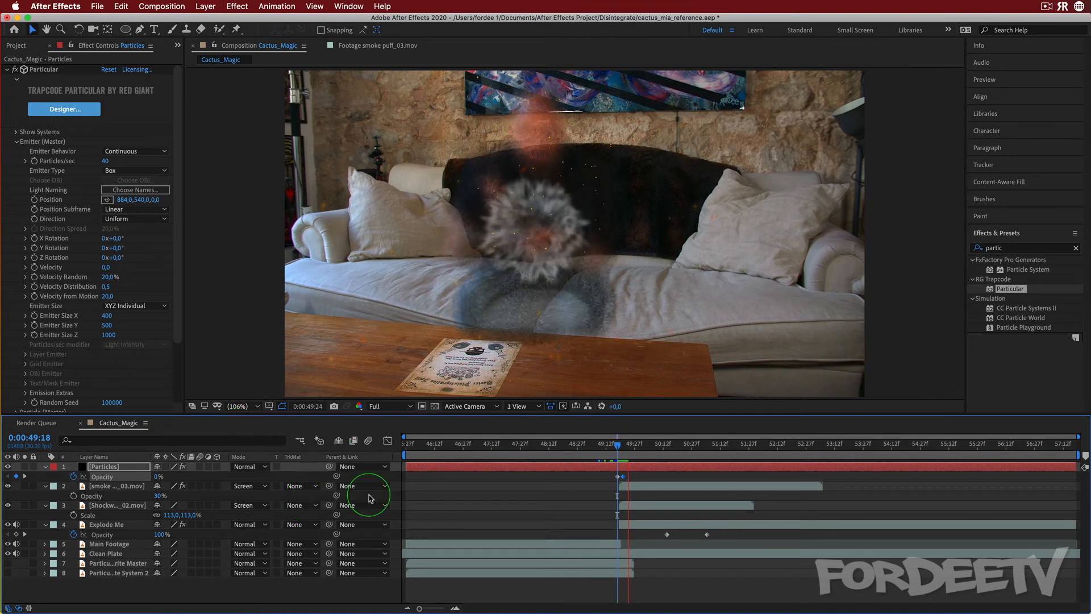
pyautogui.scroll(-3, 98, 328)
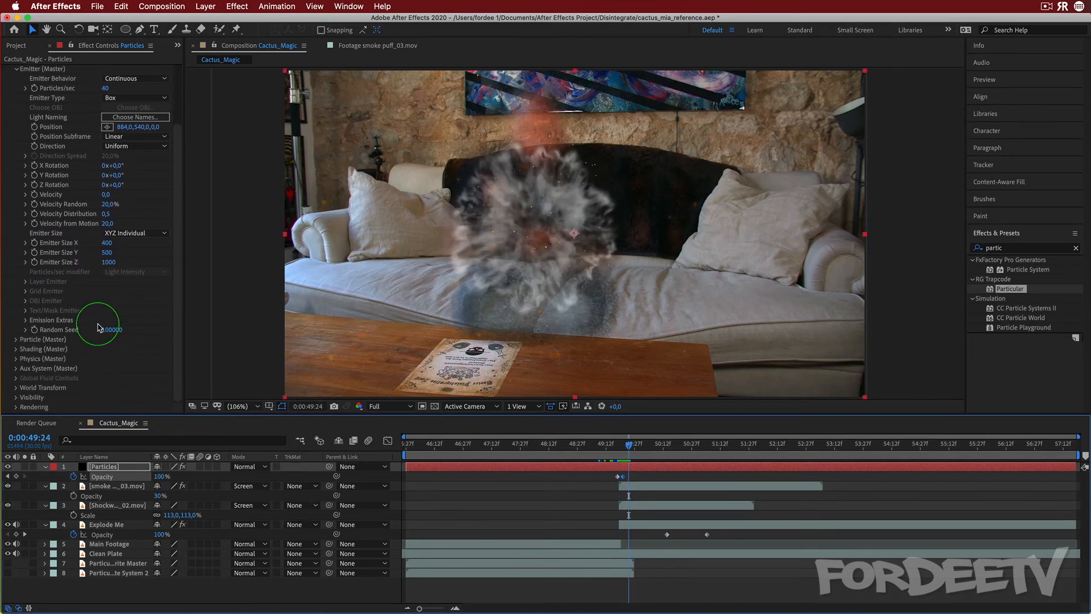
pyautogui.click(15, 358)
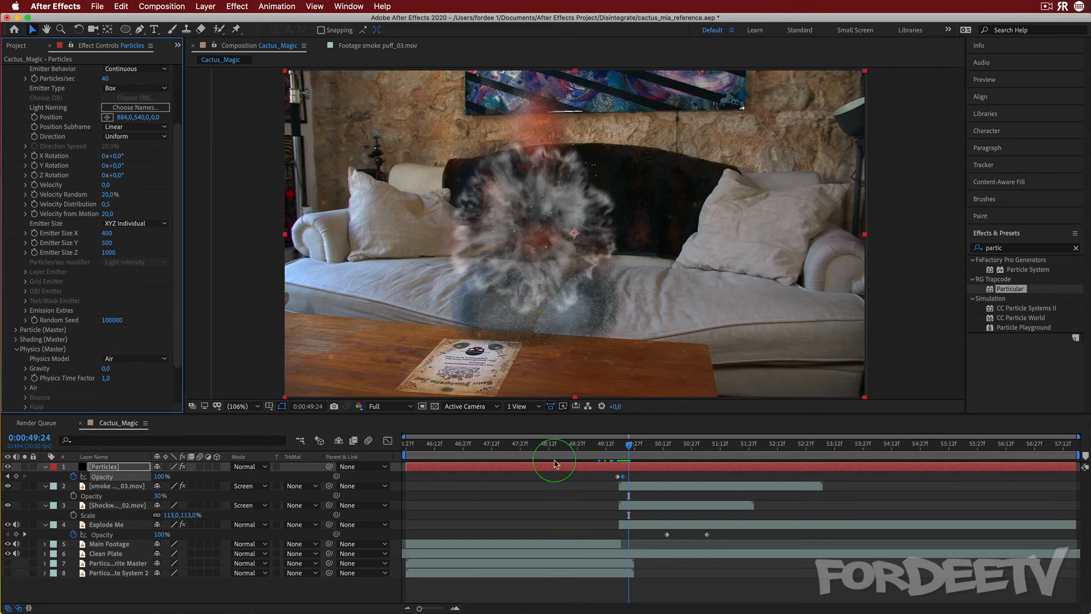
# Keyframe the Particles Opacity at 100% at 0:00:50:22 and 0% at 0:00:51:05, then return to the start
pyautogui.moveTo(629, 445); pyautogui.dragTo(684, 448)
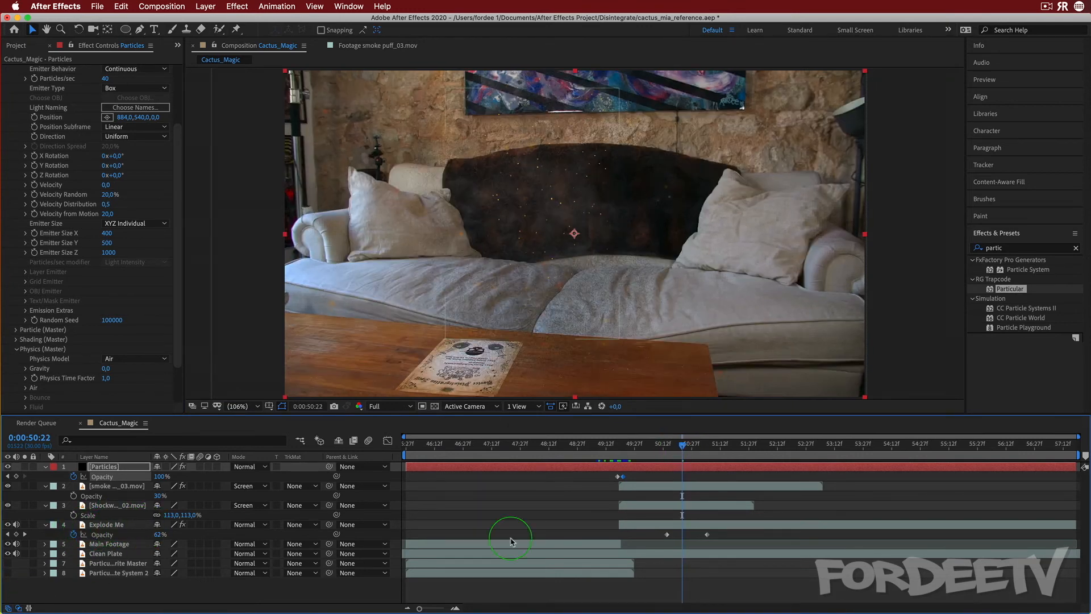
pyautogui.click(666, 533)
pyautogui.moveTo(667, 535)
pyautogui.click(682, 449)
pyautogui.moveTo(683, 447)
pyautogui.mouseDown()
pyautogui.moveTo(666, 450)
pyautogui.moveTo(683, 450)
pyautogui.mouseUp()
pyautogui.click(786, 562)
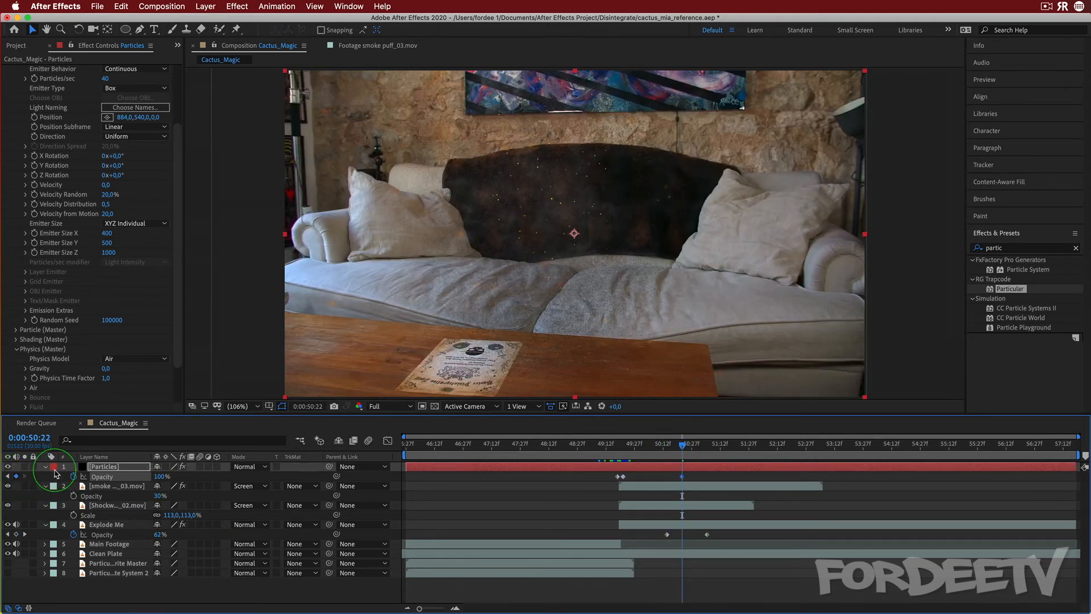
pyautogui.moveTo(686, 449); pyautogui.dragTo(707, 449)
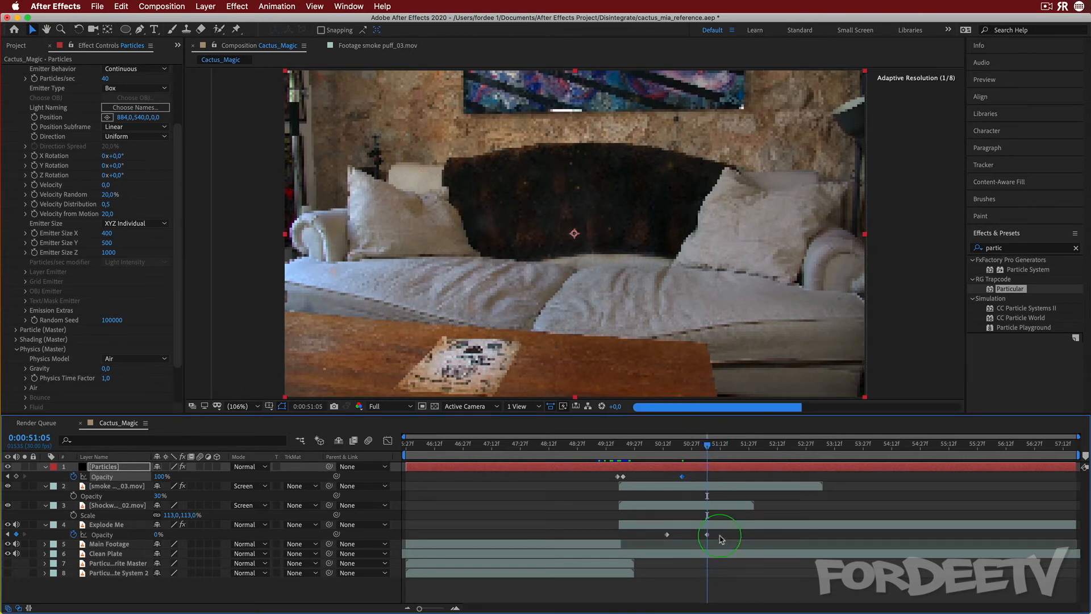
pyautogui.click(161, 476)
pyautogui.write('0')
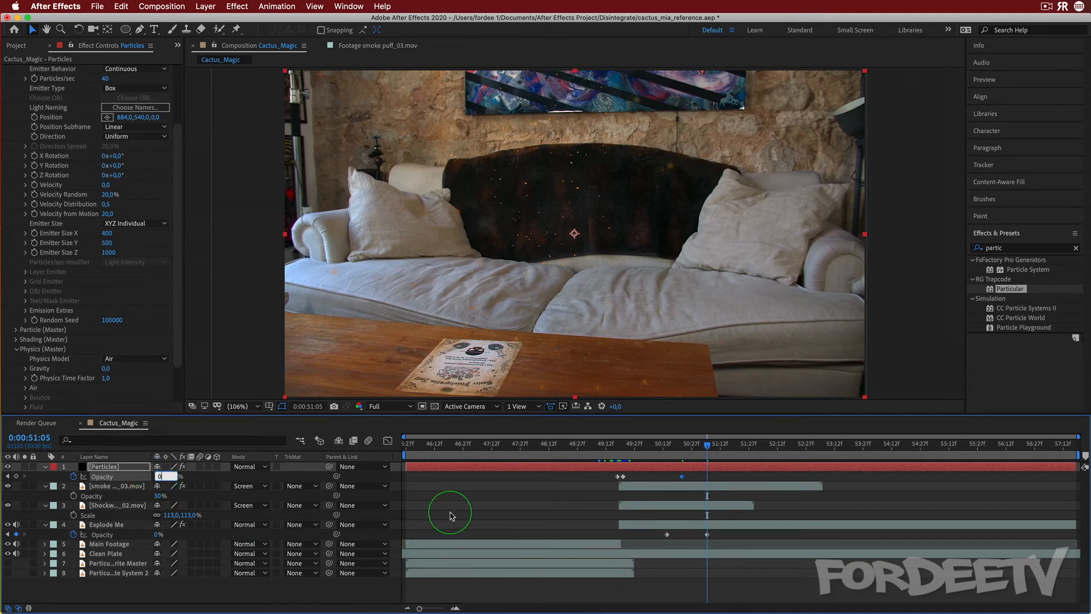
pyautogui.press('Return')
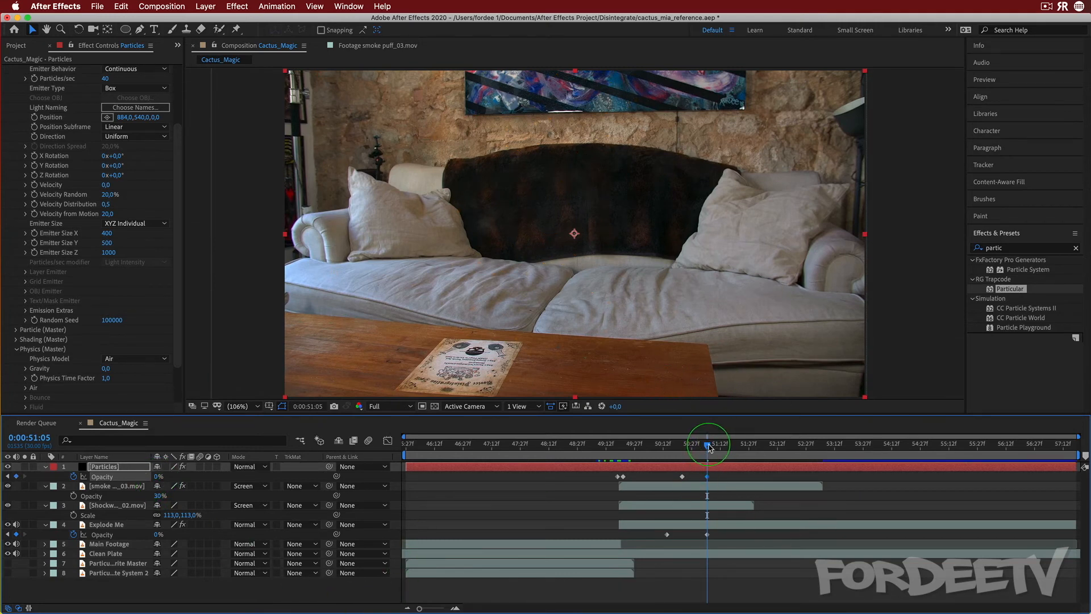
pyautogui.press('Home')
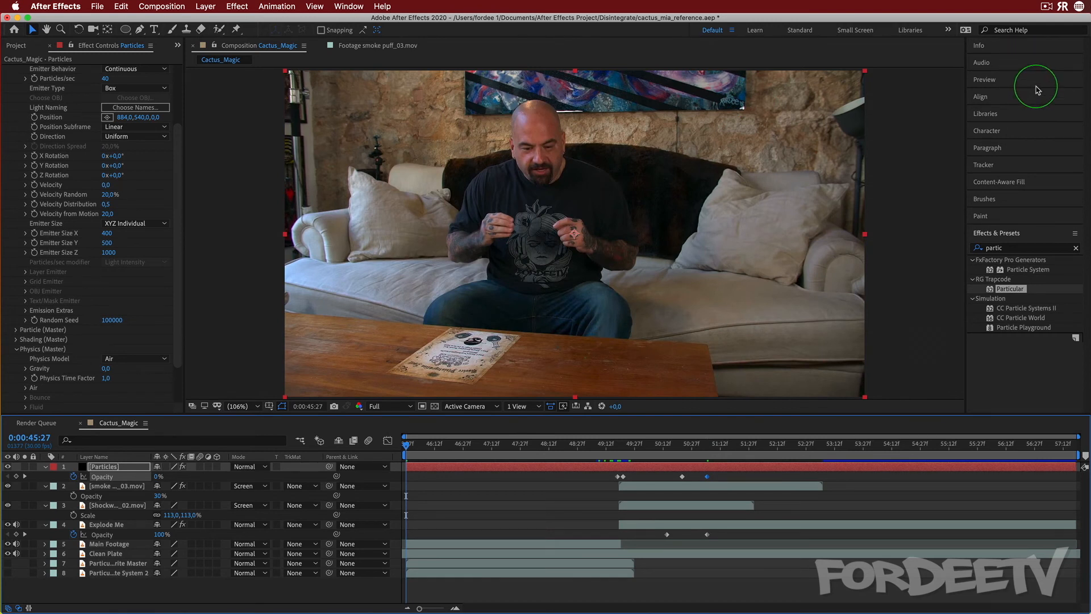
# Preview the particle animation, switching on Cache Before Playback for one cached playback and then switching it off again
pyautogui.press('space')
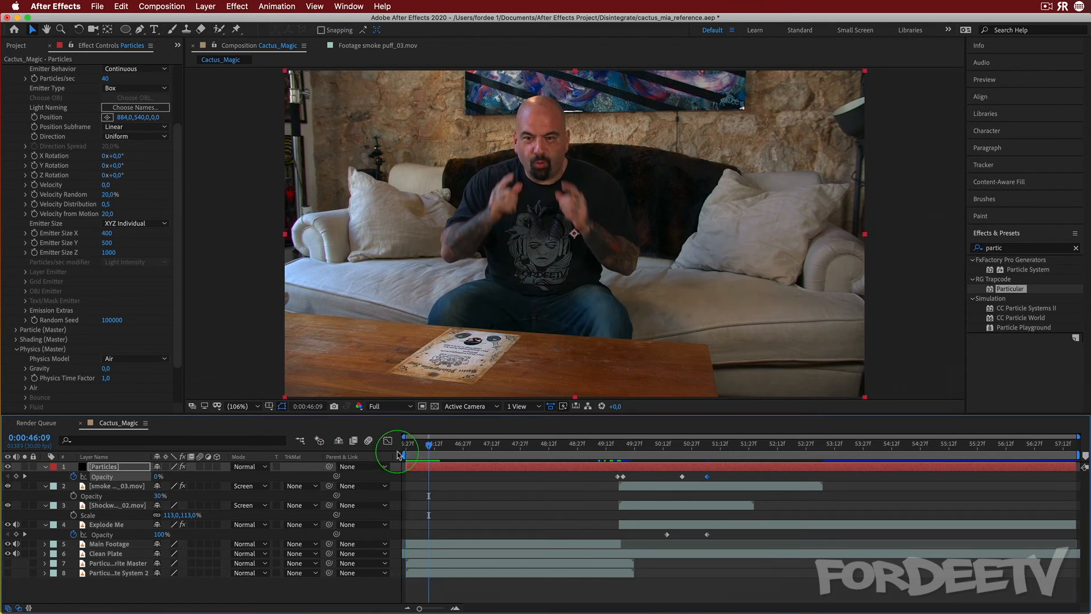
pyautogui.press('space')
pyautogui.click(1031, 81)
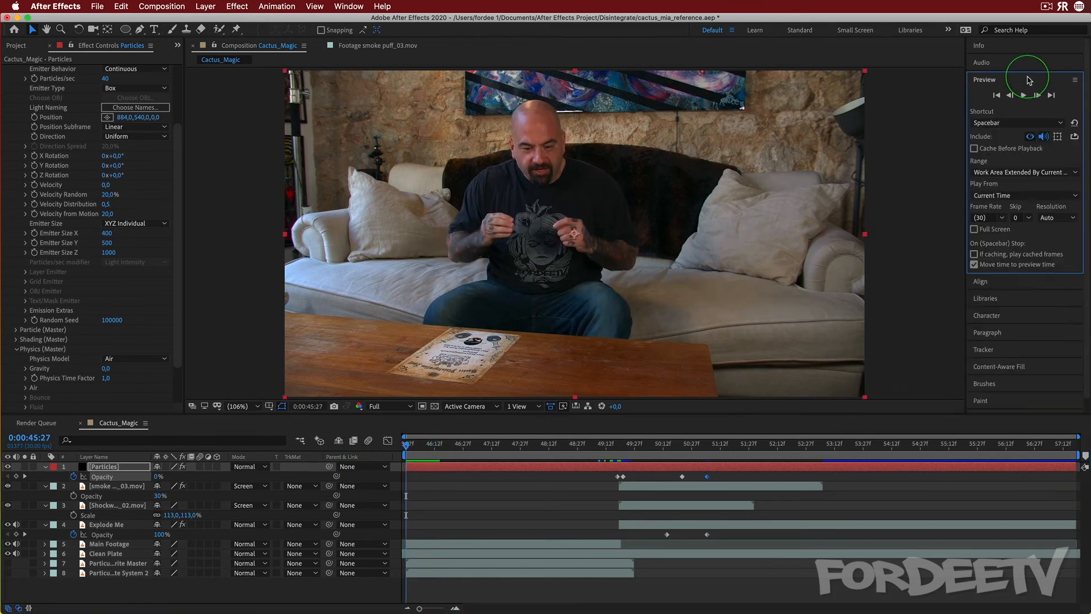
pyautogui.click(975, 149)
pyautogui.click(1024, 96)
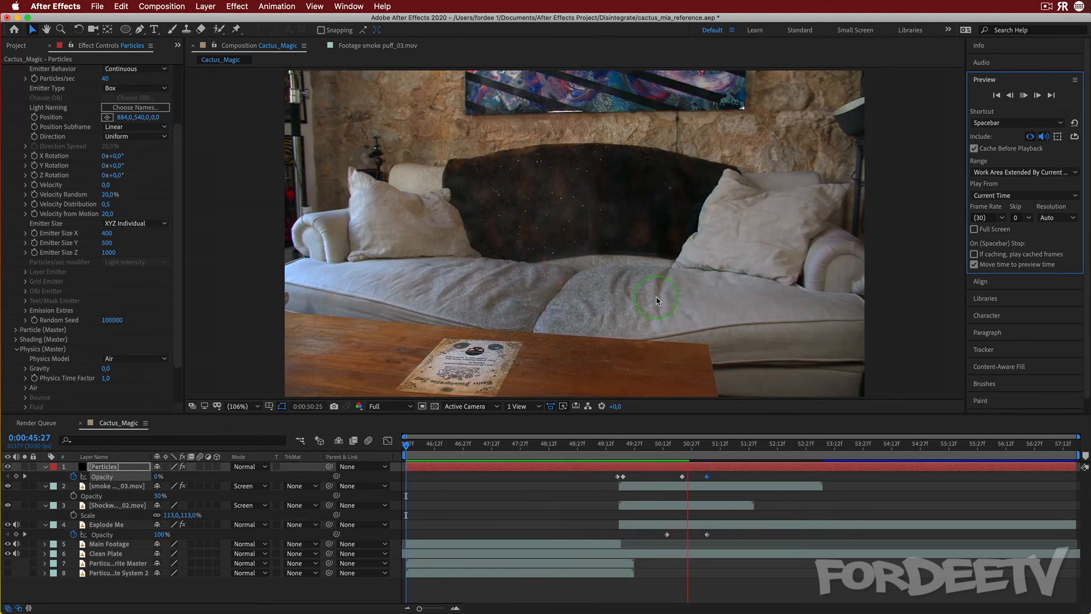
pyautogui.click(974, 148)
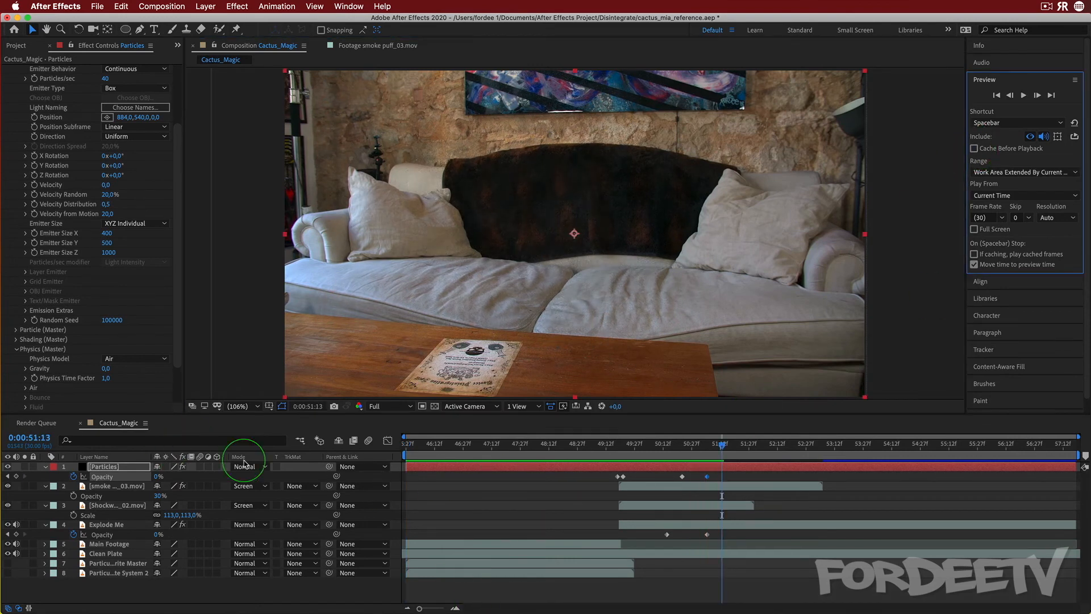
# Replay the effect from the start of the work area and set the current time to about 0:00:51:11
pyautogui.moveTo(440, 446); pyautogui.dragTo(398, 447)
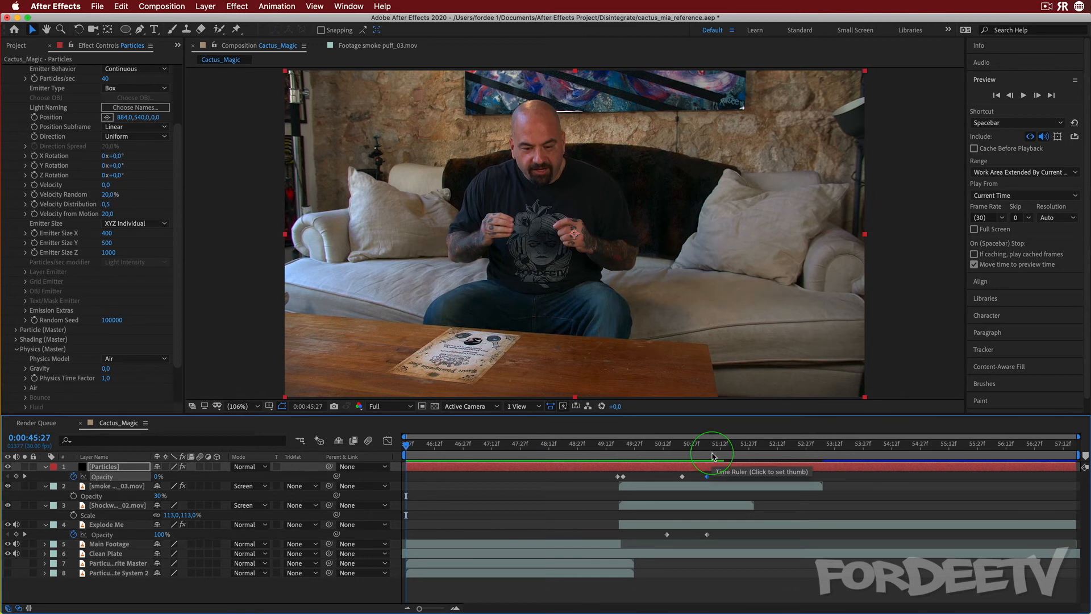
pyautogui.press('space')
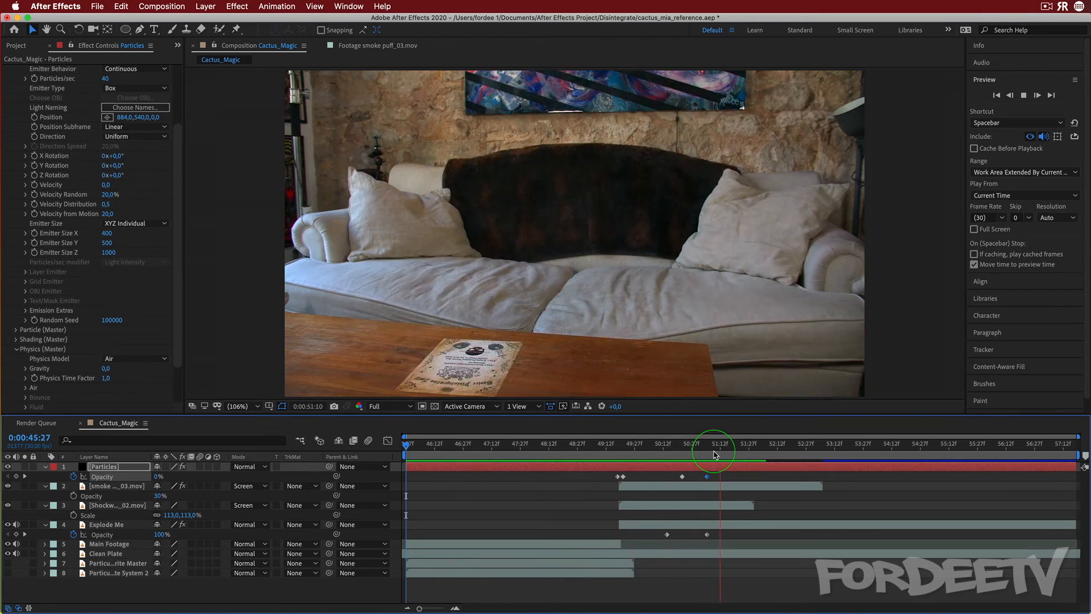
pyautogui.click(715, 454)
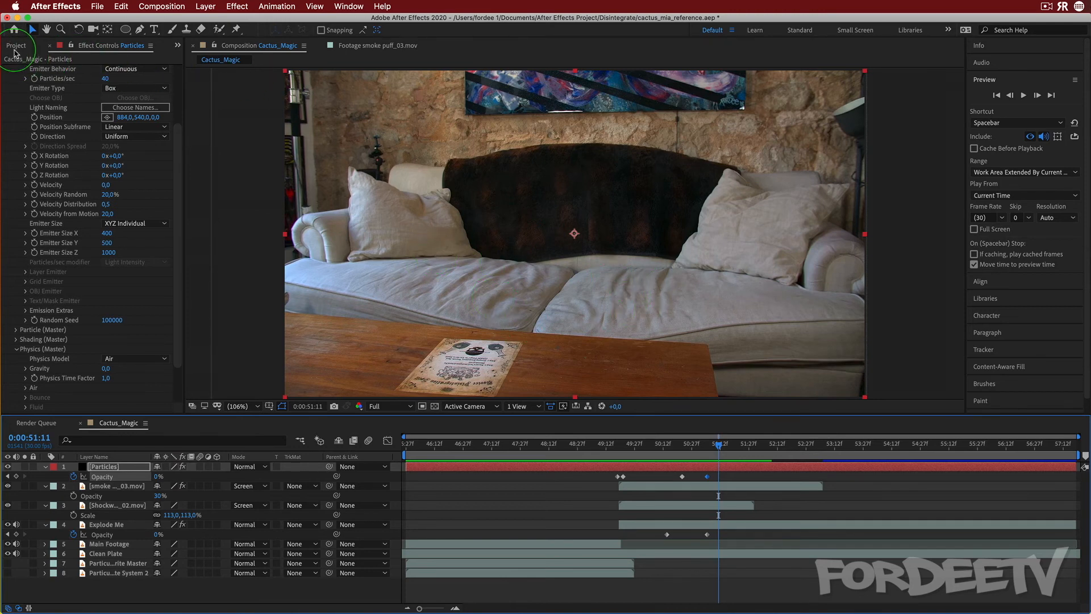
# Add the Synthet...1.wav audio file to the composition and expand its audio properties to reveal the waveform
pyautogui.click(17, 45)
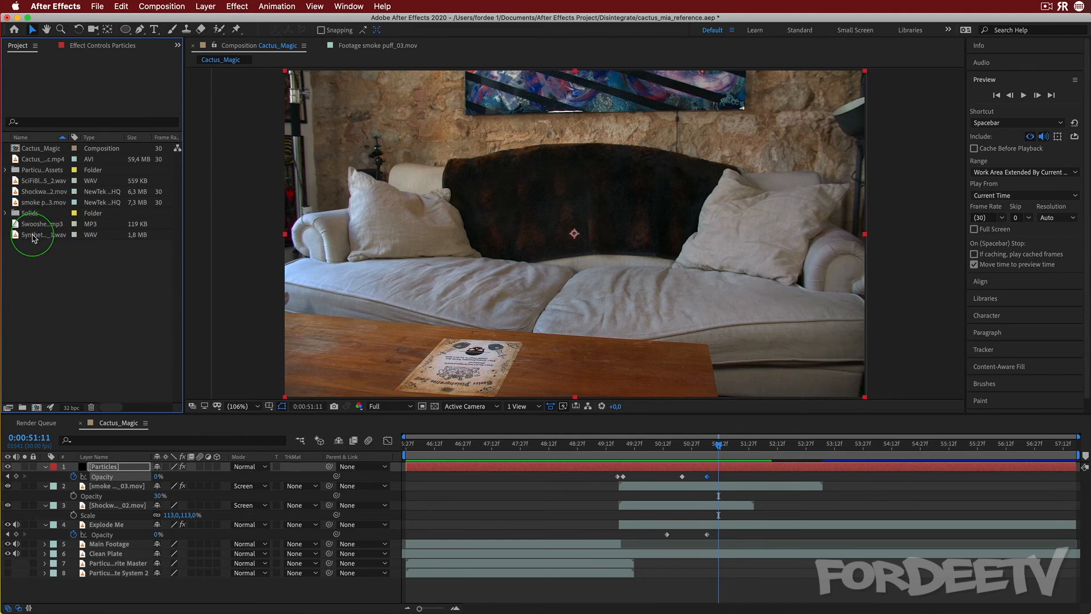
pyautogui.moveTo(33, 238); pyautogui.dragTo(110, 583)
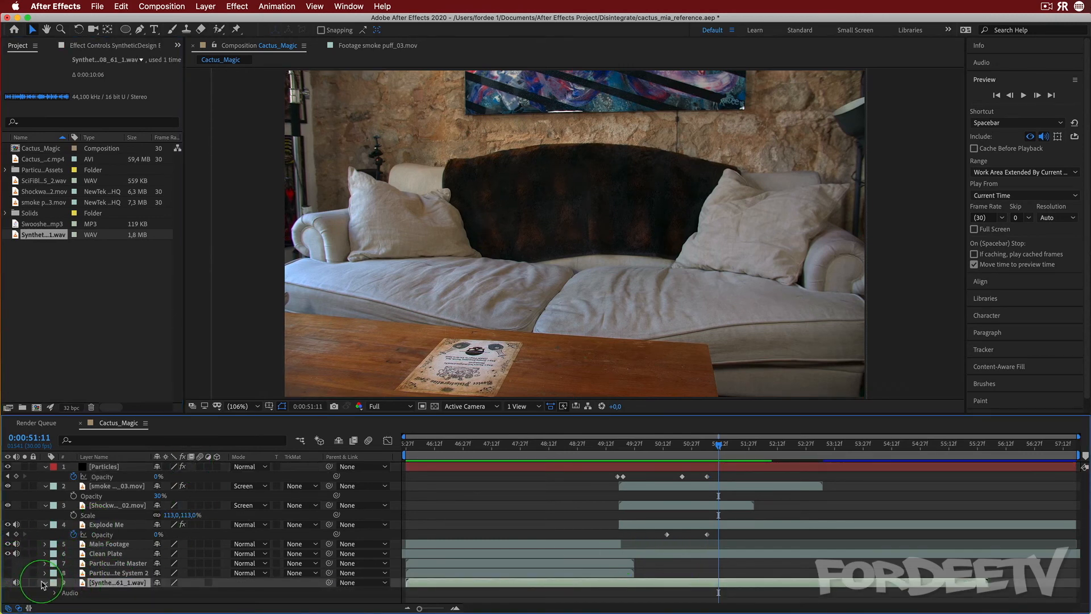
pyautogui.click(56, 593)
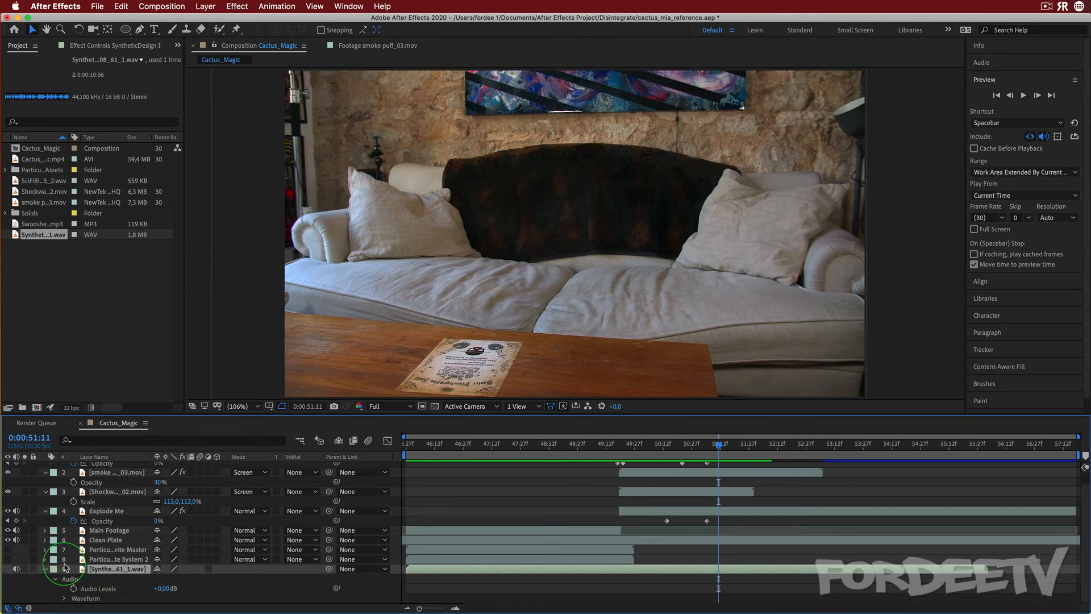
pyautogui.click(65, 599)
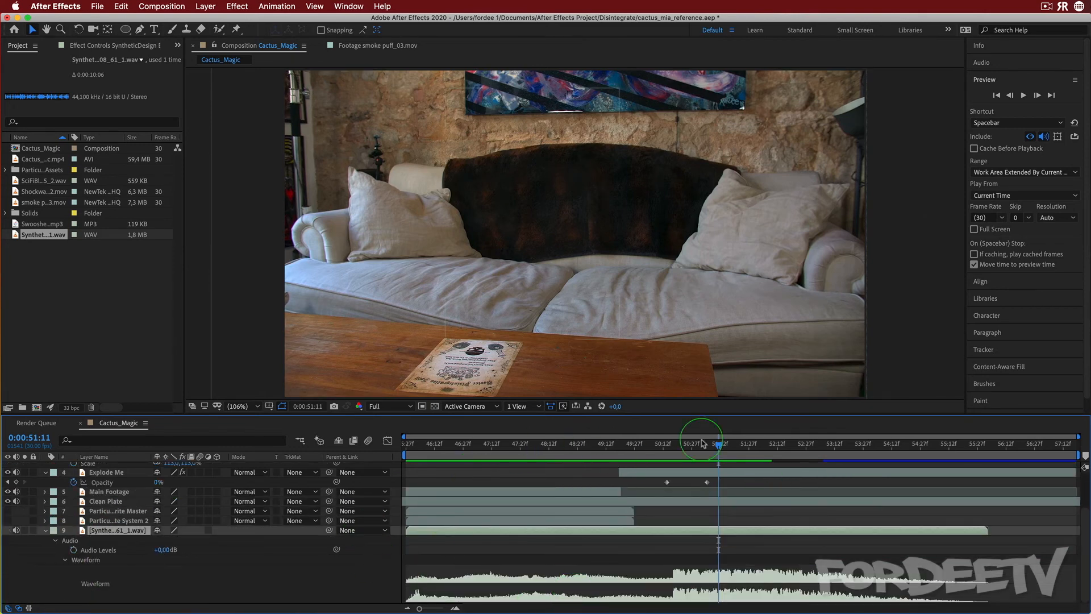
# Slide the Synthet audio layer so it starts at about 0:00:49:19, where the disintegration begins
pyautogui.moveTo(429, 531); pyautogui.dragTo(682, 531)
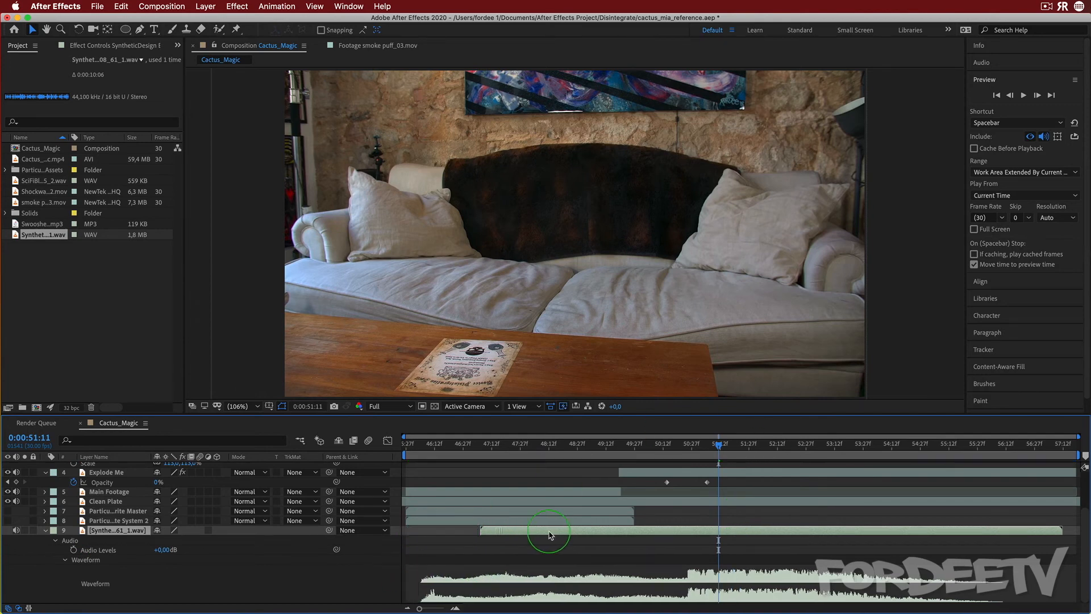
pyautogui.click(728, 446)
pyautogui.moveTo(730, 449); pyautogui.dragTo(620, 455)
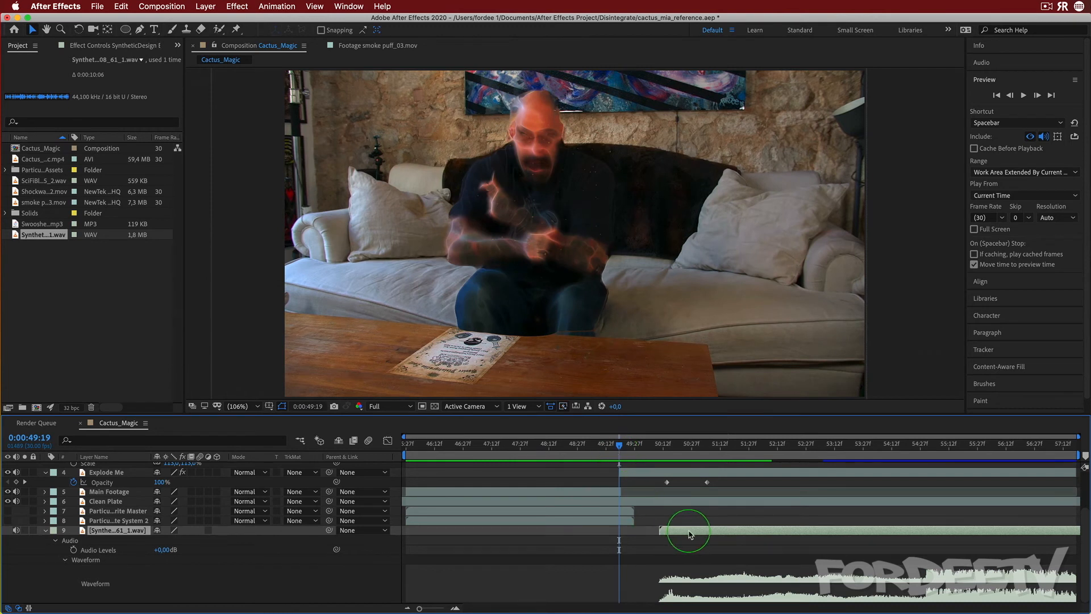
pyautogui.click(84, 550)
pyautogui.click(1057, 576)
pyautogui.click(726, 559)
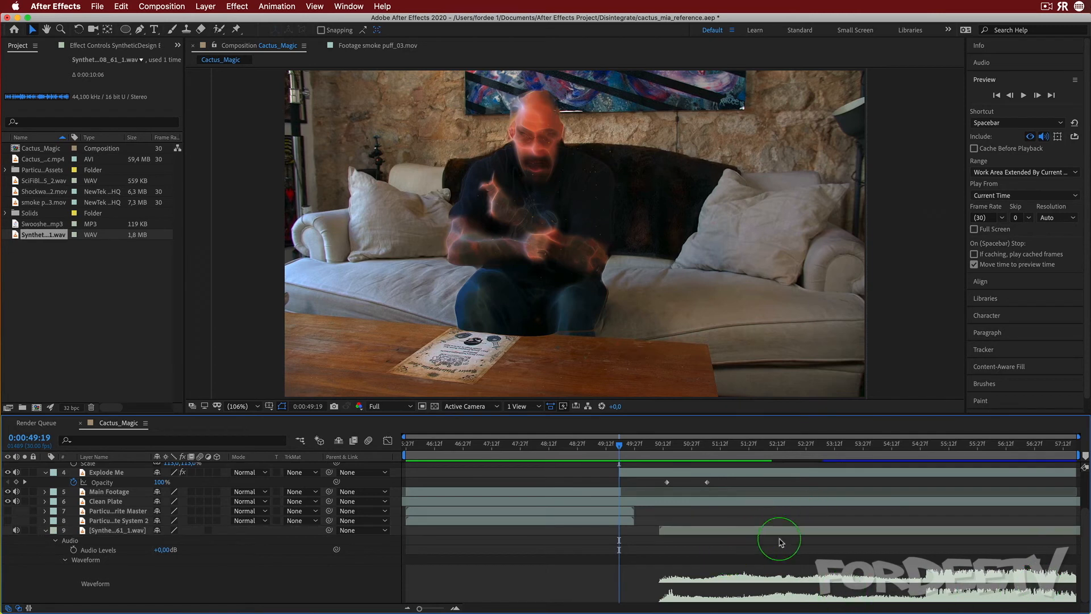
pyautogui.moveTo(797, 536); pyautogui.dragTo(756, 539)
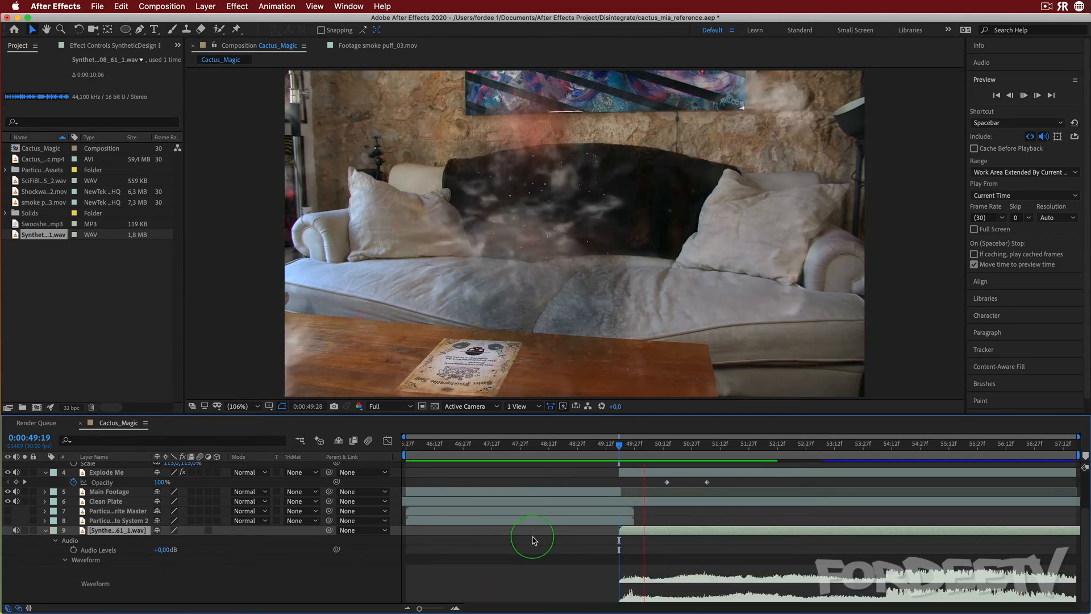
# Preview the sound, then trim the Synthet audio layer's out point at 0:00:50:10
pyautogui.press('space')
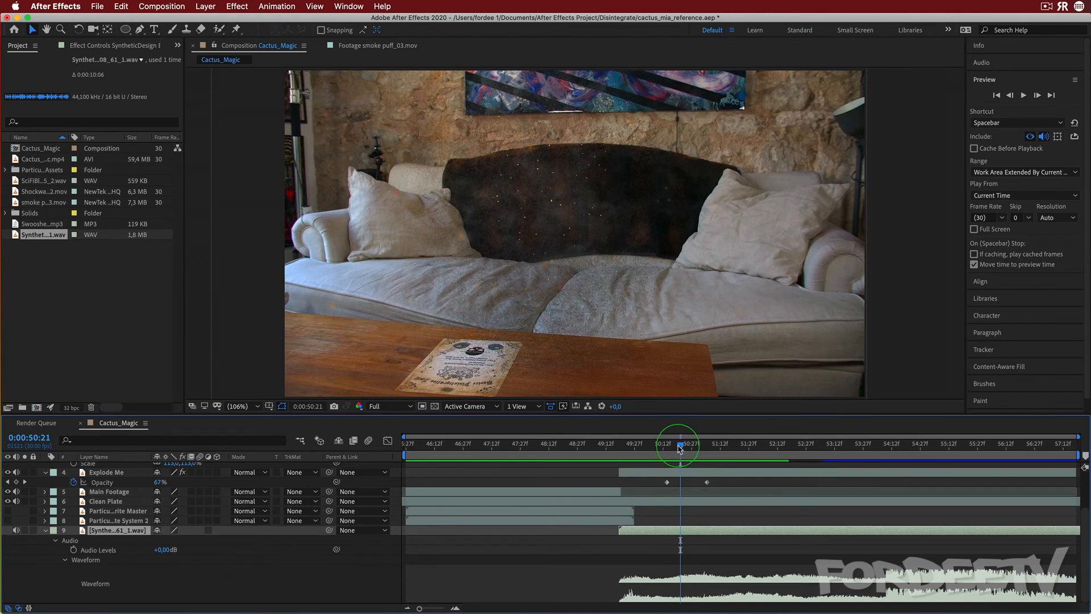
pyautogui.moveTo(680, 449); pyautogui.dragTo(660, 448)
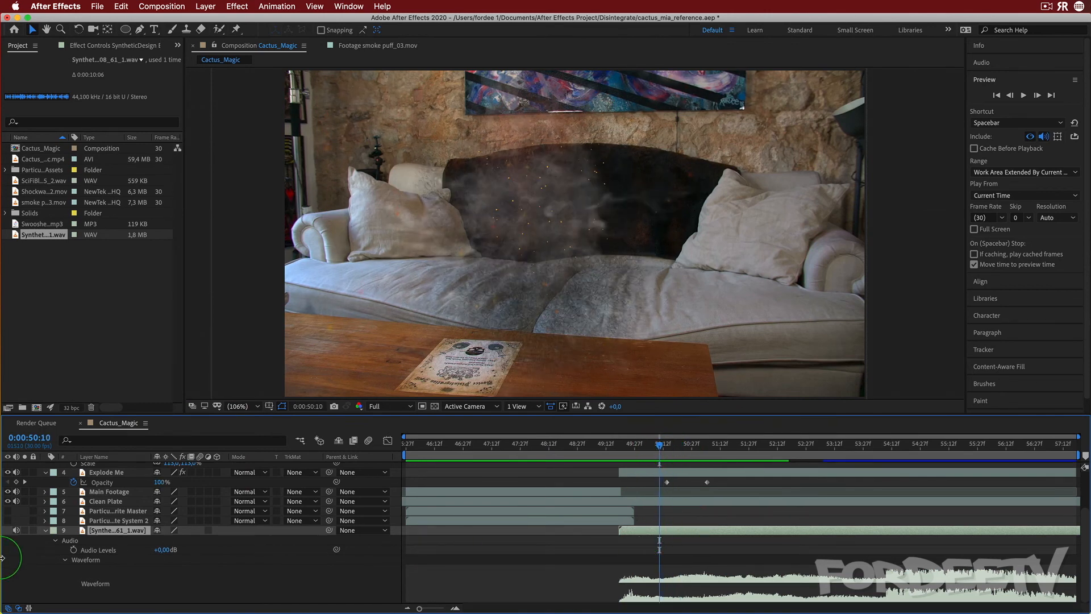
pyautogui.hotkey('alt', ']')
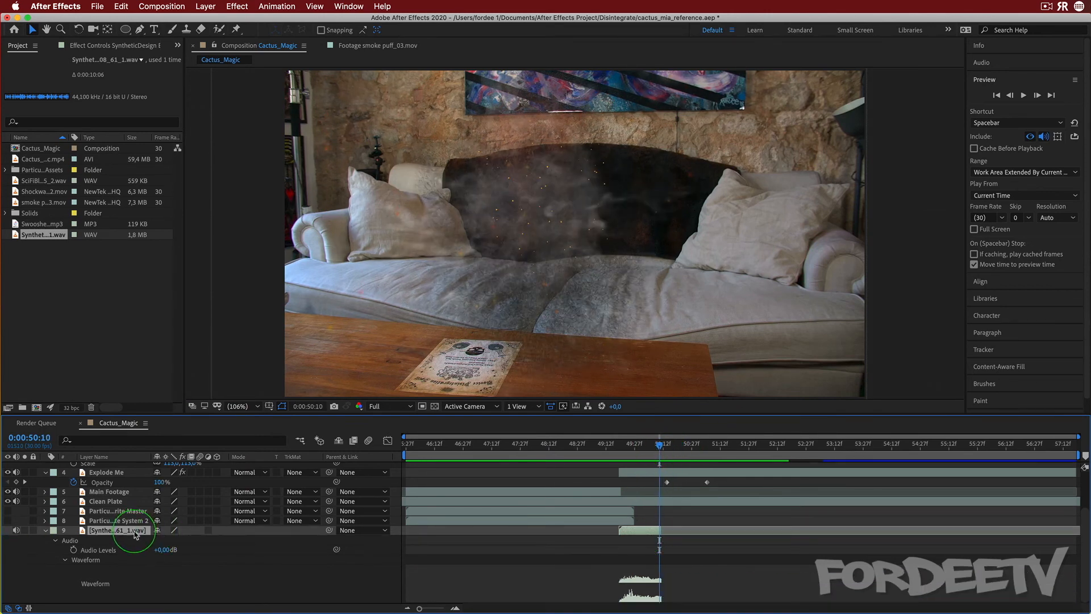
# Preview the trimmed audio with the effect from about 0:00:49:20
pyautogui.click(628, 449)
pyautogui.moveTo(627, 448); pyautogui.dragTo(621, 449)
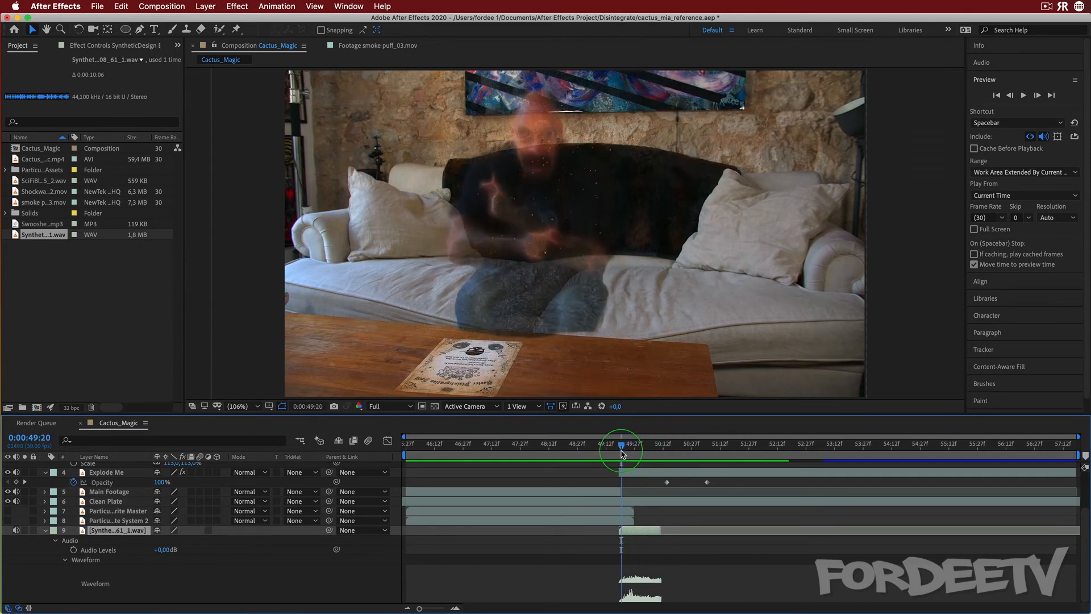
pyautogui.press('space')
pyautogui.press('space')
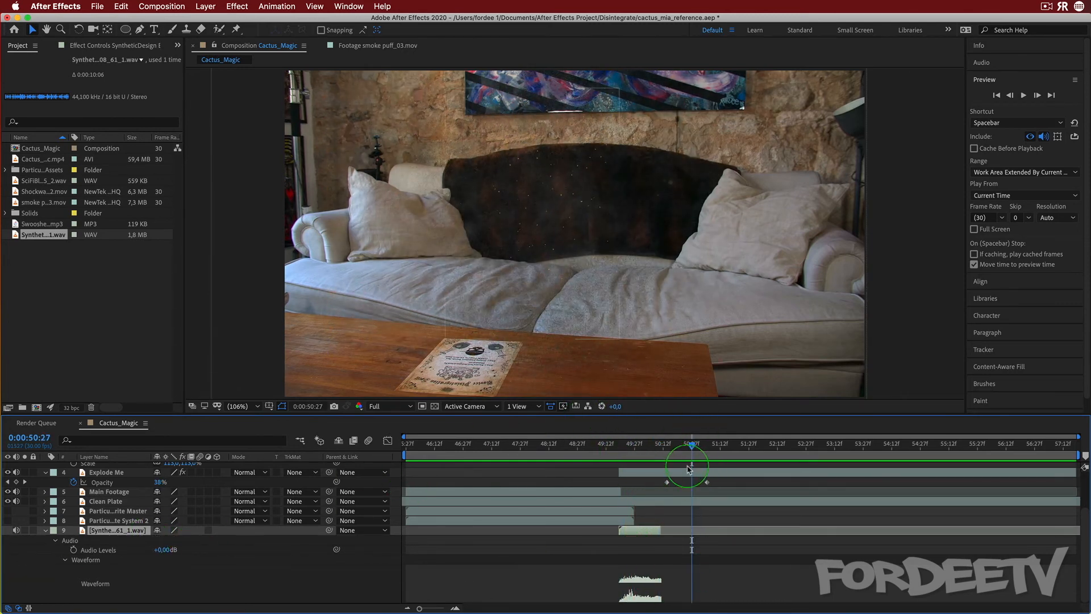
pyautogui.moveTo(689, 446); pyautogui.dragTo(631, 442)
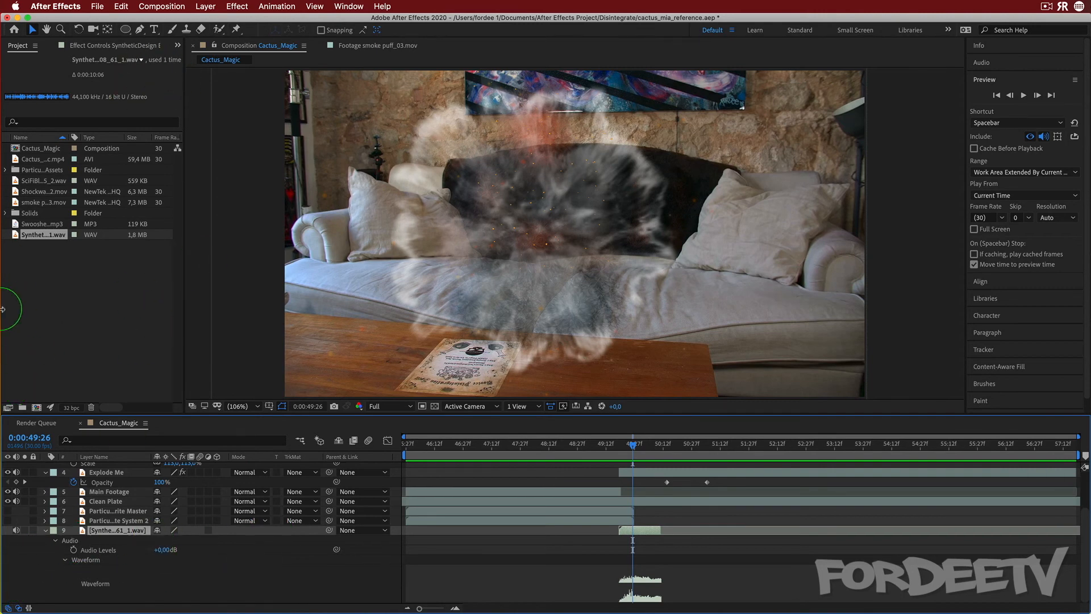
# Add Swooshes01.mp3 to the composition, start it at about 0:00:49:19, and preview it
pyautogui.click(45, 530)
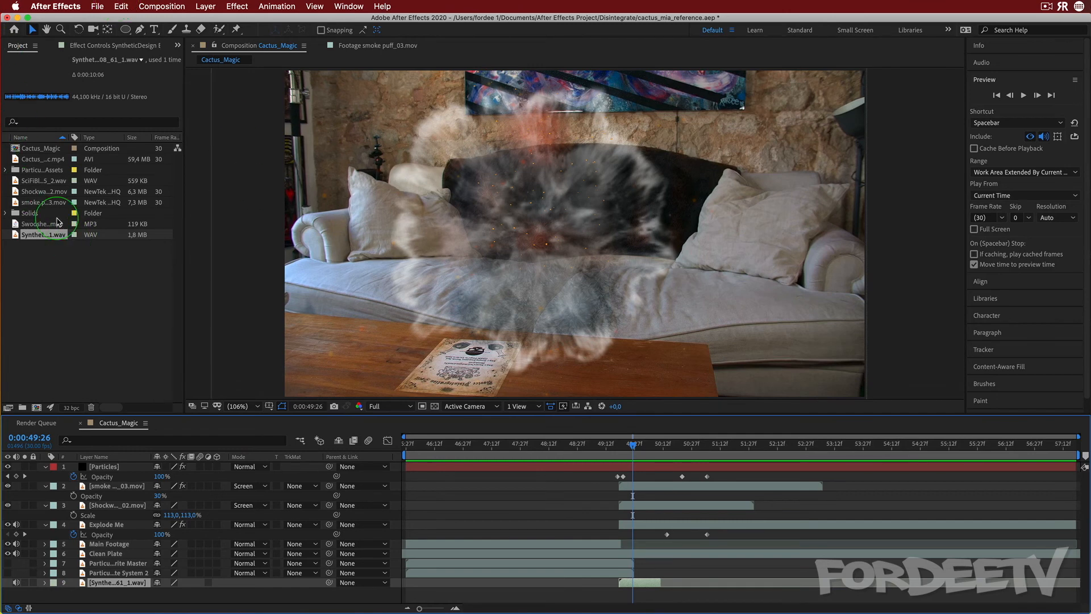
pyautogui.moveTo(33, 225); pyautogui.dragTo(258, 585)
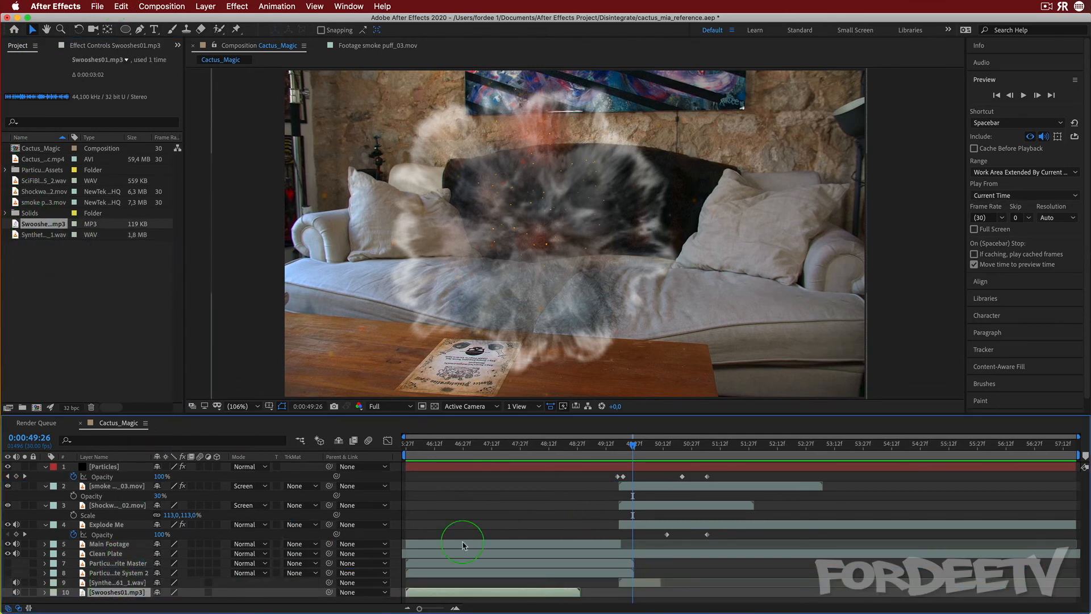
pyautogui.moveTo(442, 592); pyautogui.dragTo(651, 572)
pyautogui.moveTo(627, 452); pyautogui.dragTo(617, 448)
pyautogui.press('space')
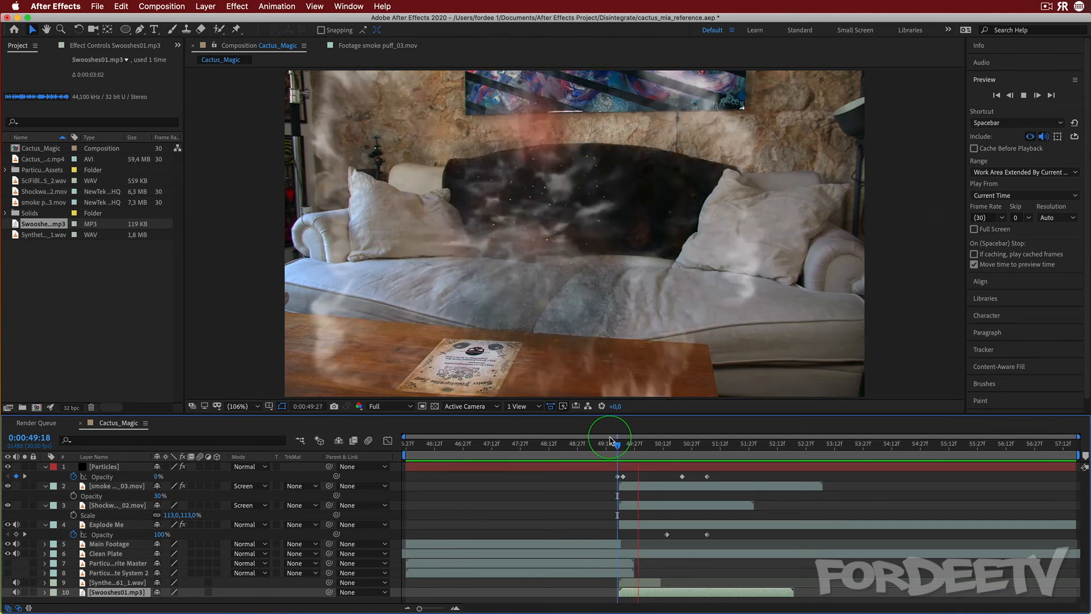
pyautogui.press('space')
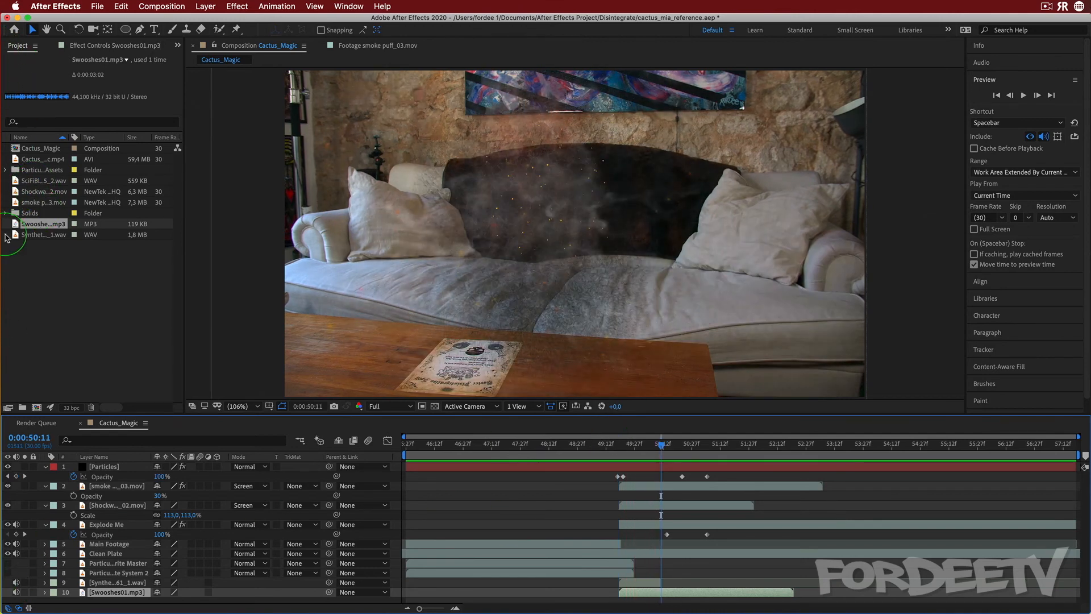
# Add the SciFiBl...2.wav sound to the composition, start it at about 0:00:49:19, and preview from 0:00:49:11
pyautogui.moveTo(35, 181); pyautogui.dragTo(101, 595)
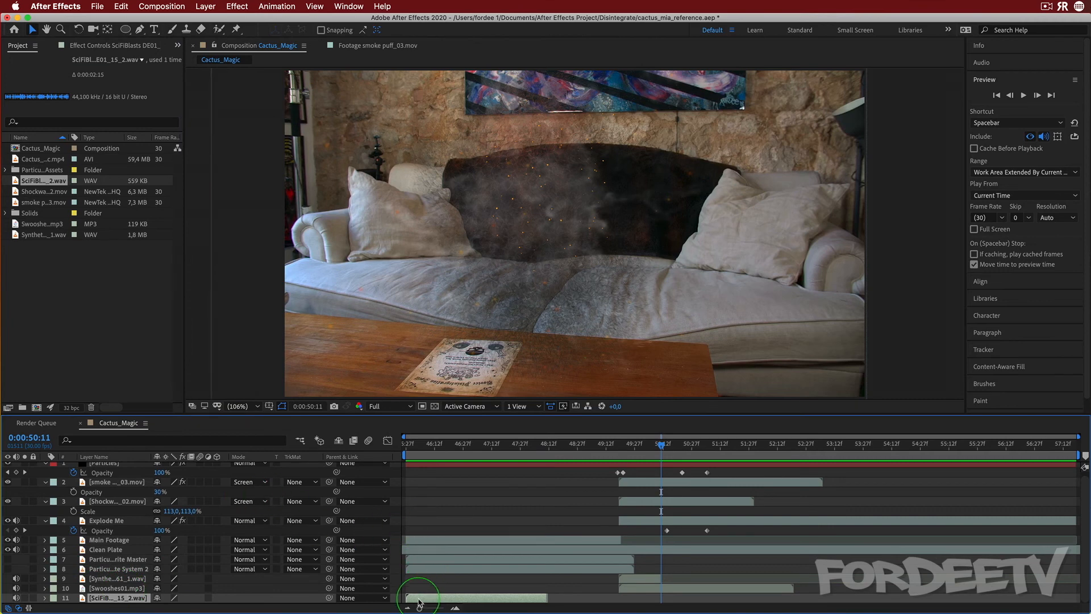
pyautogui.moveTo(418, 600); pyautogui.dragTo(632, 597)
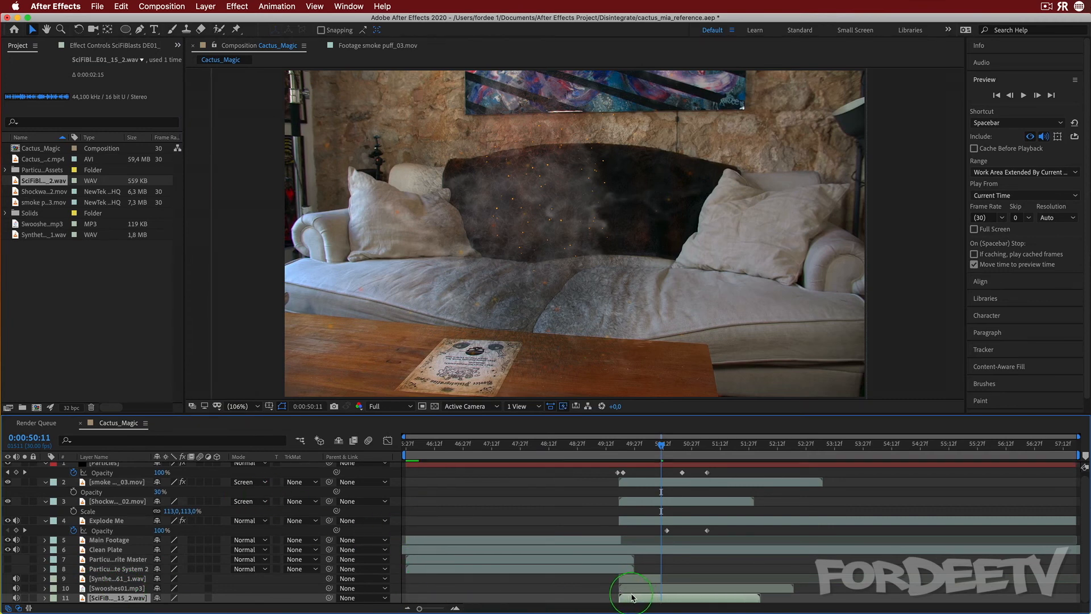
pyautogui.moveTo(659, 446); pyautogui.dragTo(604, 445)
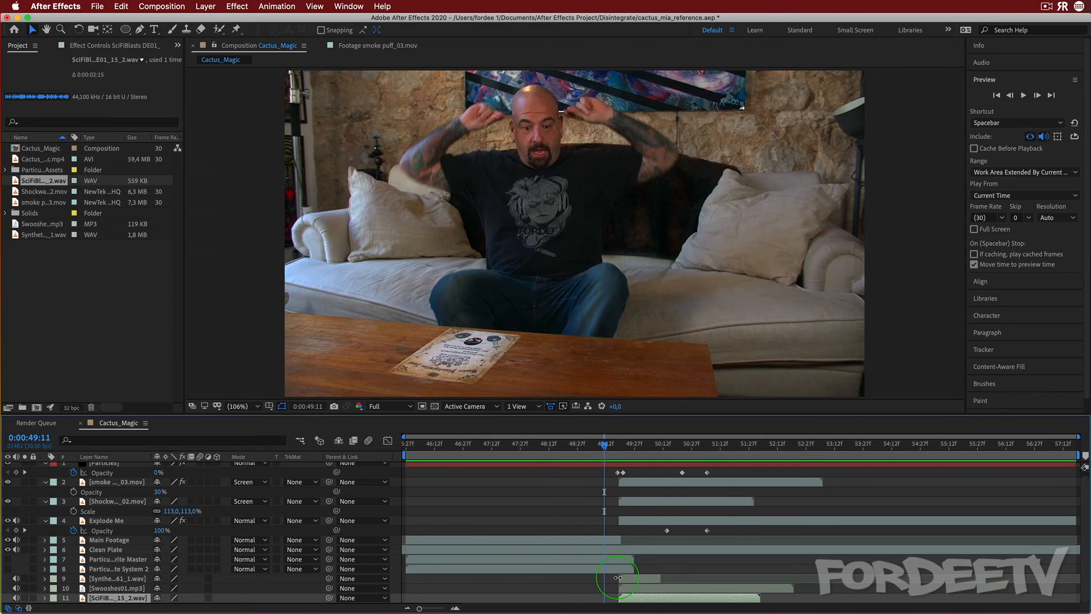
pyautogui.press('space')
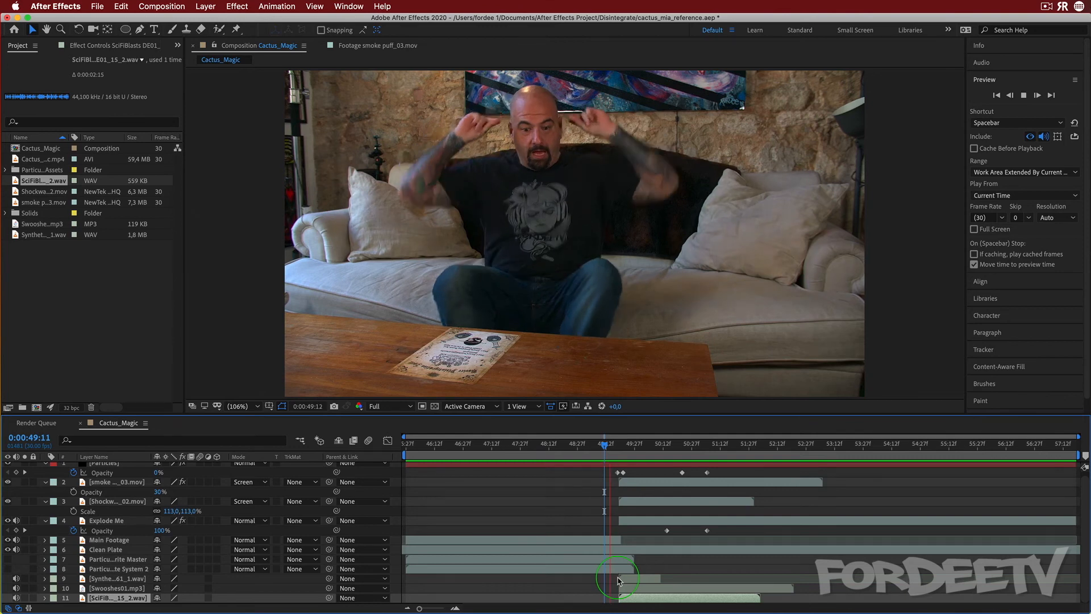
pyautogui.press('space')
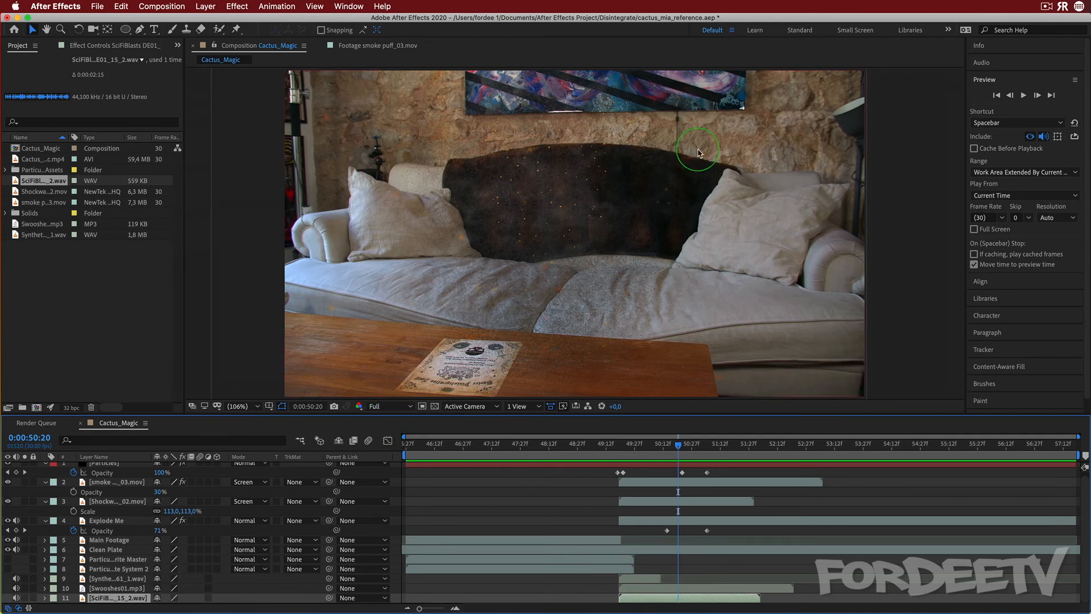
# Open the Effects & Presets panel and search for moj
pyautogui.click(980, 77)
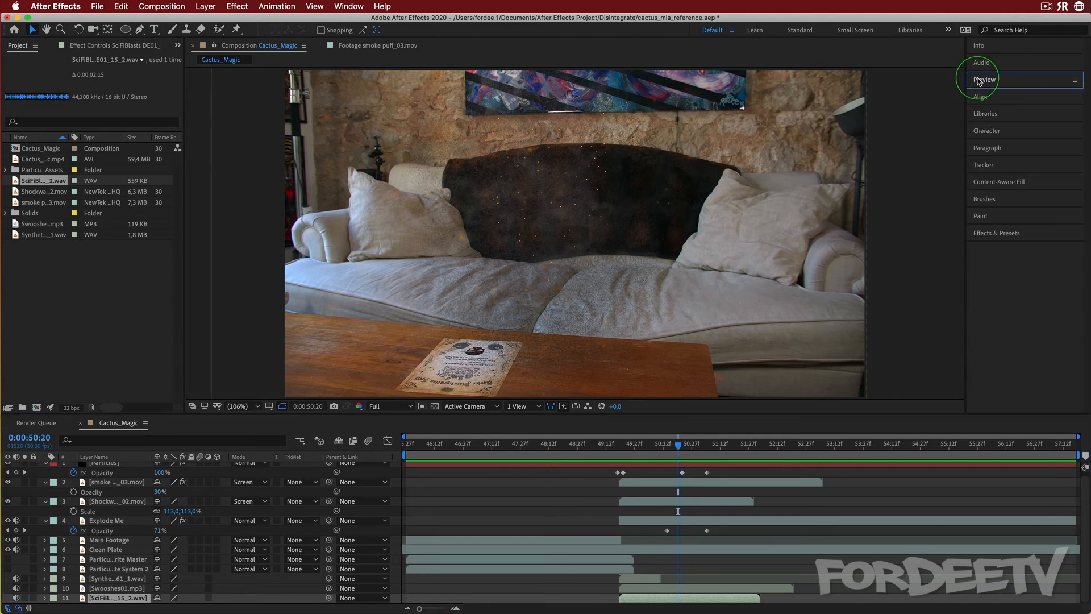
pyautogui.click(995, 233)
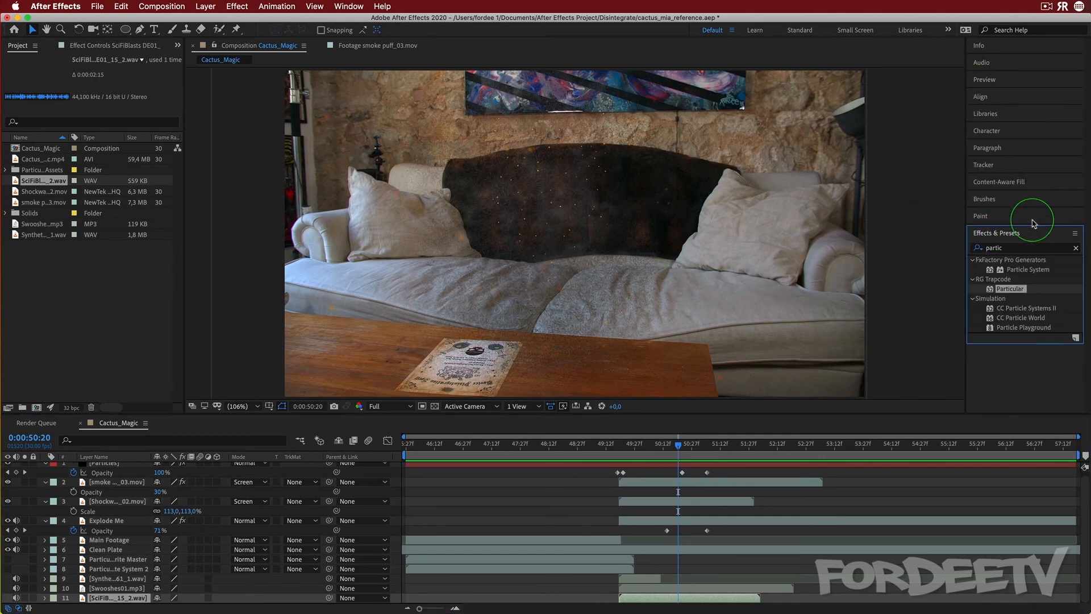
pyautogui.click(1016, 248)
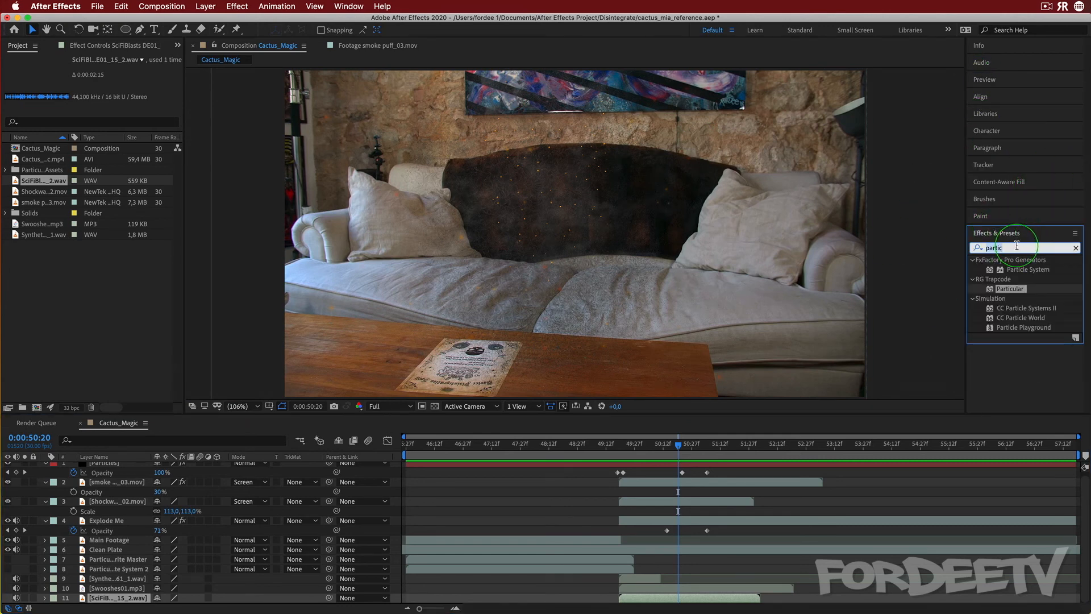
pyautogui.write('mjo')
pyautogui.press('BackSpace')
pyautogui.press('BackSpace')
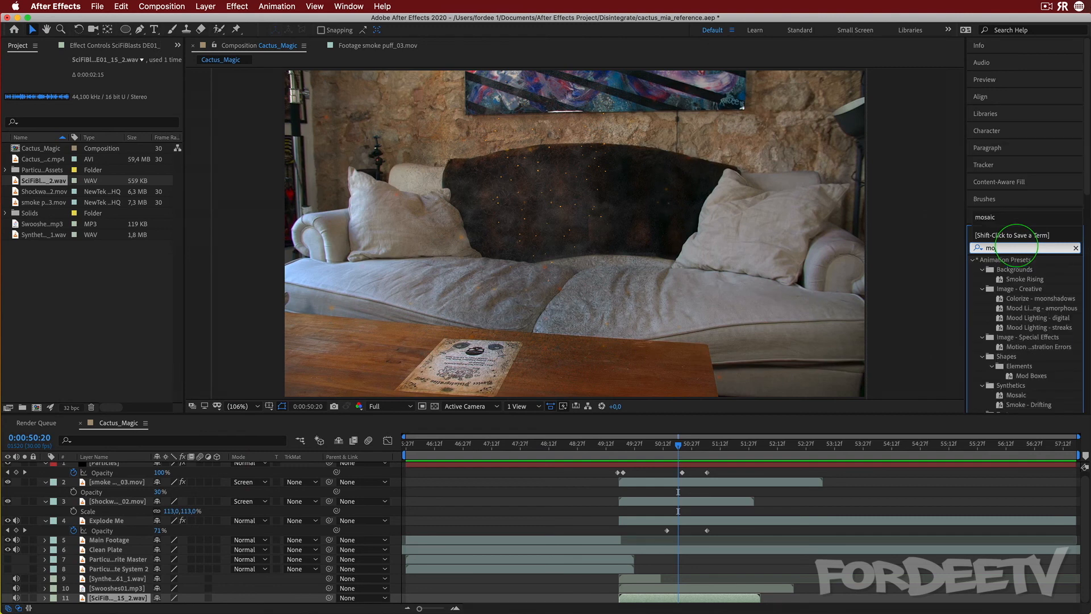
pyautogui.write('o')
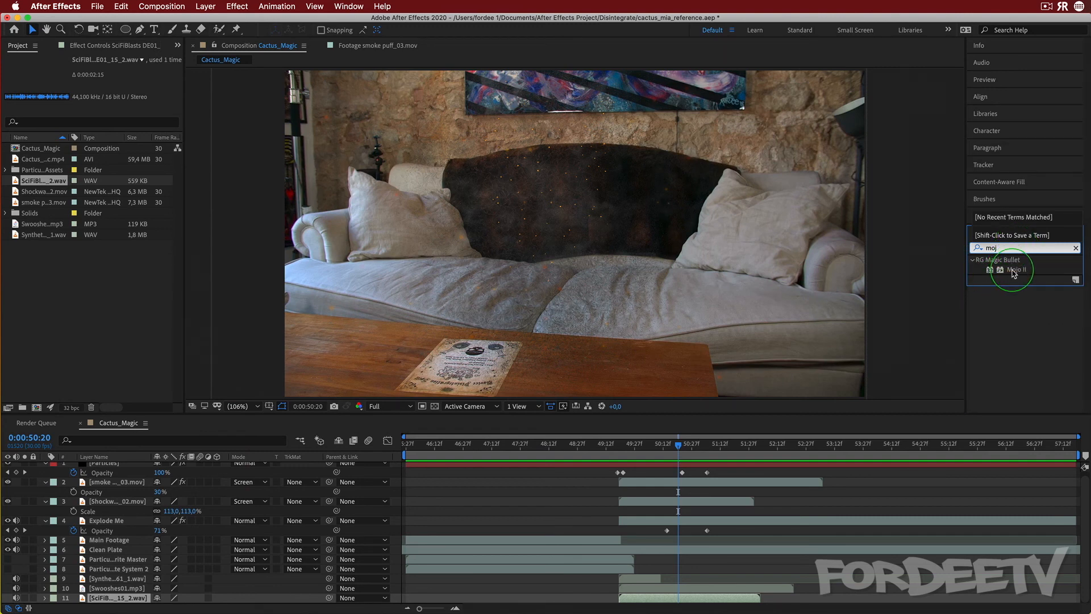
pyautogui.moveTo(1012, 271); pyautogui.dragTo(985, 247)
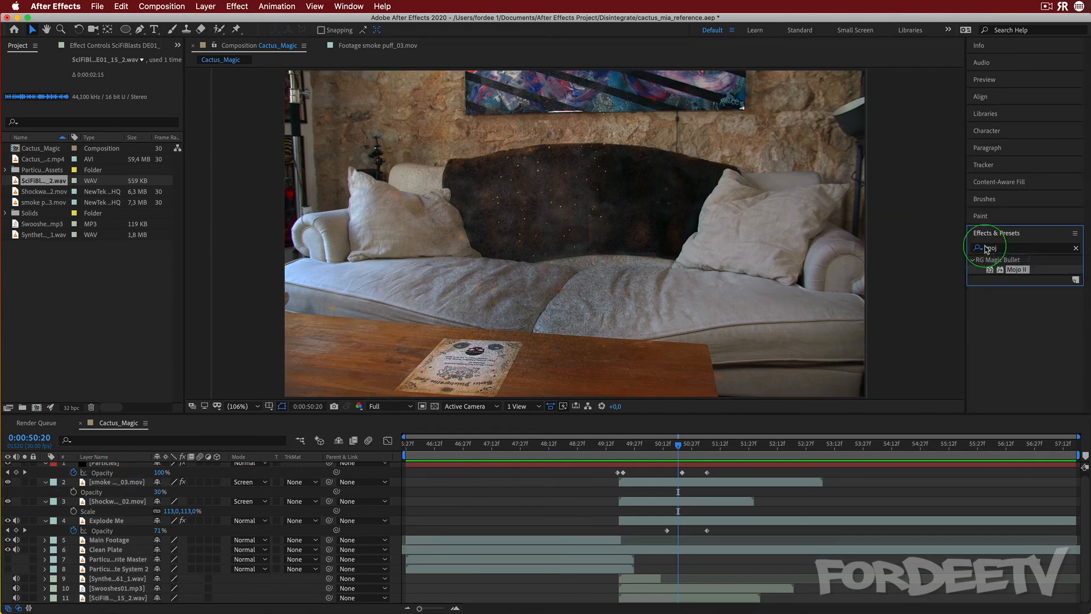
# Create a new adjustment layer at the top of the layer stack
pyautogui.scroll(1, 325, 489)
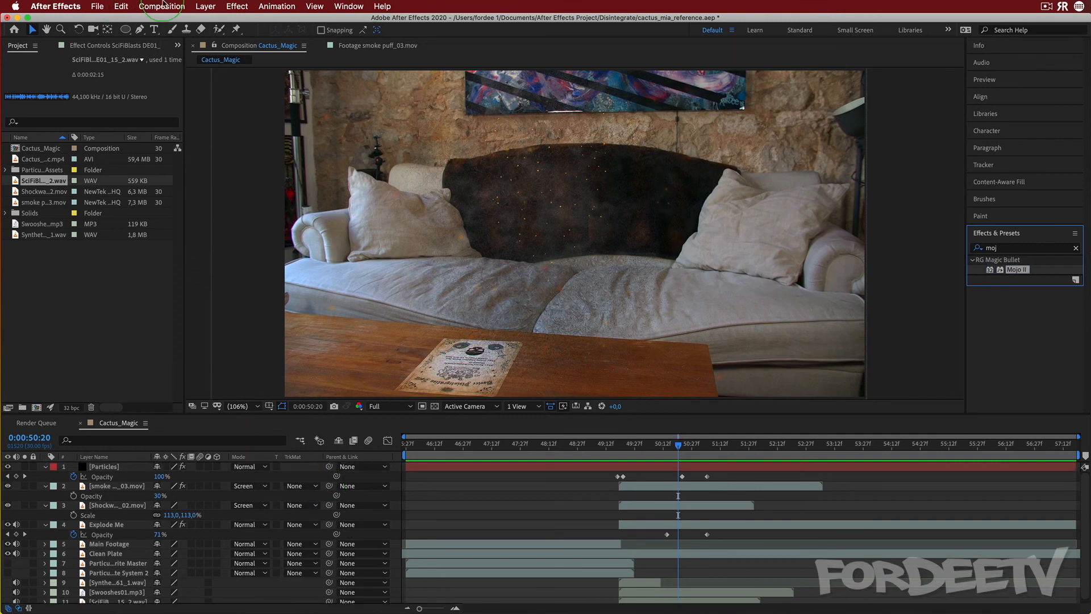
pyautogui.click(204, 6)
pyautogui.press('Escape')
pyautogui.click(112, 467)
pyautogui.click(280, 5)
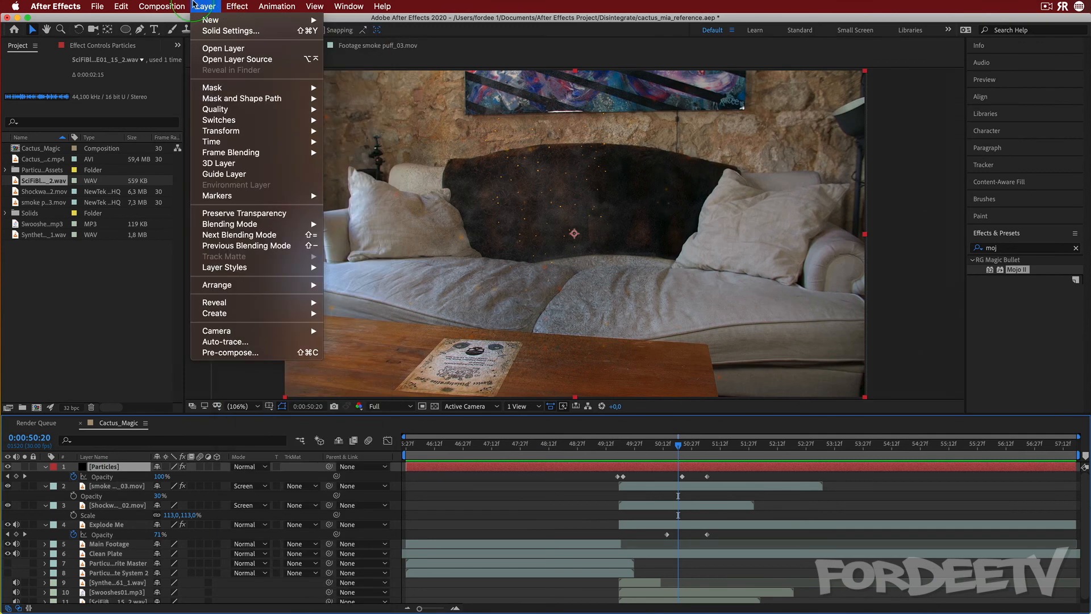
pyautogui.moveTo(256, 20)
pyautogui.click(367, 88)
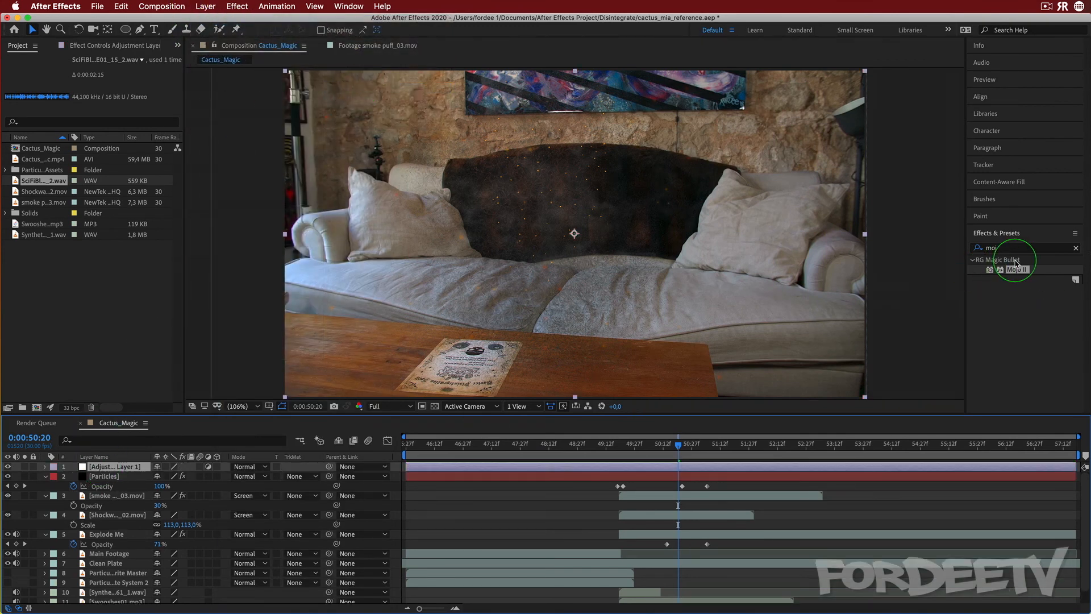
# Apply Mojo II to the adjustment layer, set My Footage Is to Video and choose the Predawn preset
pyautogui.moveTo(1026, 274); pyautogui.dragTo(140, 467)
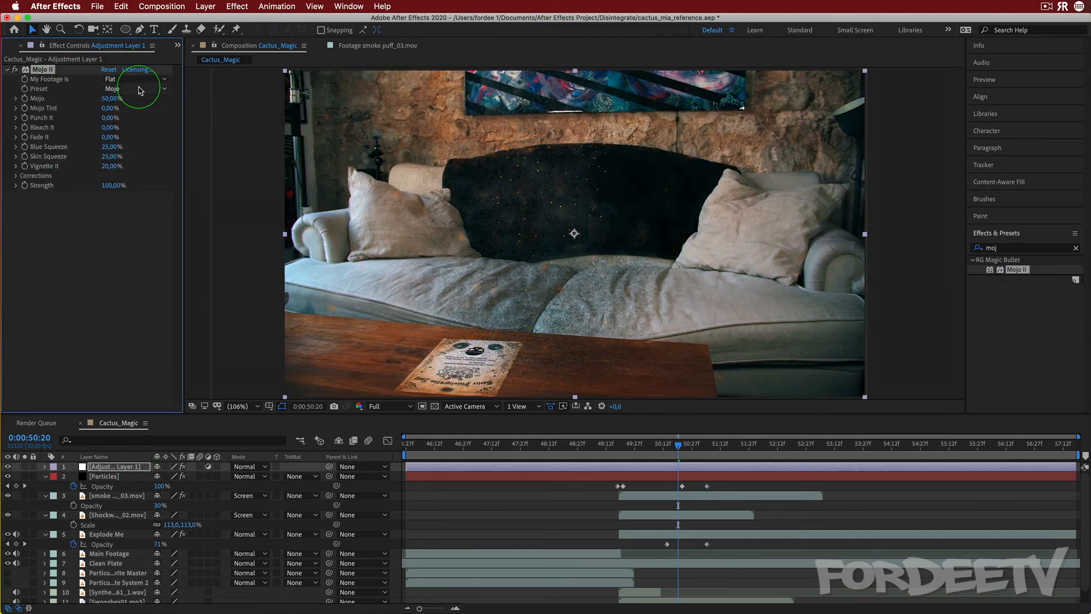
pyautogui.click(136, 80)
pyautogui.click(130, 96)
pyautogui.click(131, 91)
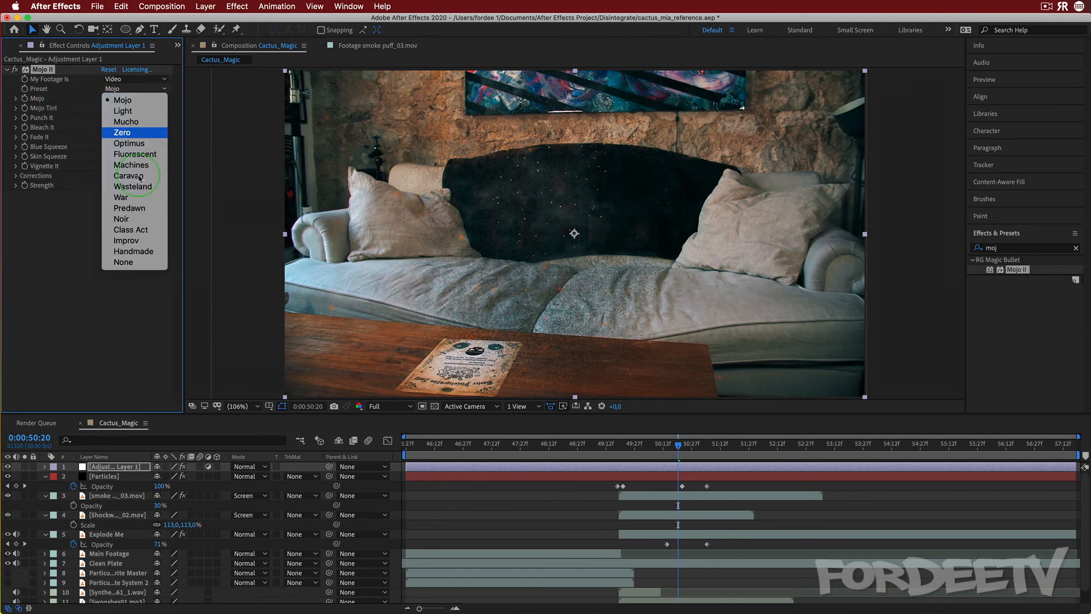
pyautogui.click(142, 210)
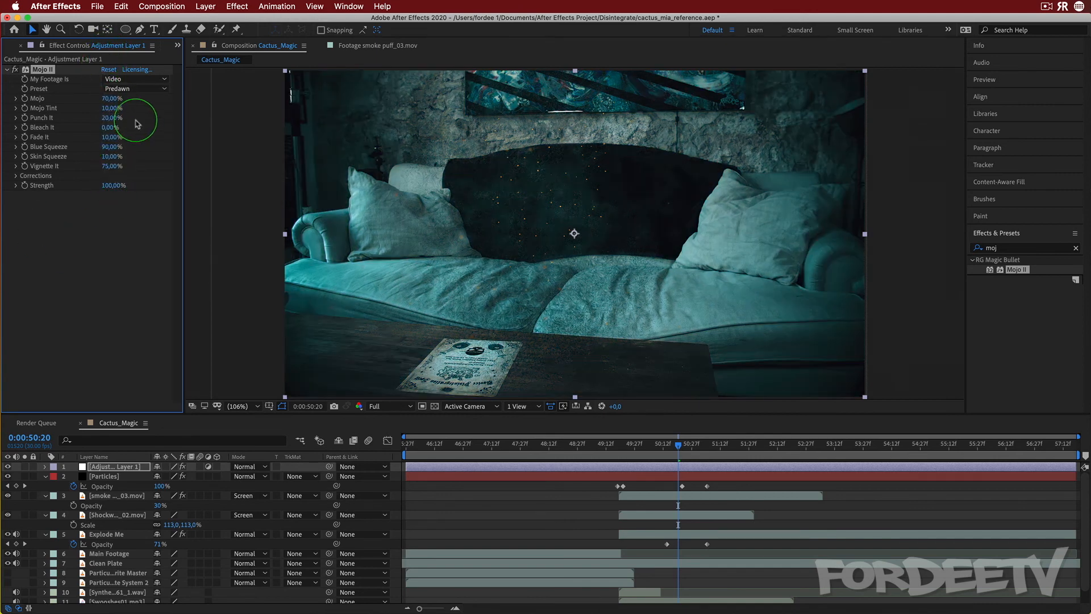
# Set Mojo II's Strength to 60% and move the time indicator back to about 0:00:47:17
pyautogui.moveTo(112, 185); pyautogui.dragTo(78, 186)
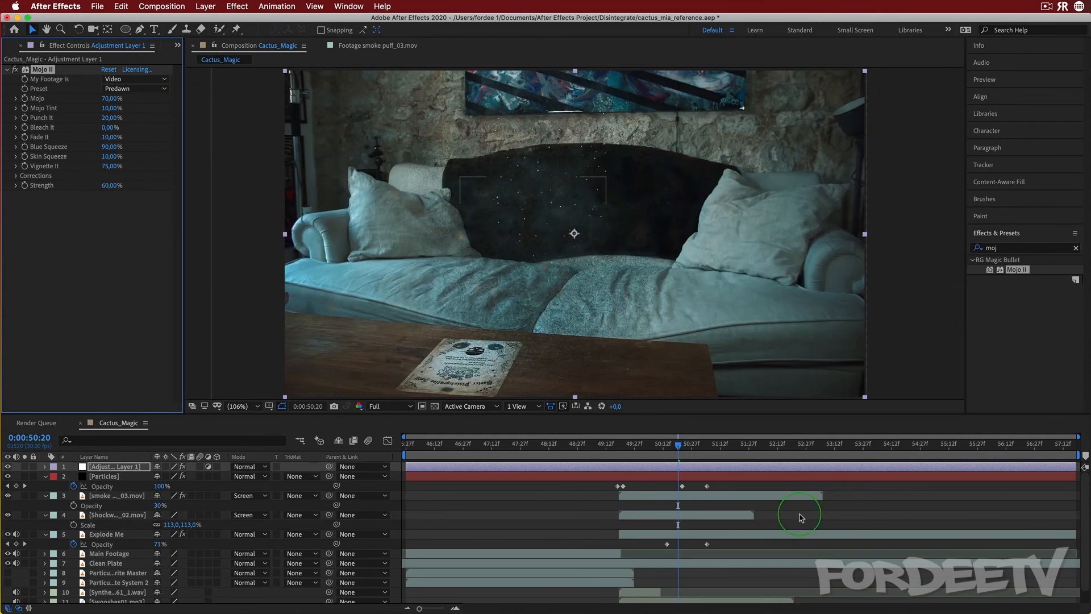
pyautogui.click(678, 448)
pyautogui.moveTo(678, 447); pyautogui.dragTo(501, 448)
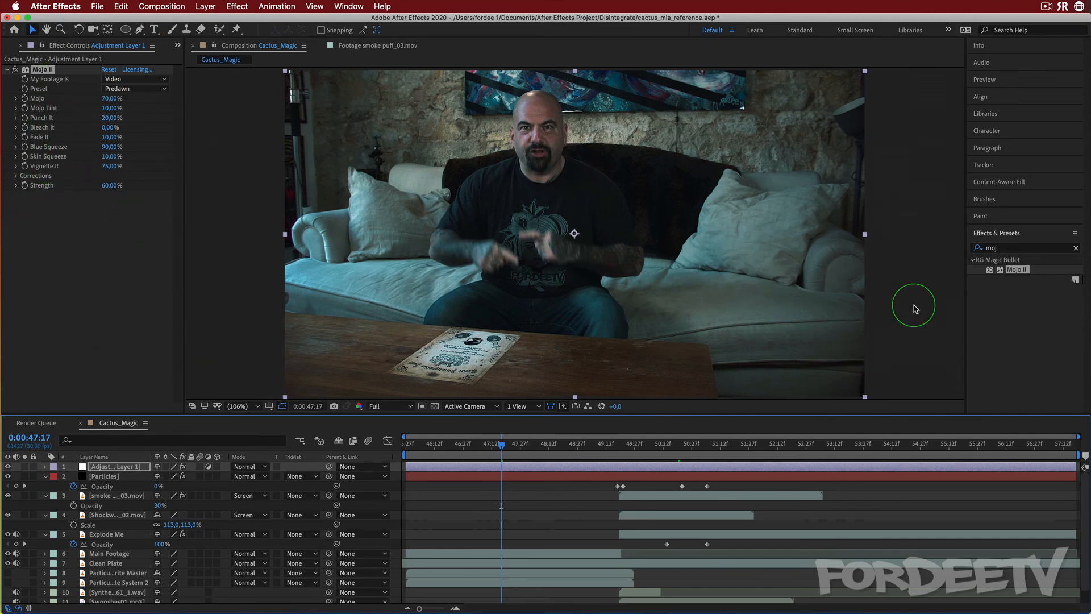
# Search the effects for colori and apply Colorista IV to the adjustment layer
pyautogui.click(996, 248)
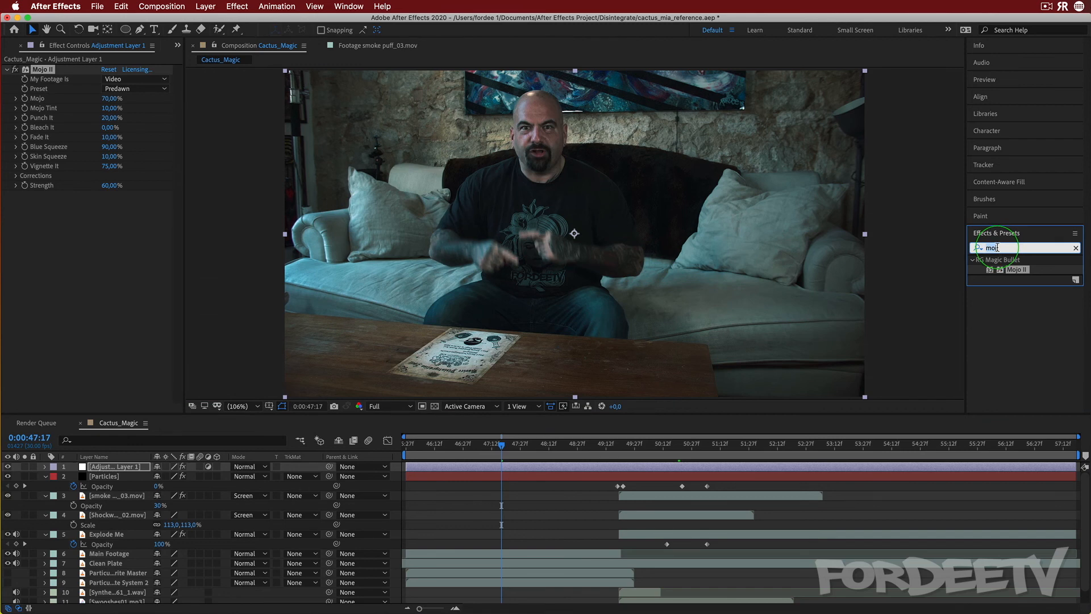
pyautogui.write('color c')
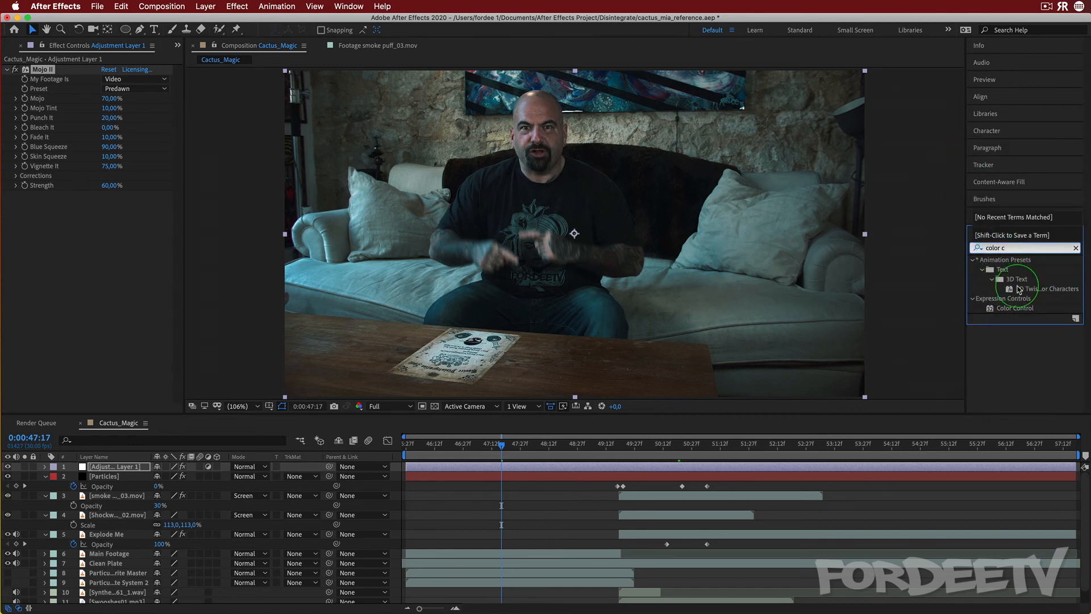
pyautogui.press('BackSpace')
pyautogui.press('BackSpace')
pyautogui.press('BackSpace')
pyautogui.press('BackSpace')
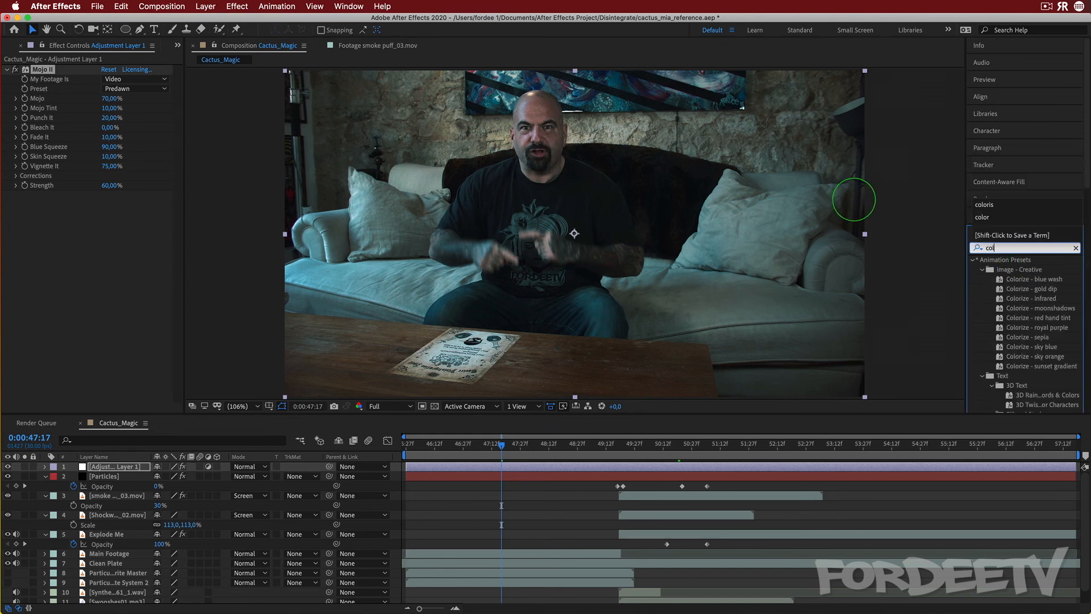
pyautogui.write('ori')
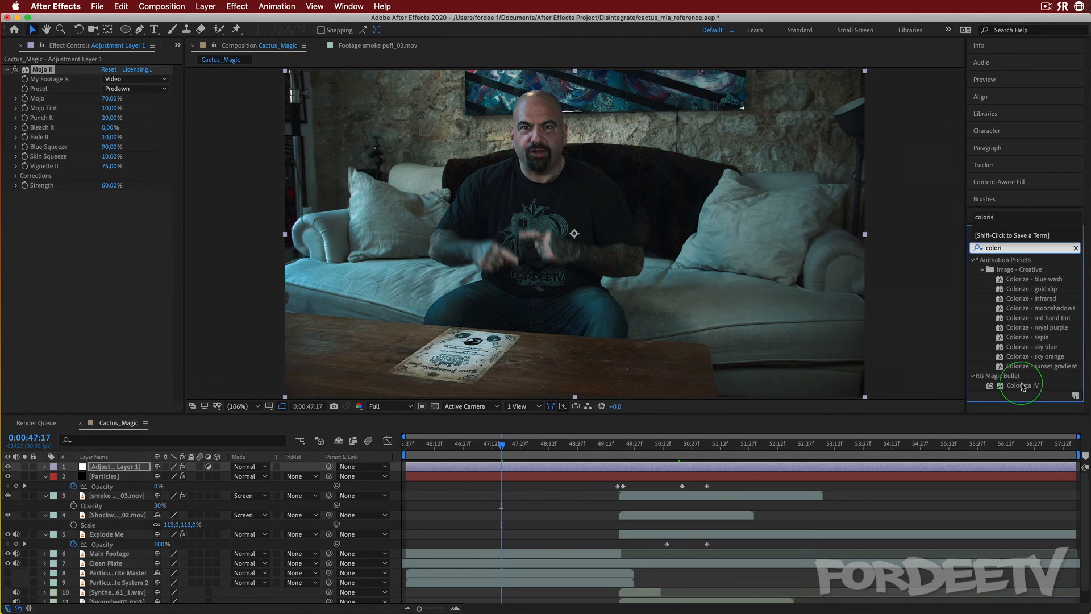
pyautogui.moveTo(1023, 386); pyautogui.dragTo(83, 253)
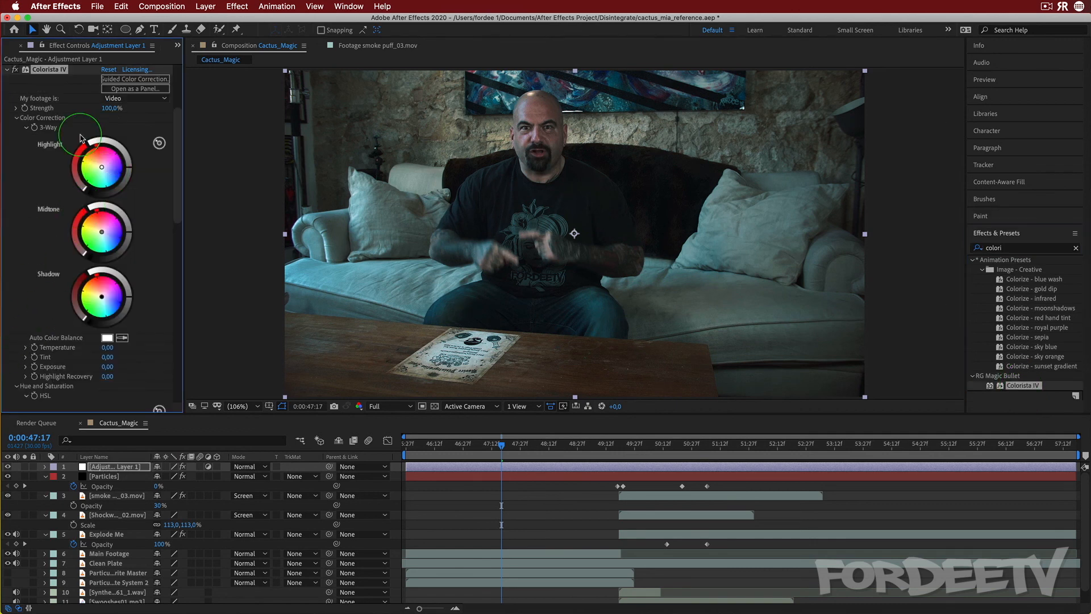
# Nudge Colorista IV's Highlight and Shadow color wheels slightly to tweak the grade
pyautogui.moveTo(129, 231); pyautogui.dragTo(130, 231)
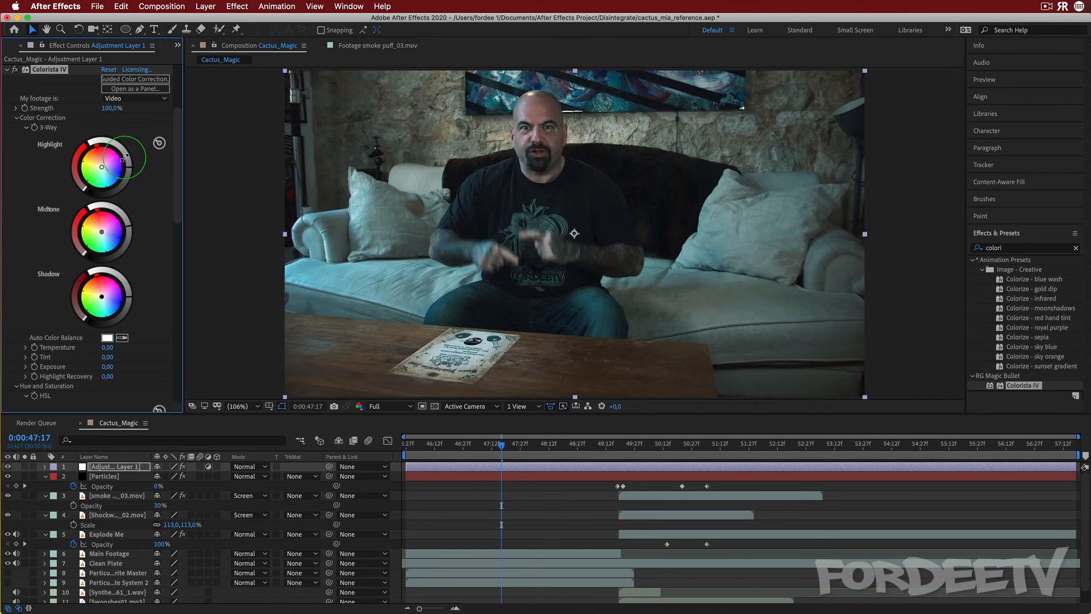
pyautogui.moveTo(129, 169); pyautogui.dragTo(130, 167)
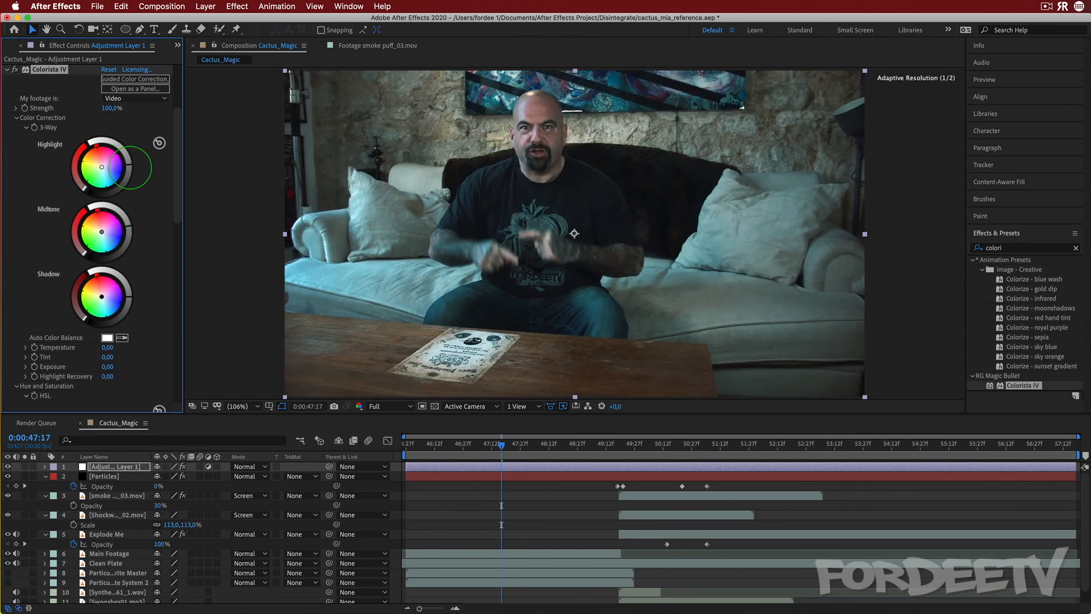
pyautogui.moveTo(125, 296); pyautogui.dragTo(129, 296)
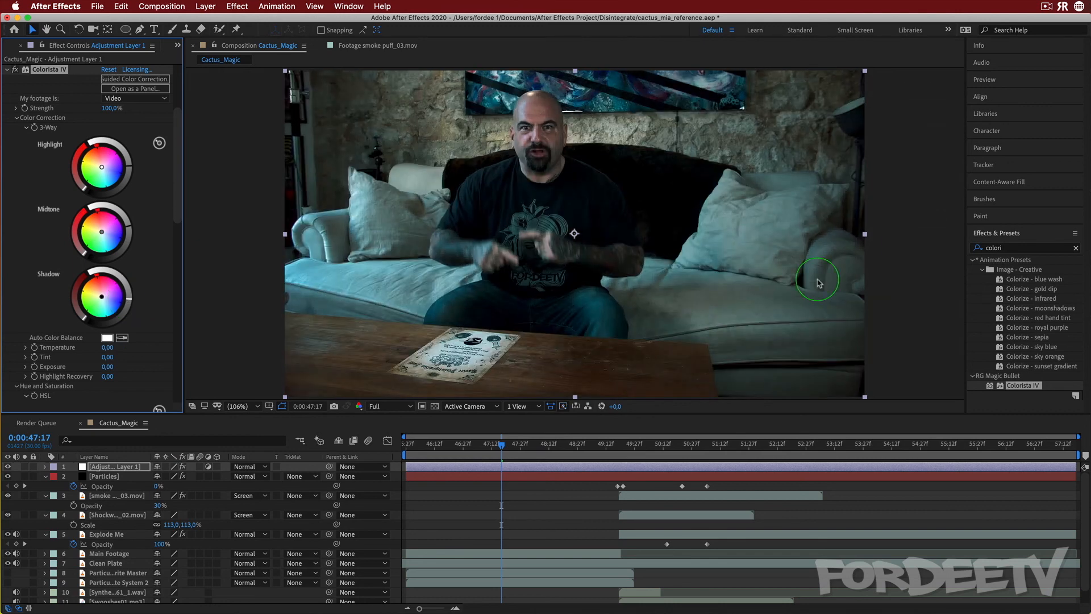
# Preview the graded composition from about 0:00:45:27 using the Preview panel
pyautogui.click(624, 481)
pyautogui.moveTo(502, 445); pyautogui.dragTo(405, 441)
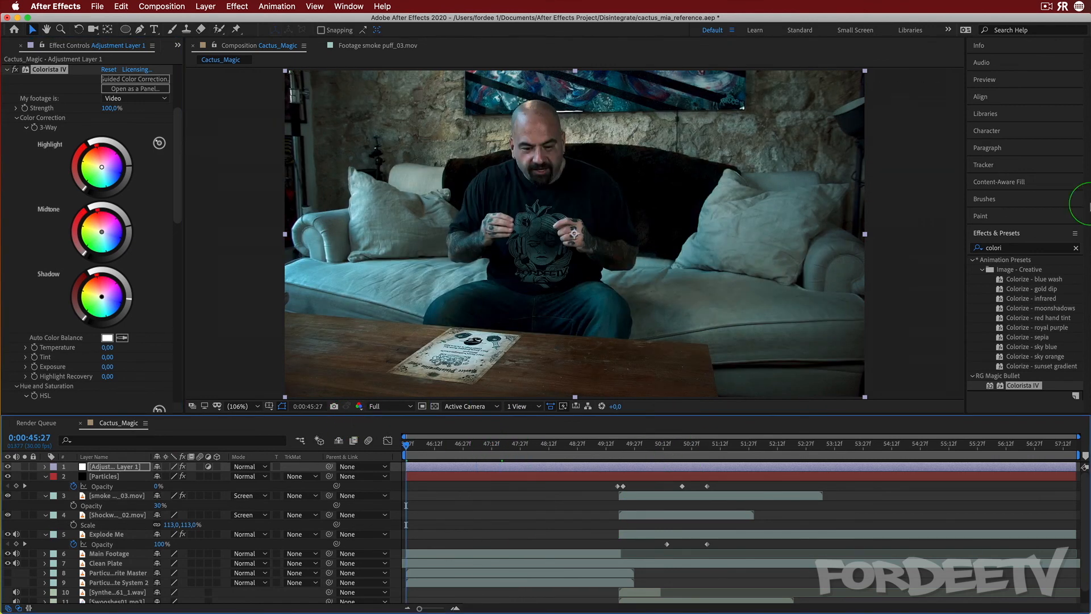
pyautogui.click(992, 80)
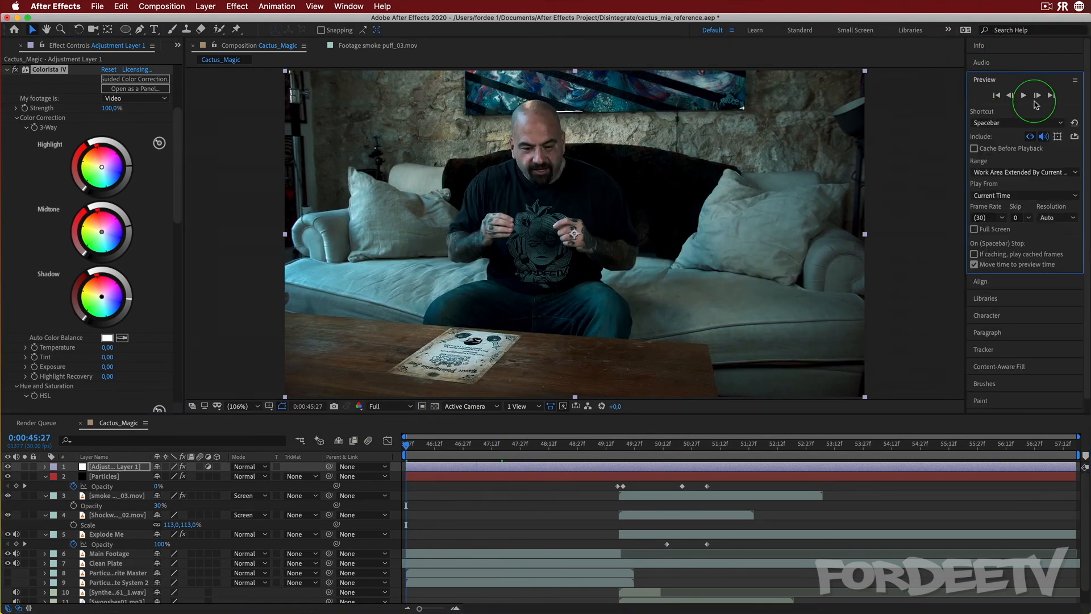
pyautogui.click(975, 148)
pyautogui.click(1023, 95)
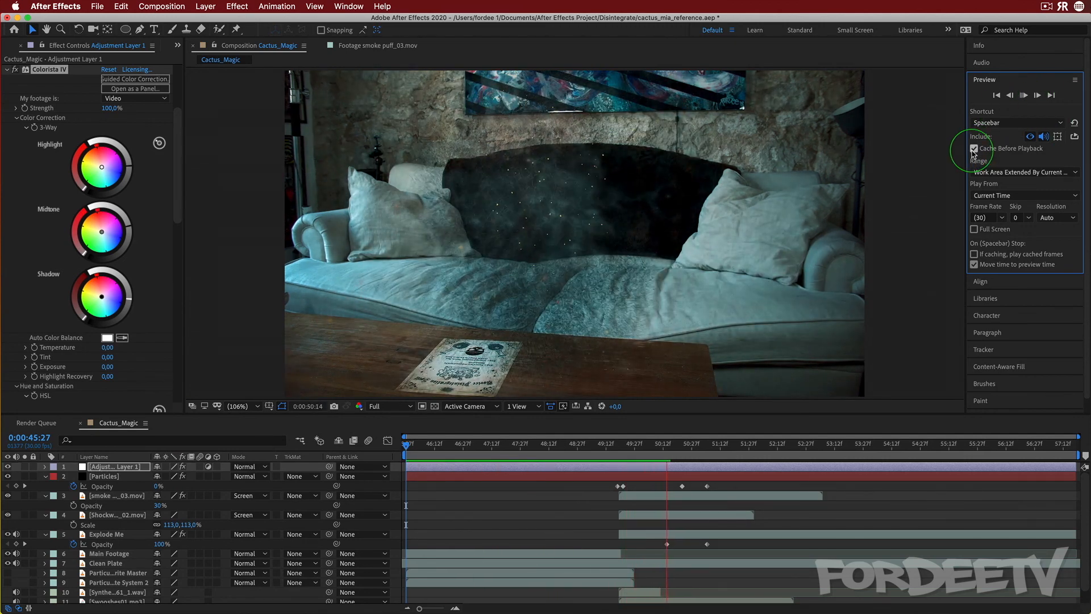
pyautogui.click(974, 149)
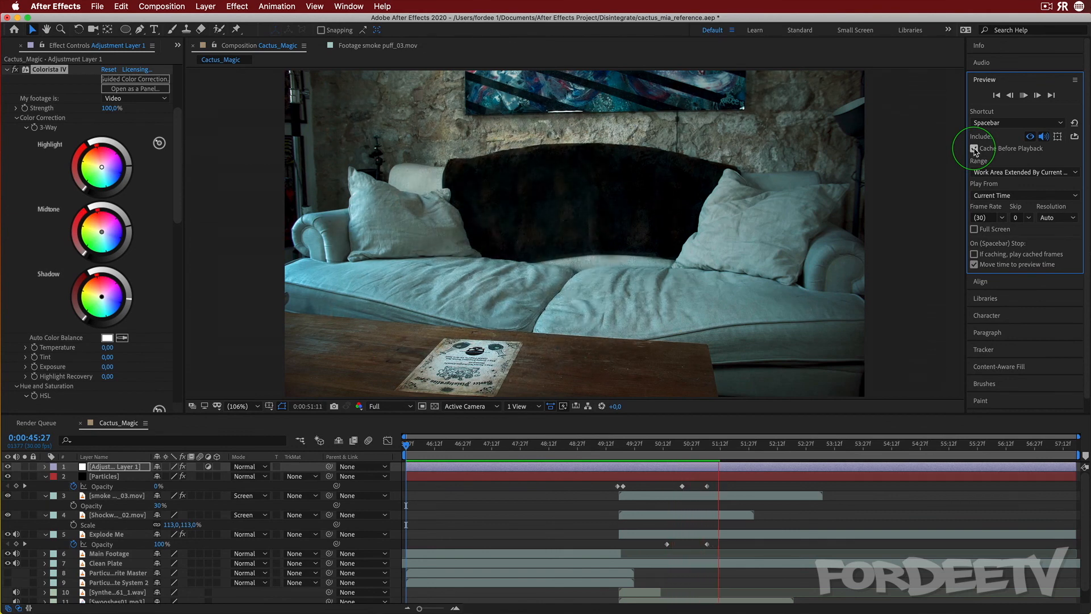
pyautogui.moveTo(686, 445); pyautogui.dragTo(281, 462)
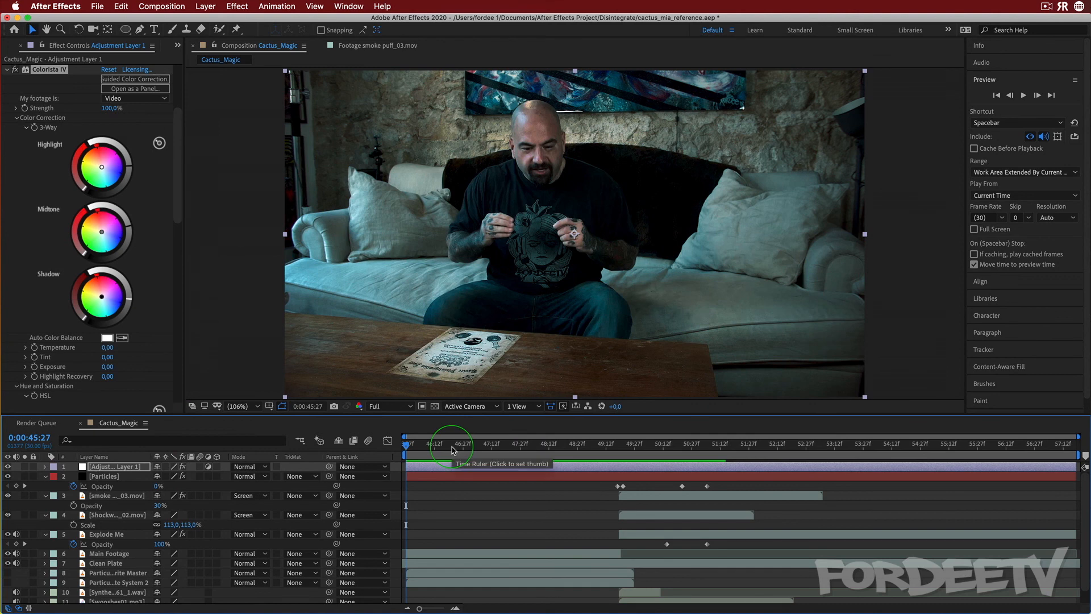
pyautogui.press('space')
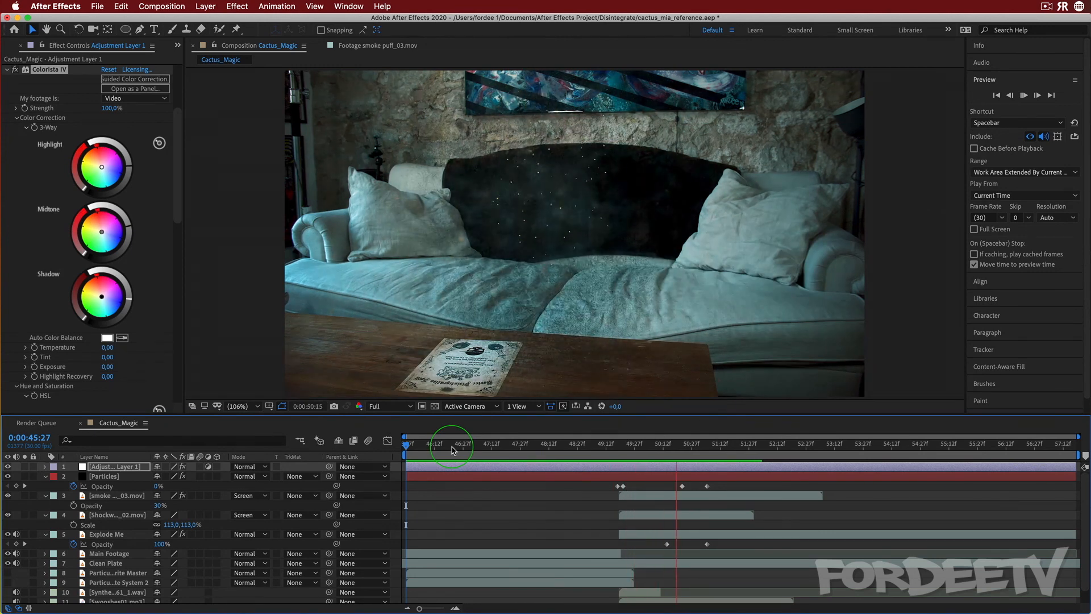
pyautogui.press('space')
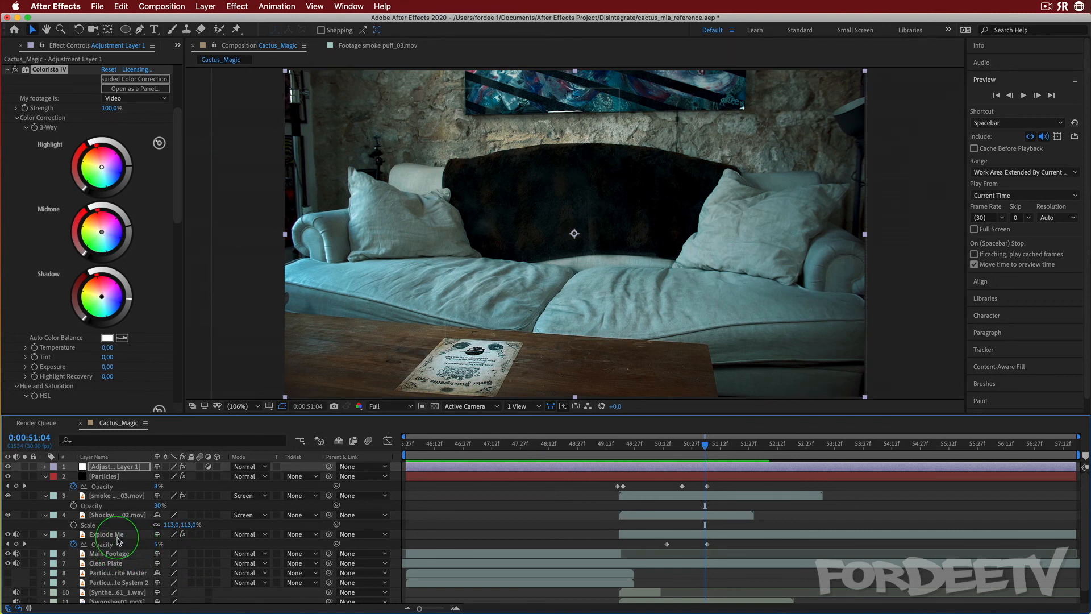
# Move the time indicator to about 0:00:49:22 and select the Main Footage layer
pyautogui.click(619, 448)
pyautogui.moveTo(619, 447); pyautogui.dragTo(630, 538)
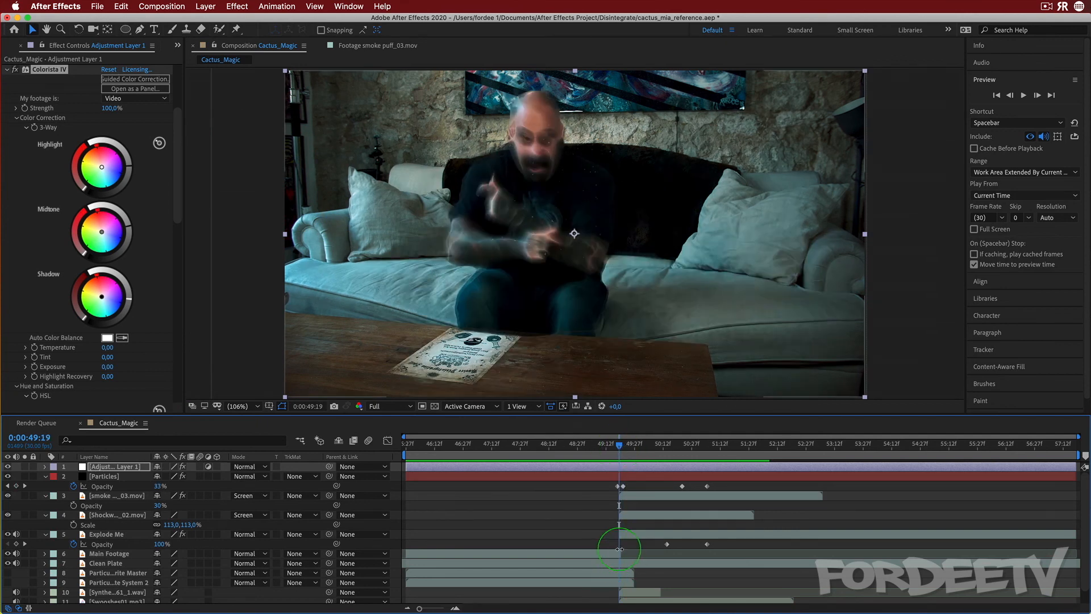
pyautogui.click(622, 553)
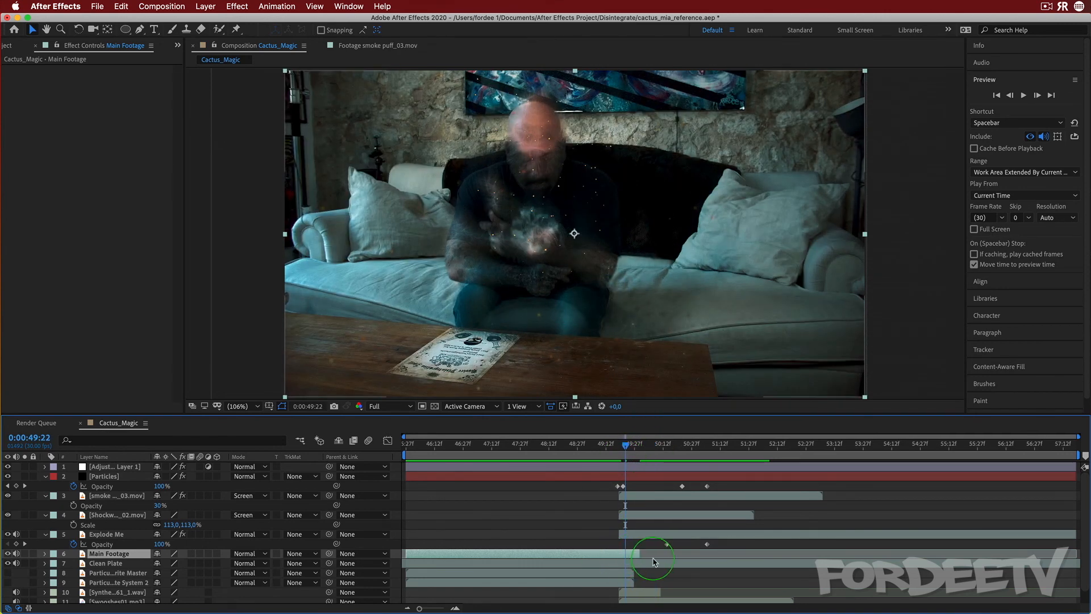